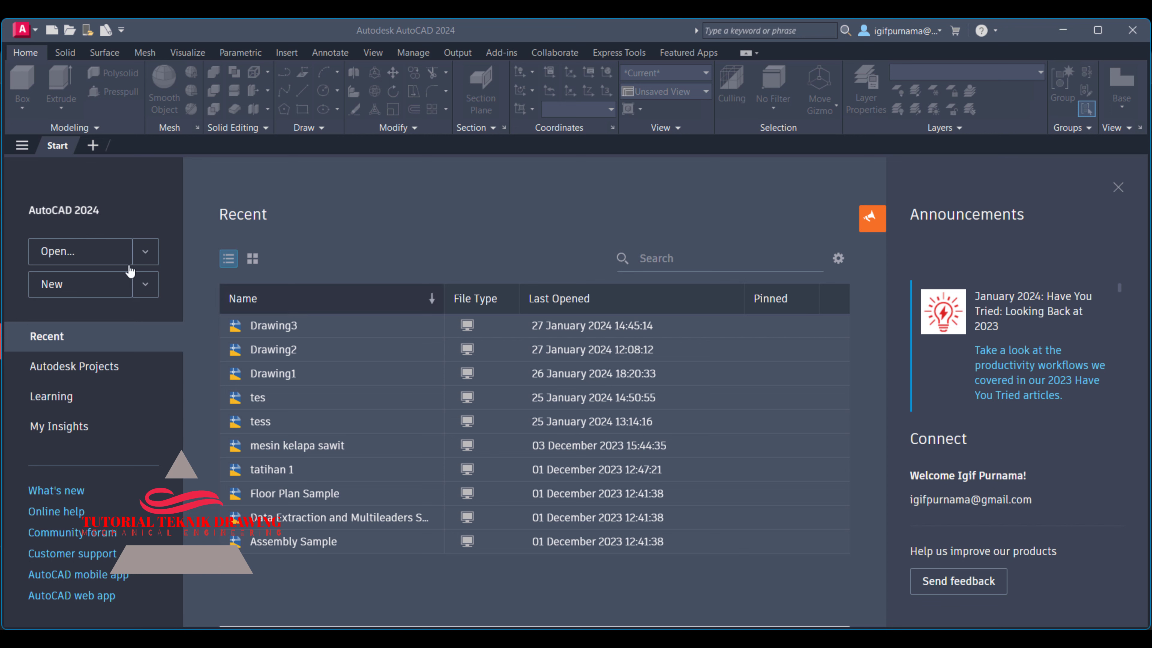
# Start a new drawing, then open Drawing1, Drawing2 and Drawing3 from the recent documents list
pyautogui.click(78, 286)
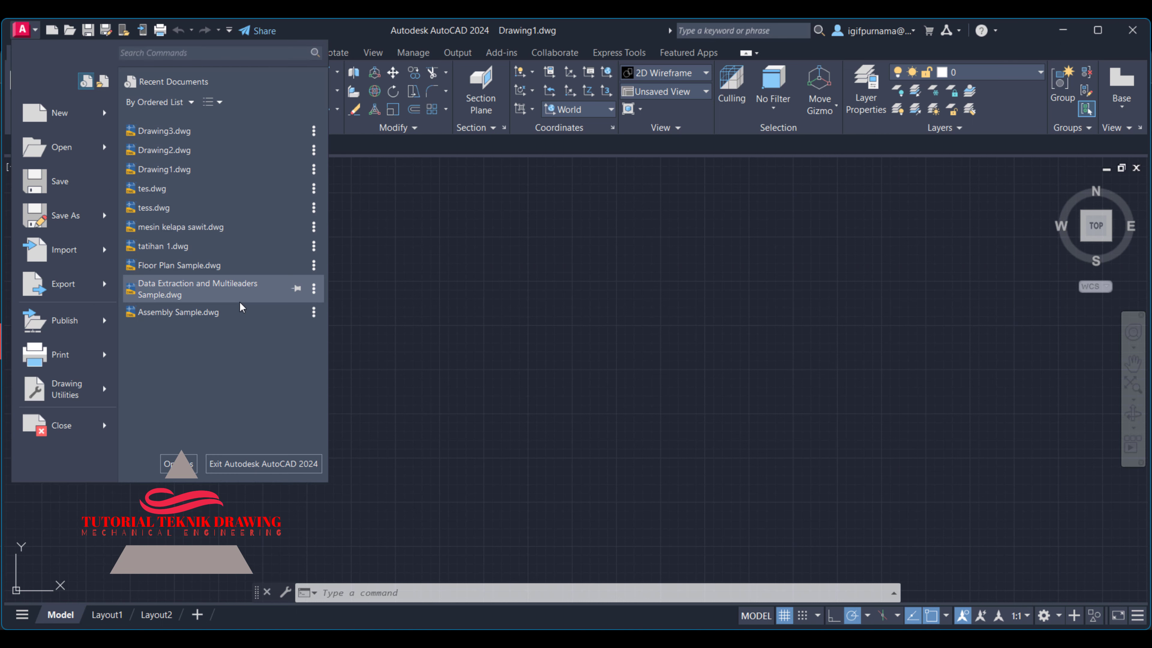
pyautogui.click(183, 171)
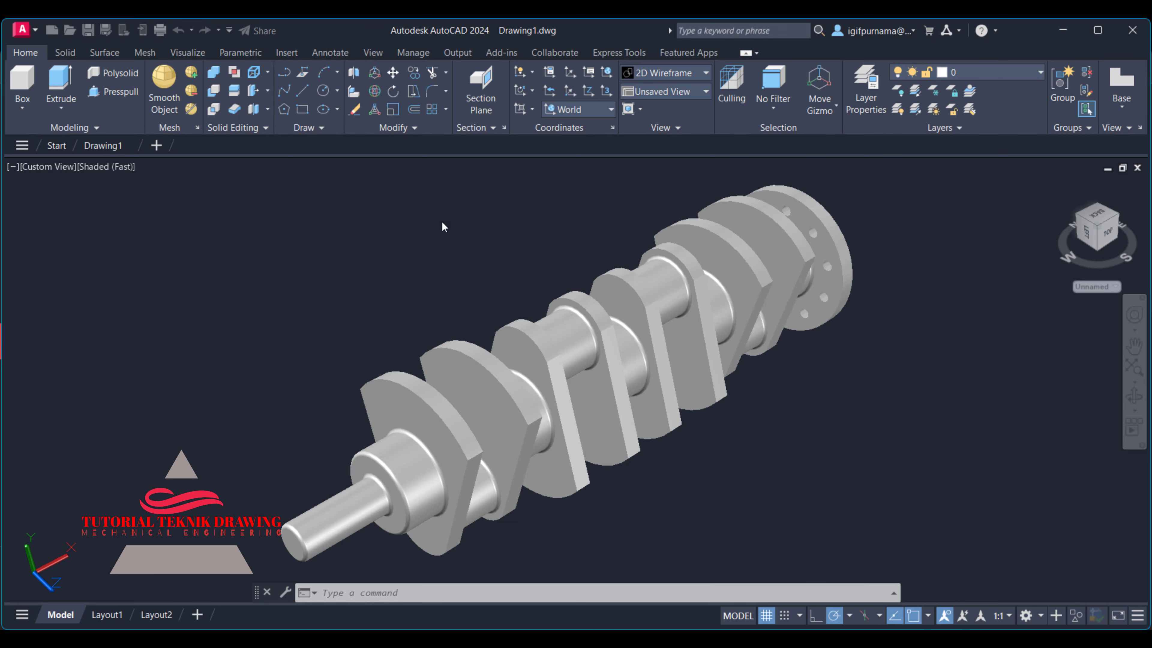
pyautogui.click(38, 31)
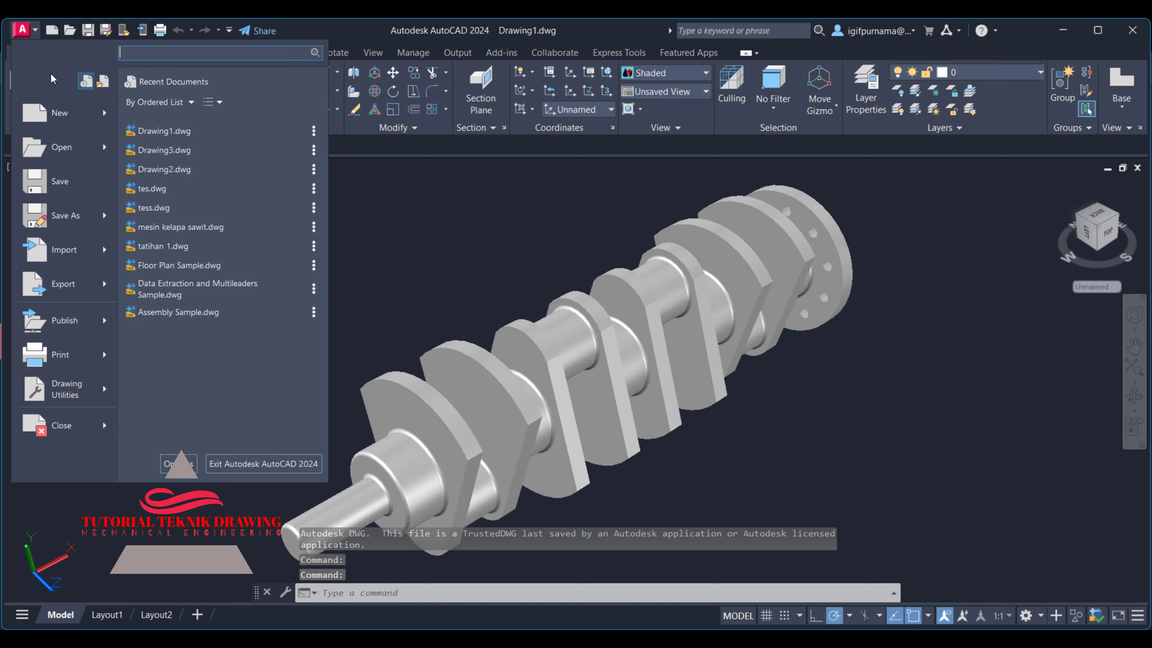
pyautogui.click(187, 174)
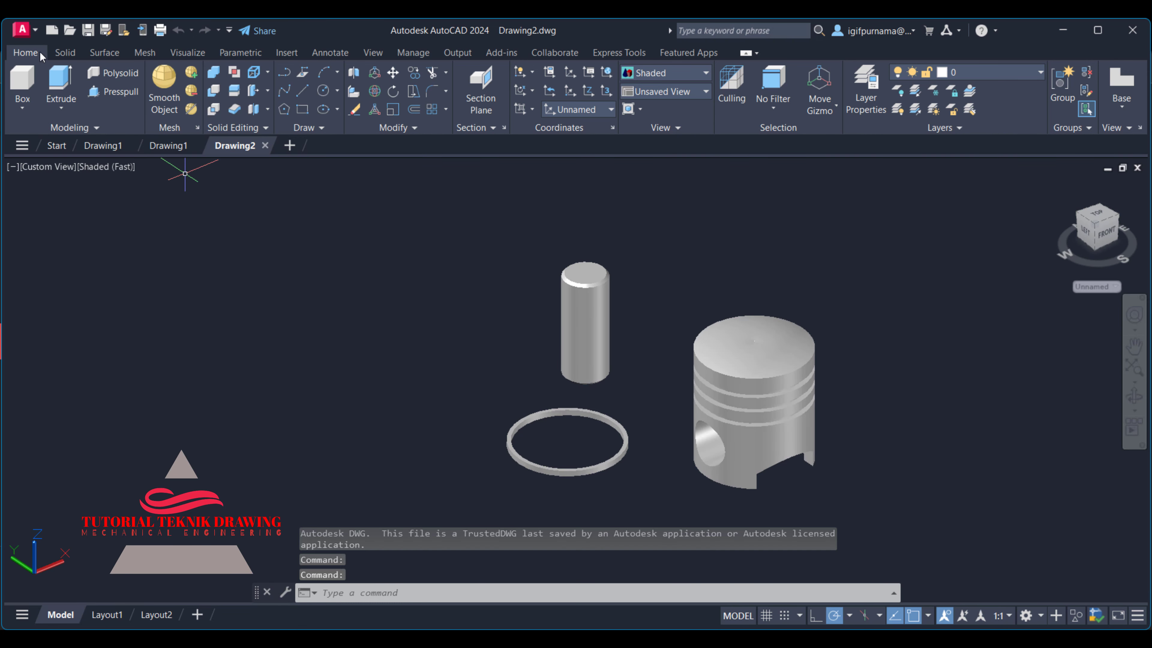
pyautogui.click(36, 32)
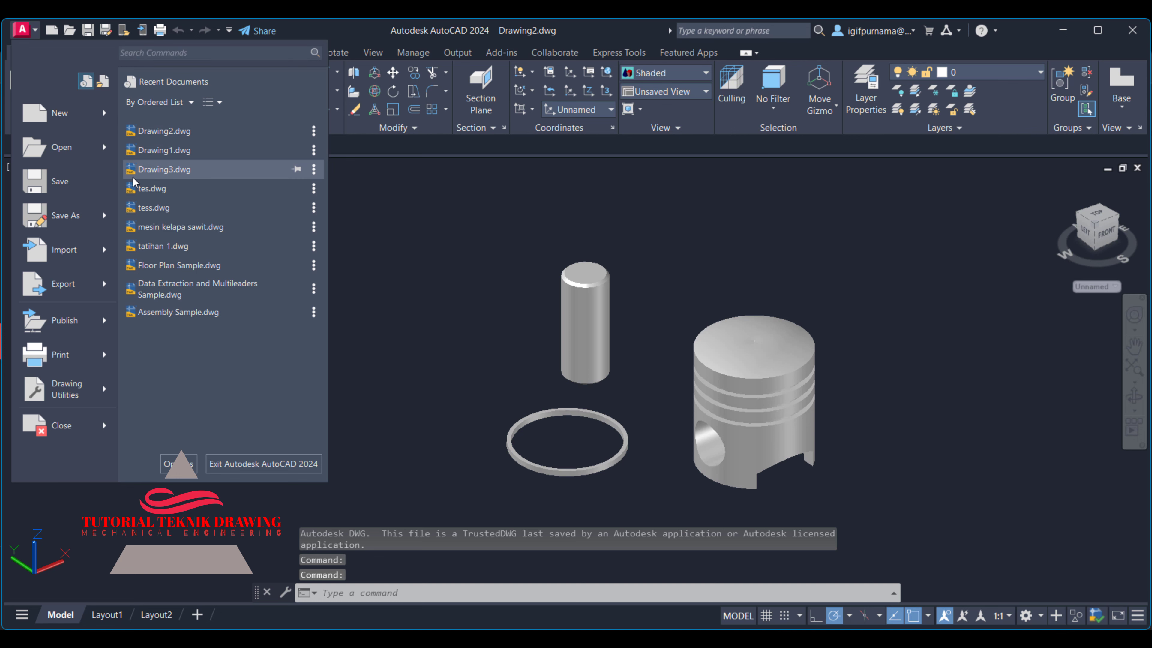
pyautogui.click(191, 170)
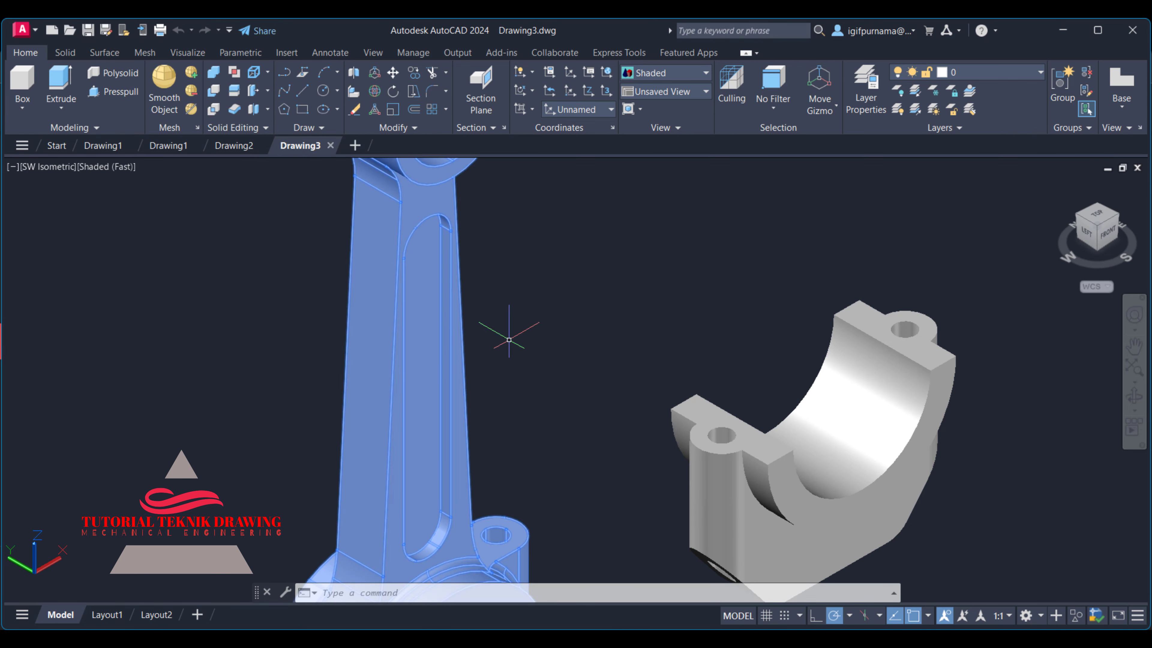
pyautogui.scroll(-4, 492, 335)
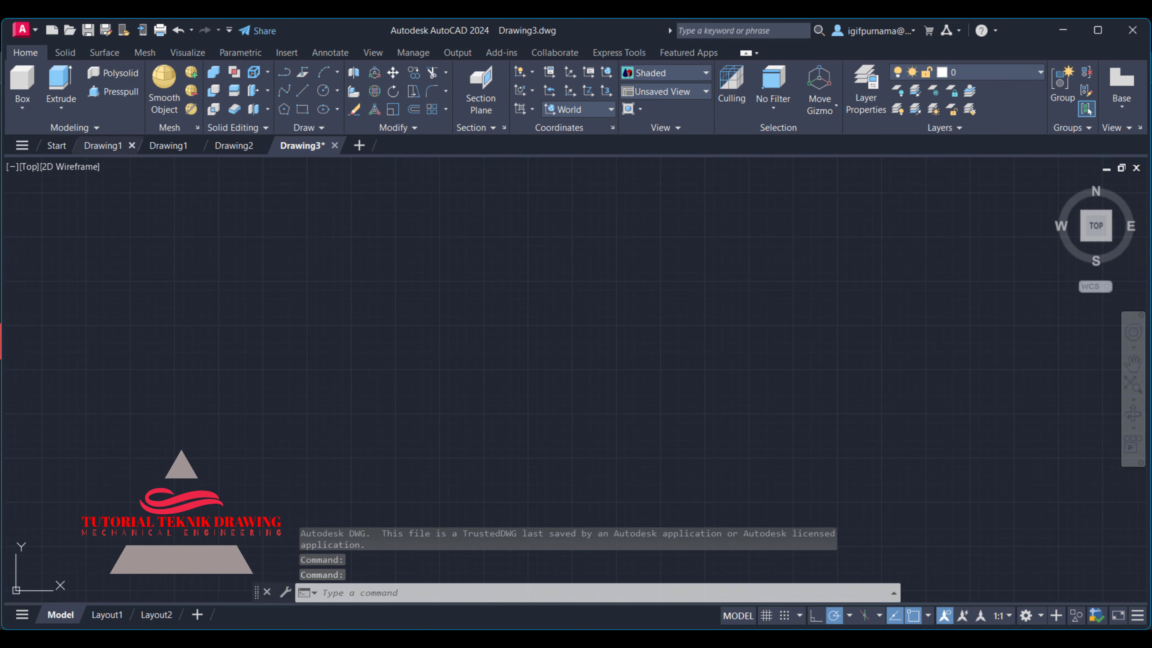
# Window-select the connecting rod and its cap in Drawing3 and copy them
pyautogui.click(115, 145)
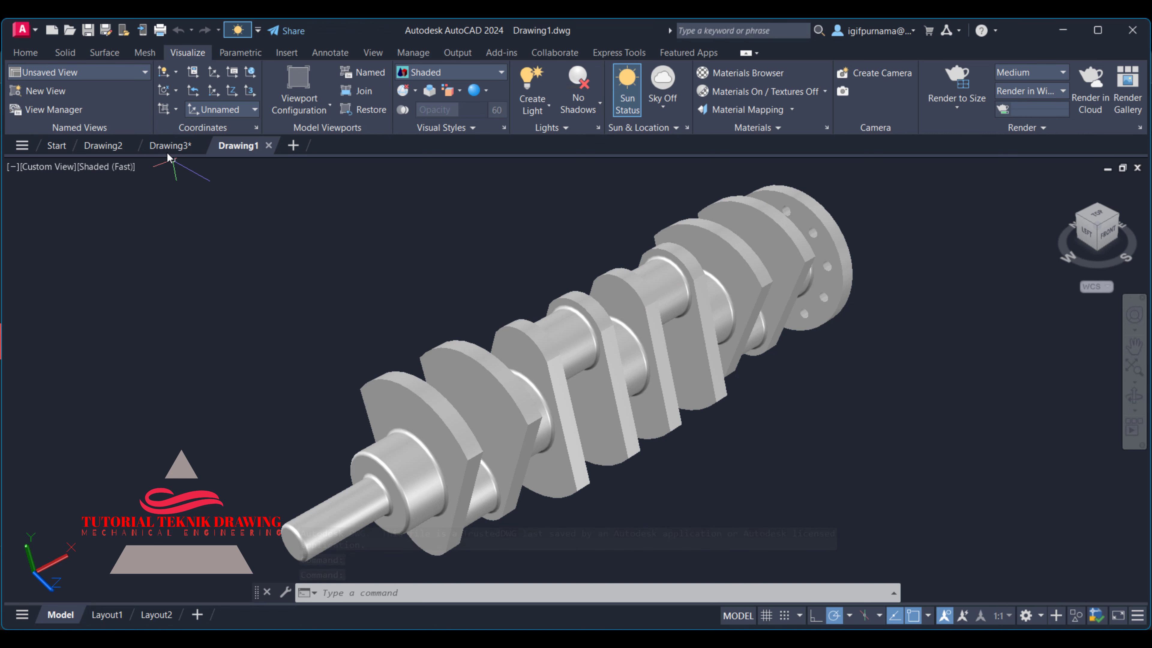
pyautogui.click(25, 52)
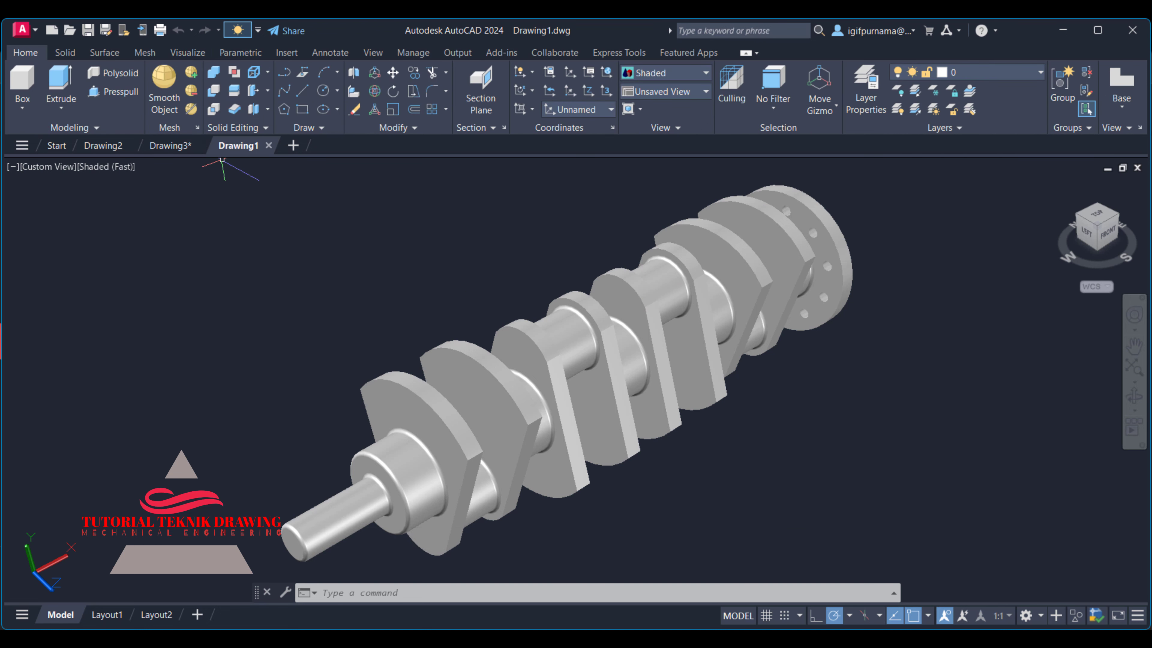
pyautogui.click(162, 147)
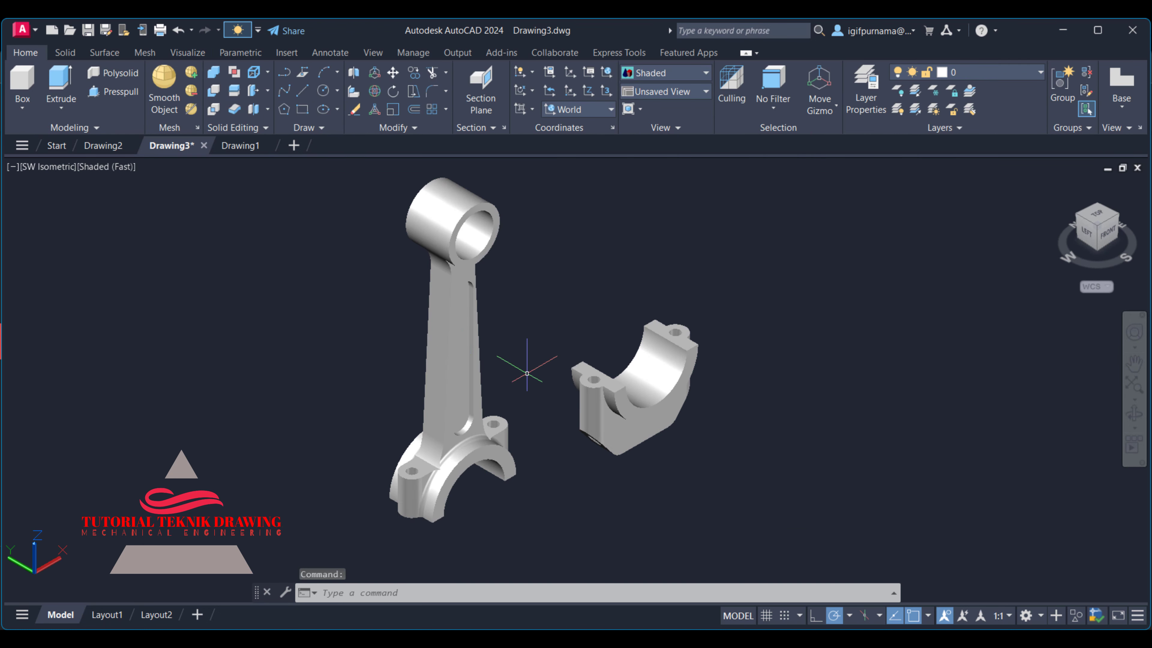
pyautogui.click(853, 478)
pyautogui.click(321, 184)
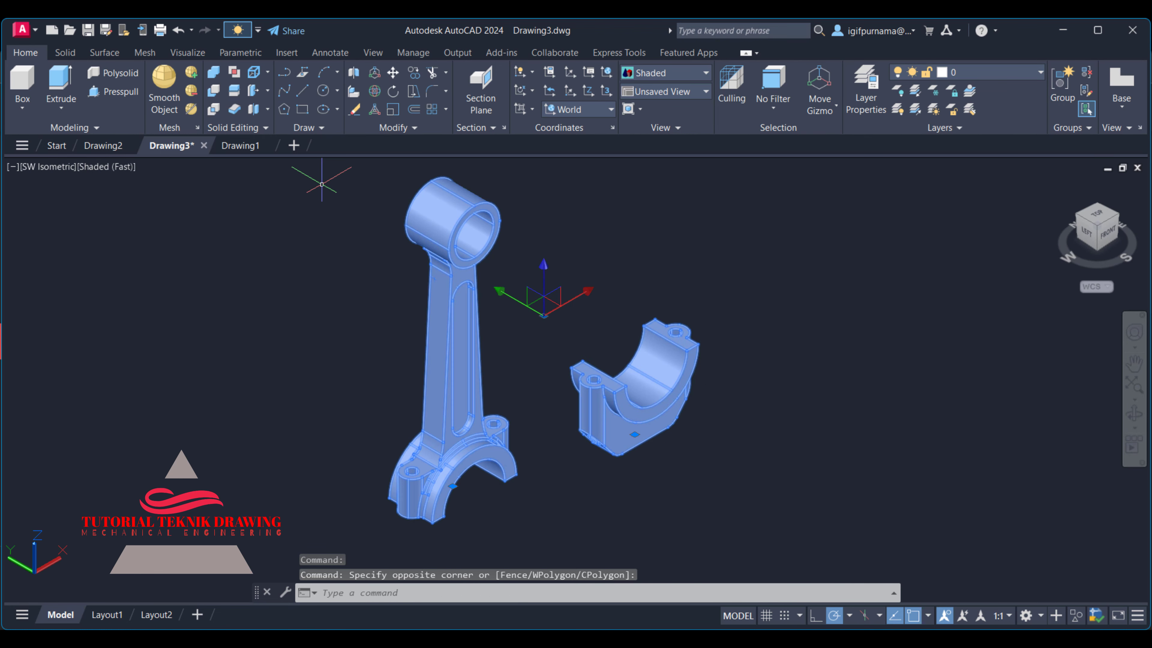
pyautogui.hotkey('ctrl', 'c')
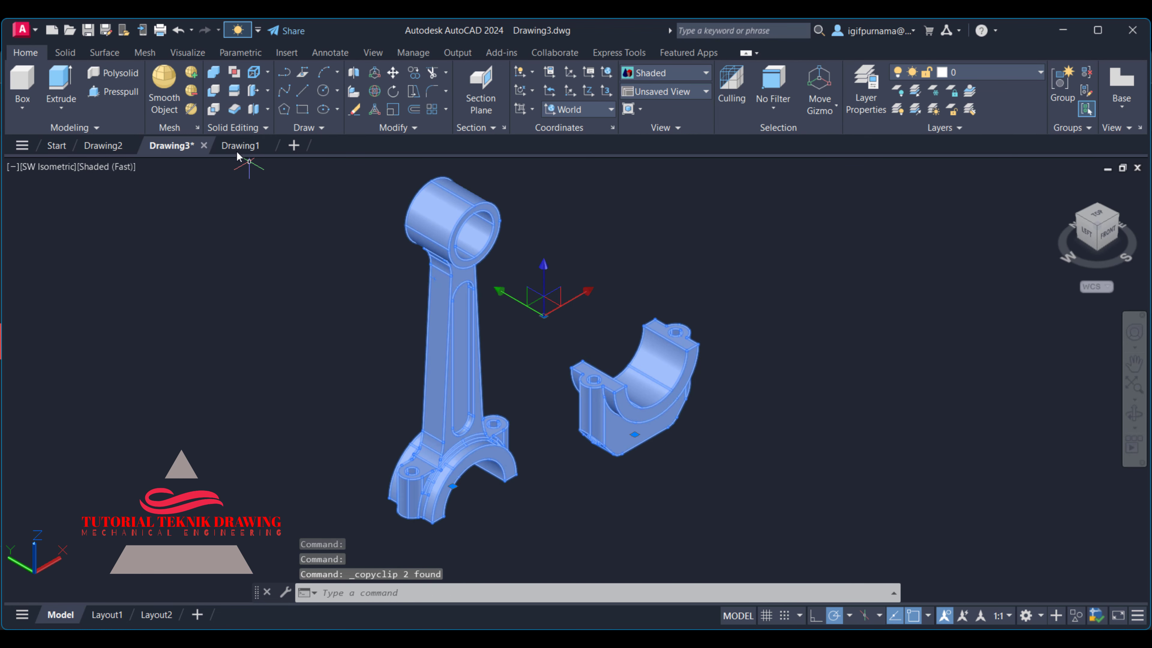
# Paste the rod and cap into Drawing1 beside the crankshaft
pyautogui.click(239, 146)
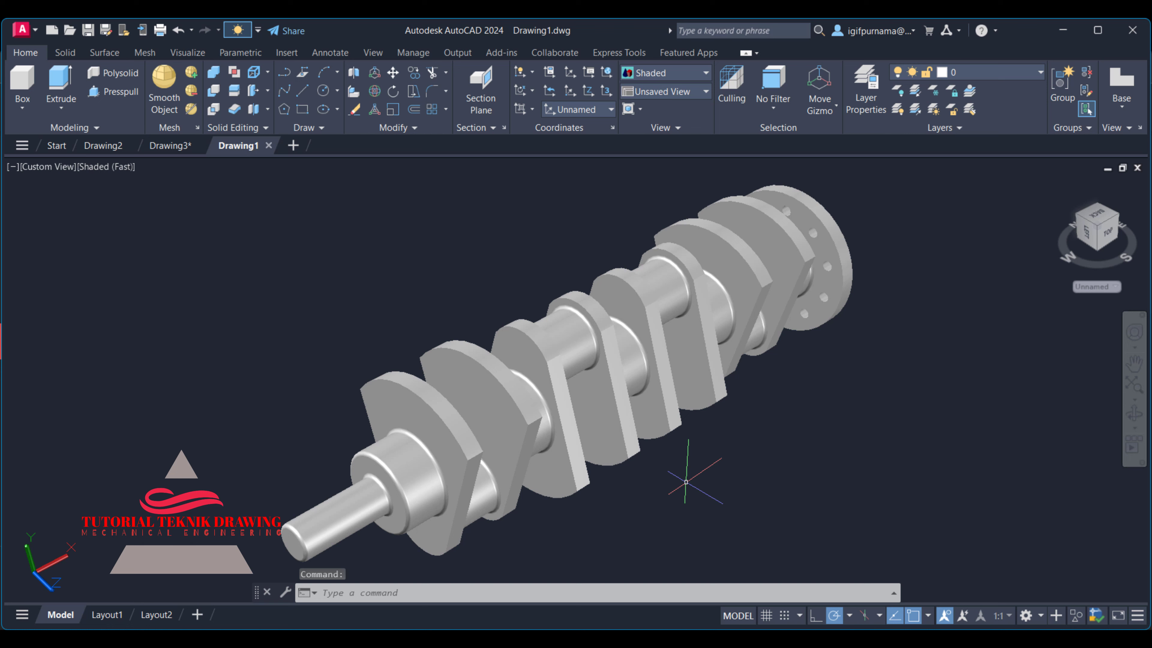
pyautogui.scroll(-3, 594, 438)
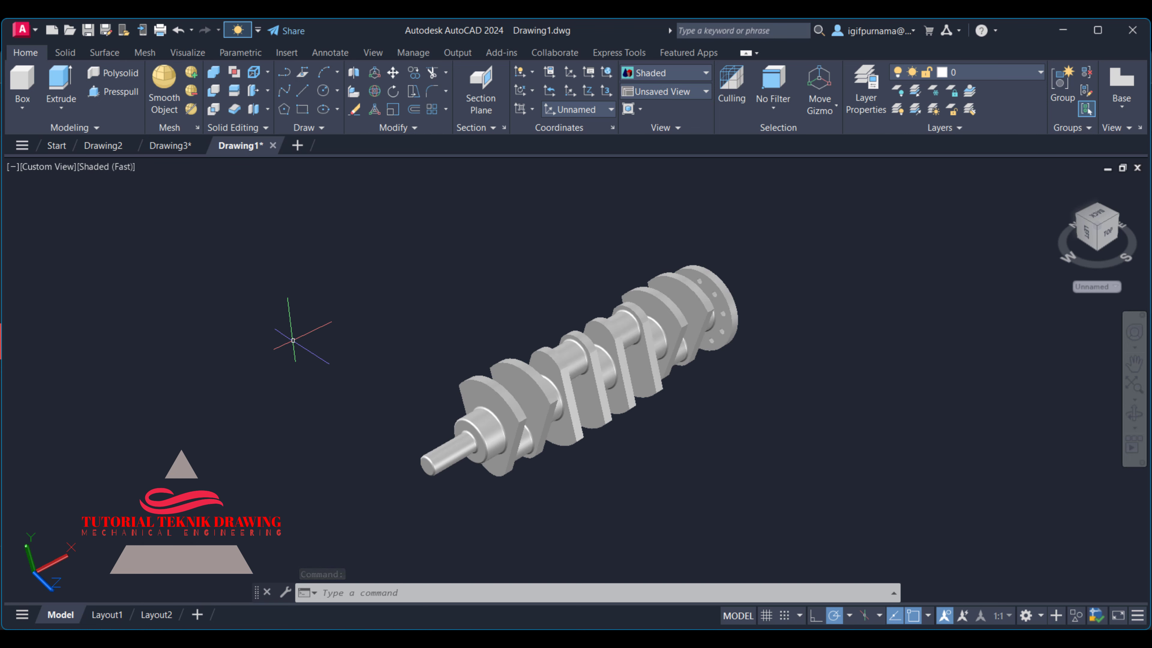
pyautogui.hotkey('ctrl', 'v')
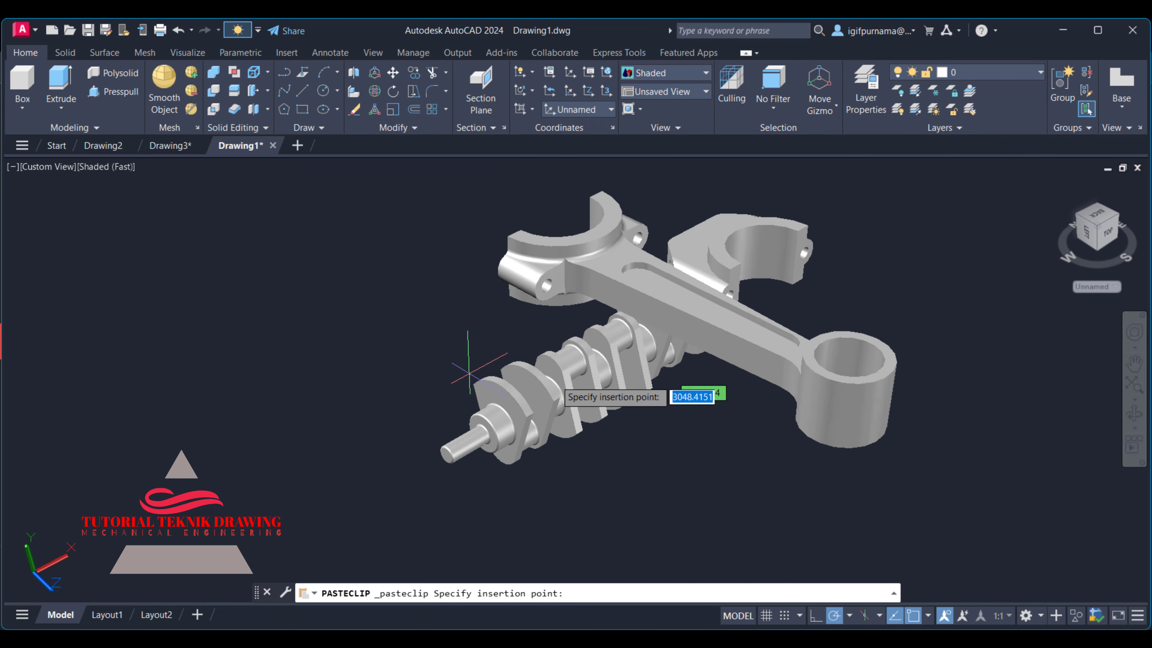
pyautogui.click(758, 383)
pyautogui.moveTo(745, 331)
pyautogui.keyDown('shift'); pyautogui.mouseDown(button='middle')
pyautogui.moveTo(500, 343)
pyautogui.moveTo(663, 347)
pyautogui.mouseUp(button='middle'); pyautogui.keyUp('shift')
pyautogui.scroll(-3, 647, 369)
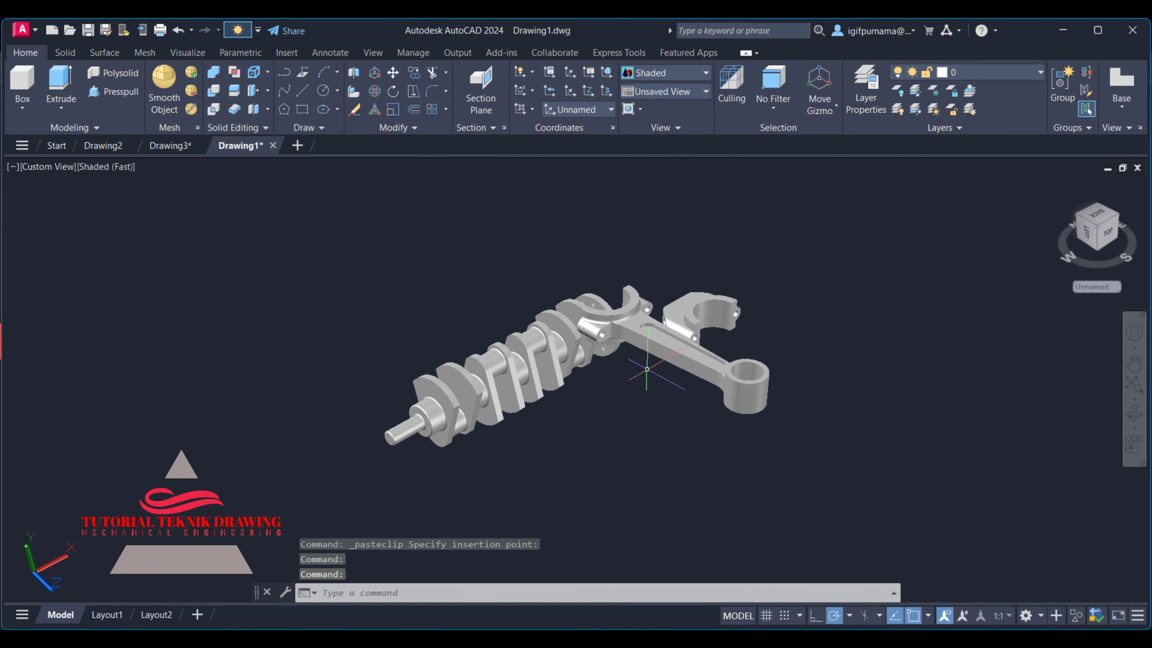
# Copy the piston, pin and ring from Drawing2 and paste them left of the crankshaft in Drawing1
pyautogui.click(107, 145)
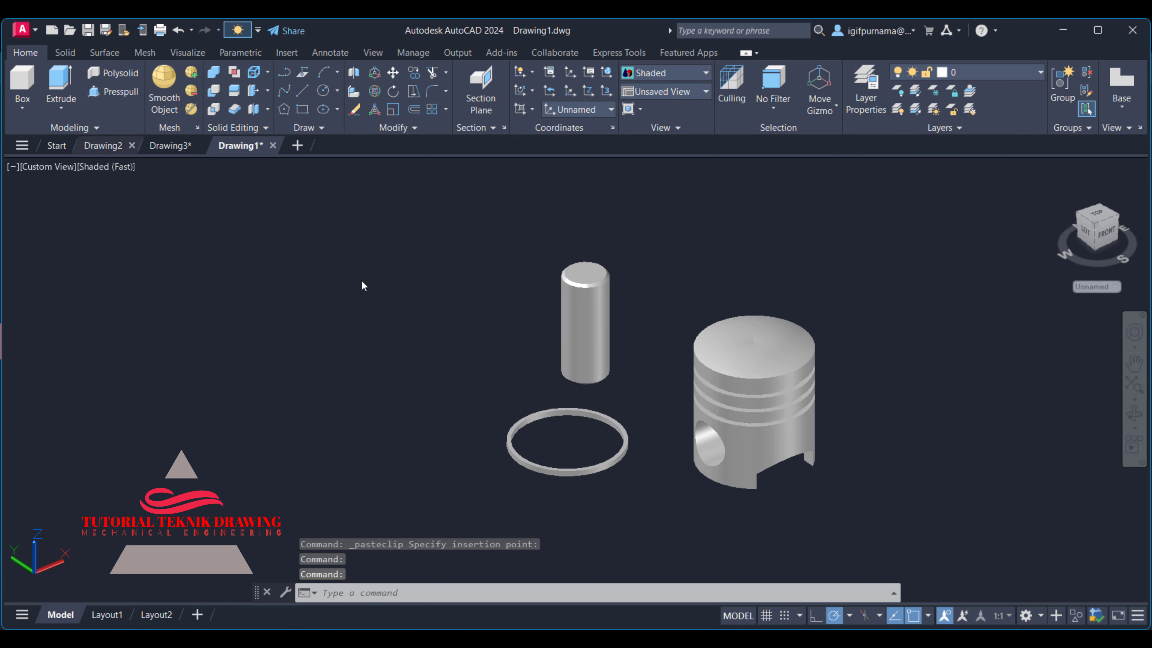
pyautogui.click(906, 508)
pyautogui.click(416, 157)
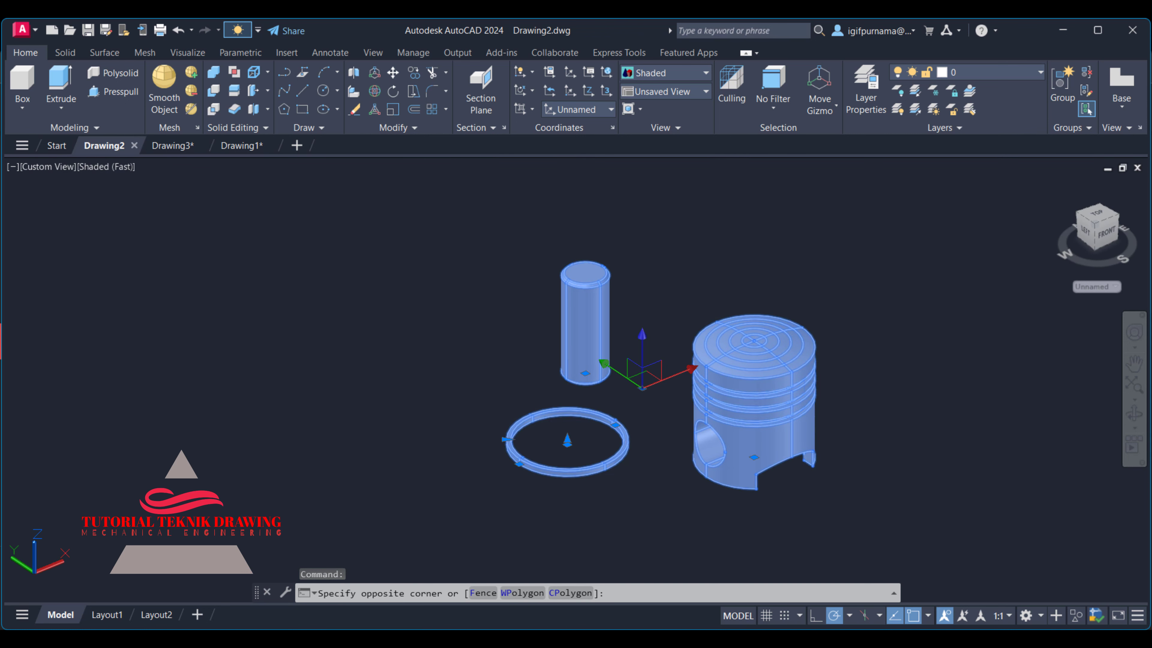
pyautogui.hotkey('ctrl', 'c')
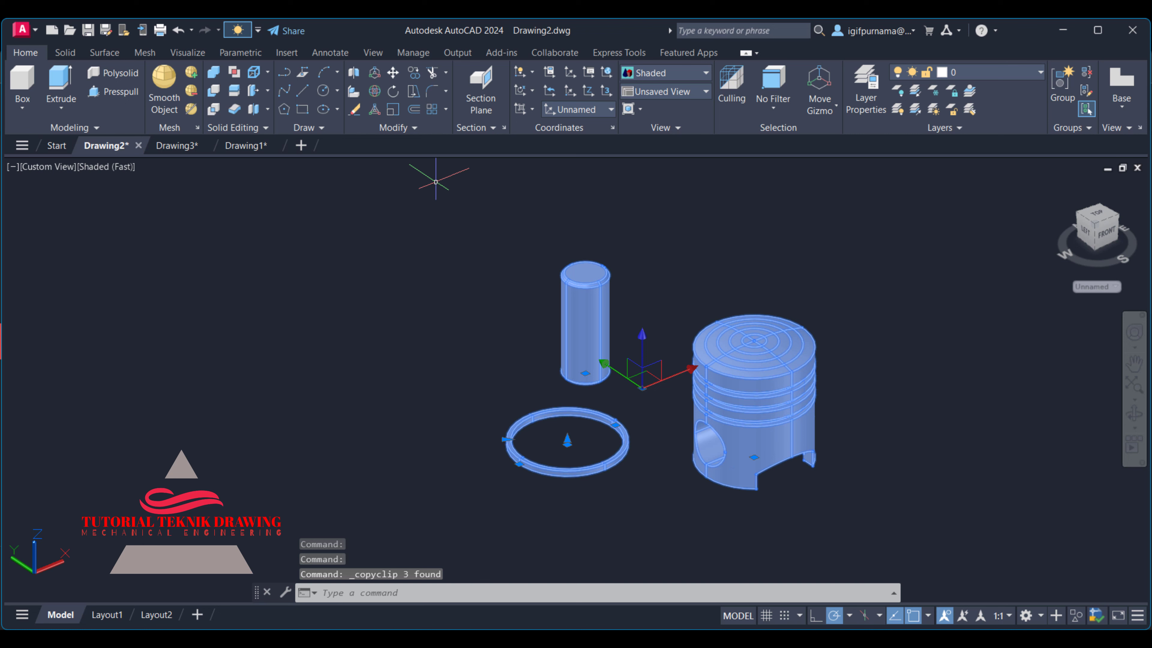
pyautogui.click(245, 146)
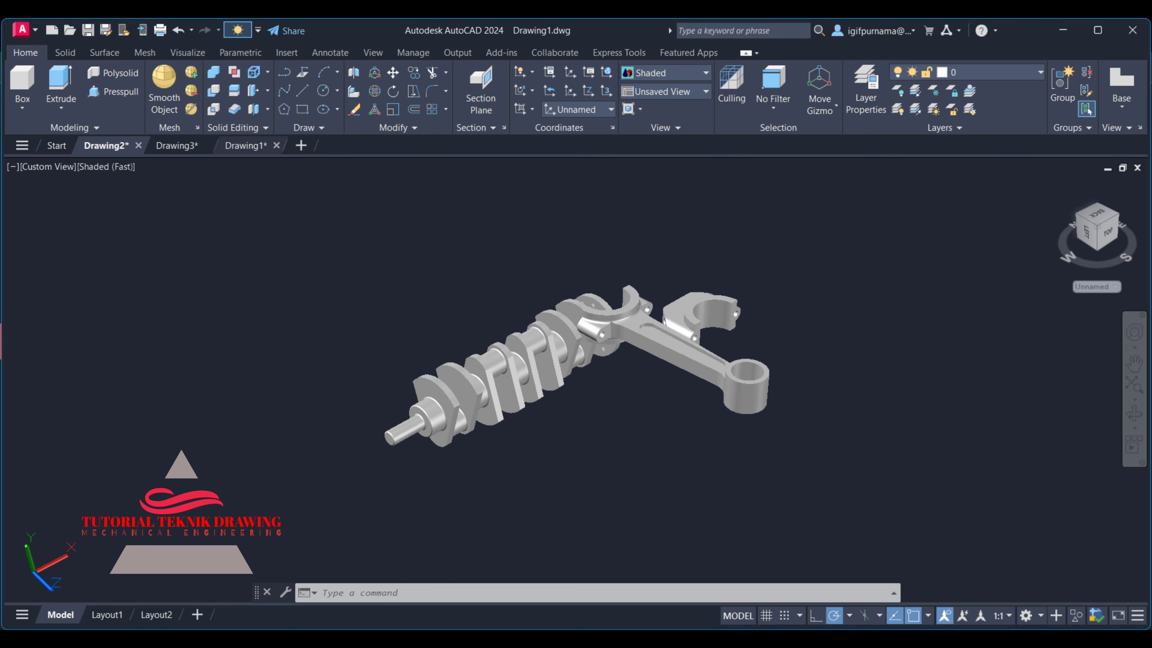
pyautogui.hotkey('ctrl', 'v')
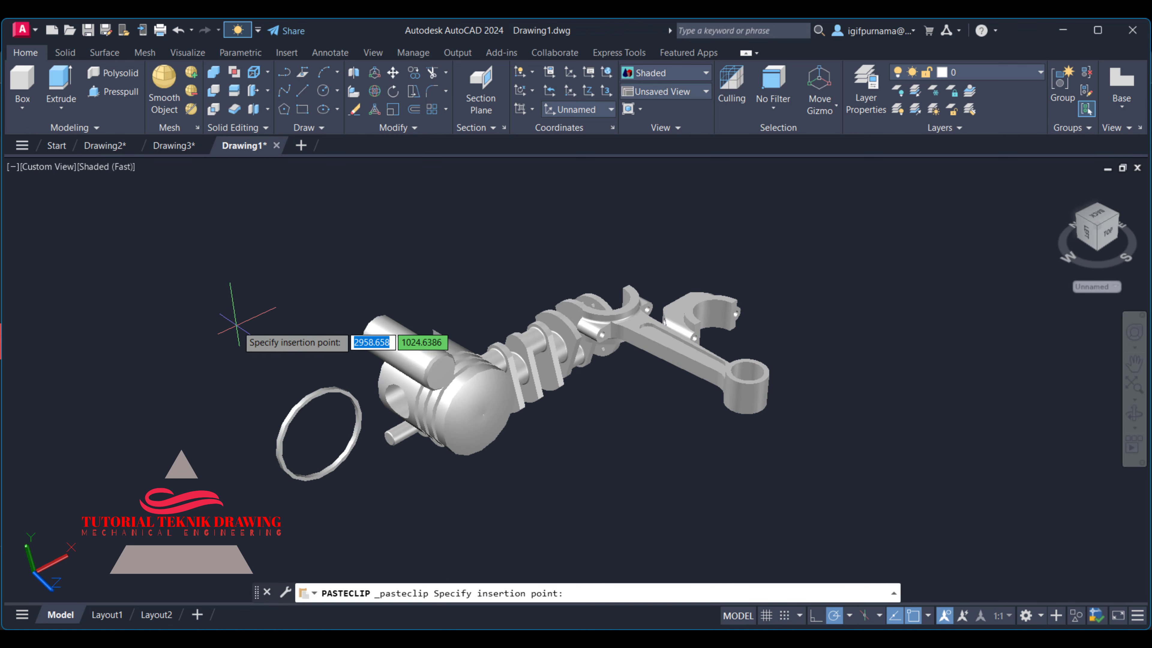
pyautogui.click(55, 271)
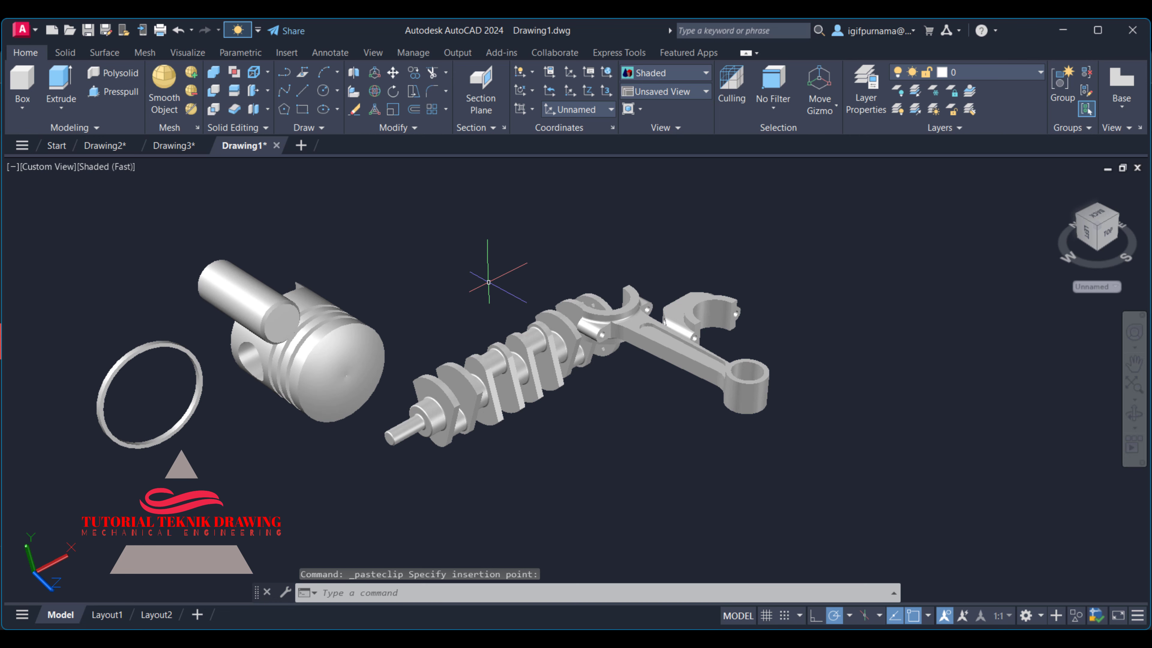
pyautogui.click(571, 290)
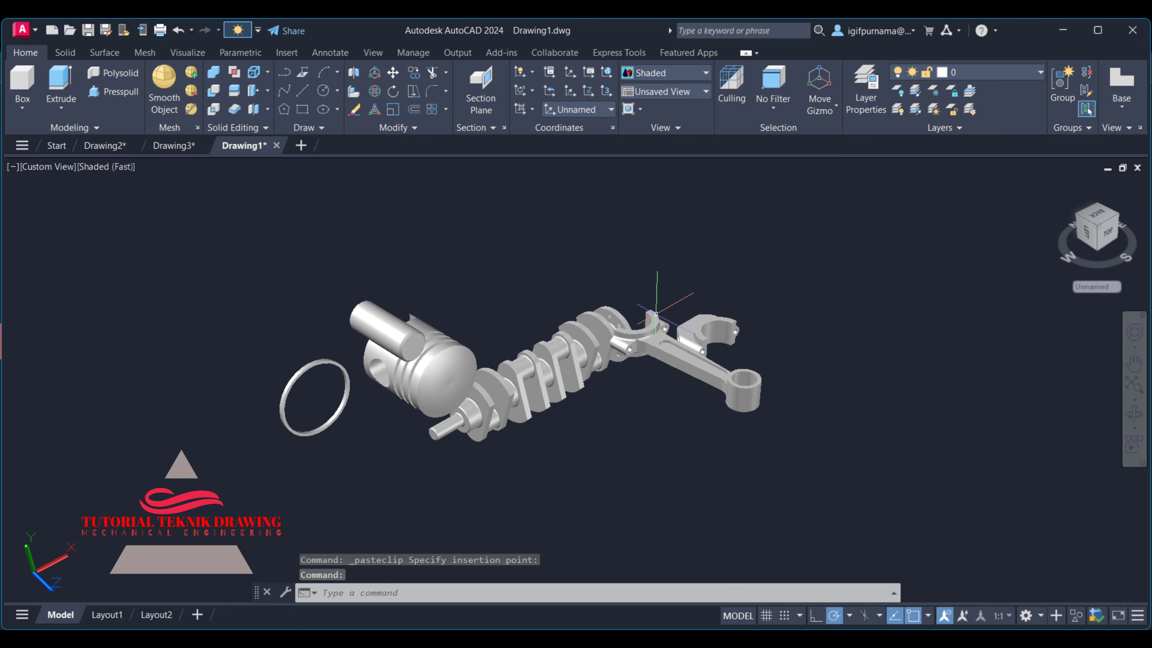
pyautogui.scroll(6, 656, 314)
# Rotate the pasted connecting rod 270° with 3DROTATE so it stands upright
pyautogui.moveTo(656, 314); pyautogui.dragTo(459, 172, button='middle')
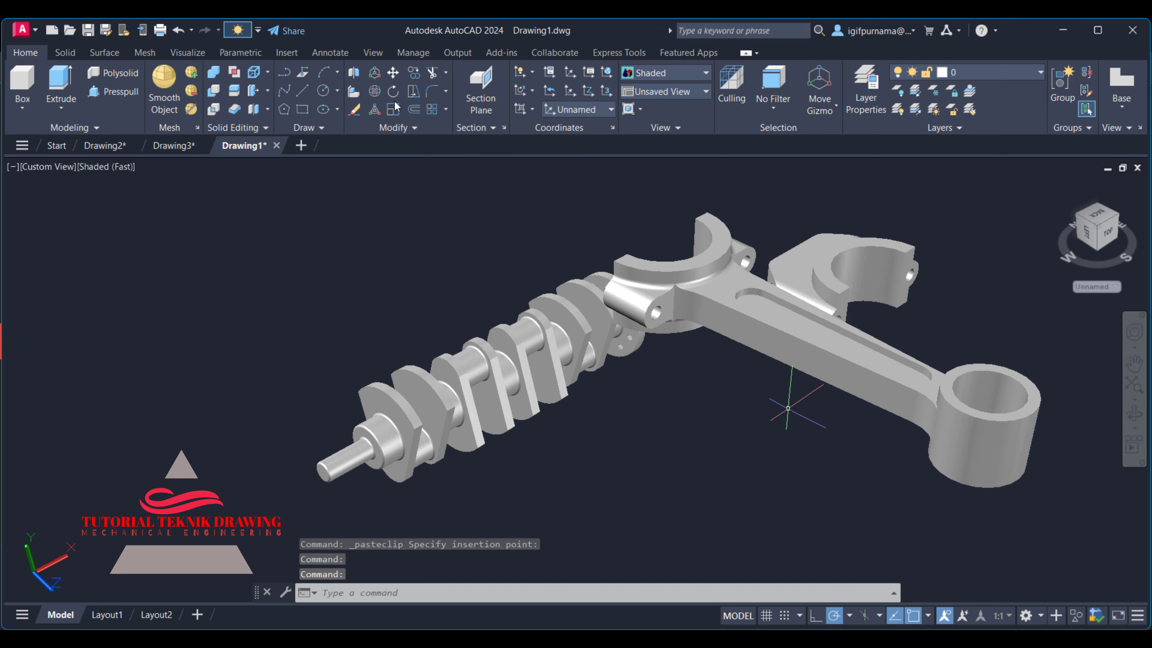
pyautogui.click(375, 92)
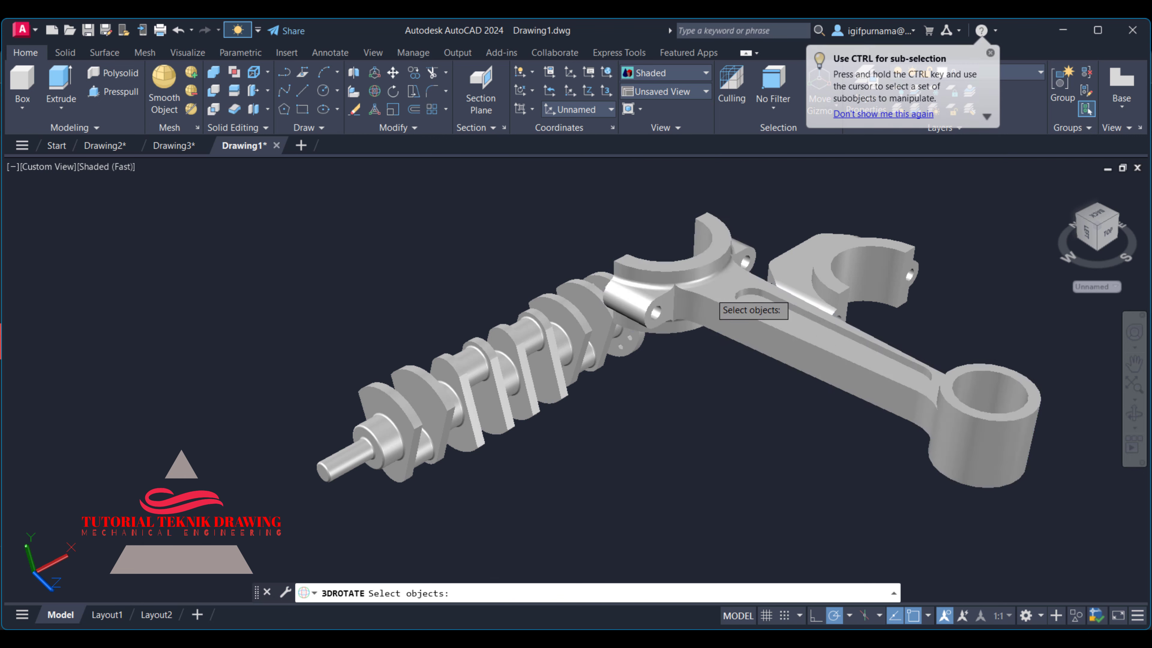
pyautogui.click(816, 344)
pyautogui.press('Return')
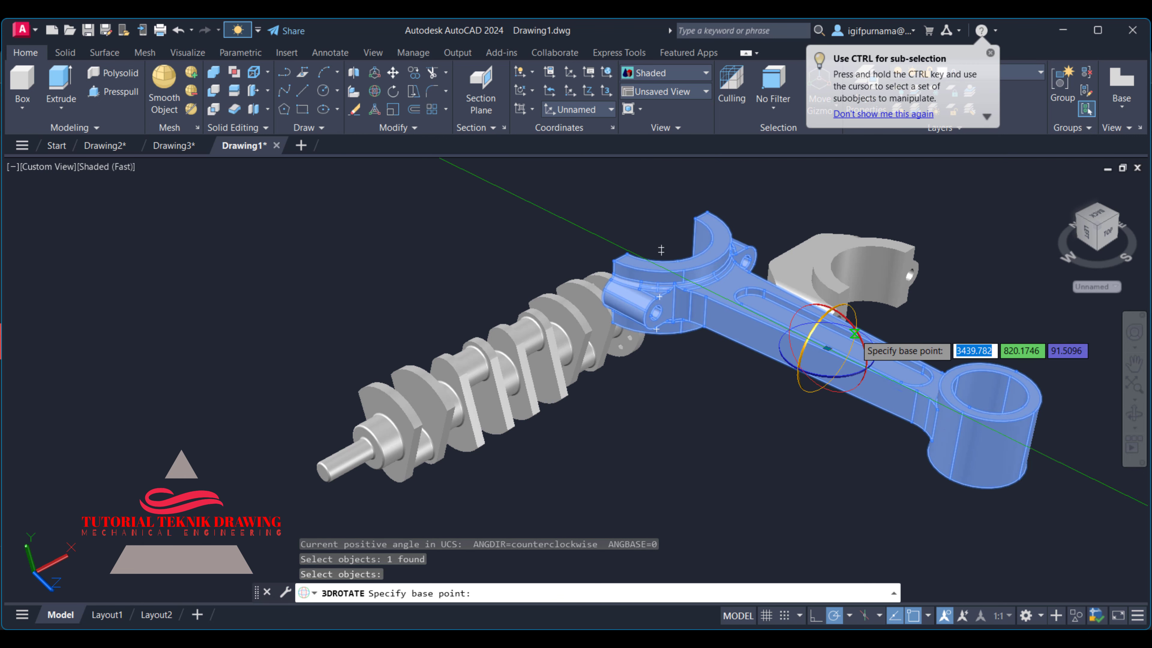
pyautogui.click(864, 341)
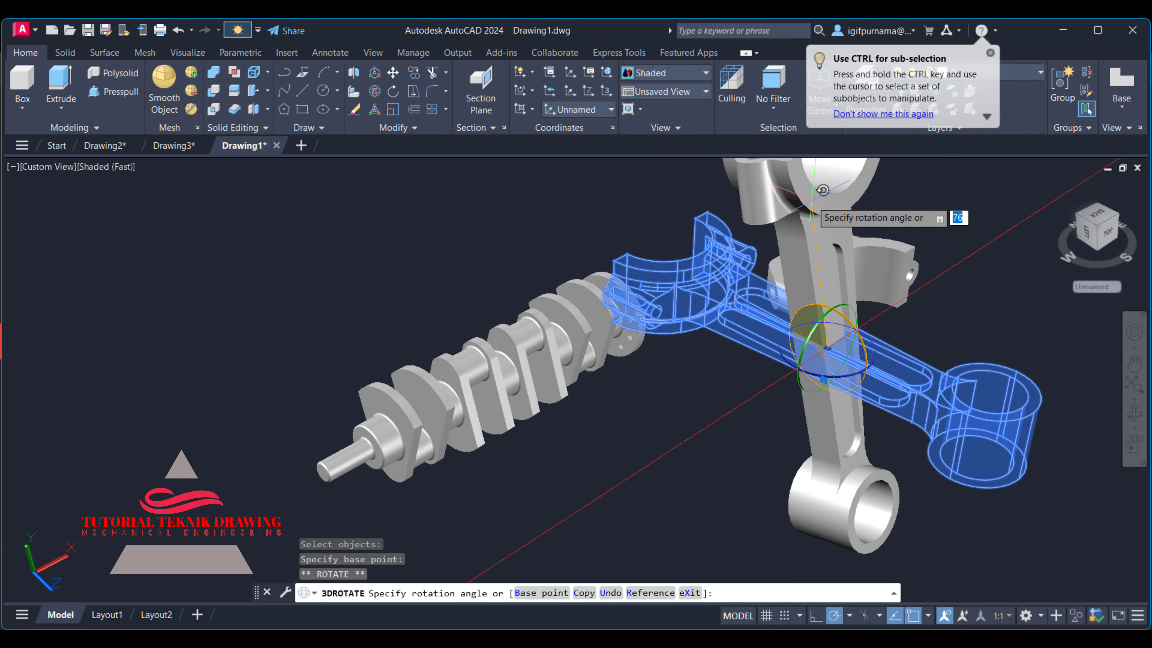
pyautogui.scroll(-3, 839, 395)
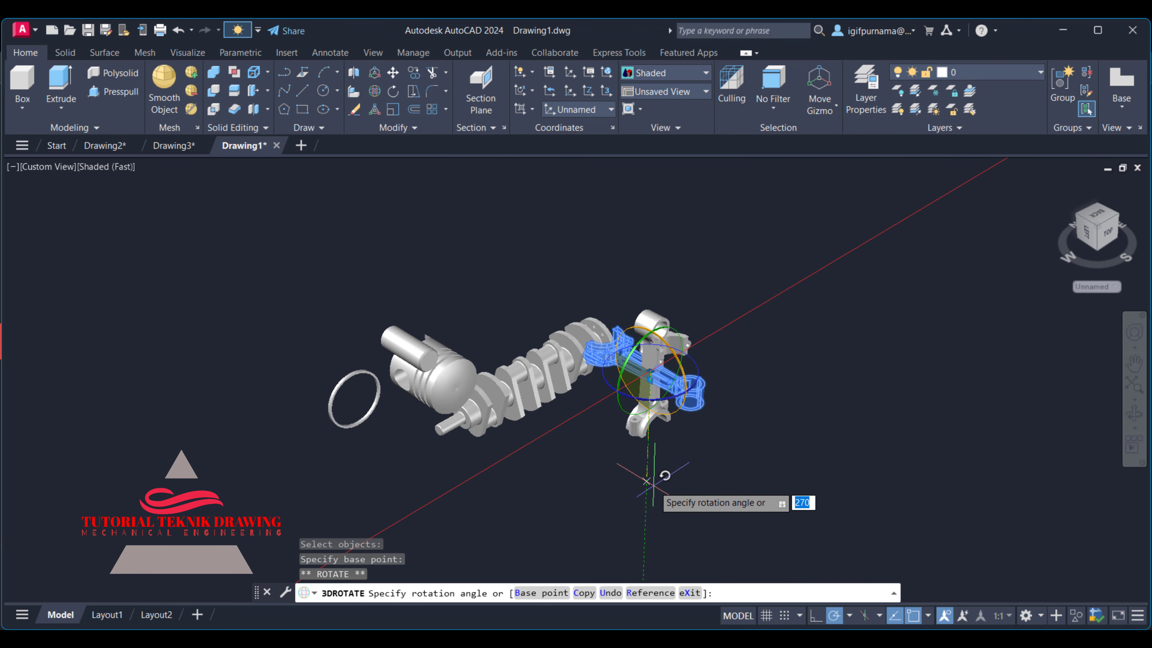
pyautogui.click(653, 485)
pyautogui.press('Escape')
pyautogui.scroll(3, 590, 408)
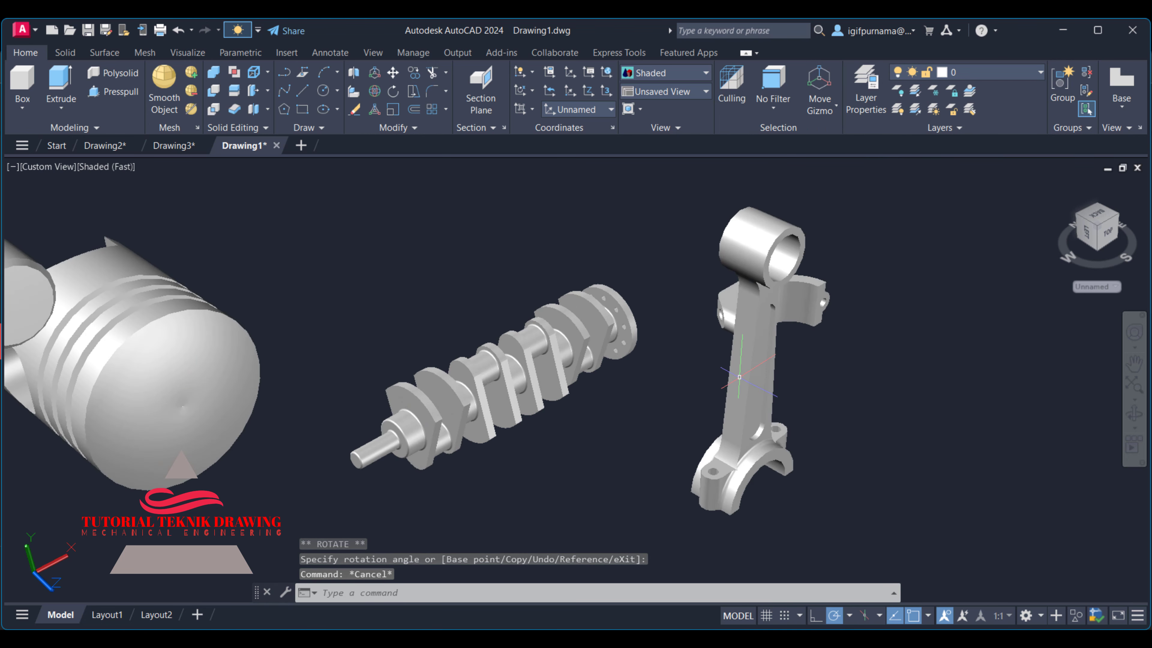
pyautogui.scroll(2, 590, 408)
# Move the rod cap down below the connecting rod
pyautogui.click(392, 73)
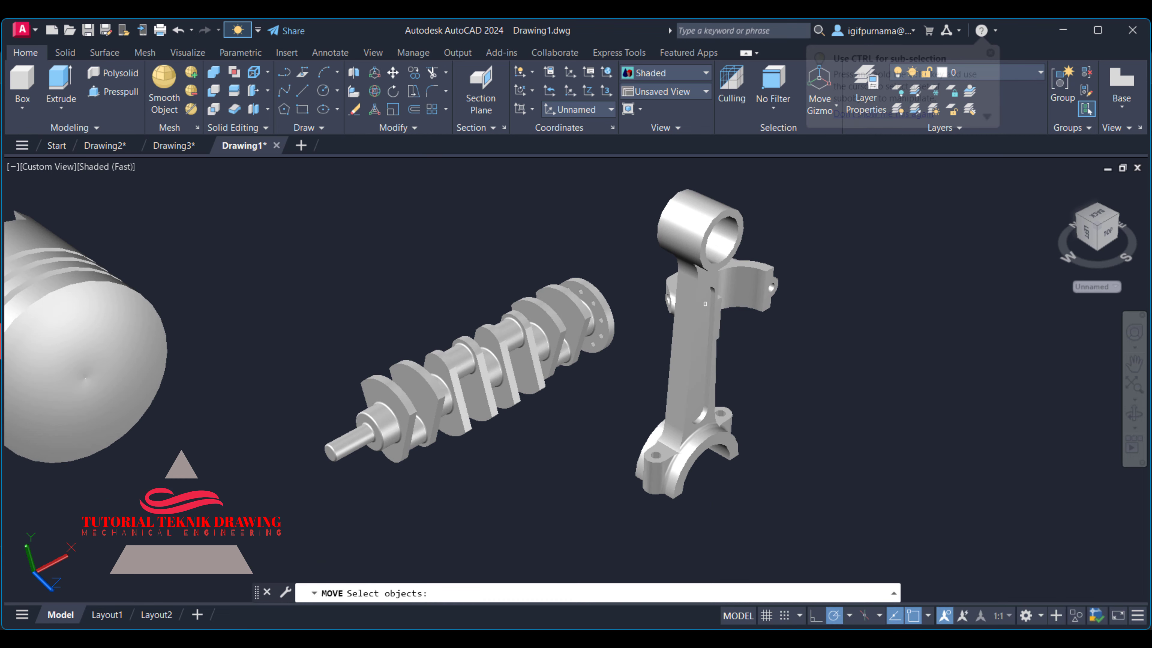
pyautogui.click(753, 295)
pyautogui.press('Return')
pyautogui.click(770, 531)
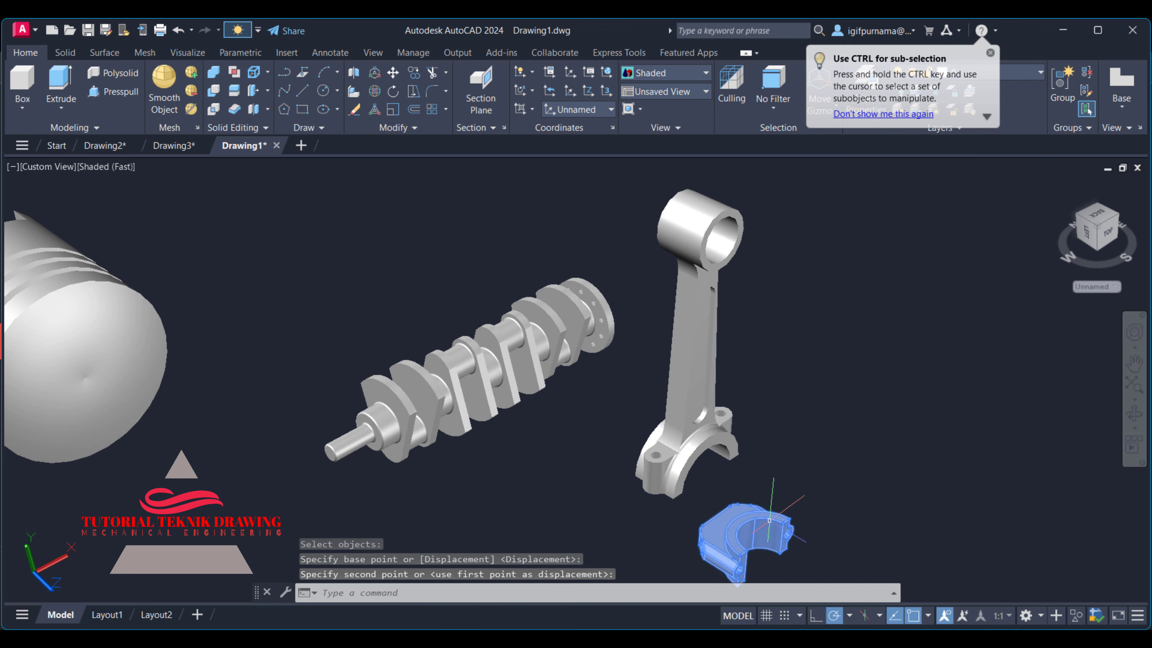
pyautogui.scroll(-2, 764, 417)
pyautogui.scroll(3, 694, 458)
pyautogui.scroll(-4, 693, 457)
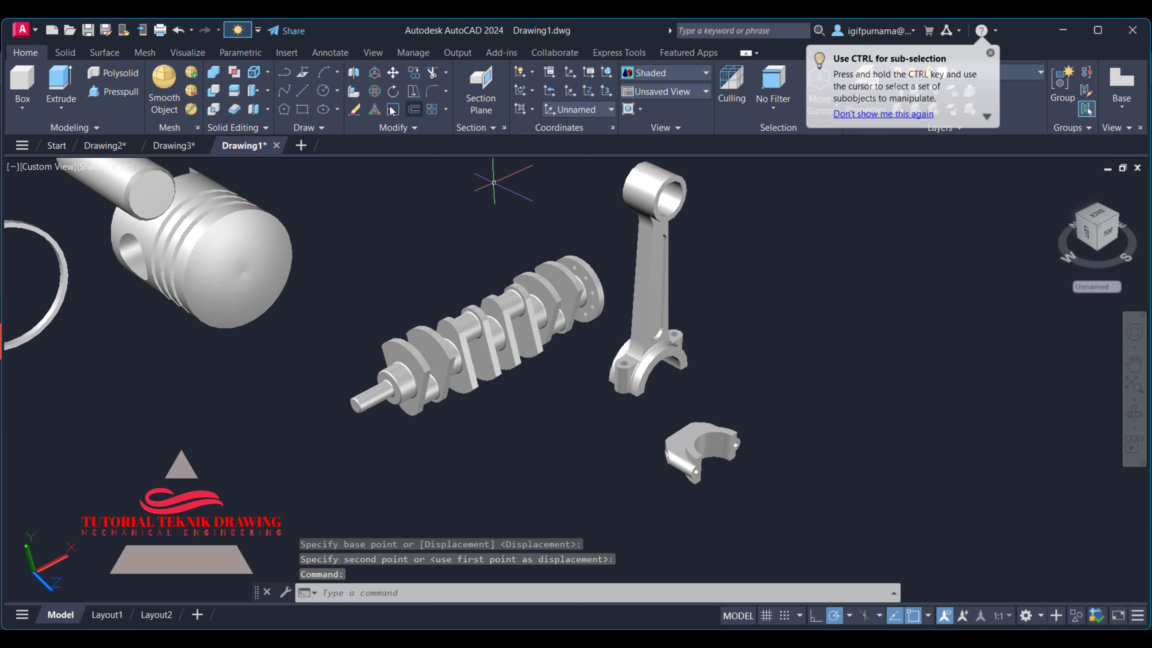
# Turn the bearing cap over with 3DROTATE about a gizmo axis
pyautogui.click(374, 91)
pyautogui.click(700, 453)
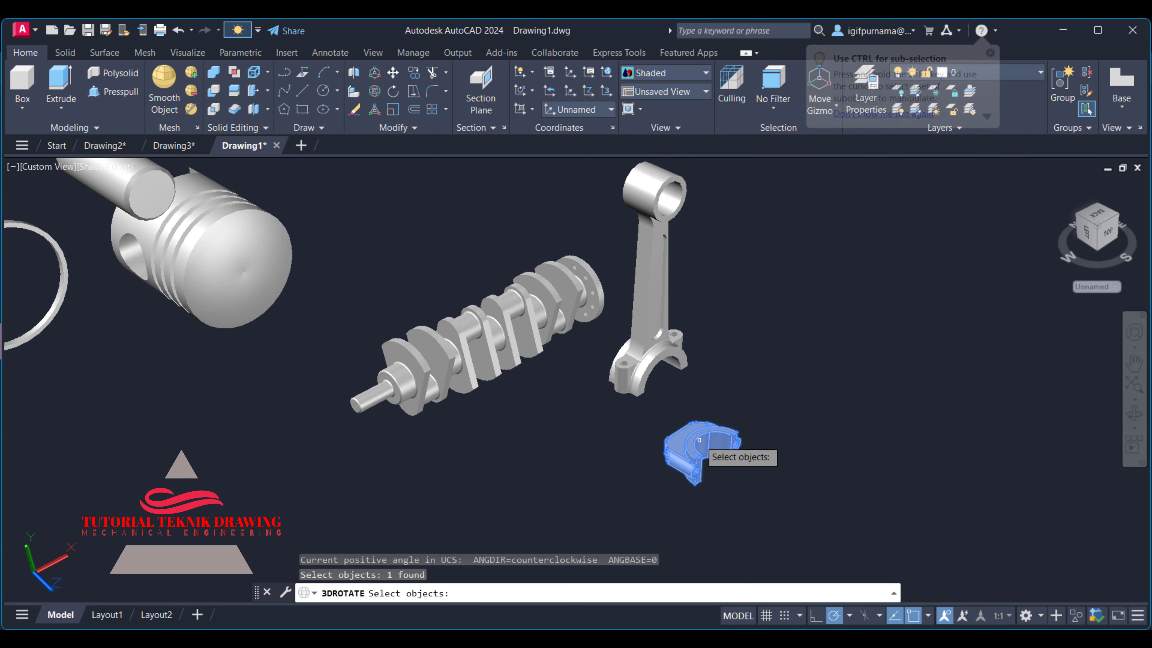
pyautogui.press('Return')
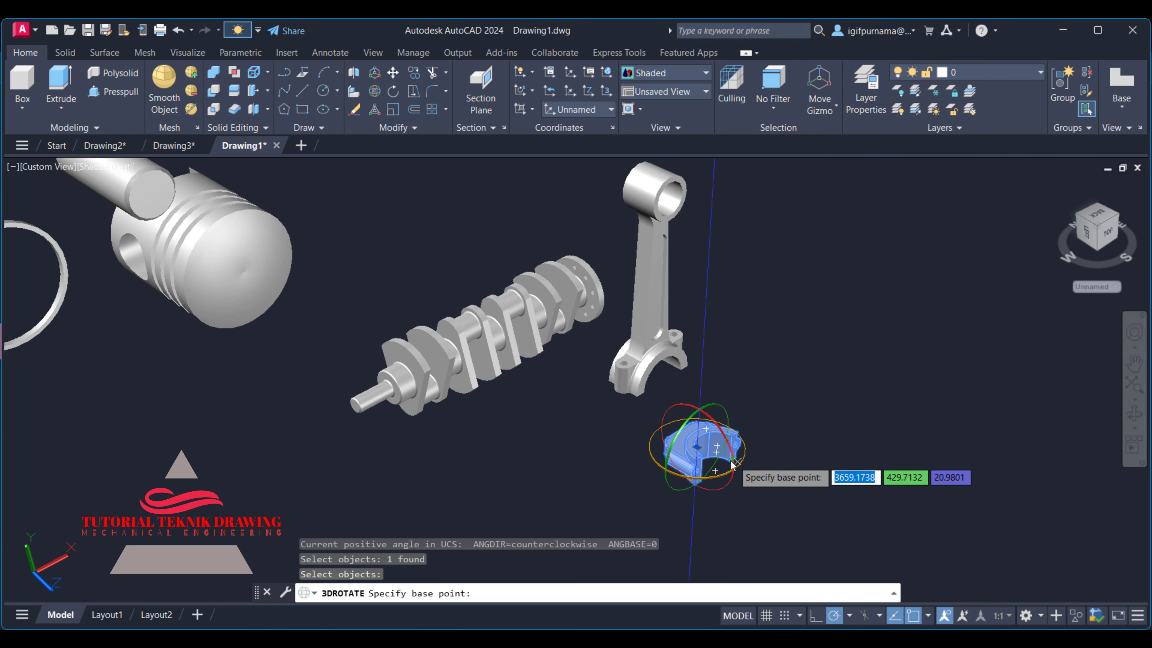
pyautogui.click(731, 469)
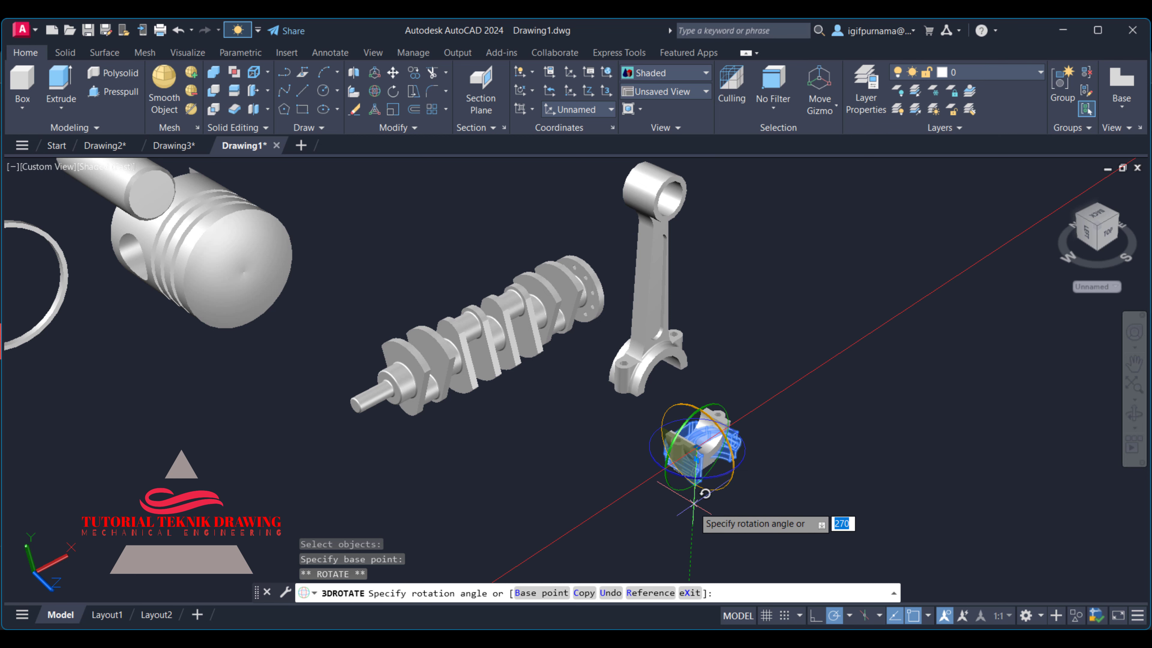
pyautogui.click(690, 540)
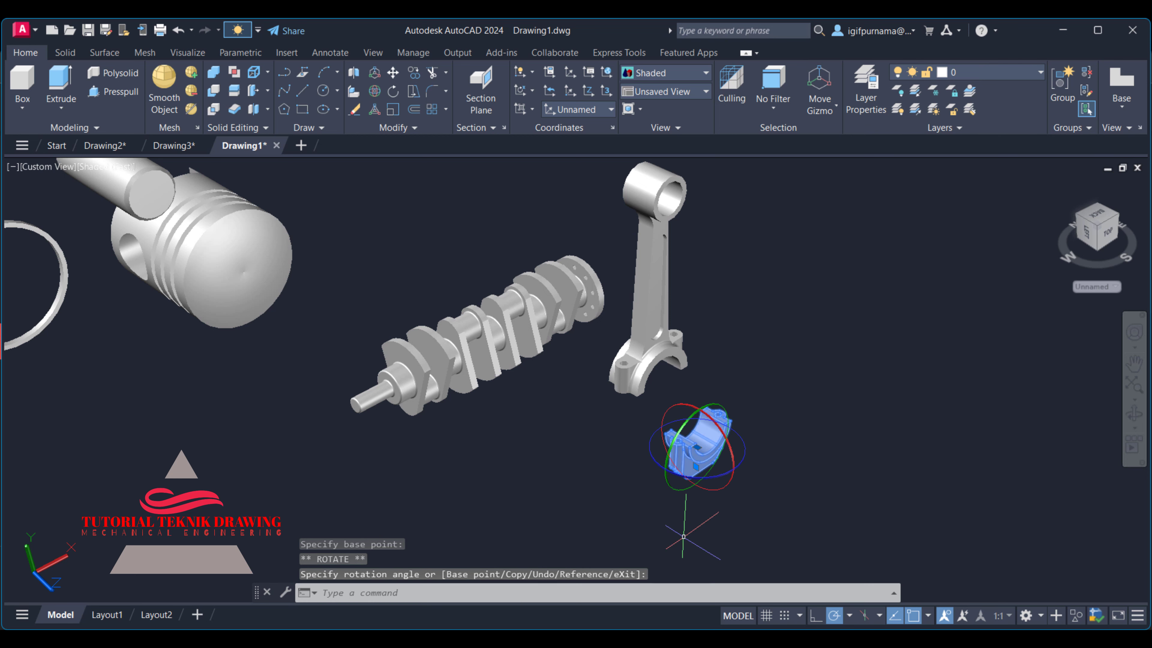
pyautogui.press('Escape')
pyautogui.scroll(3, 680, 422)
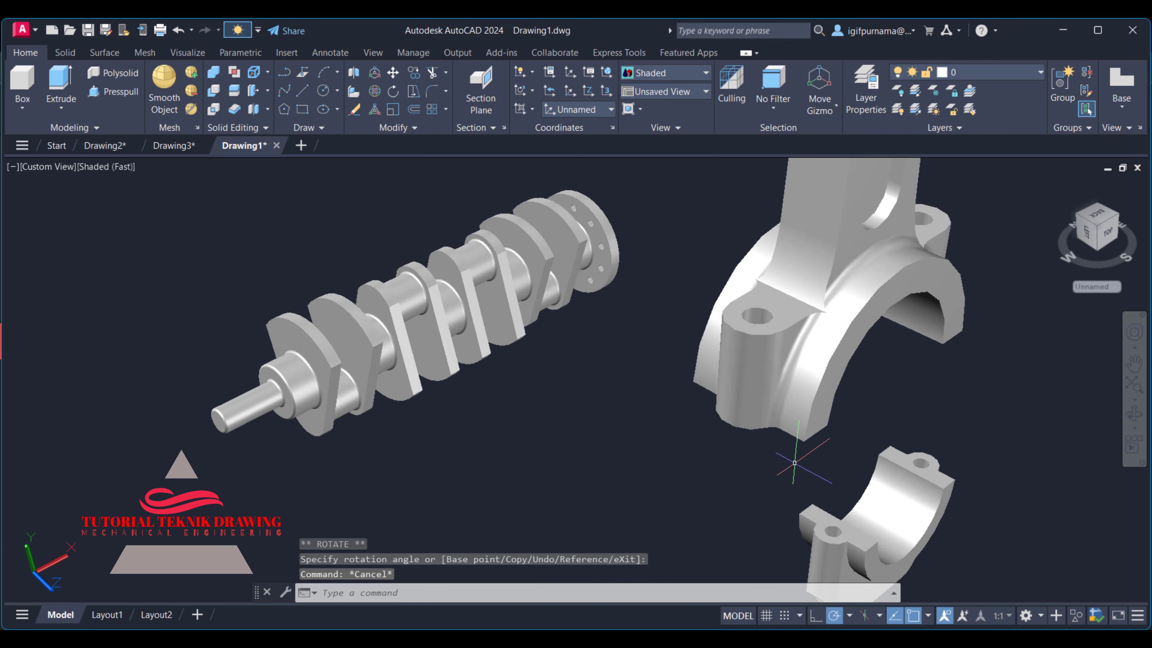
pyautogui.press('Escape')
pyautogui.moveTo(771, 363); pyautogui.dragTo(681, 281, button='middle')
# Move the bearing cap from its base point onto the connecting rod's big end
pyautogui.click(671, 254)
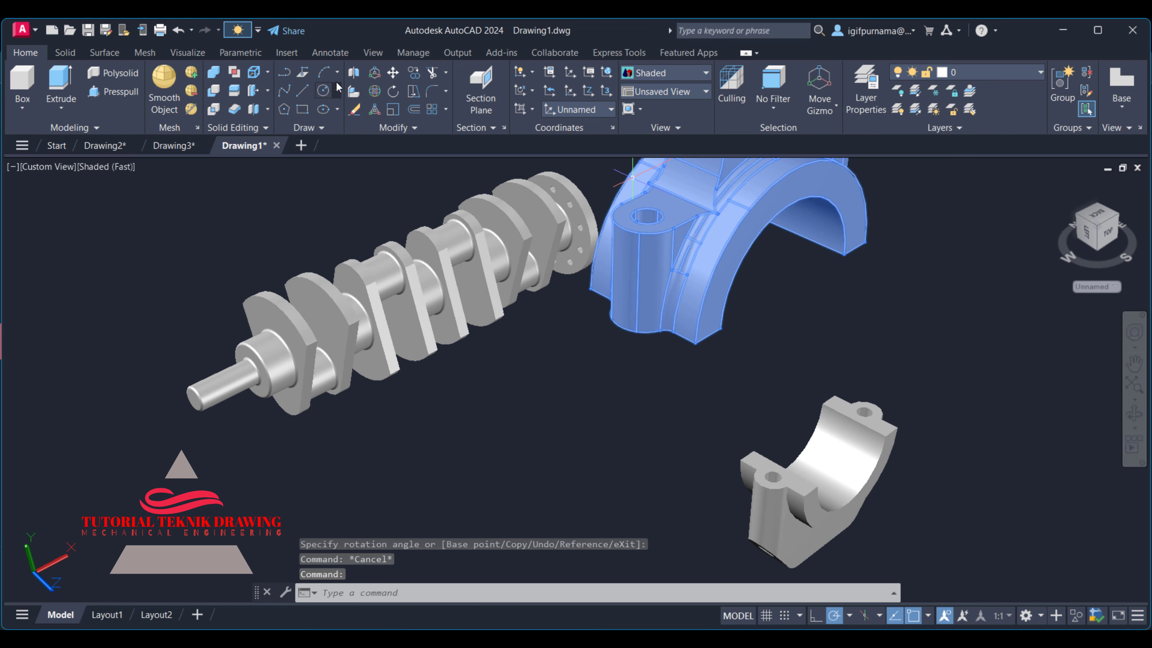
pyautogui.click(393, 72)
pyautogui.click(773, 476)
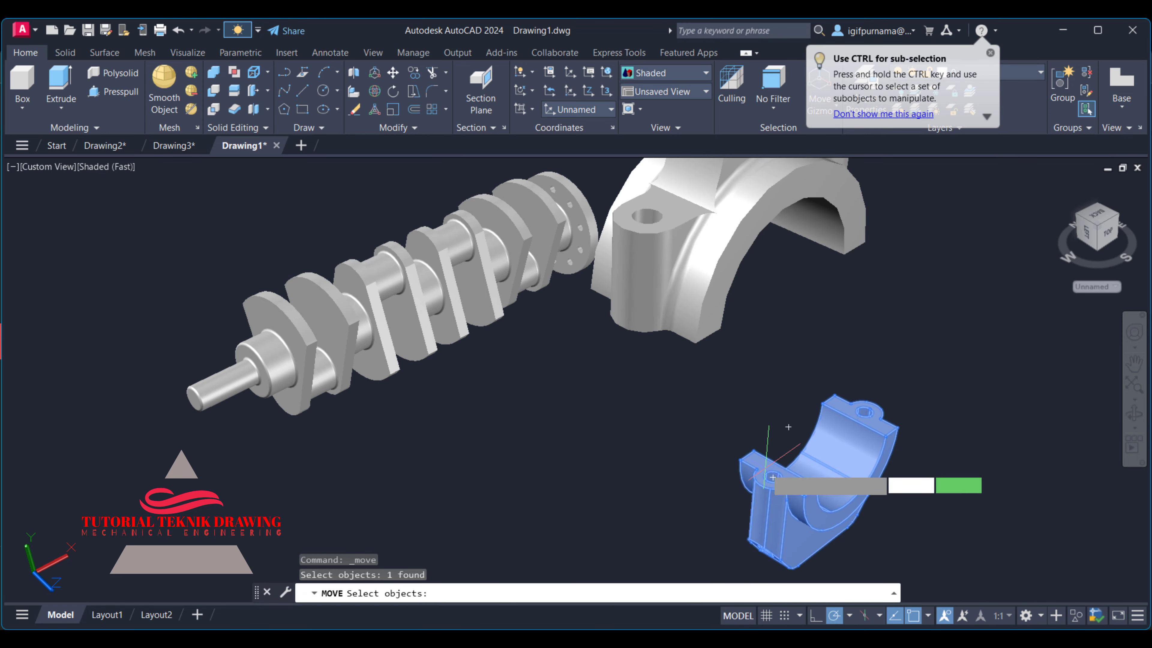
pyautogui.press('Return')
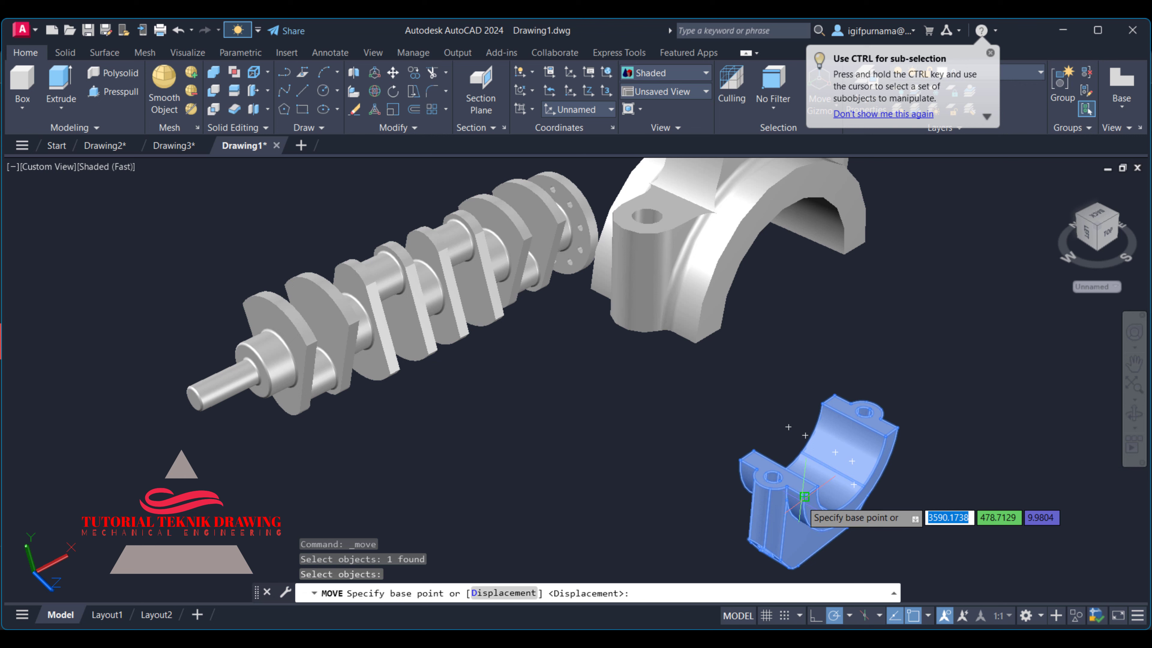
pyautogui.click(754, 420)
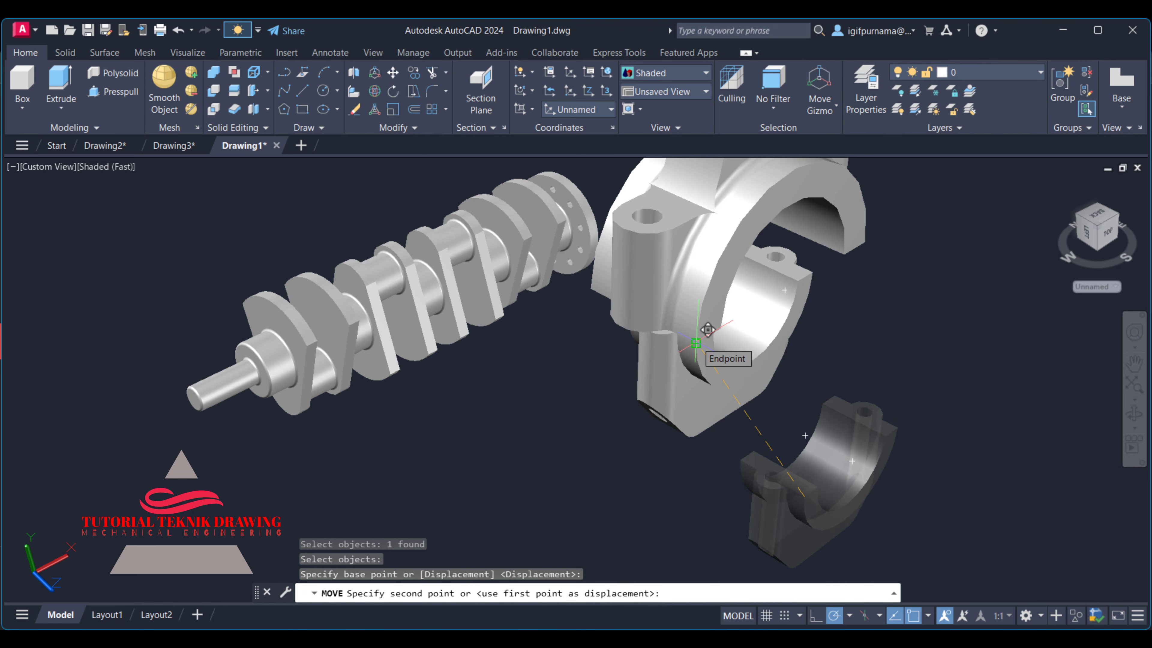
pyautogui.scroll(3, 712, 331)
pyautogui.scroll(-2, 712, 331)
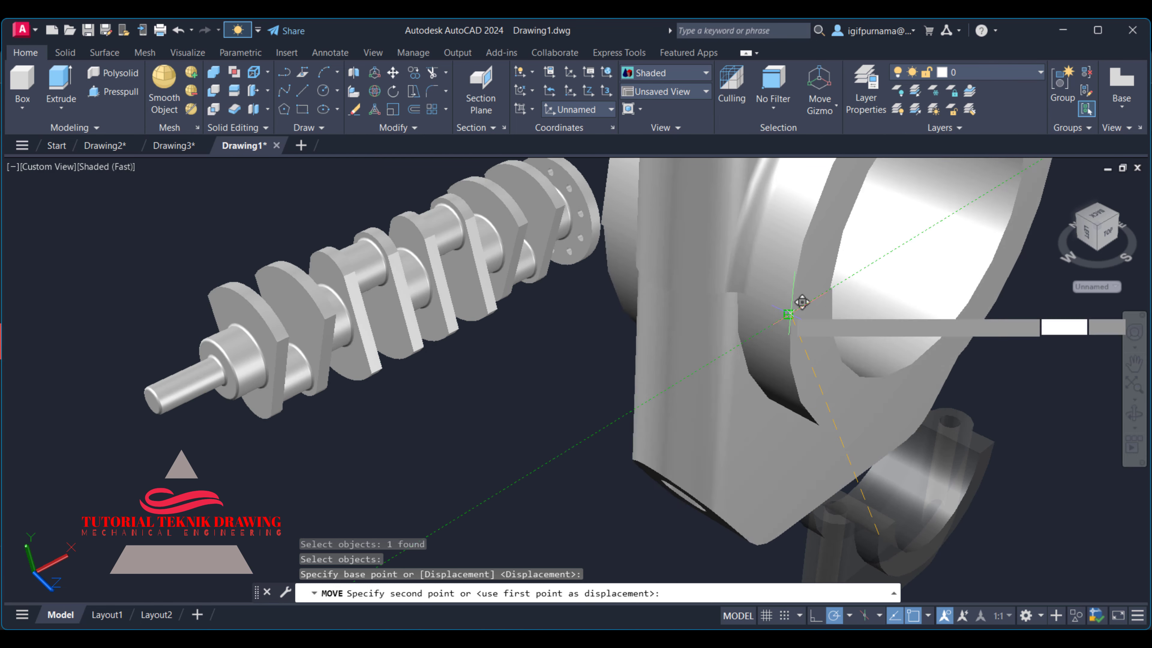
pyautogui.click(579, 381)
pyautogui.scroll(-2, 580, 381)
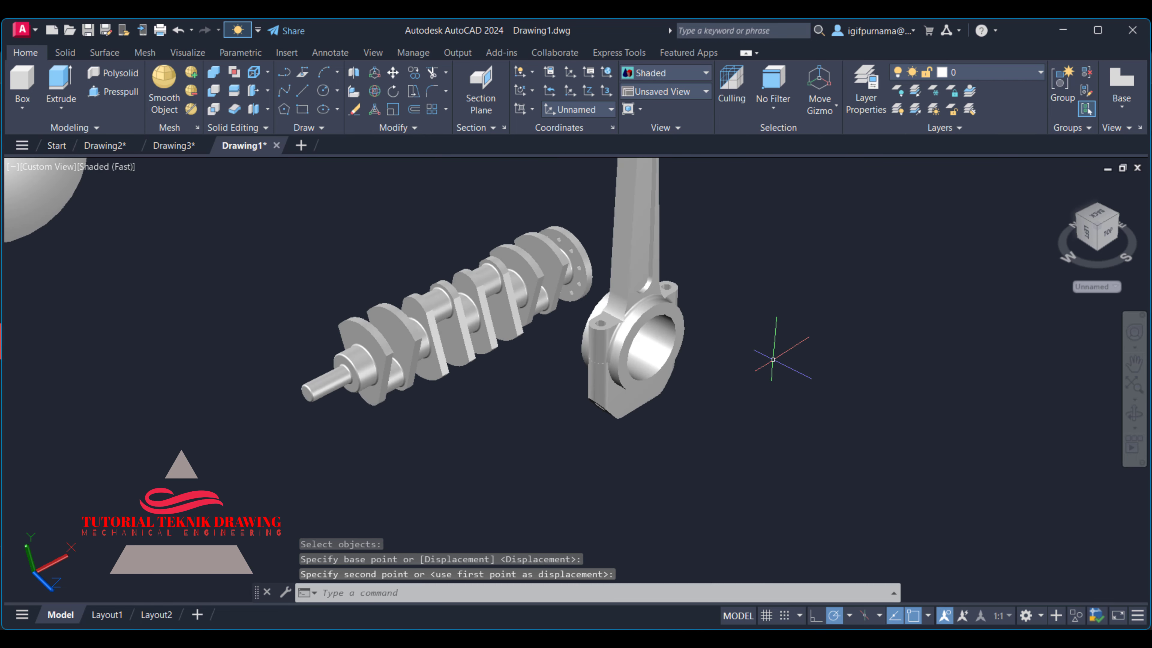
pyautogui.scroll(-2, 772, 359)
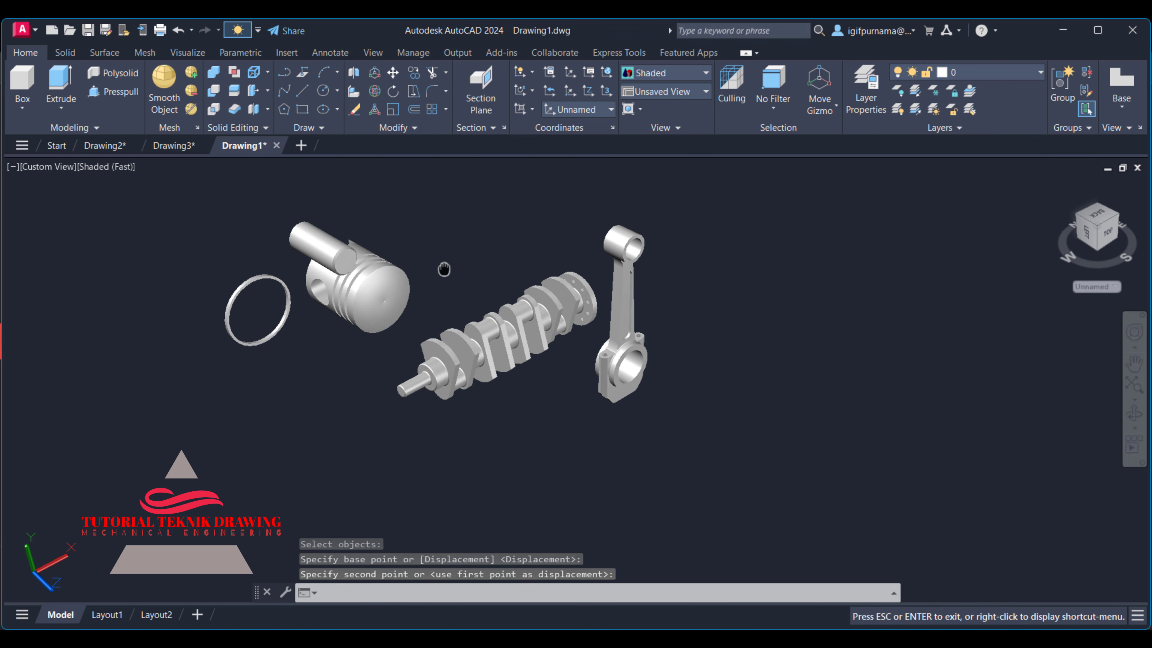
pyautogui.moveTo(445, 265); pyautogui.dragTo(561, 311, button='middle')
# Start a move with a window around the piston, ring and crankshaft, then cancel it
pyautogui.click(517, 333)
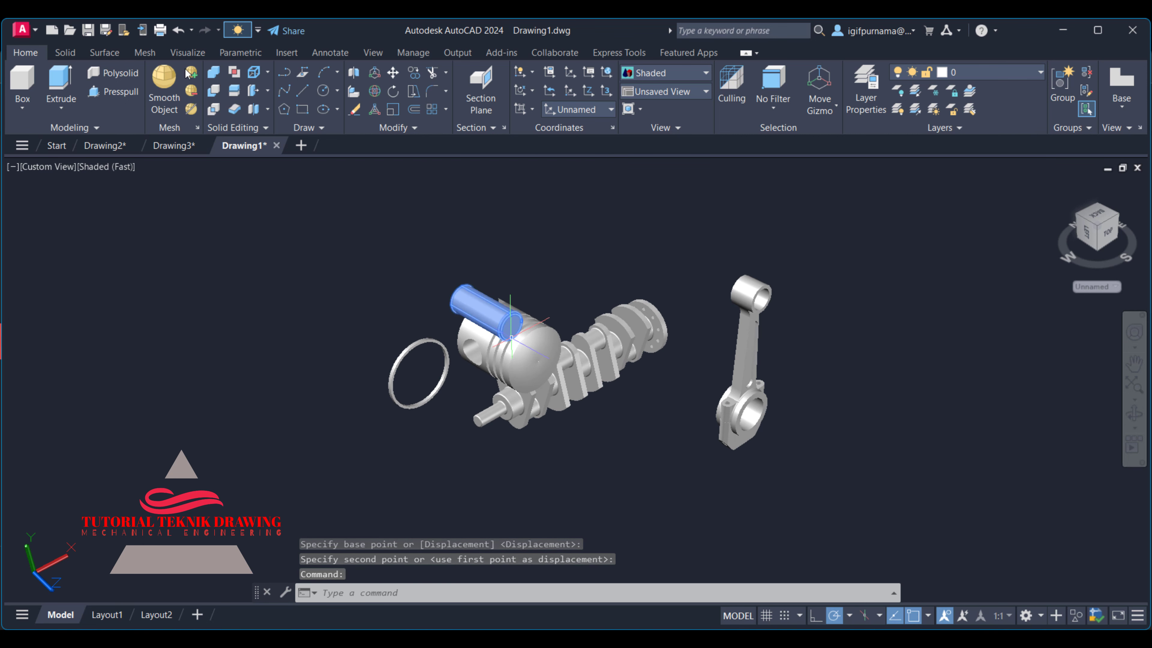
pyautogui.click(392, 73)
pyautogui.click(553, 283)
pyautogui.click(400, 385)
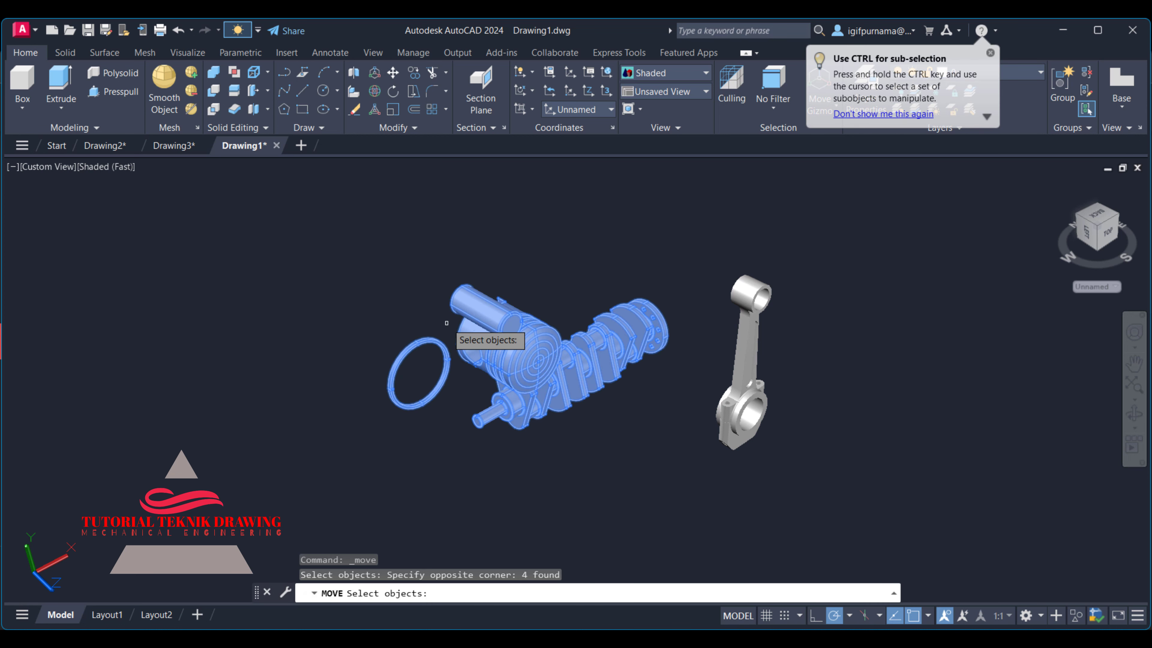
pyautogui.press('Escape')
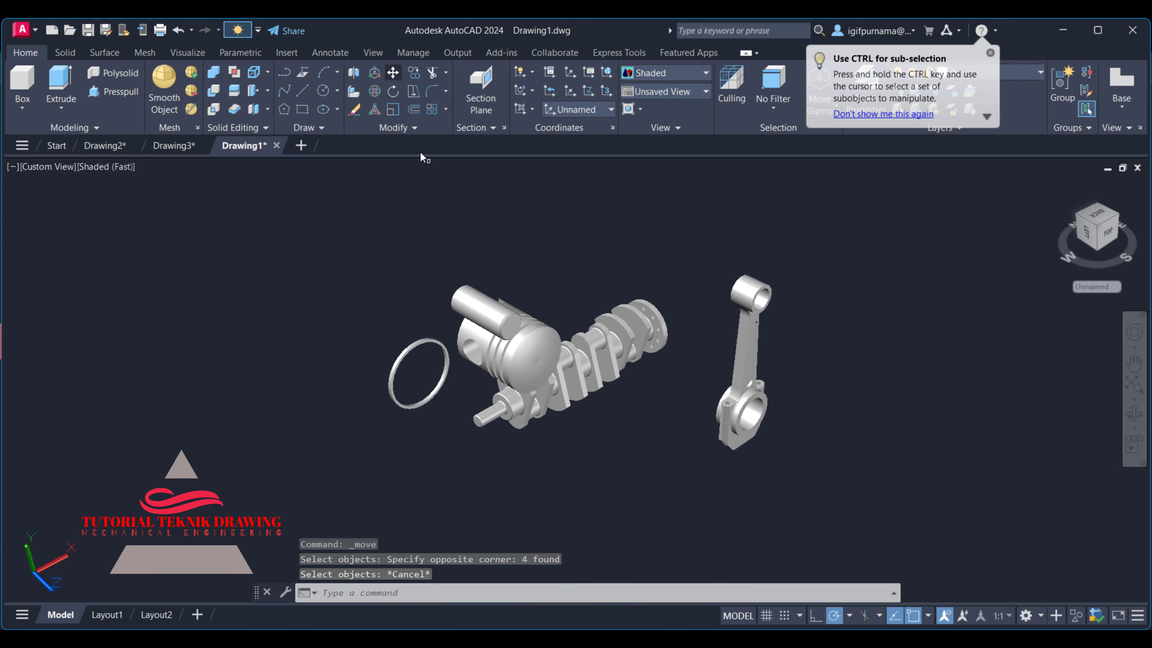
# Move the piston pin, piston body and ring to the left, clear of the crankshaft
pyautogui.press('space')
pyautogui.click(494, 306)
pyautogui.click(517, 356)
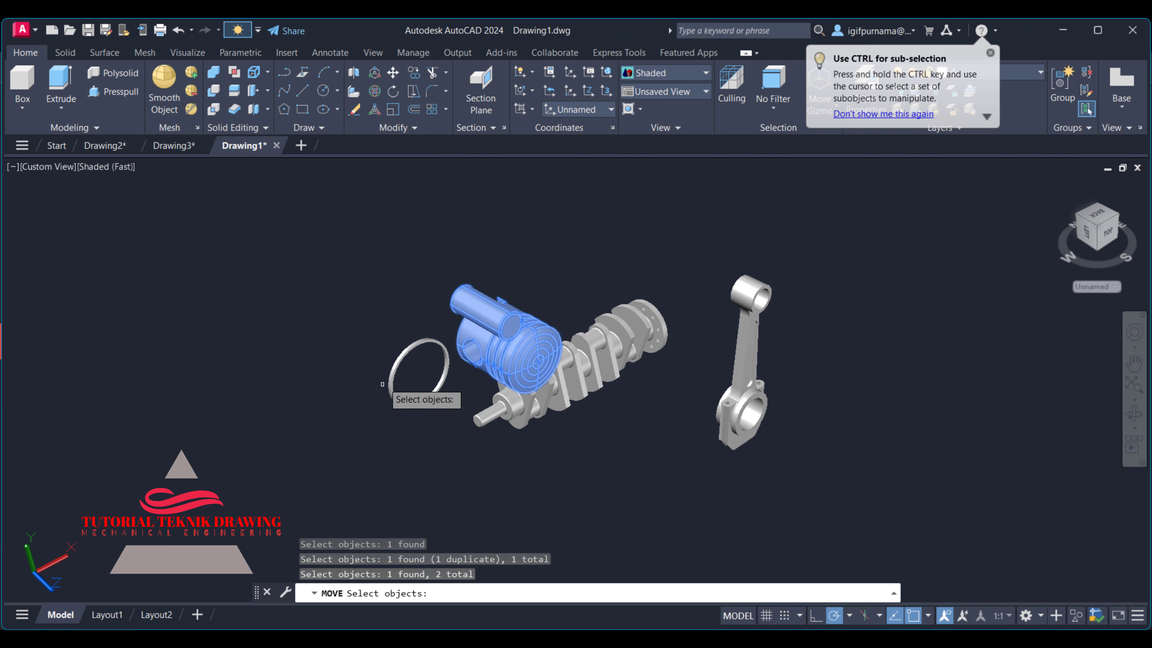
pyautogui.click(386, 383)
pyautogui.press('Return')
pyautogui.click(419, 375)
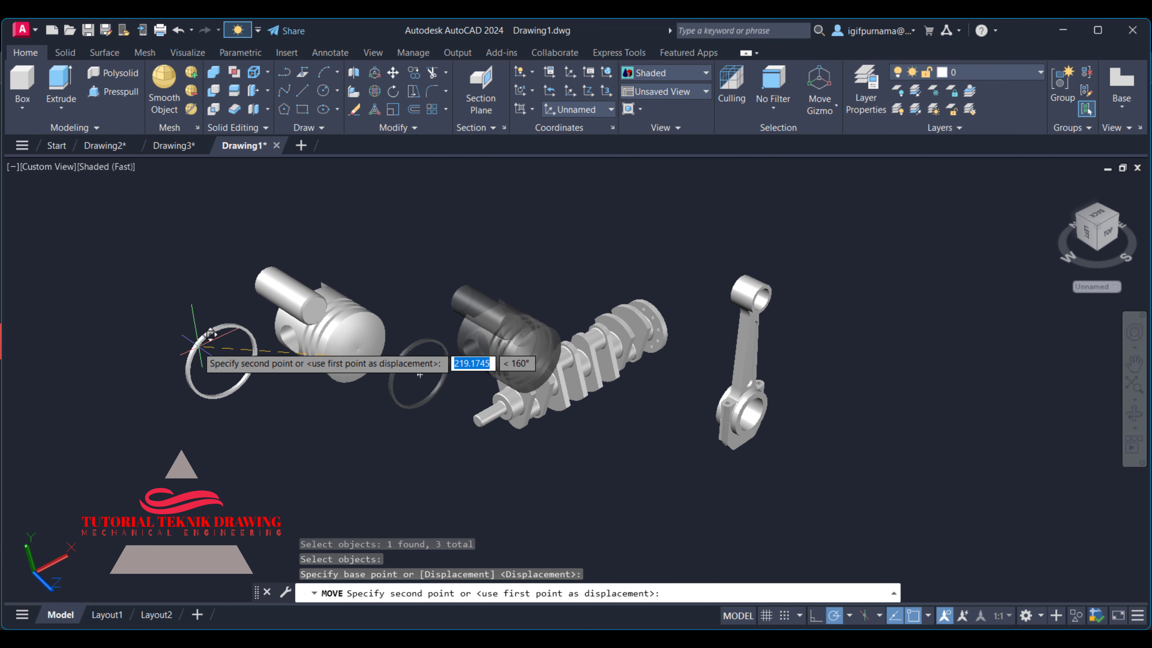
pyautogui.click(419, 374)
pyautogui.moveTo(419, 374); pyautogui.dragTo(574, 387, button='middle')
pyautogui.scroll(3, 573, 388)
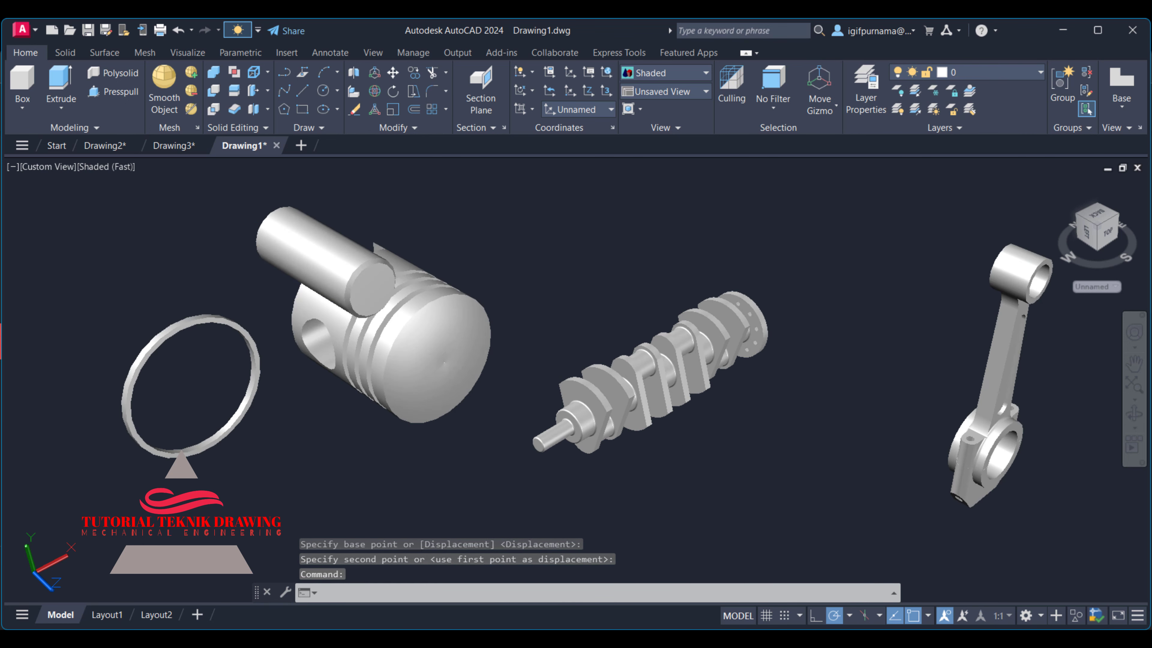
pyautogui.keyDown('shift'); pyautogui.moveTo(565, 329); pyautogui.dragTo(410, 174, button='middle'); pyautogui.keyUp('shift')
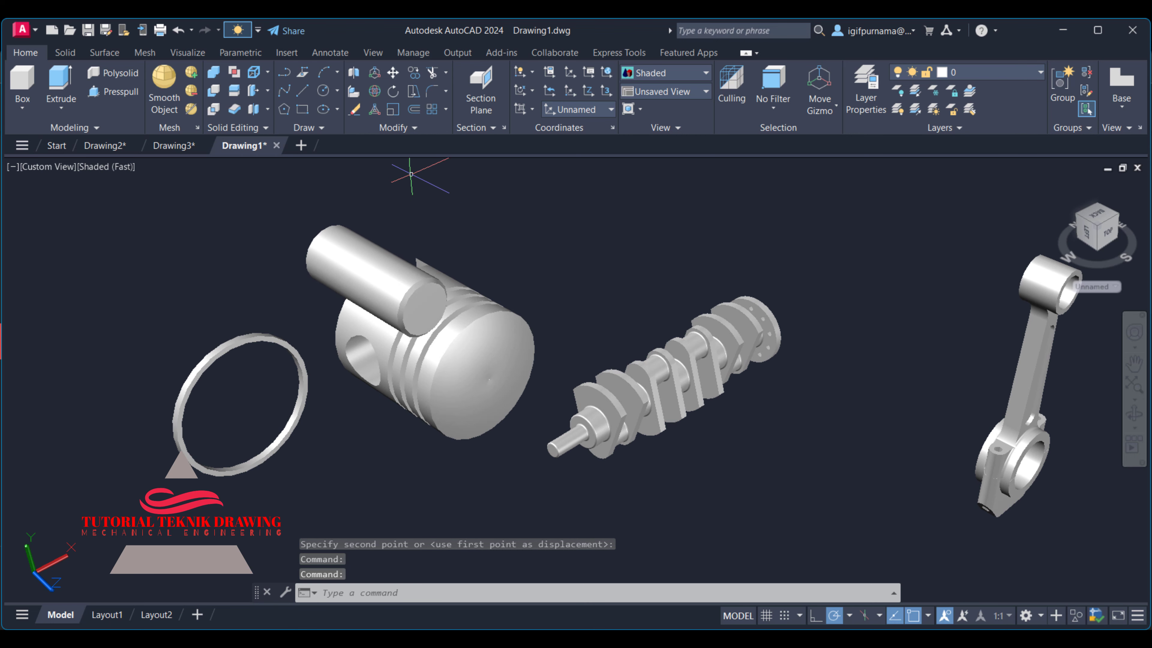
pyautogui.click(374, 91)
# Rotate the piston in 3D so it stands upright
pyautogui.click(510, 363)
pyautogui.press('Return')
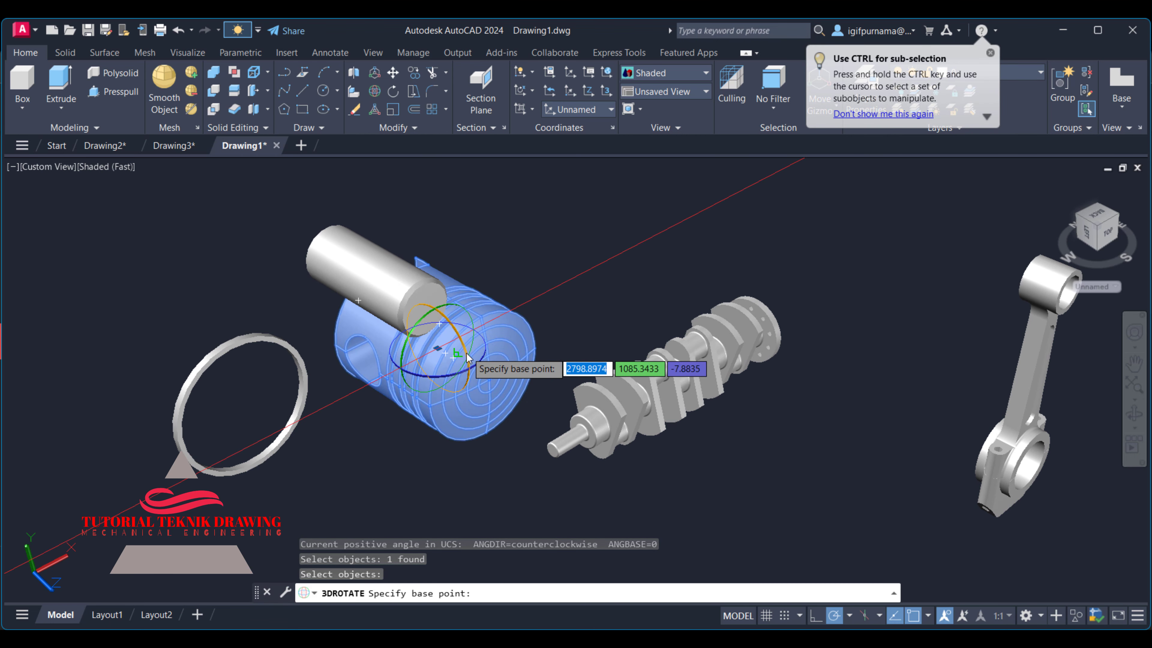
pyautogui.click(467, 359)
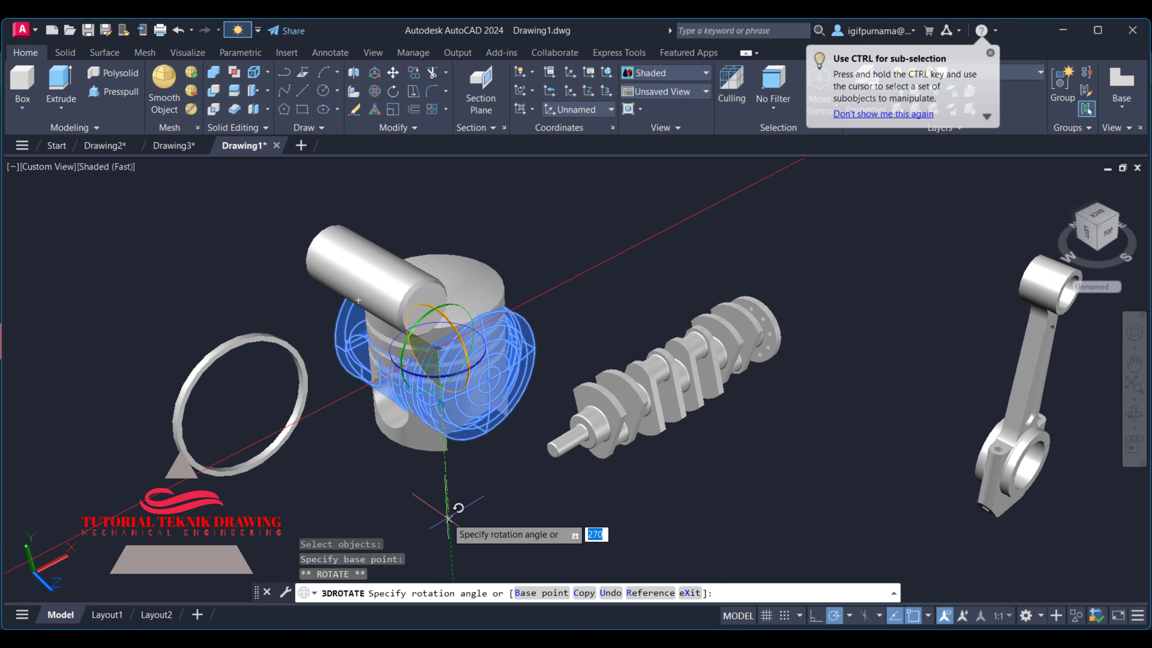
pyautogui.press('Escape')
# Move the piston pin out to the piston's upper left
pyautogui.click(393, 73)
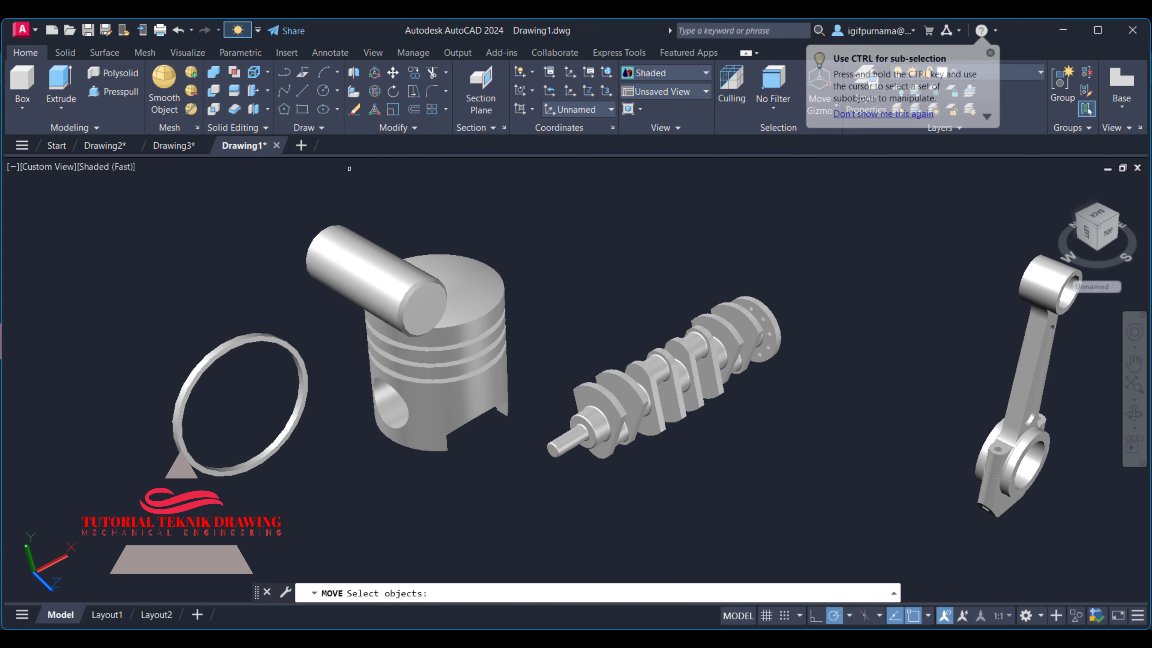
pyautogui.click(381, 272)
pyautogui.press('Return')
pyautogui.click(297, 327)
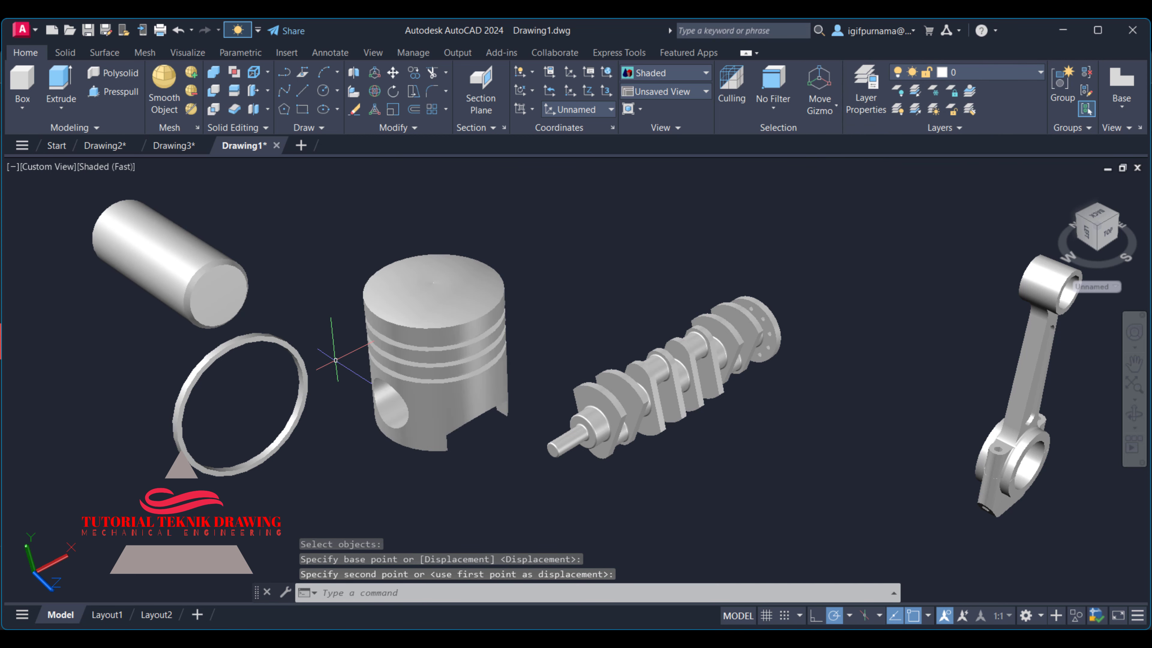
pyautogui.scroll(-5, 274, 378)
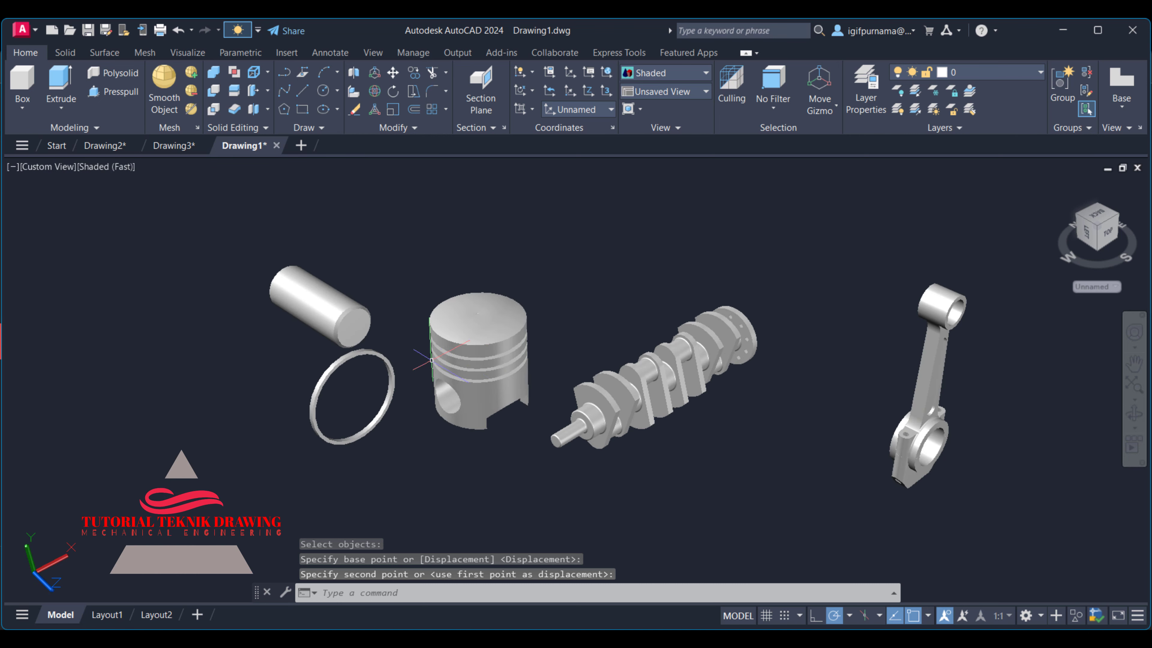
pyautogui.scroll(5, 544, 363)
pyautogui.moveTo(362, 281); pyautogui.dragTo(580, 341, button='middle')
pyautogui.moveTo(580, 341); pyautogui.dragTo(476, 316)
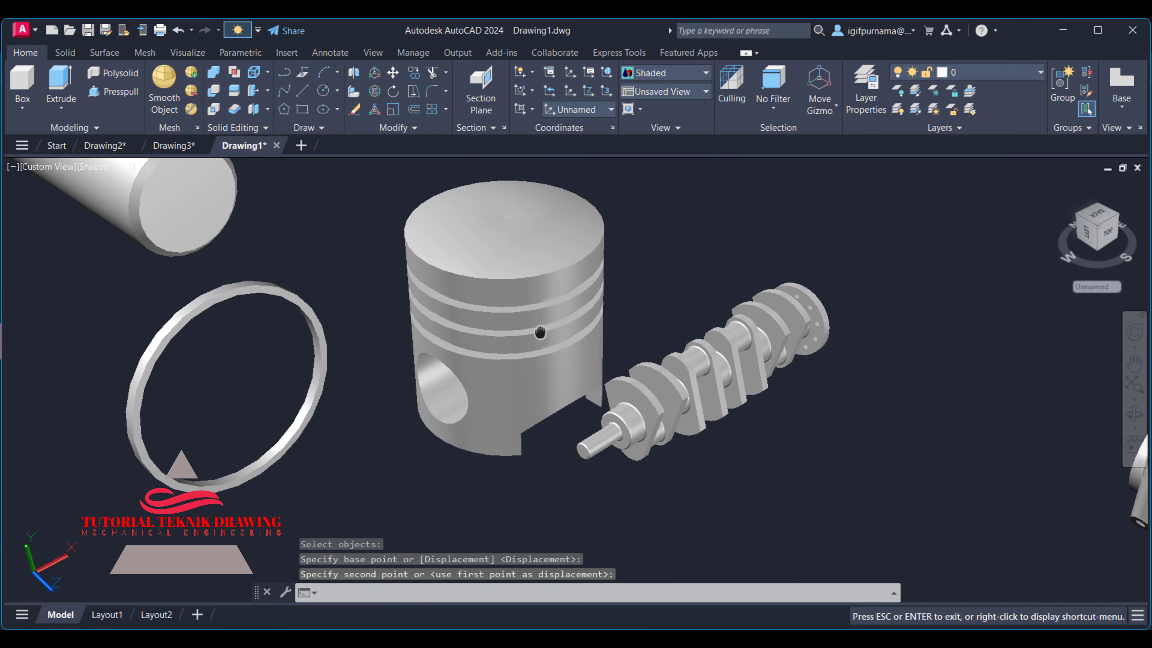
pyautogui.press('Escape')
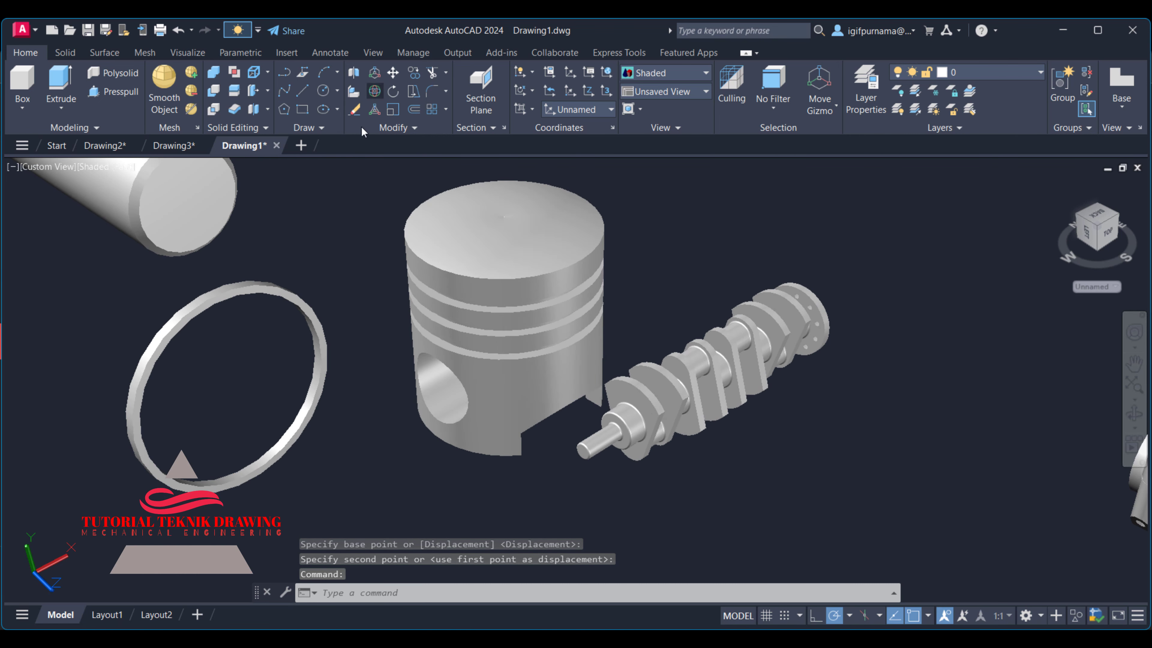
pyautogui.click(358, 114)
pyautogui.click(334, 257)
# Tip the piston ring over about the gizmo's X axis so it lies flat
pyautogui.click(283, 373)
pyautogui.press('Return')
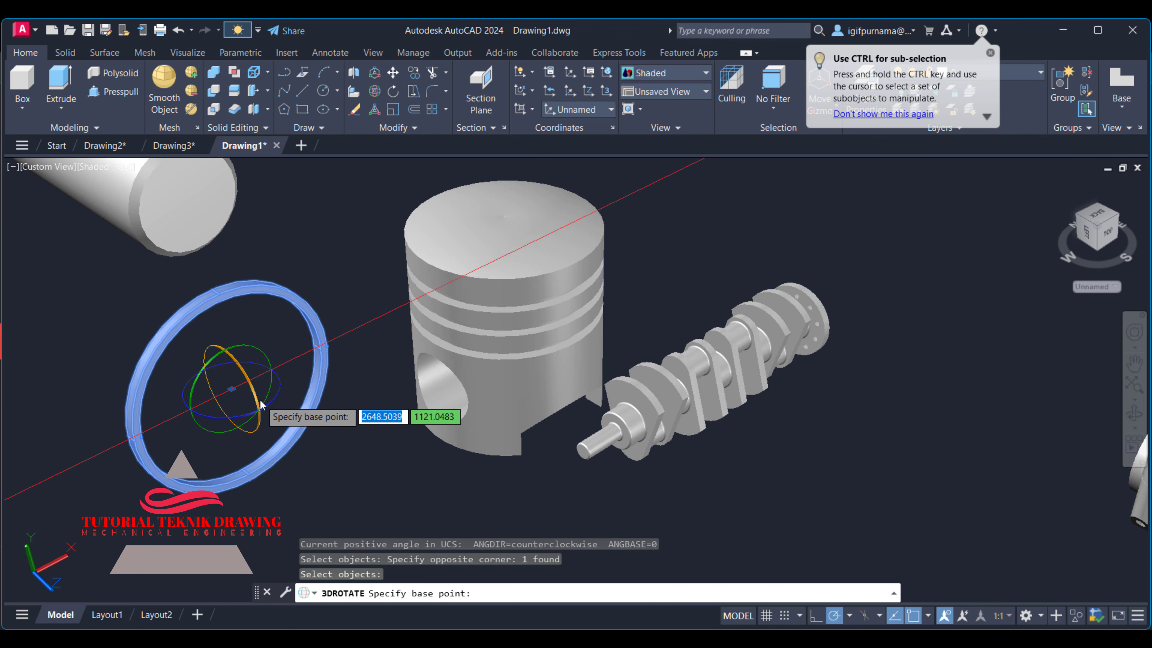
pyautogui.click(278, 376)
pyautogui.click(256, 399)
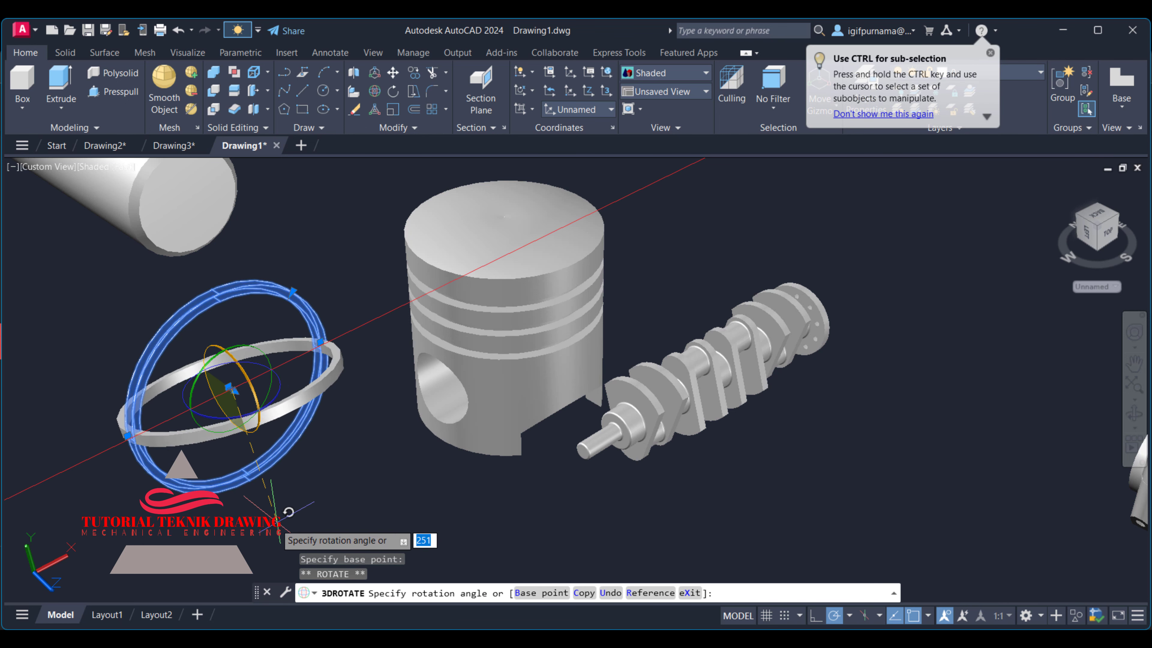
pyautogui.click(257, 542)
pyautogui.press('Escape')
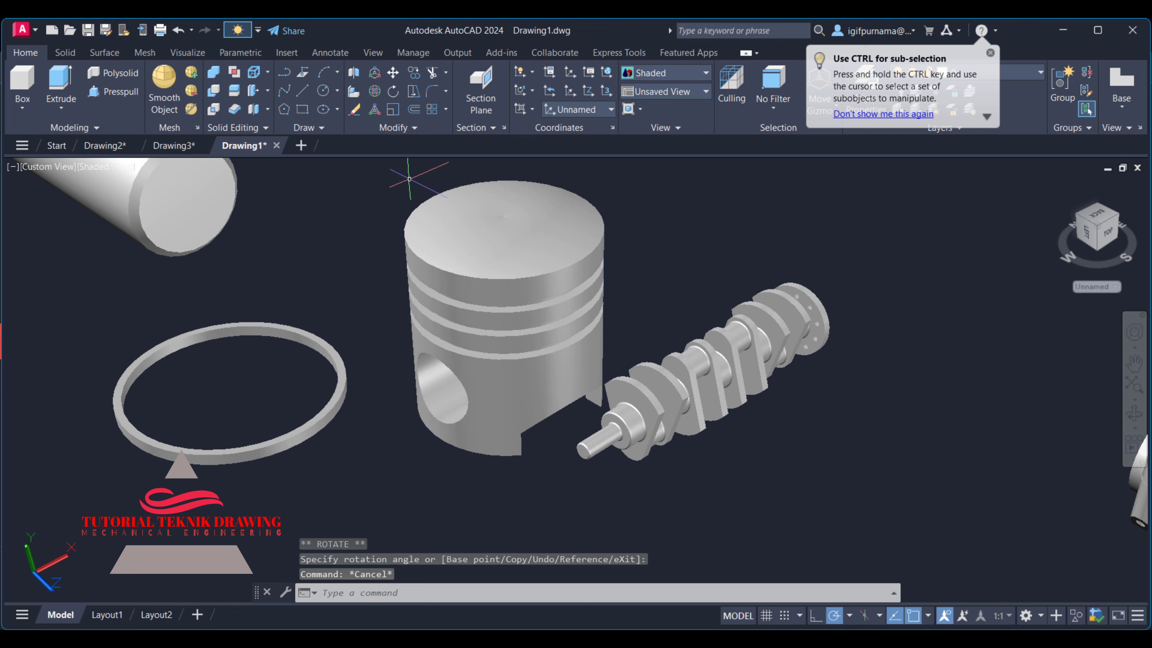
pyautogui.click(397, 74)
# Window-select the flat piston ring and move it to the lower left beside the piston
pyautogui.click(405, 428)
pyautogui.click(292, 451)
pyautogui.scroll(-3, 295, 421)
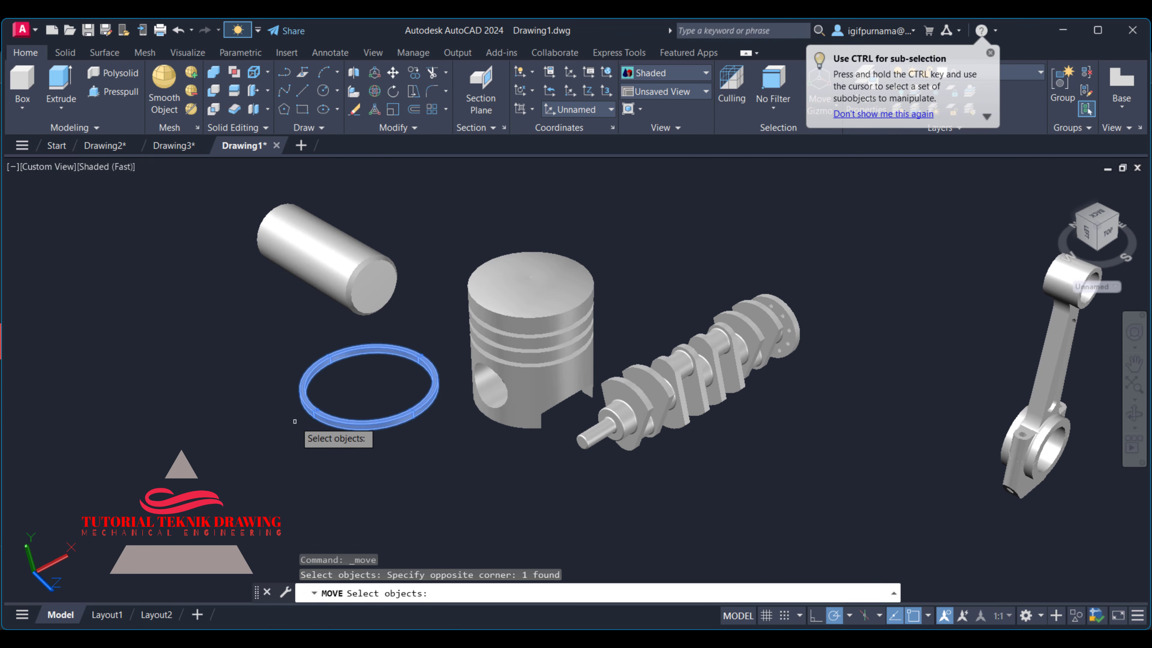
pyautogui.scroll(3, 438, 417)
pyautogui.scroll(-4, 433, 422)
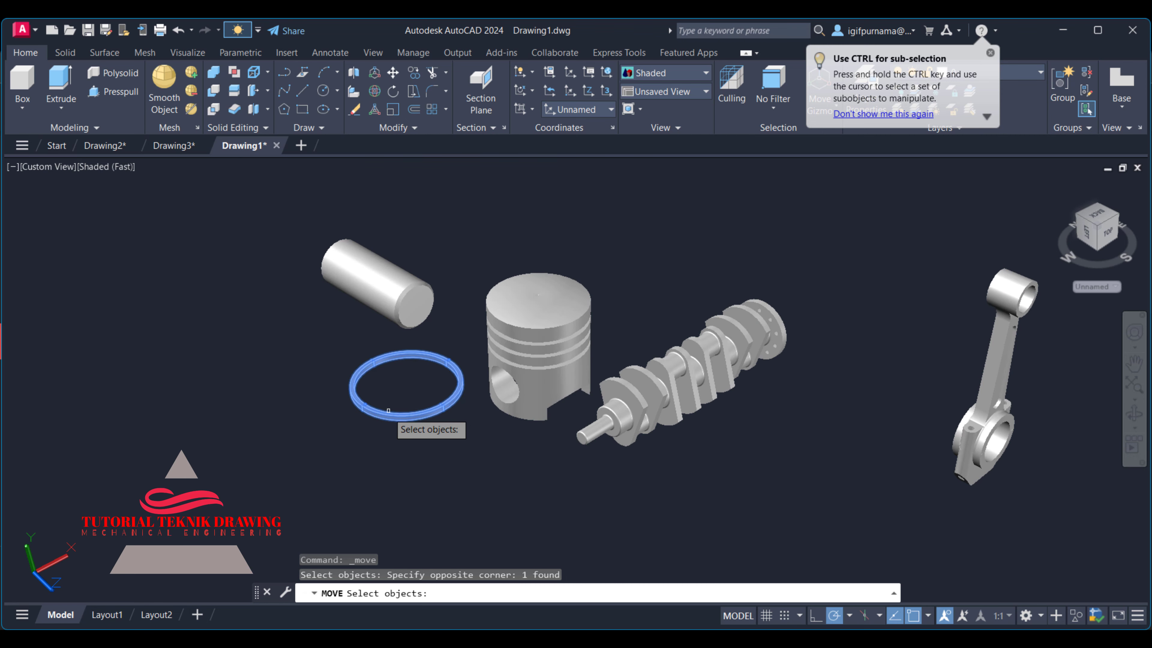
pyautogui.press('Return')
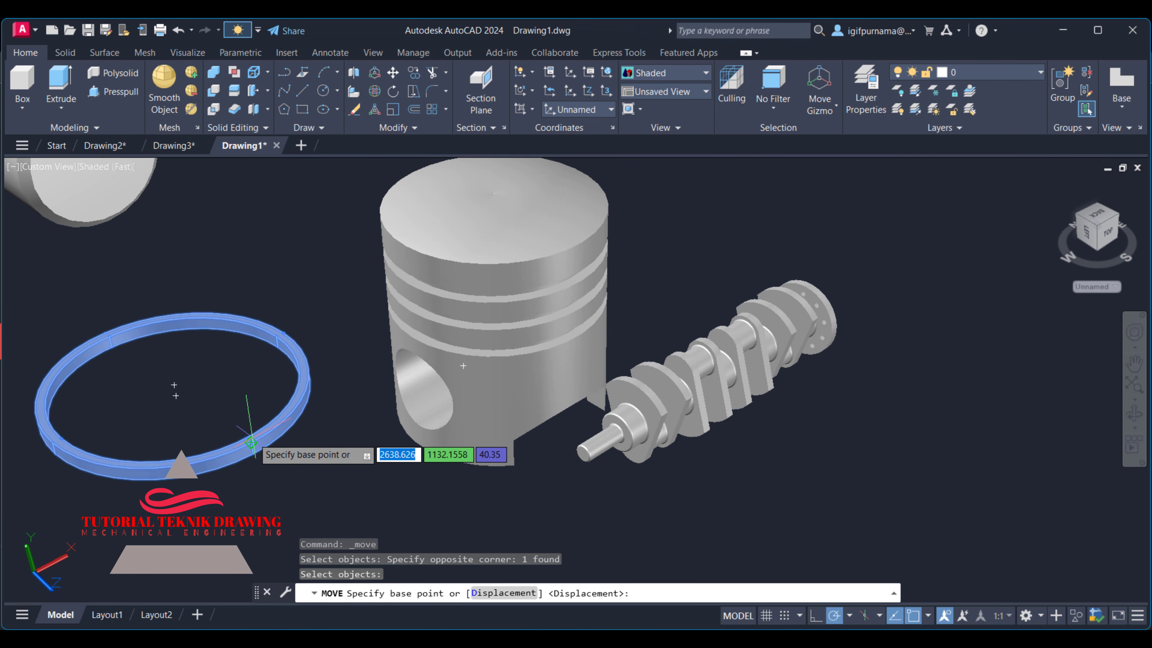
pyautogui.click(251, 442)
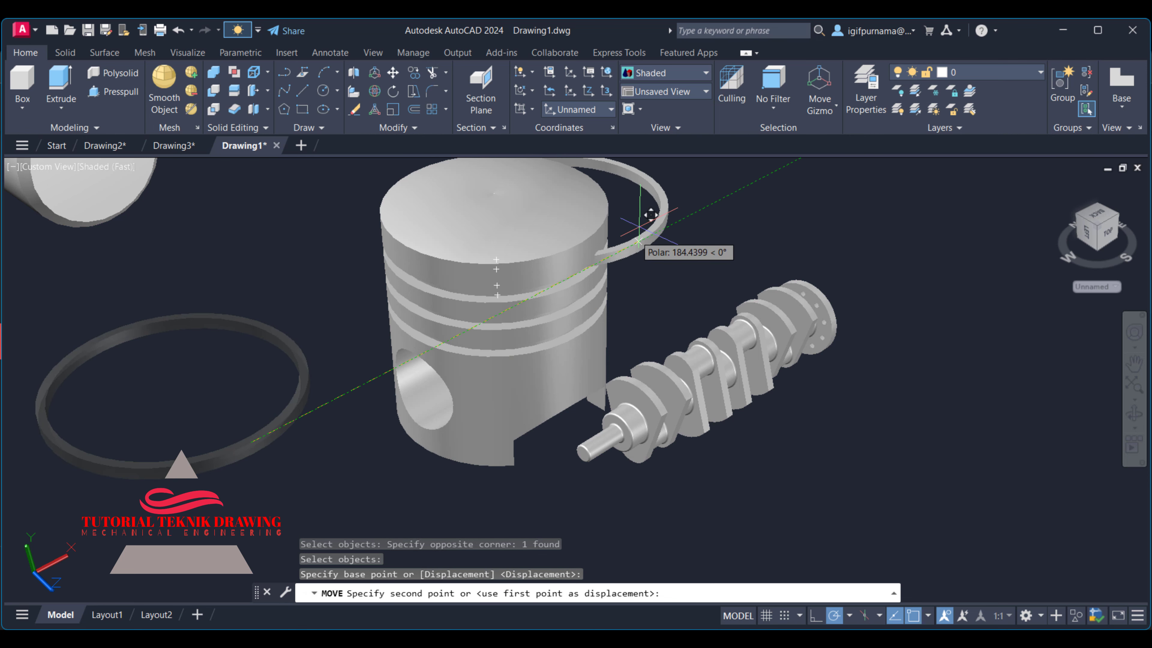
pyautogui.click(281, 491)
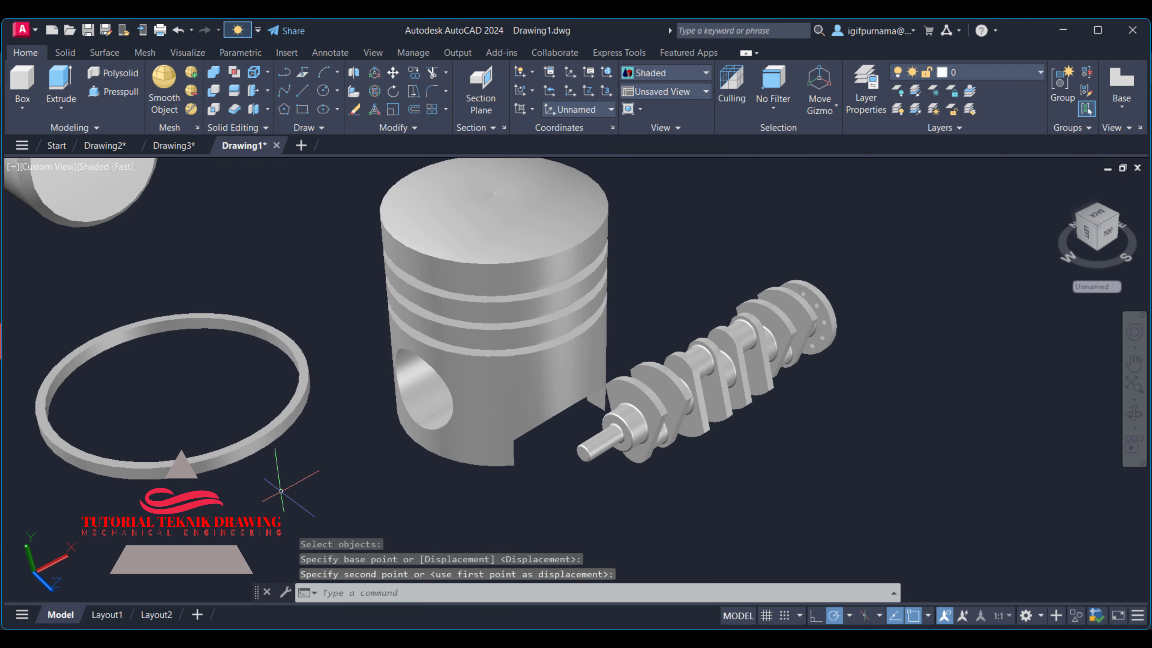
# Switch to 2D Wireframe, zoom in on the pin, ring and piston, then return to Shaded
pyautogui.click(644, 82)
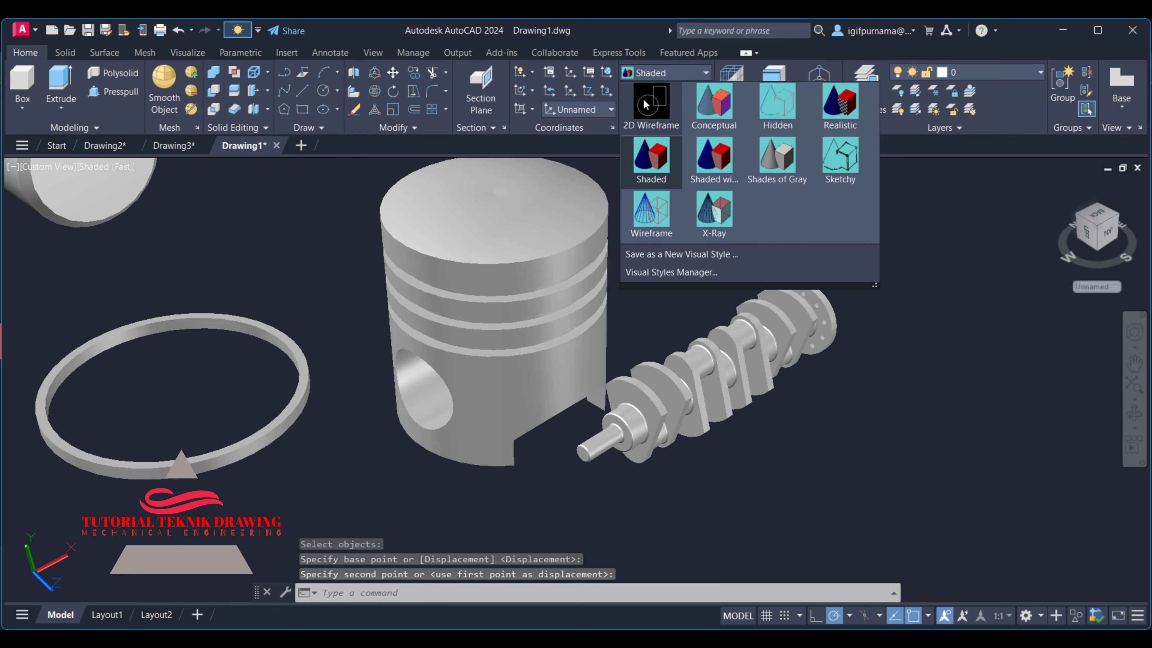
pyautogui.click(649, 109)
pyautogui.scroll(4, 509, 398)
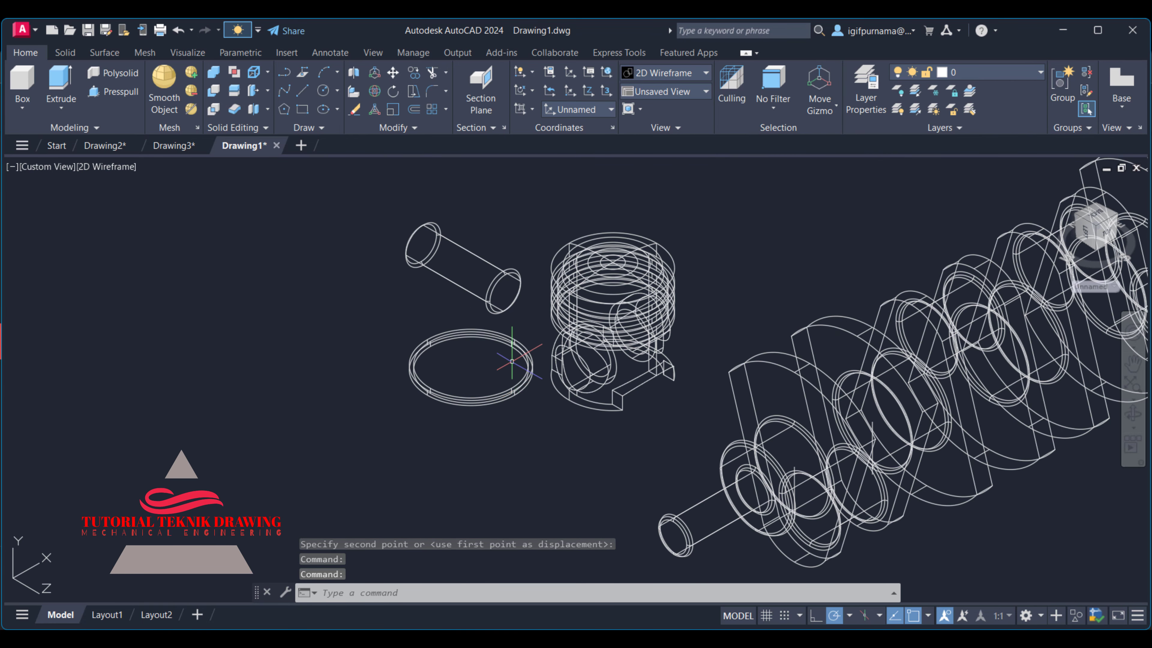
pyautogui.scroll(4, 498, 354)
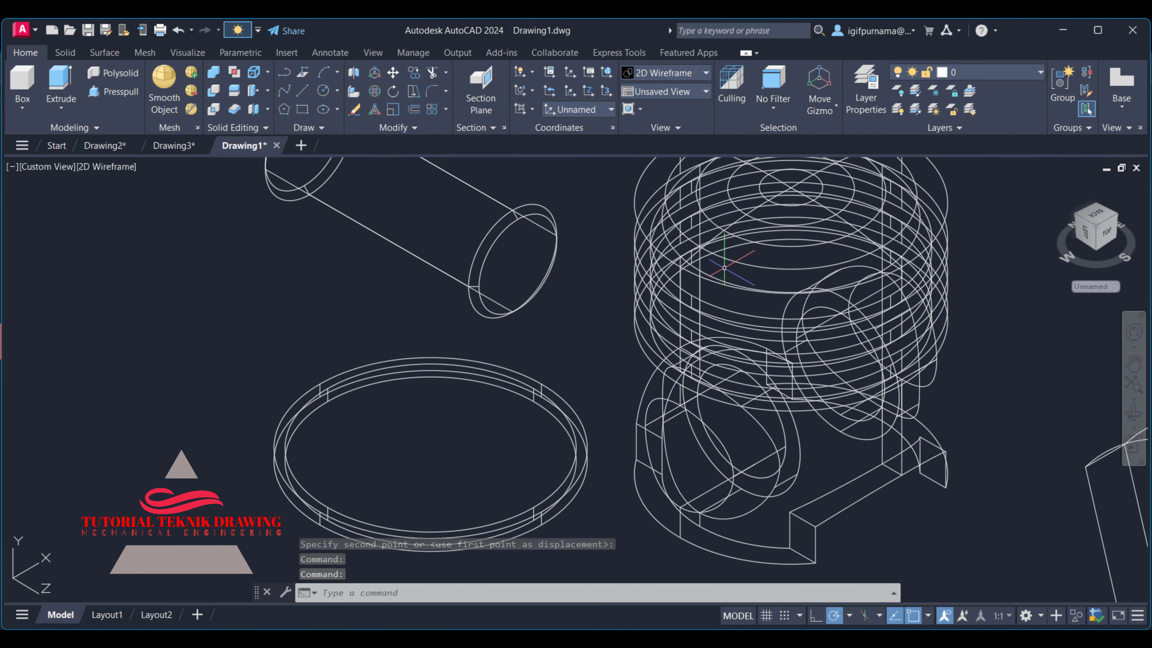
pyautogui.click(673, 72)
pyautogui.click(670, 169)
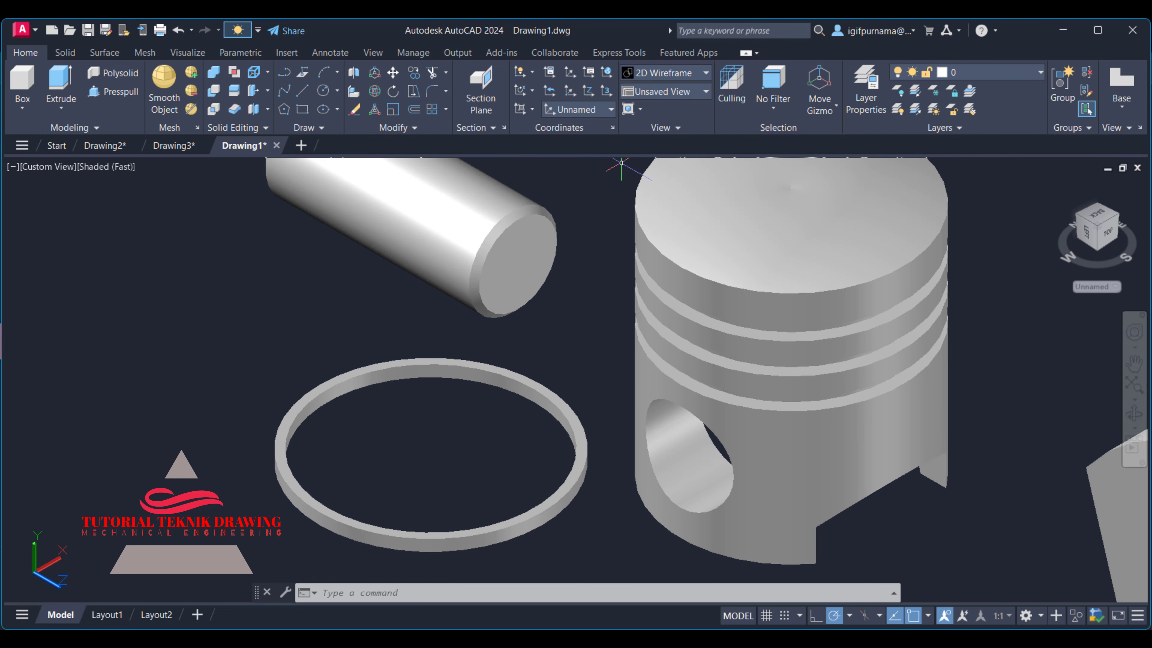
# Move the loose piston ring by its centre into the piston's top groove
pyautogui.click(393, 72)
pyautogui.click(540, 551)
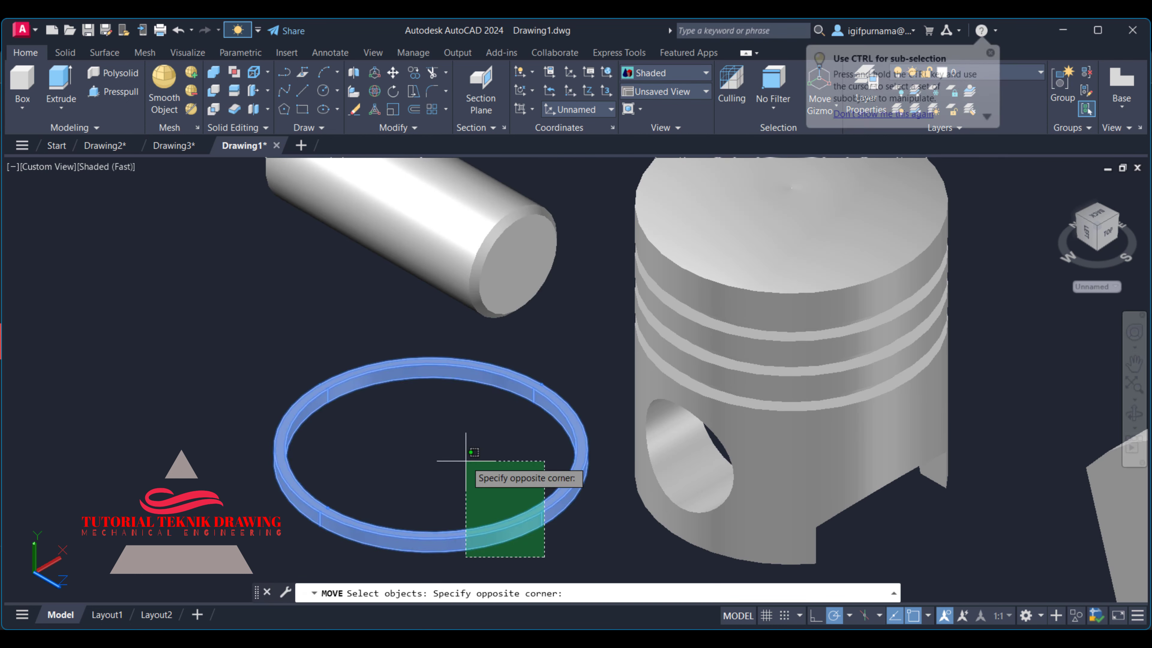
pyautogui.click(472, 452)
pyautogui.press('Return')
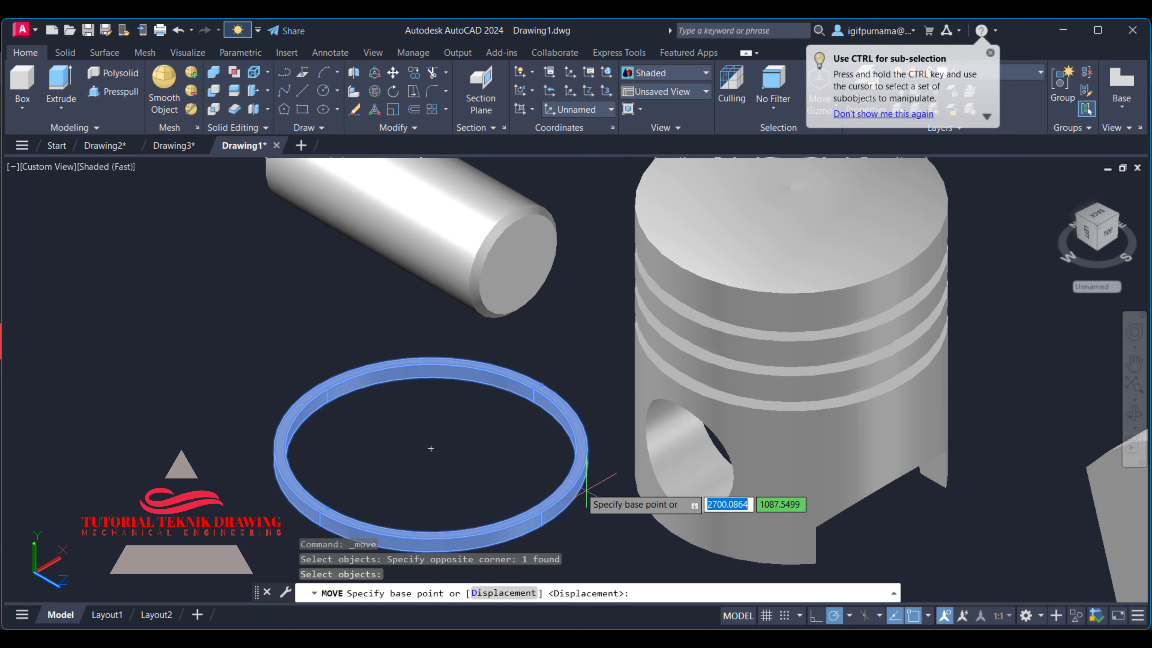
pyautogui.click(431, 449)
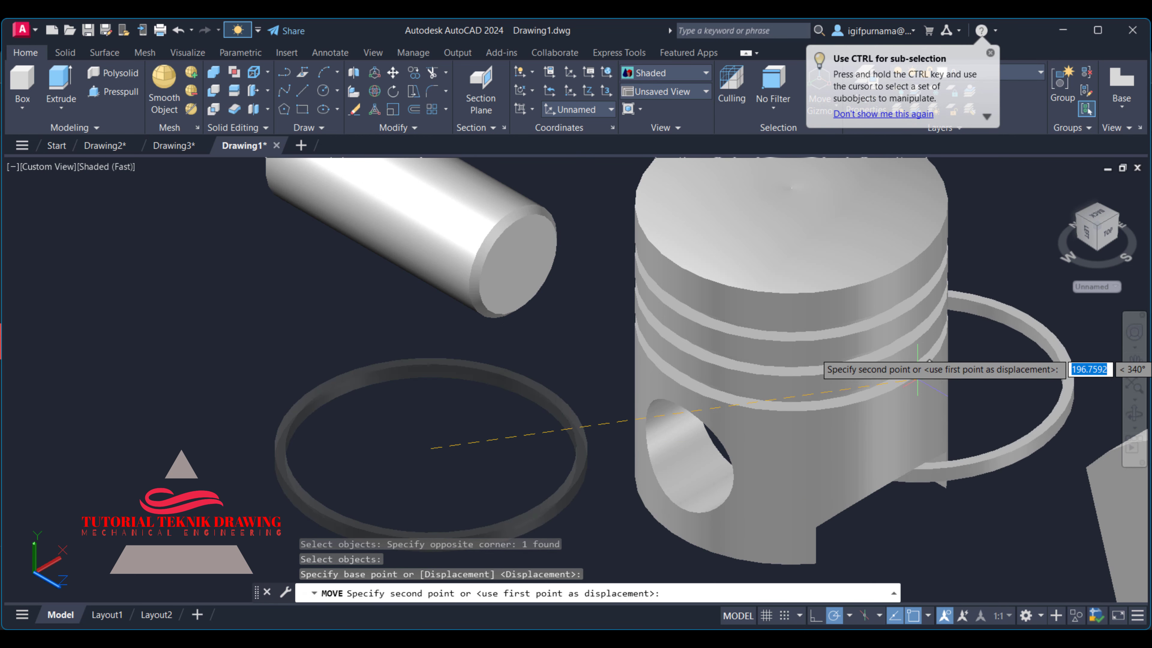
pyautogui.click(791, 245)
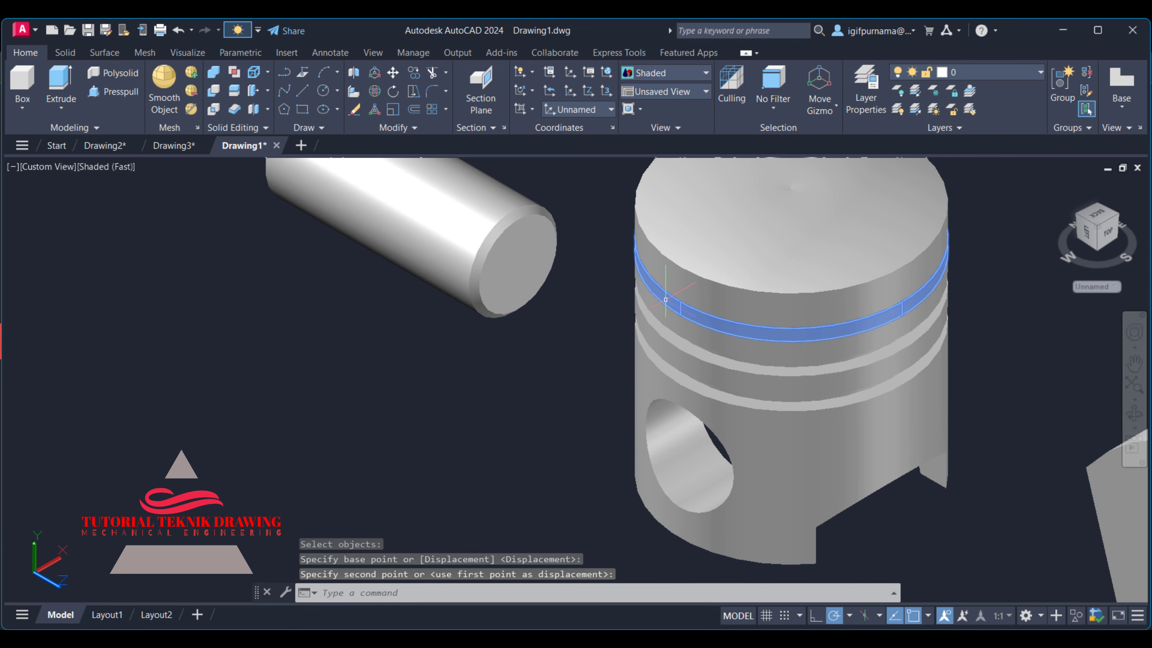
pyautogui.click(665, 300)
pyautogui.press('Escape')
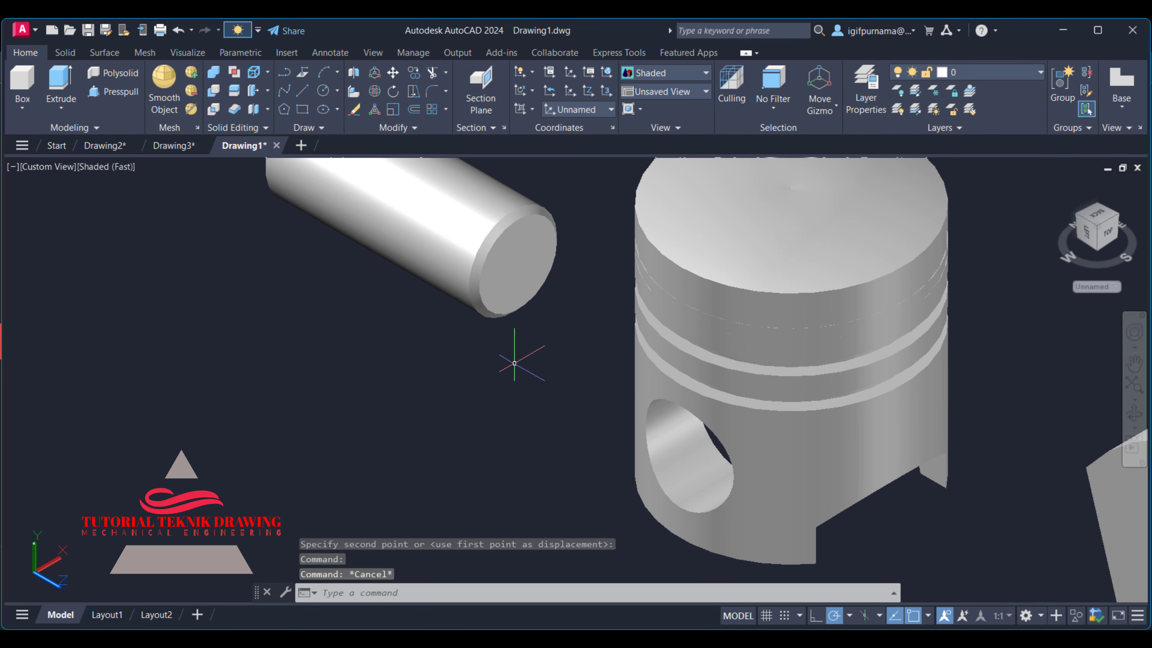
pyautogui.click(414, 72)
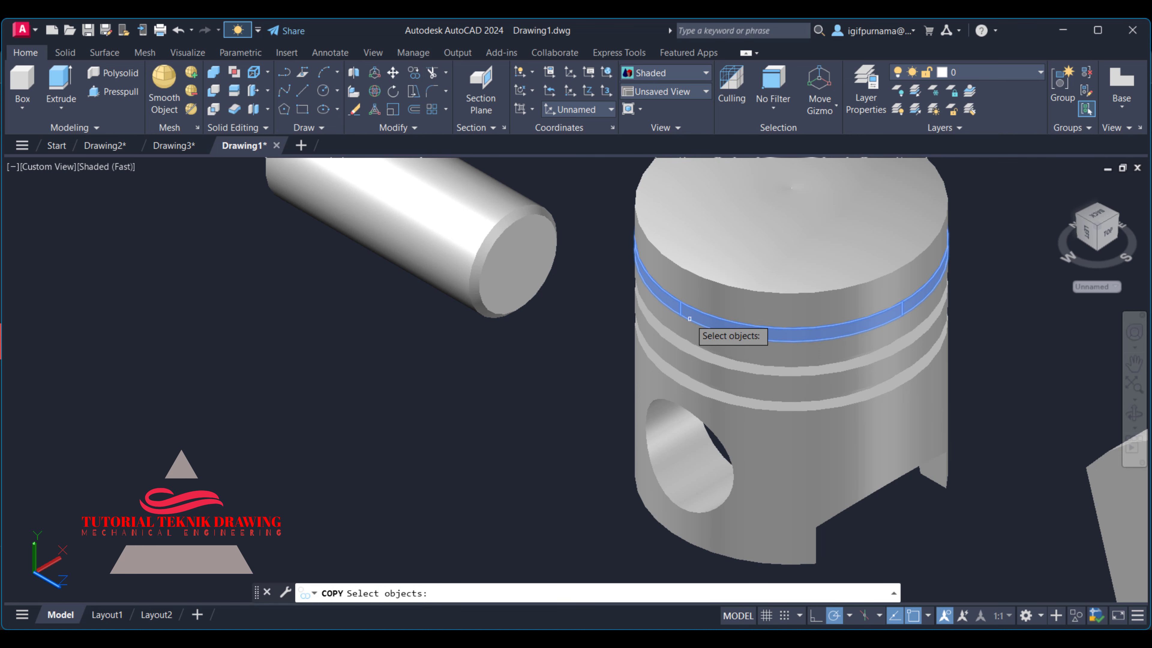
pyautogui.press('Return')
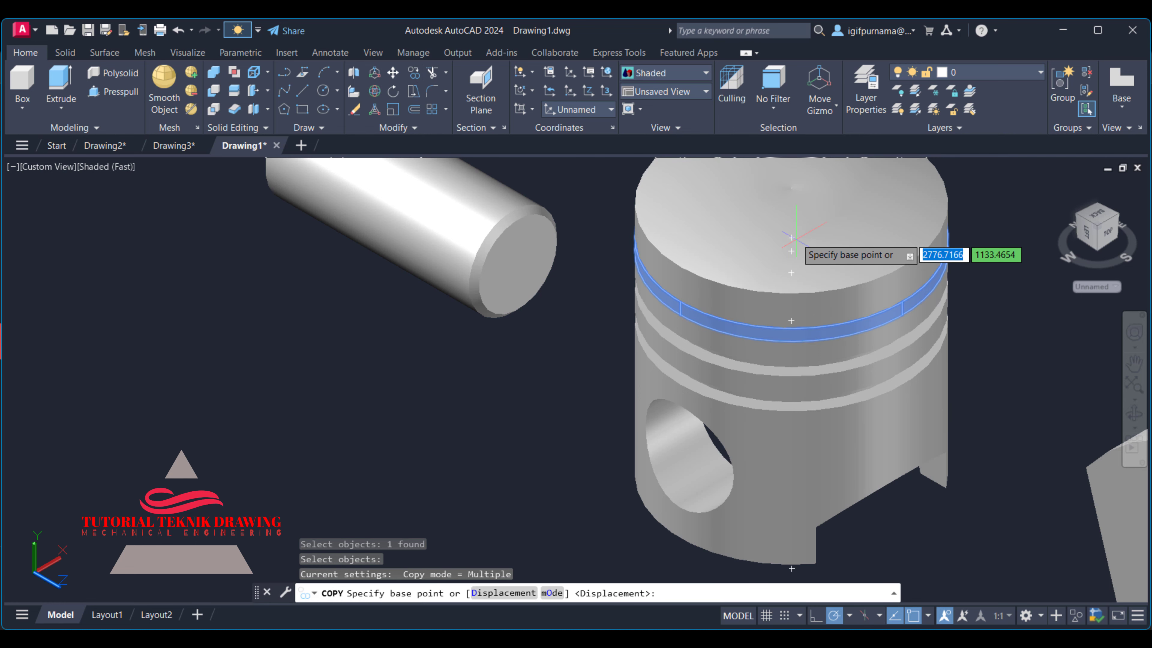
pyautogui.click(791, 237)
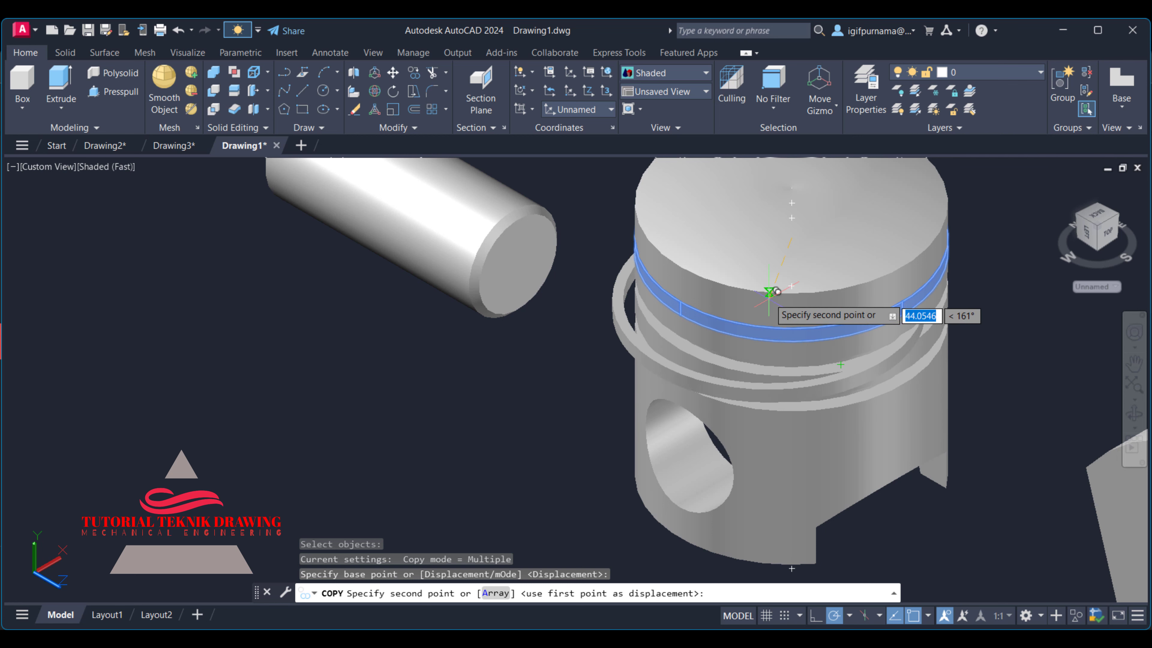
pyautogui.scroll(-2, 780, 254)
pyautogui.write('7.3')
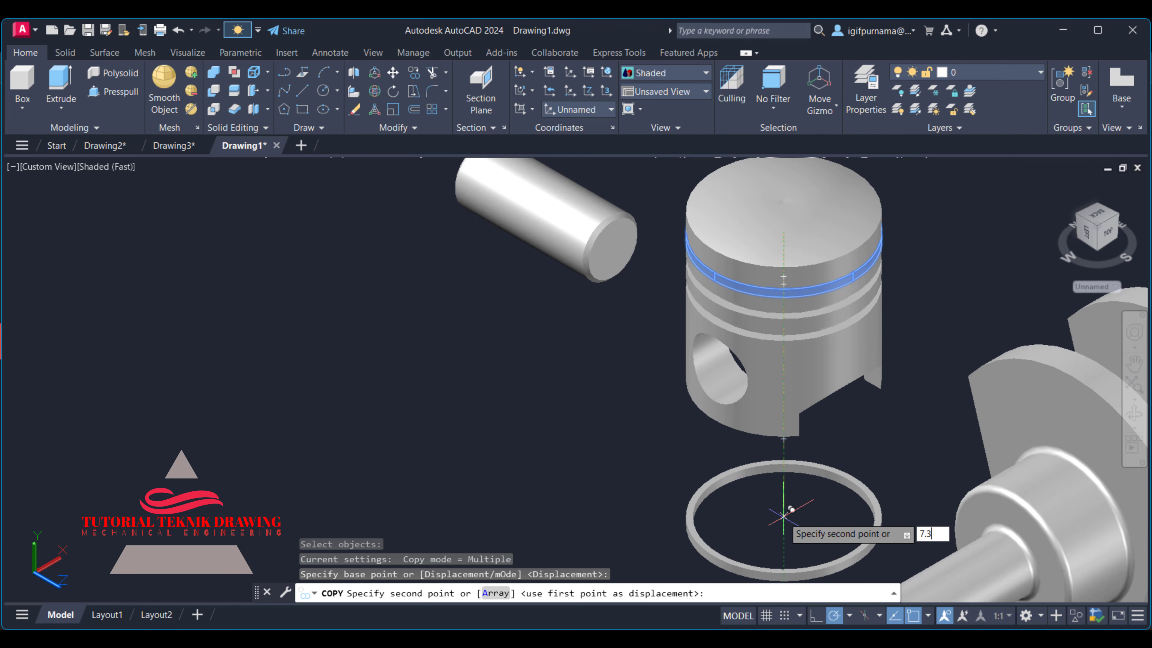
pyautogui.press('Return')
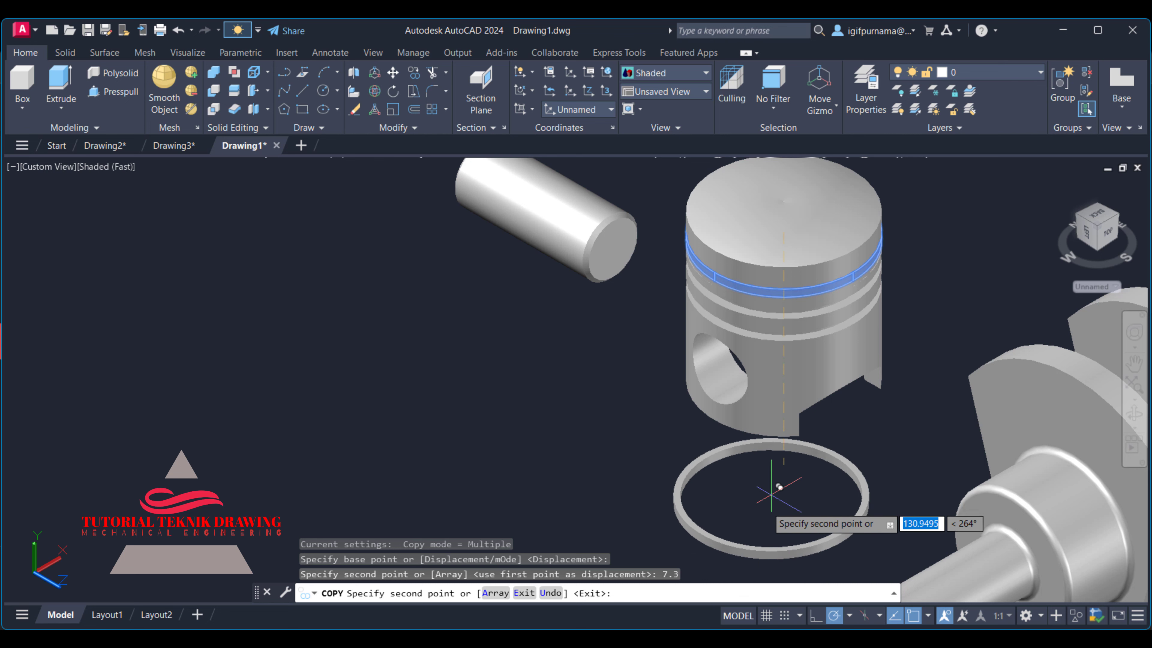
pyautogui.press('Escape')
pyautogui.scroll(2, 793, 289)
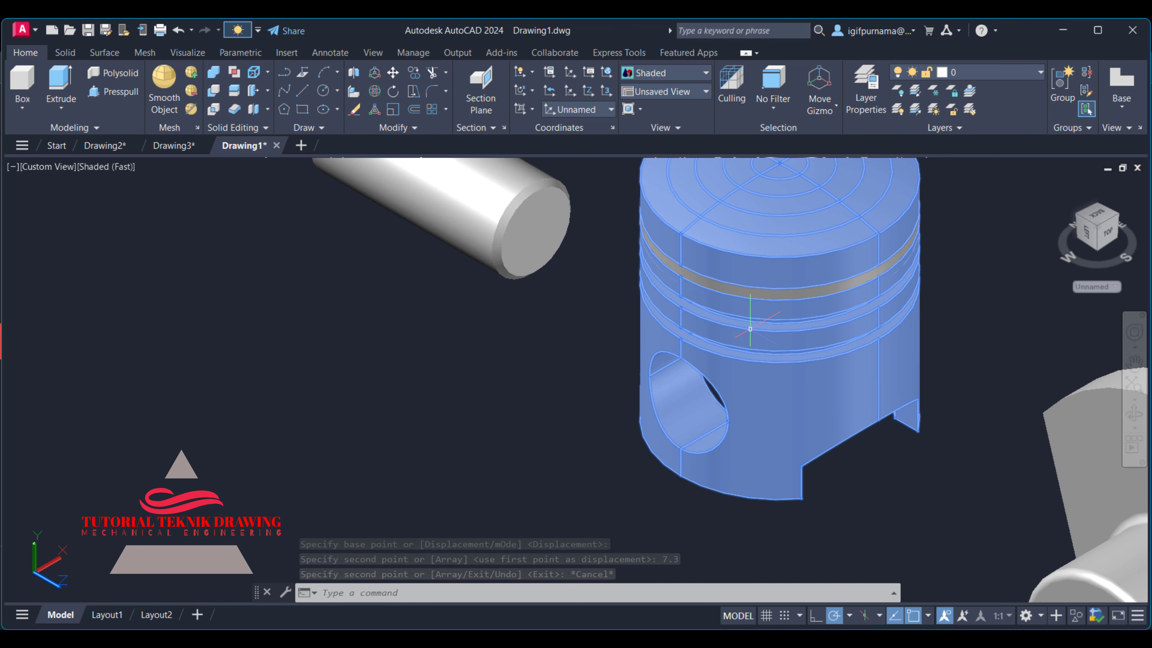
pyautogui.hotkey('ctrl', 'z')
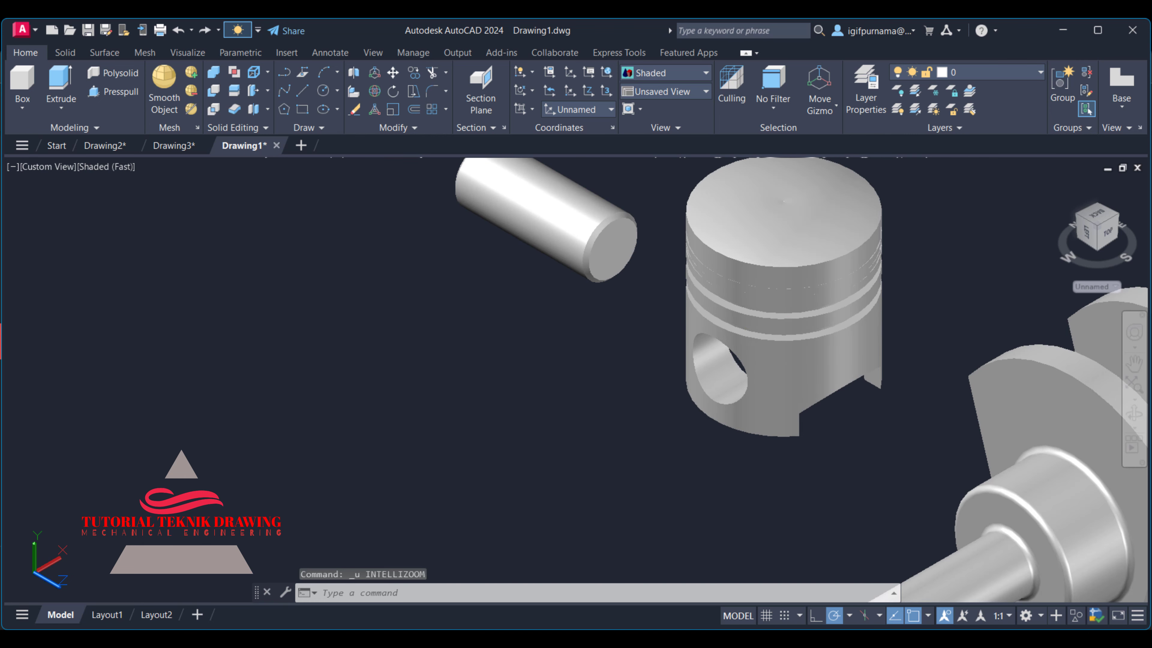
pyautogui.hotkey('ctrl', 'z')
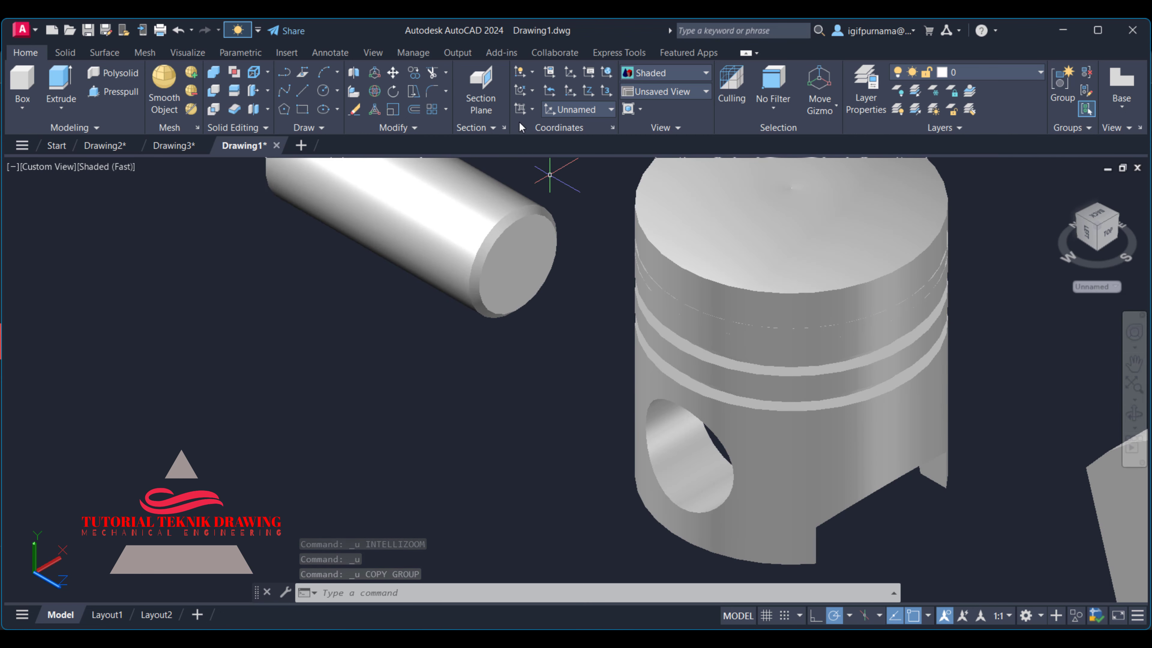
pyautogui.click(393, 70)
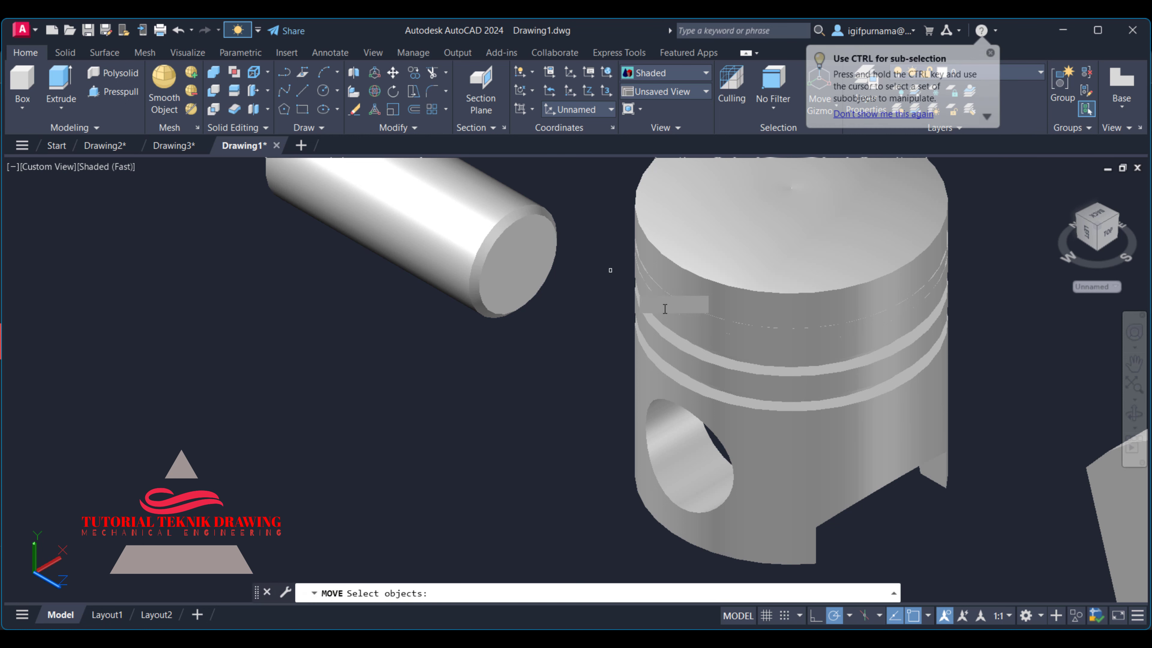
pyautogui.press('Return')
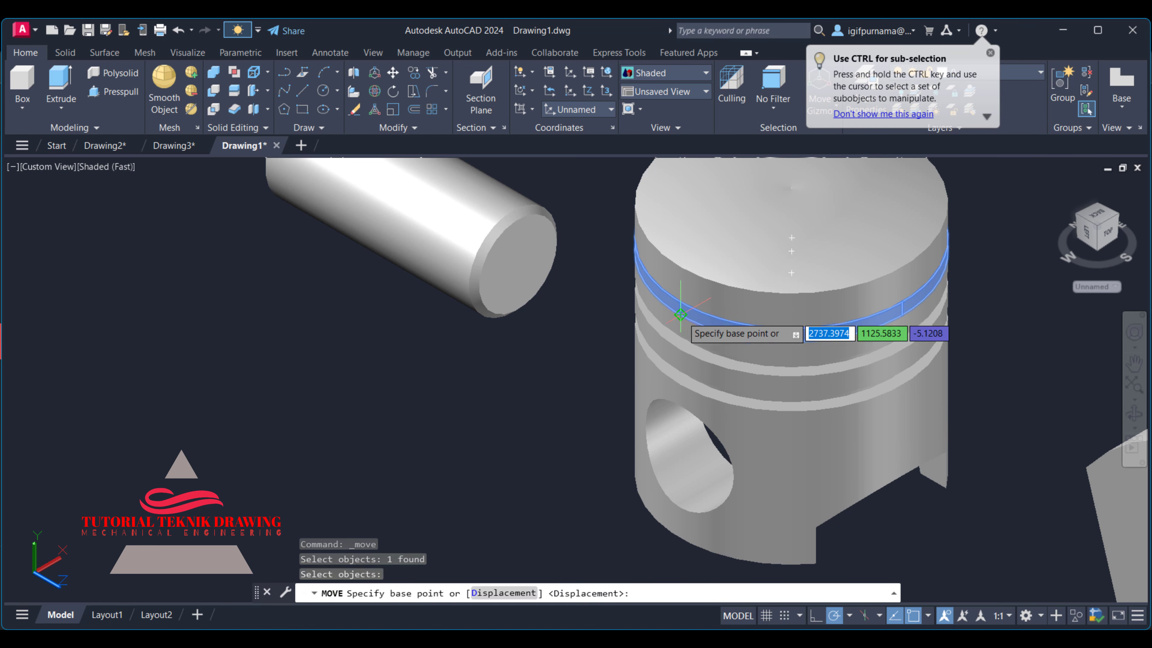
pyautogui.click(680, 314)
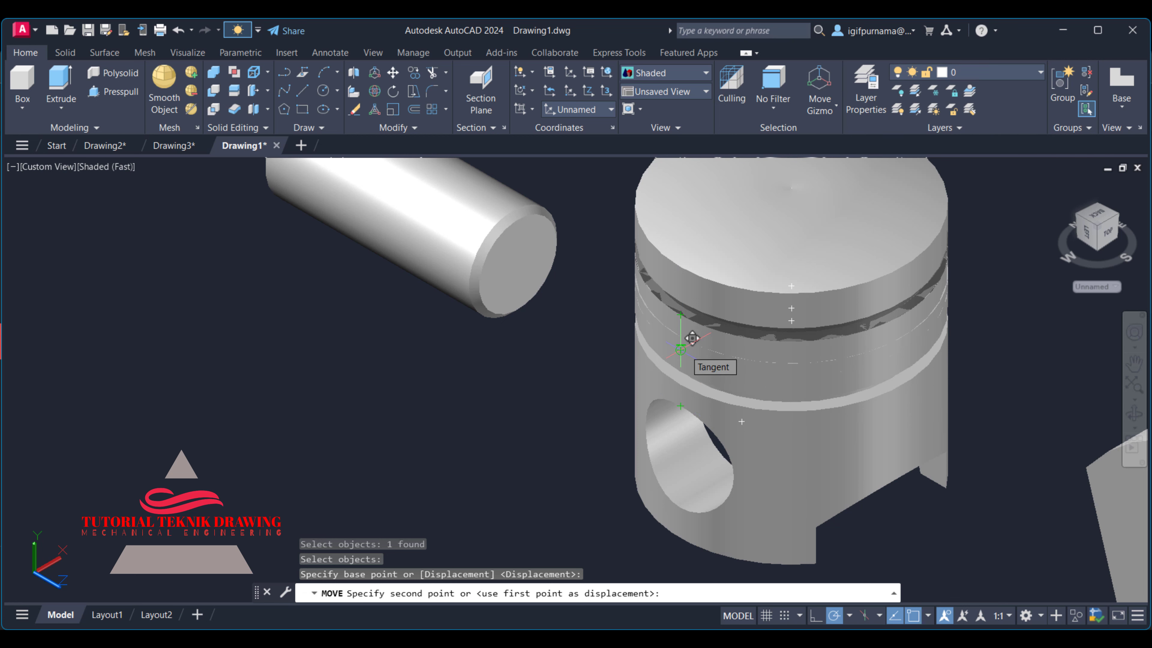
pyautogui.scroll(-3, 696, 339)
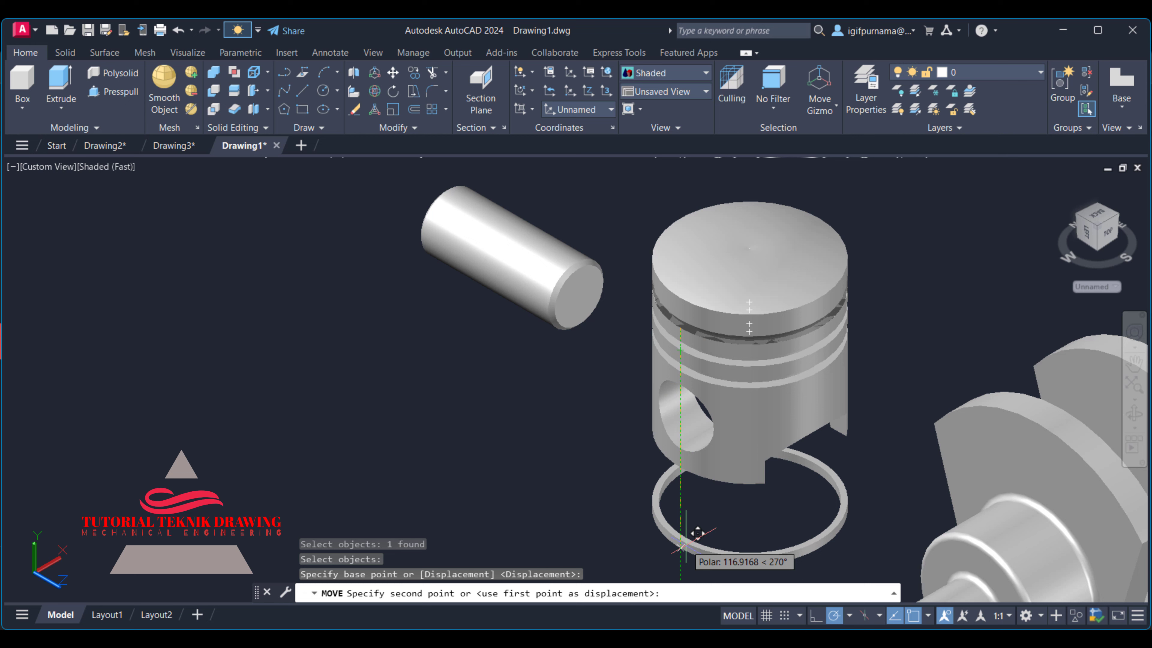
pyautogui.write('11.5')
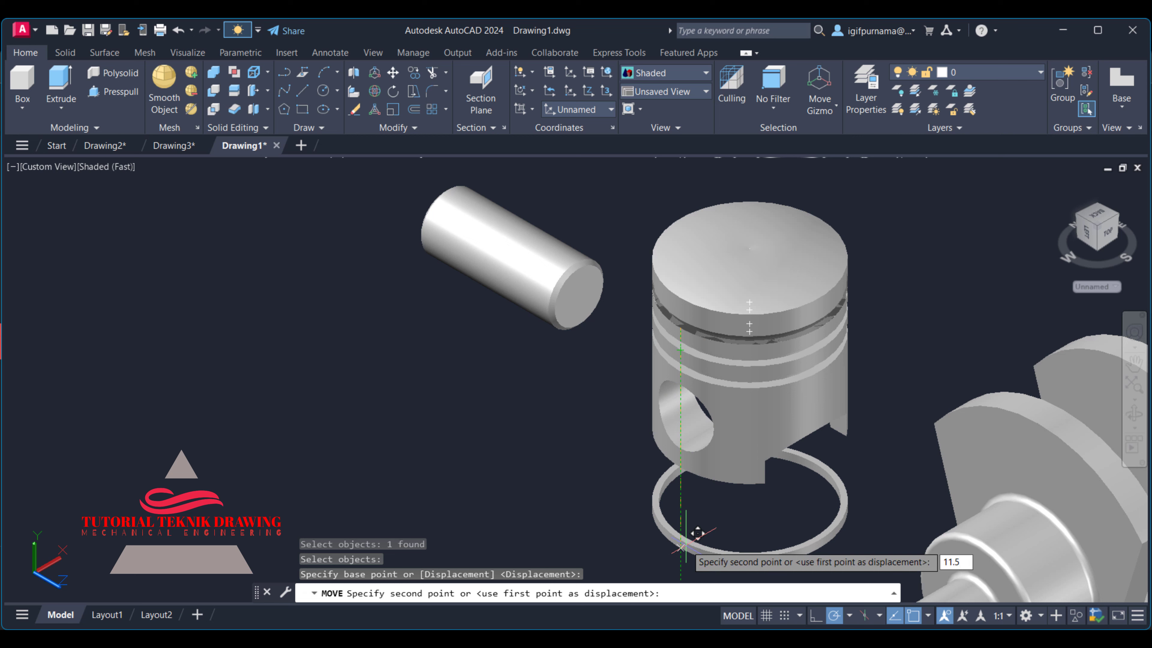
pyautogui.press('Return')
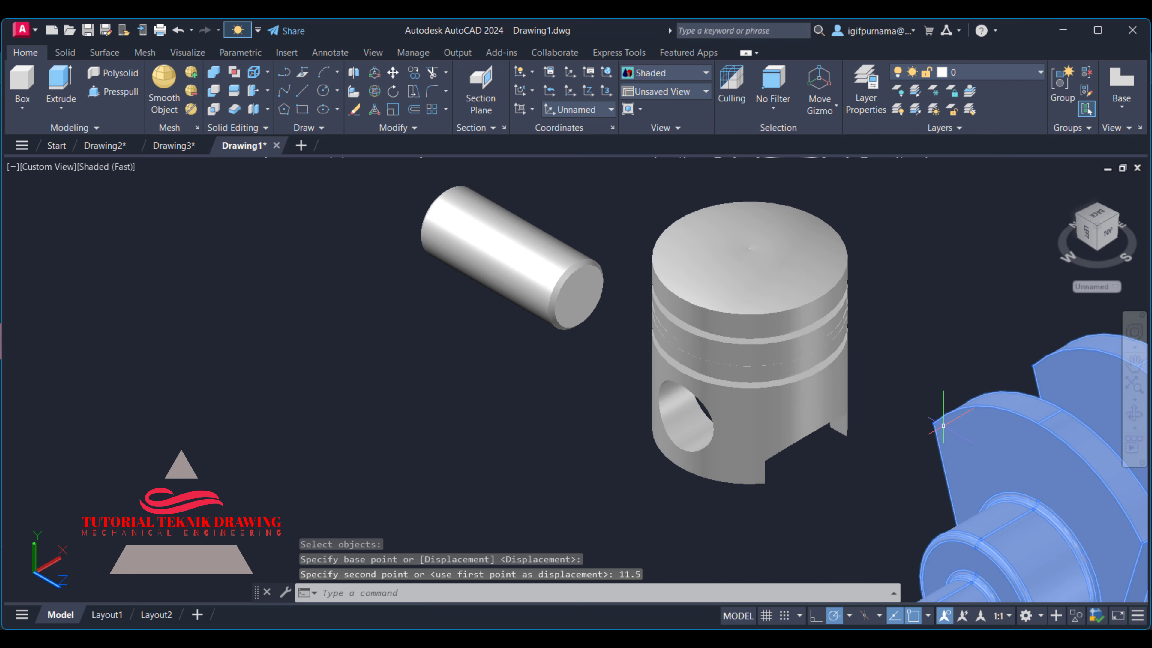
pyautogui.scroll(2, 880, 336)
pyautogui.hotkey('ctrl', 'z')
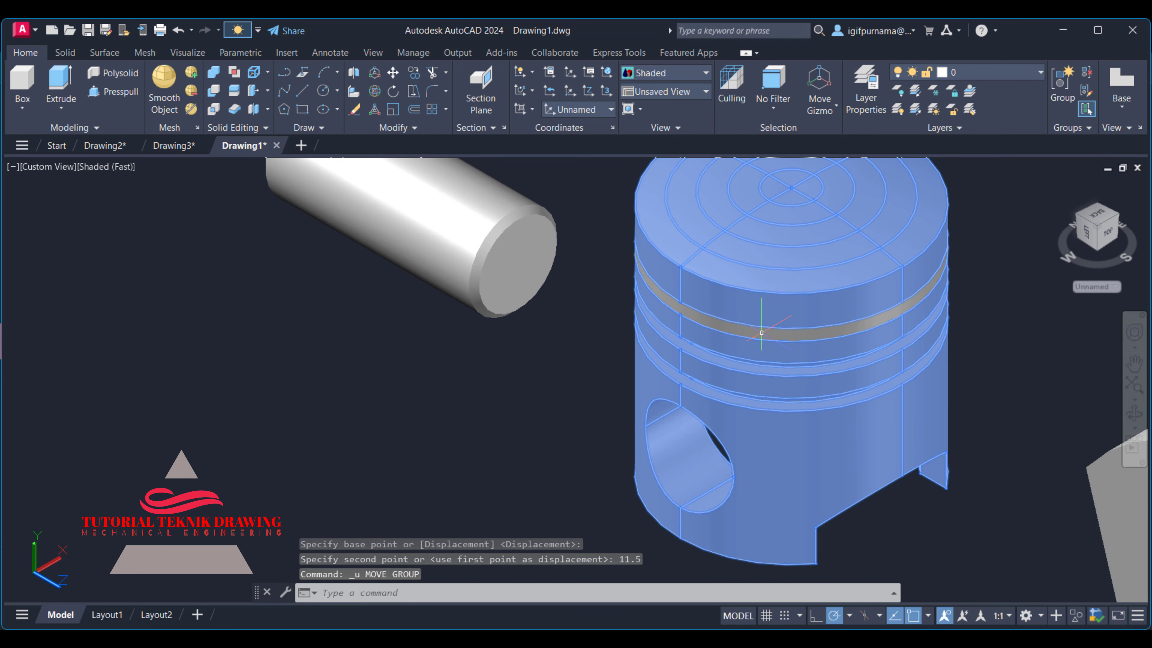
# Copy the piston ring 11.5 units down into the second groove
pyautogui.click(416, 72)
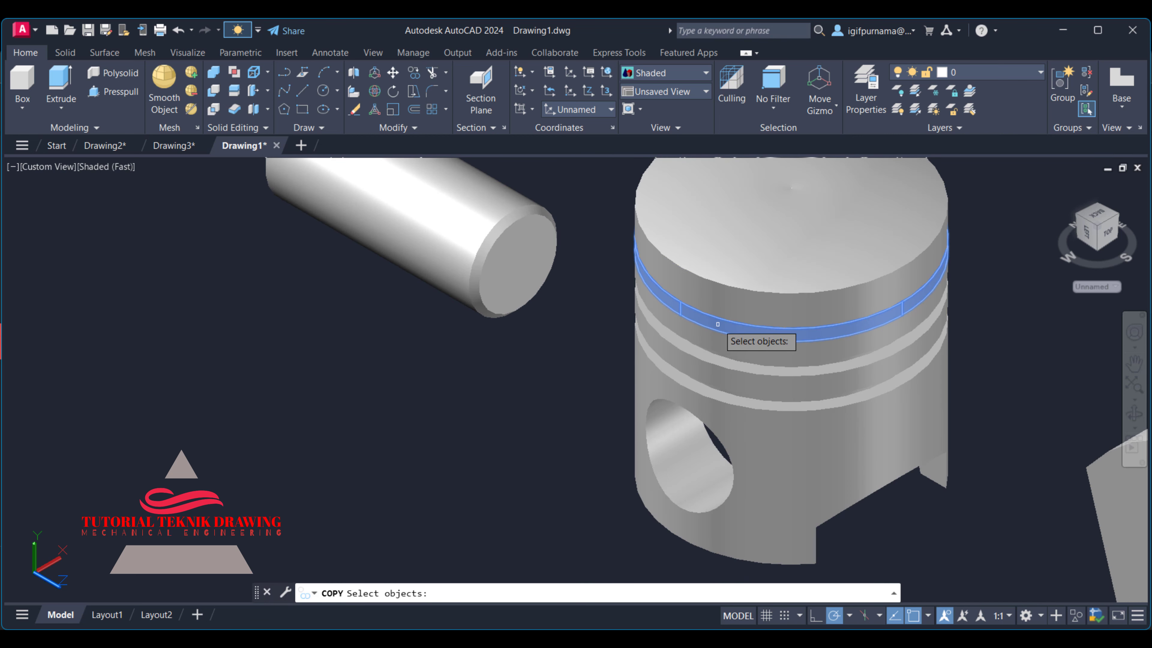
pyautogui.press('Return')
pyautogui.click(599, 293)
pyautogui.write('11.5')
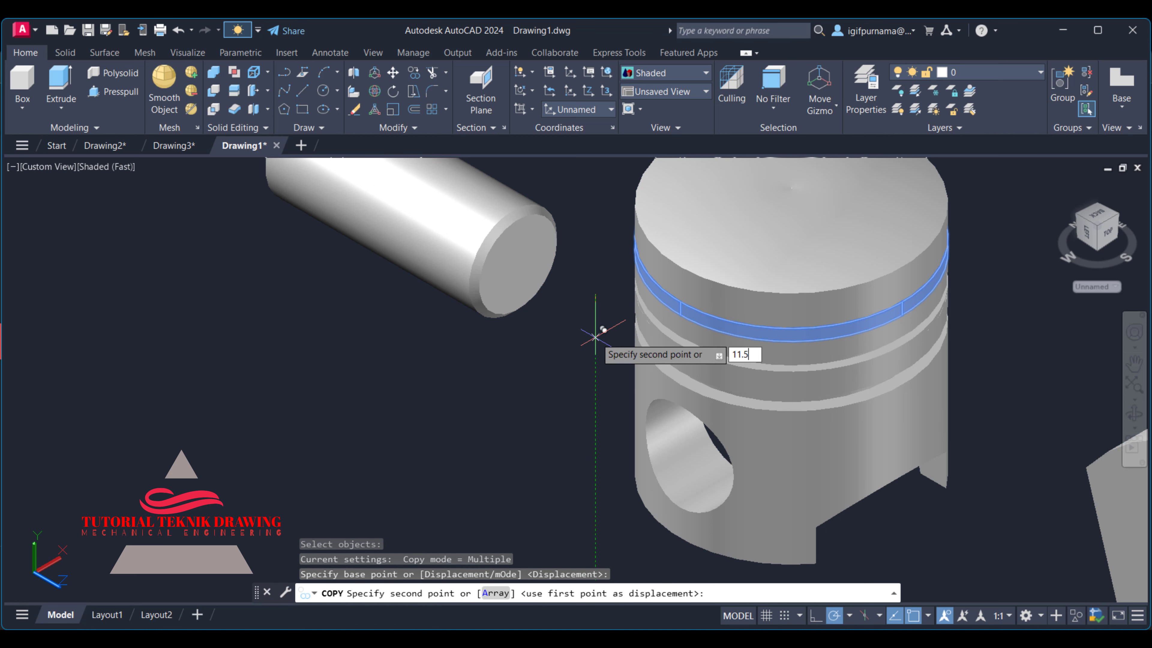
pyautogui.press('Return')
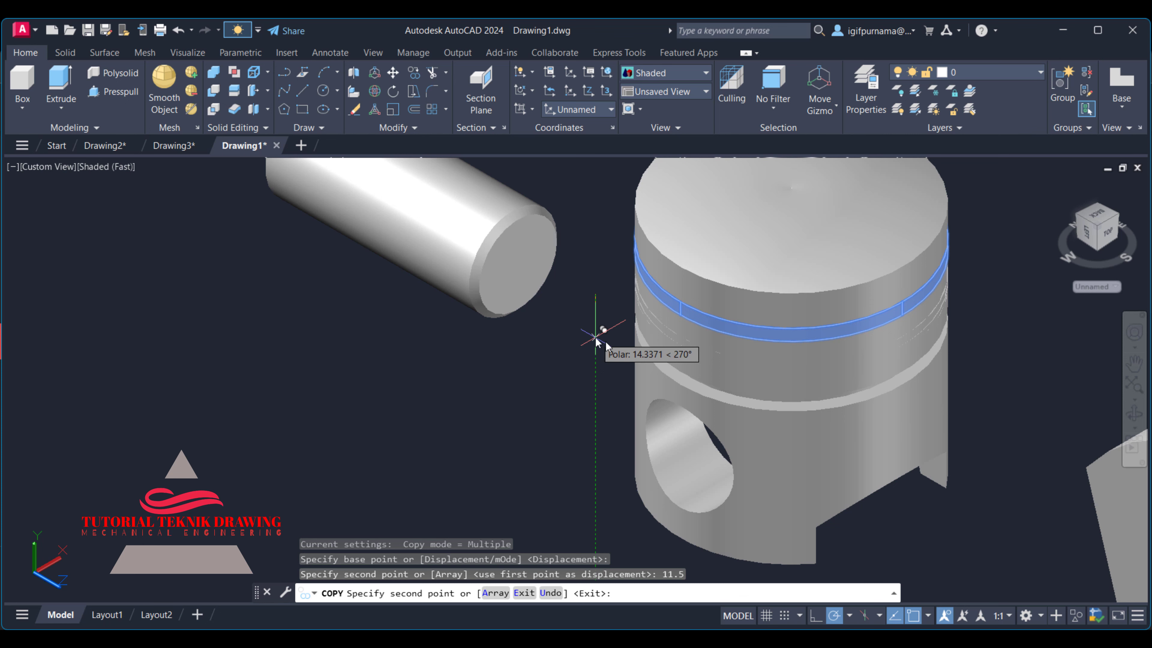
pyautogui.press('Return')
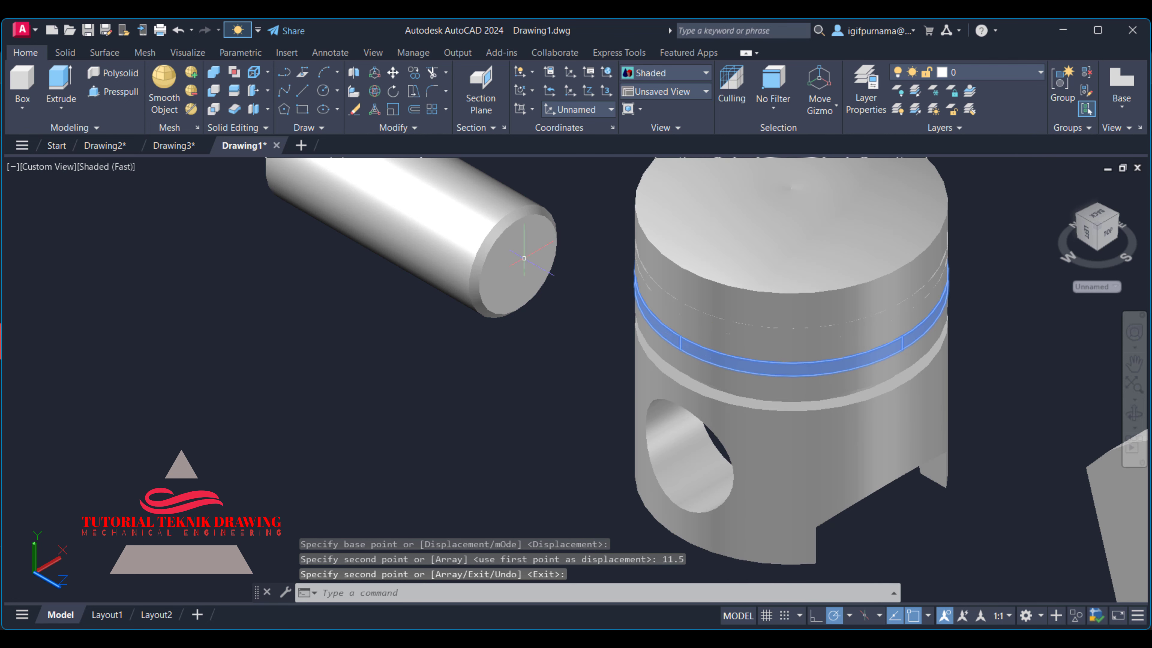
# Copy a ring another 11.5 units down into the third groove
pyautogui.click(413, 75)
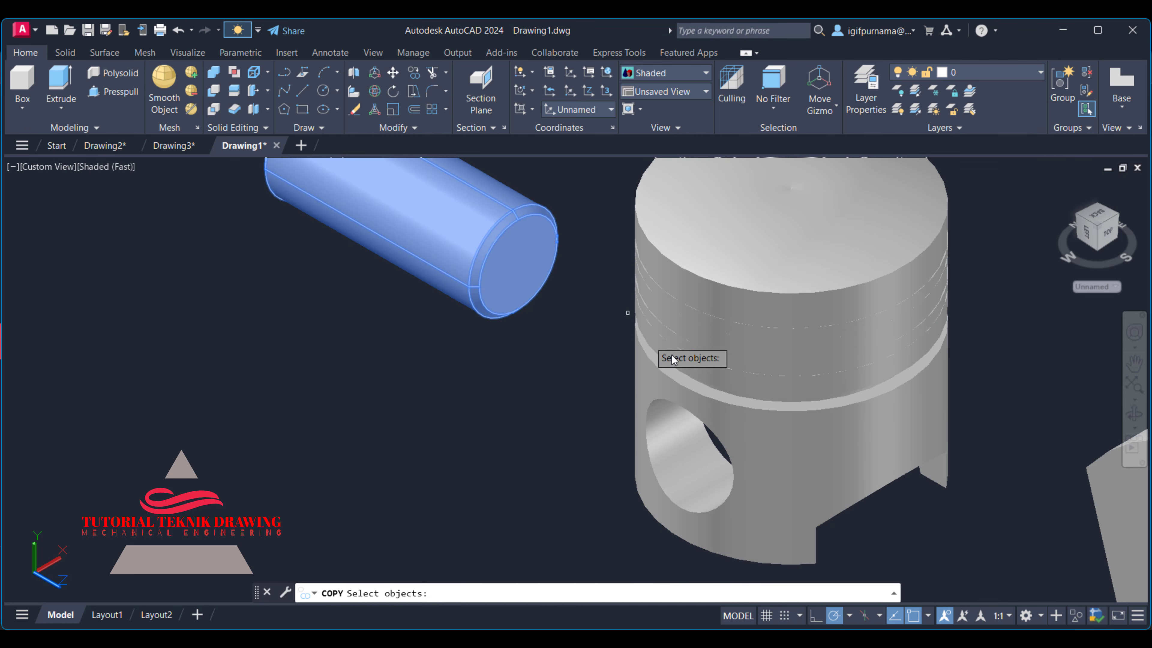
pyautogui.click(678, 350)
pyautogui.press('Return')
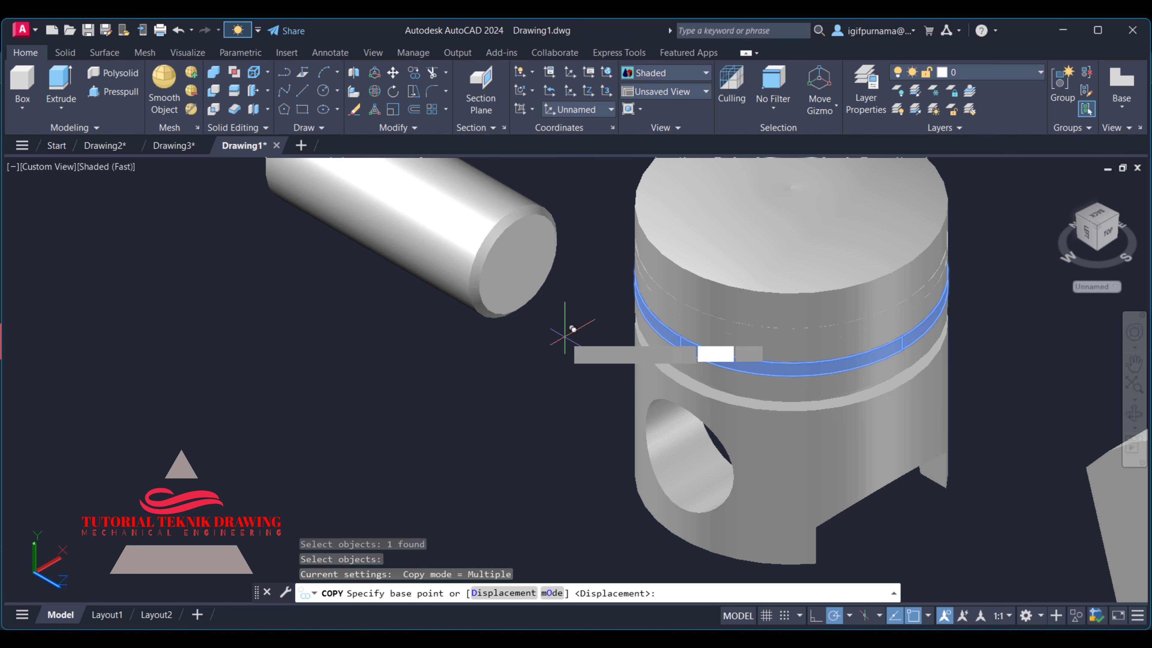
pyautogui.click(564, 337)
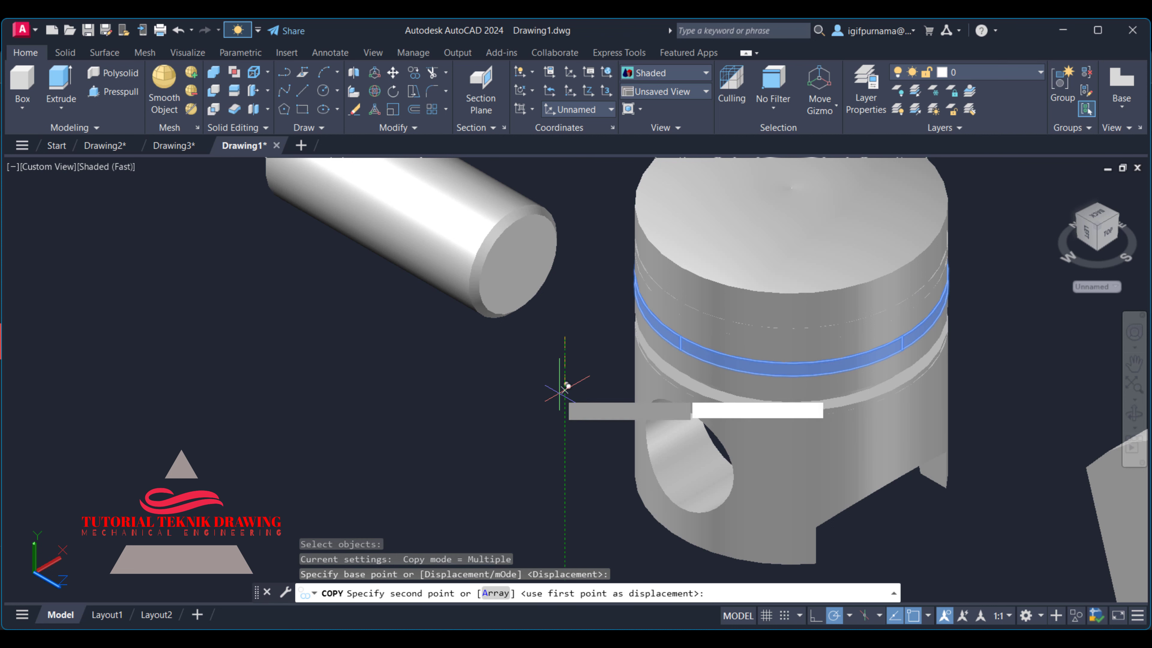
pyautogui.write('11.5')
pyautogui.press('Return')
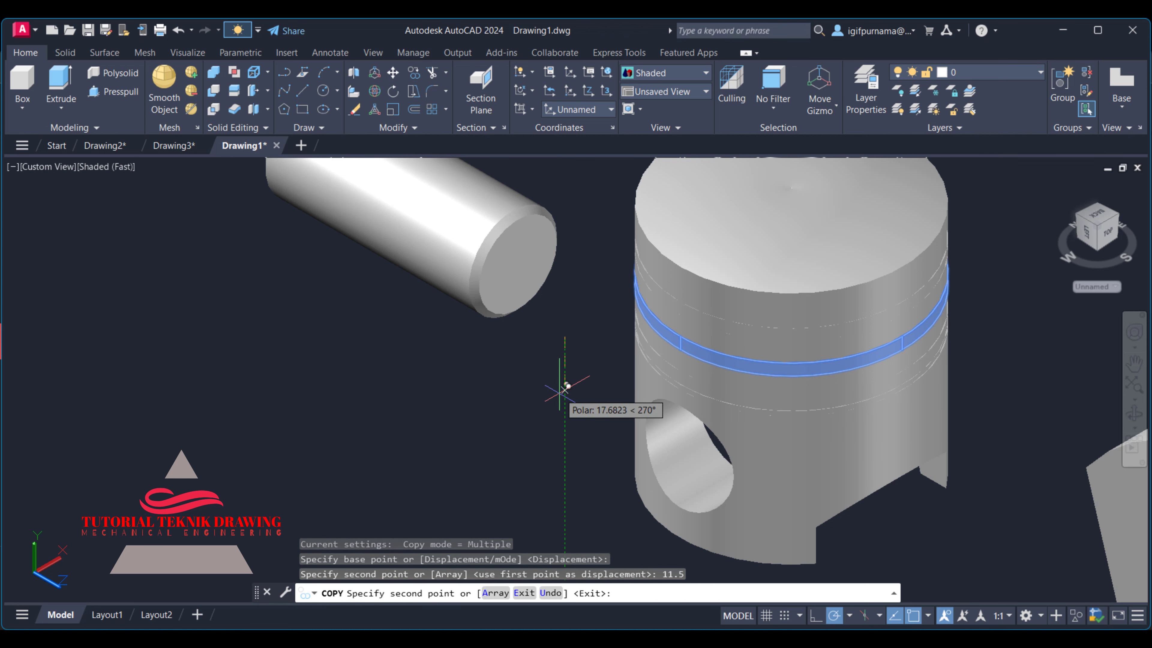
pyautogui.rightClick(564, 385)
pyautogui.click(592, 401)
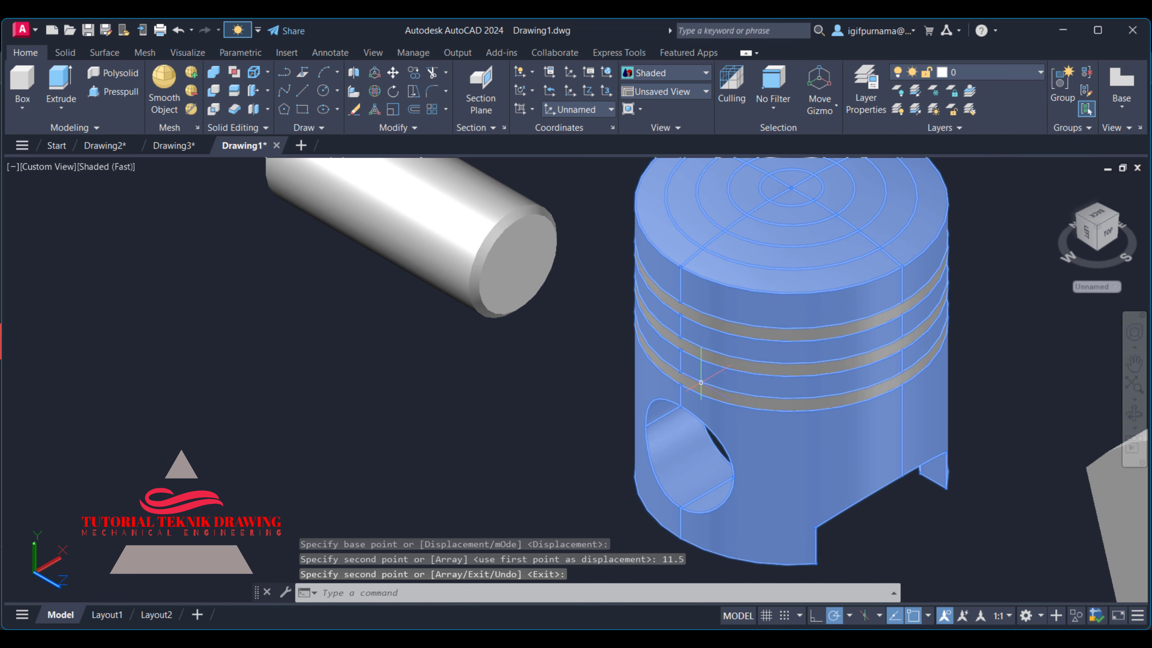
pyautogui.press('Return')
pyautogui.moveTo(714, 379); pyautogui.dragTo(586, 355, button='middle')
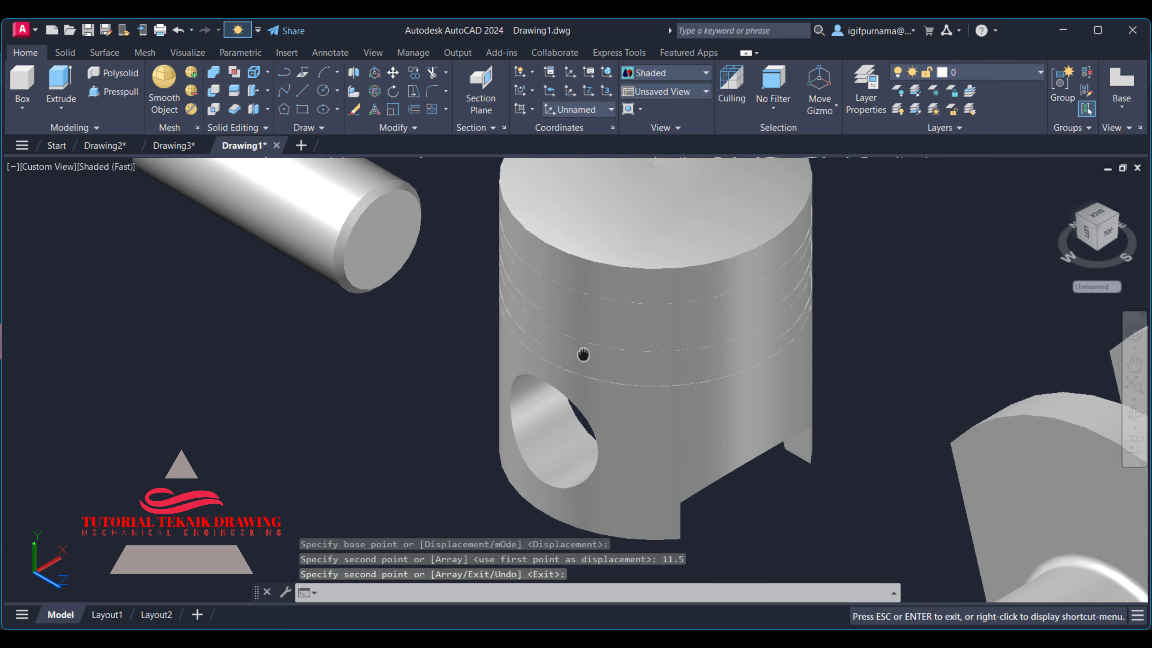
pyautogui.scroll(-3, 536, 340)
pyautogui.scroll(-3, 539, 336)
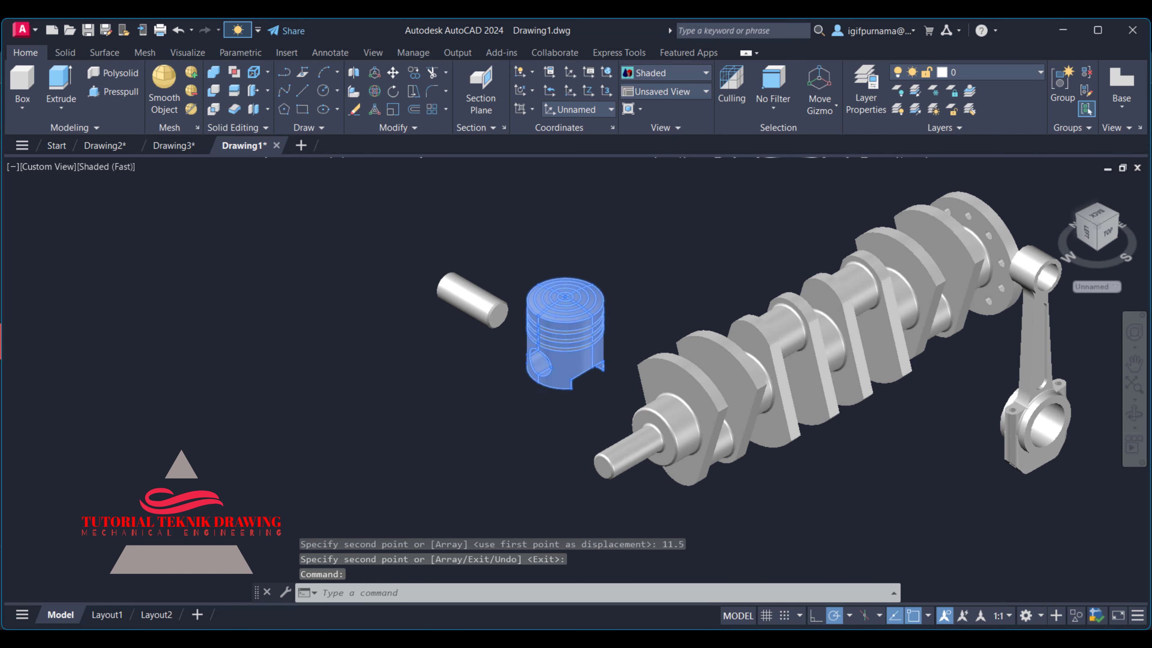
pyautogui.scroll(2, 437, 312)
pyautogui.scroll(2, 437, 312)
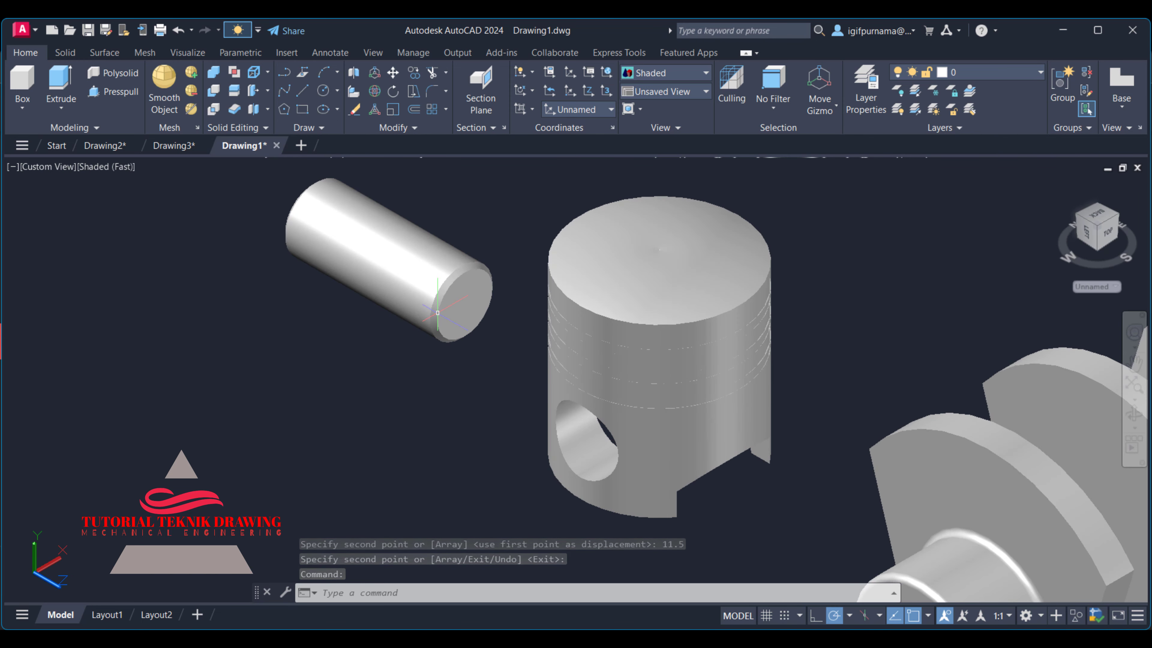
pyautogui.scroll(-3, 437, 312)
pyautogui.scroll(2, 437, 312)
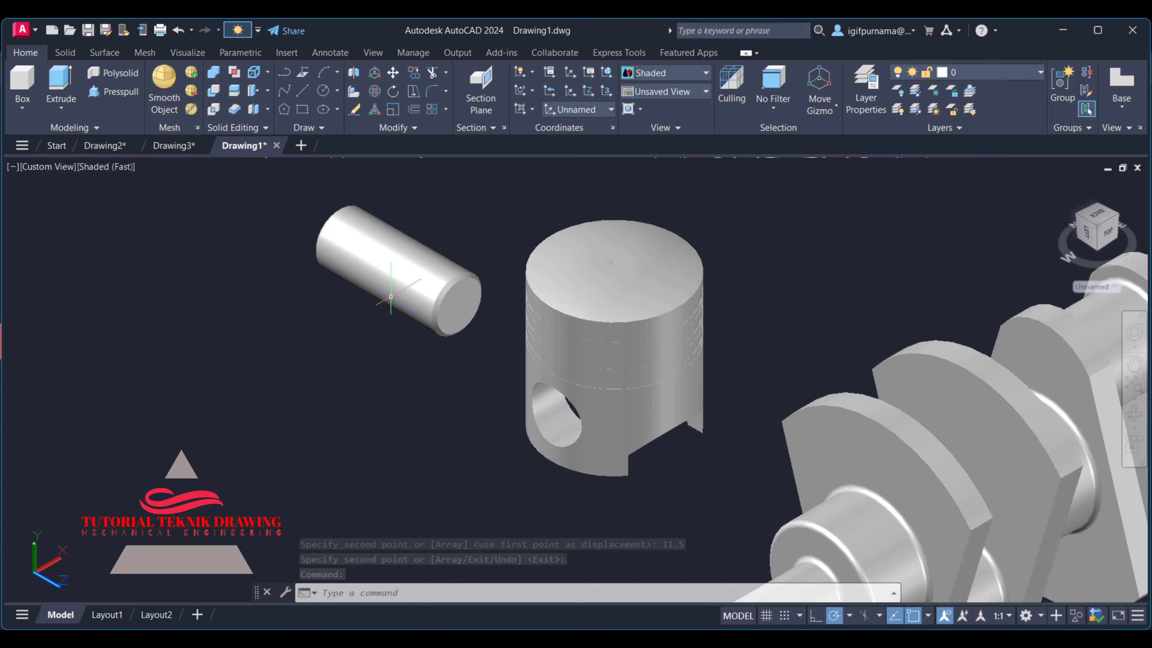
pyautogui.click(374, 91)
pyautogui.click(402, 262)
pyautogui.press('Return')
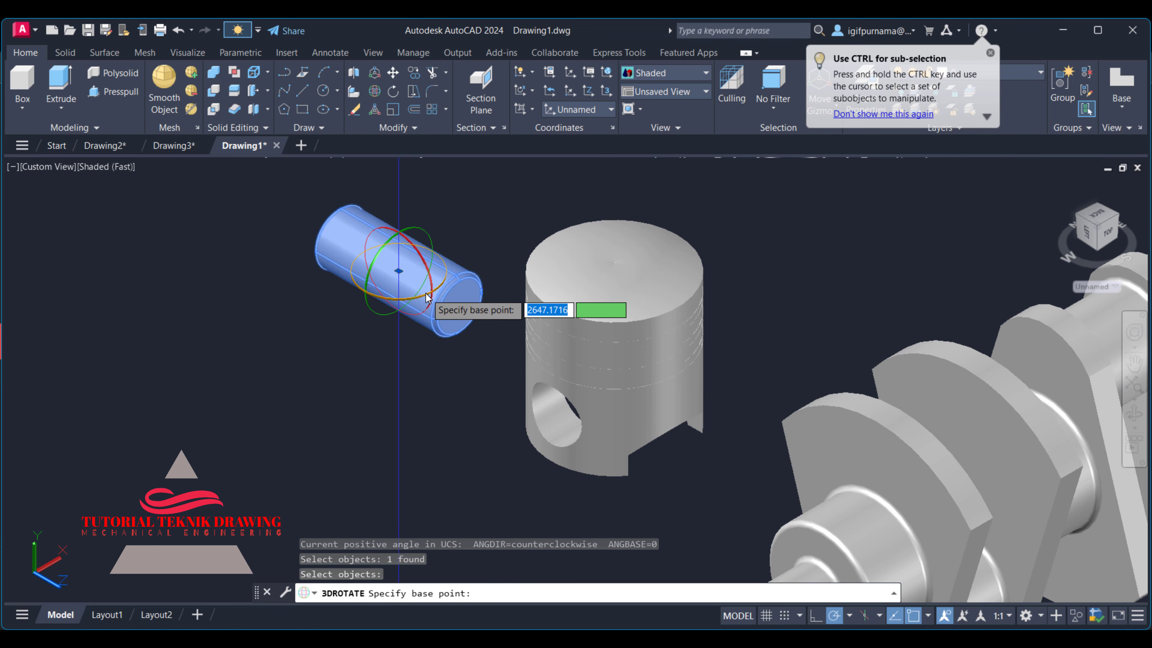
pyautogui.click(426, 297)
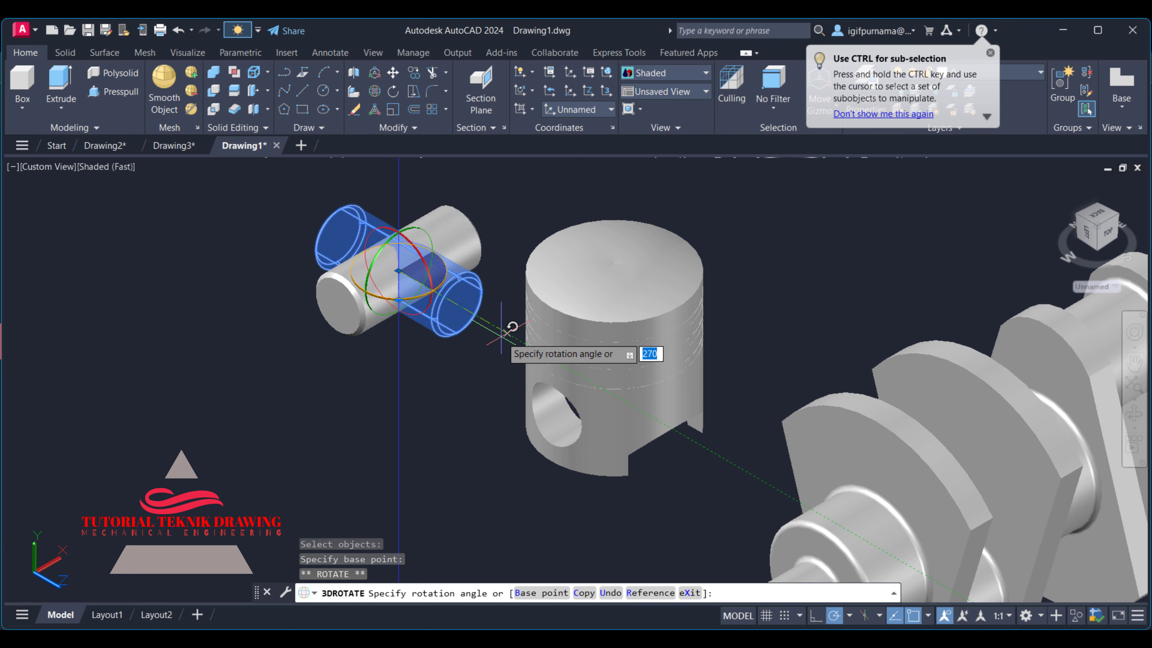
pyautogui.press('Escape')
pyautogui.press('Escape')
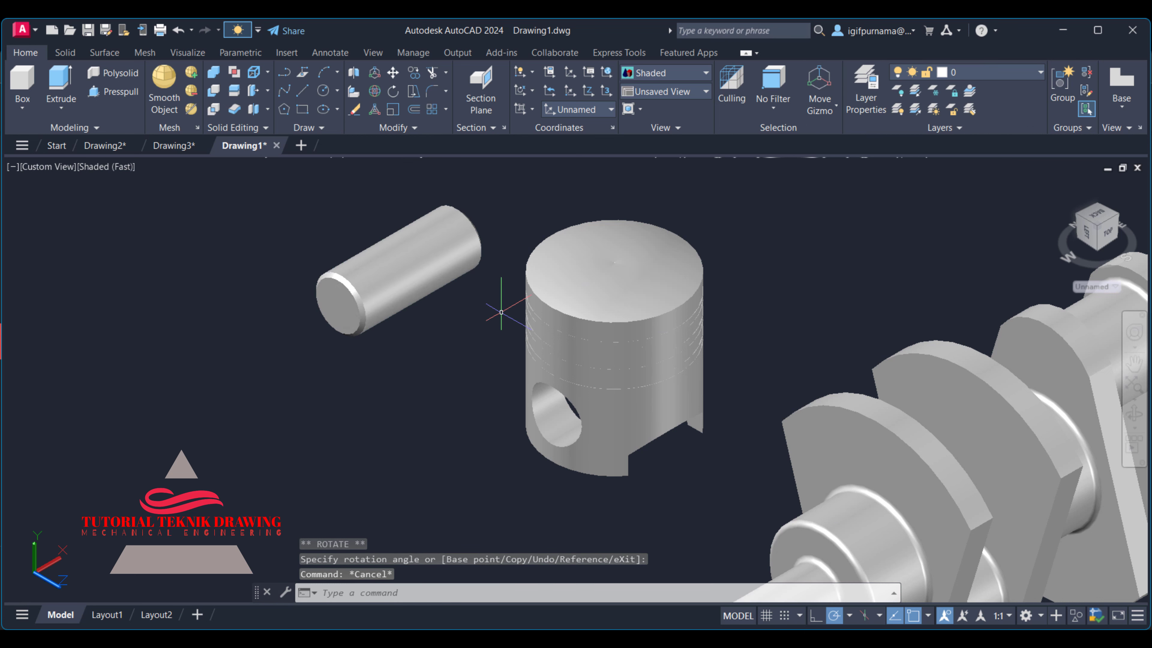
pyautogui.click(398, 73)
pyautogui.click(432, 257)
# Snap the gudgeon pin's end centre into the piston's pin hole
pyautogui.press('Return')
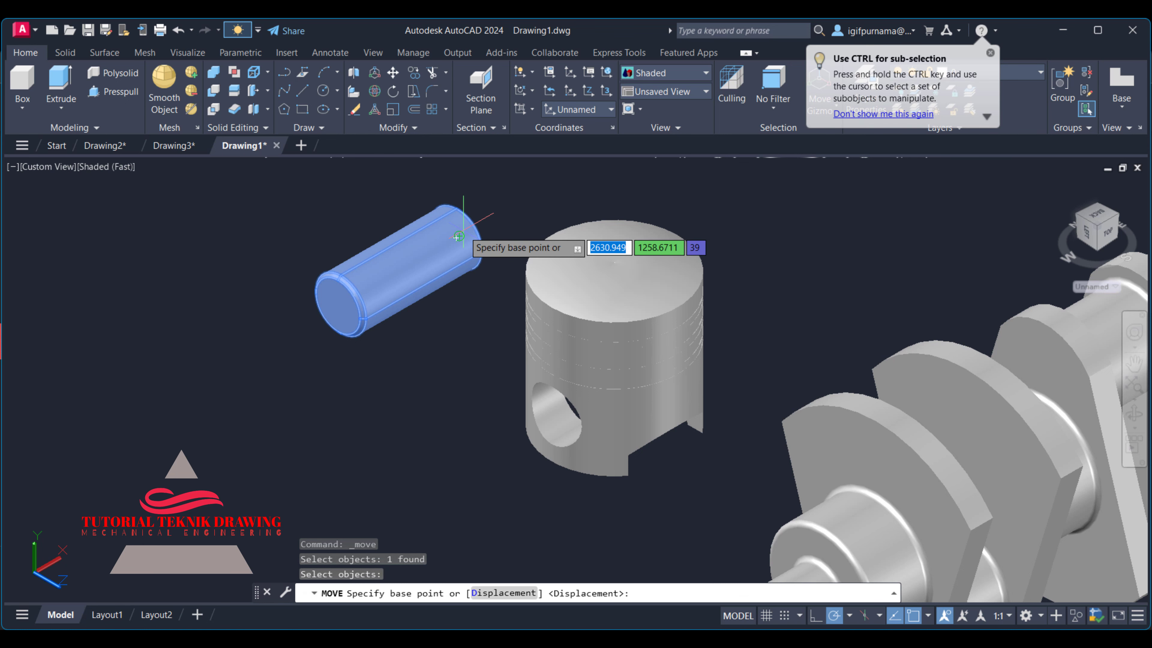
pyautogui.click(456, 237)
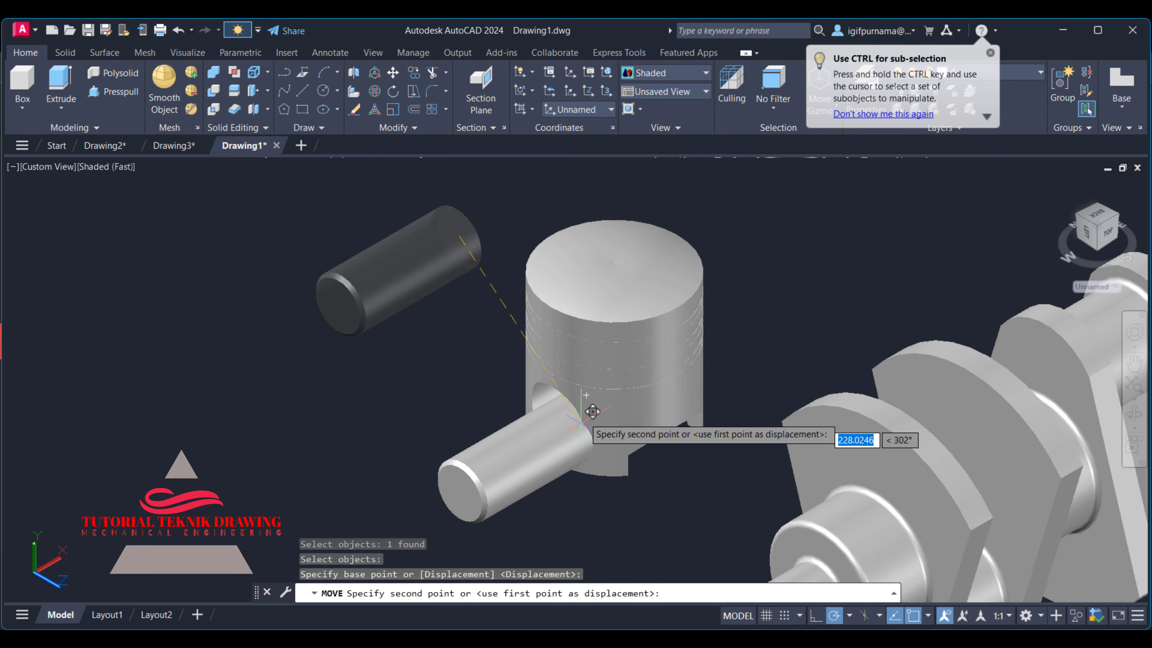
pyautogui.click(586, 395)
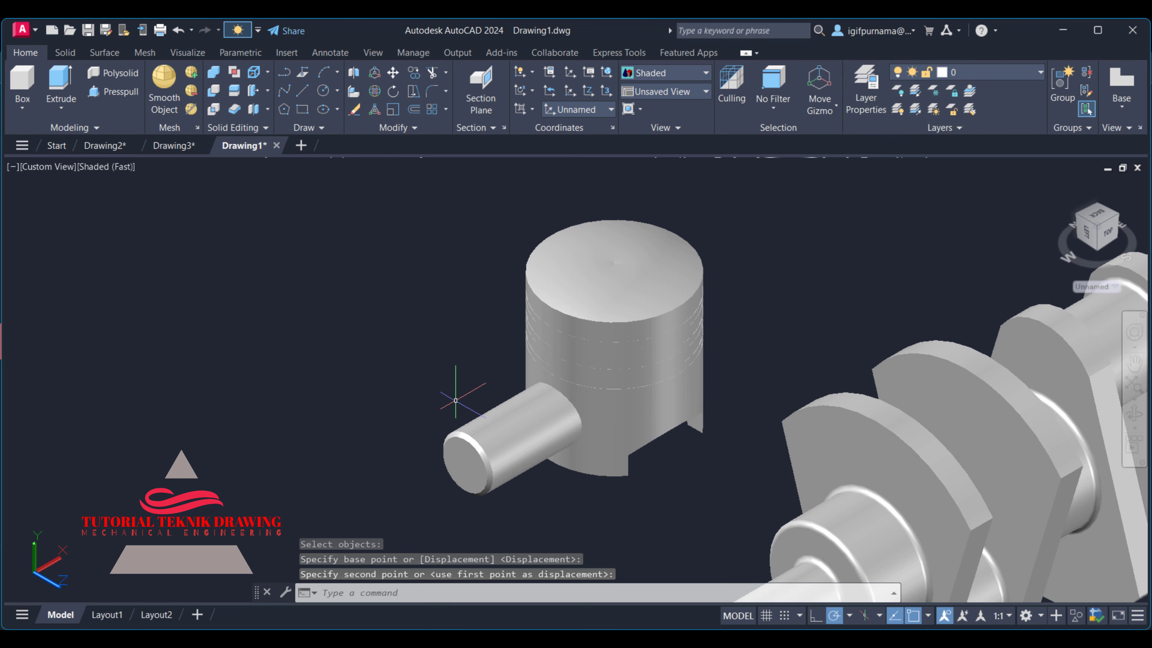
pyautogui.moveTo(457, 397); pyautogui.dragTo(458, 355, button='middle')
# Move the gudgeon pin further so it sits fully inside the piston bore
pyautogui.click(392, 72)
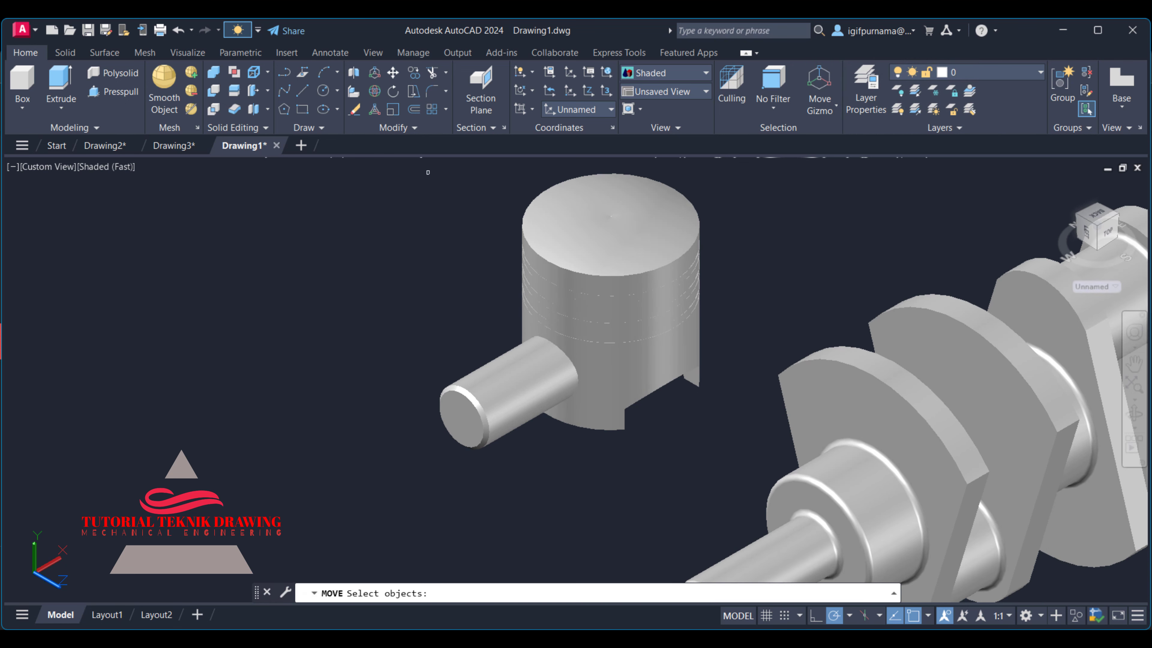
pyautogui.click(490, 366)
pyautogui.press('Return')
pyautogui.click(195, 422)
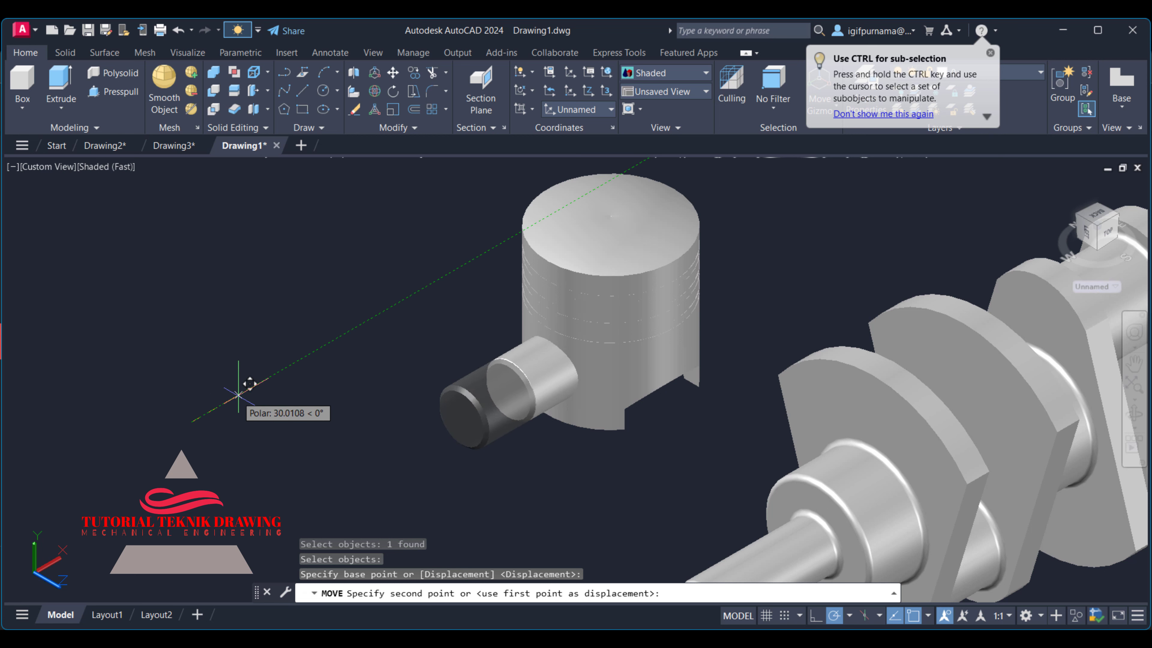
pyautogui.click(274, 373)
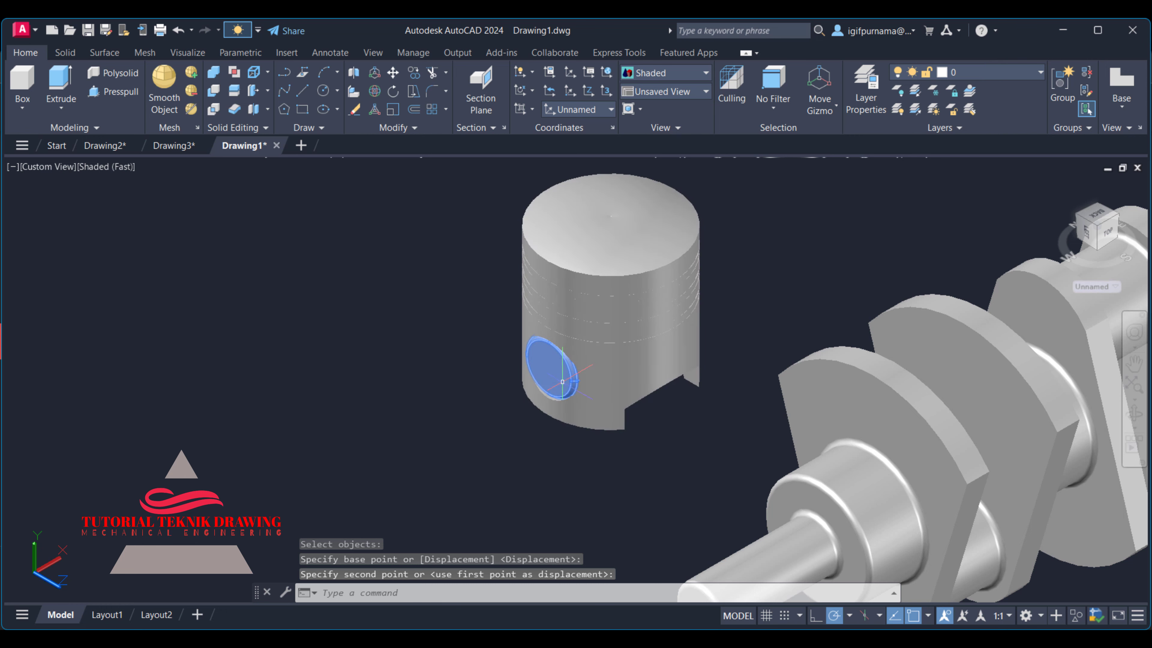
pyautogui.scroll(-2, 565, 376)
pyautogui.scroll(-3, 586, 362)
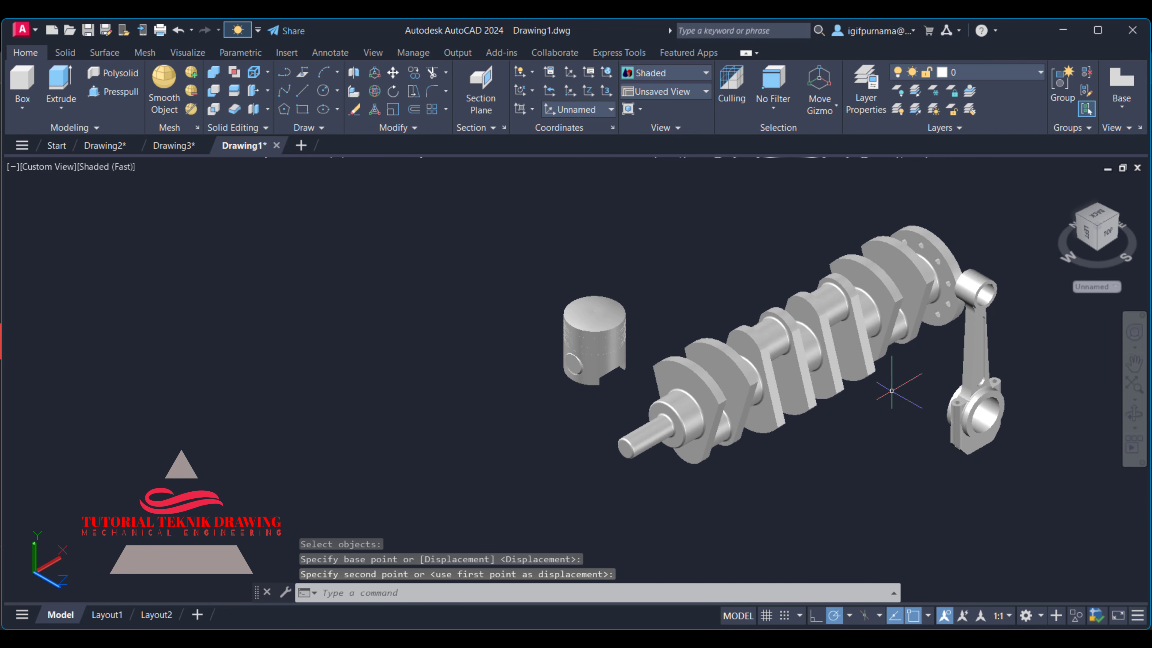
# Window-select the connecting rod and rotate it 90° about the 3DROTATE gizmo axis
pyautogui.click(378, 97)
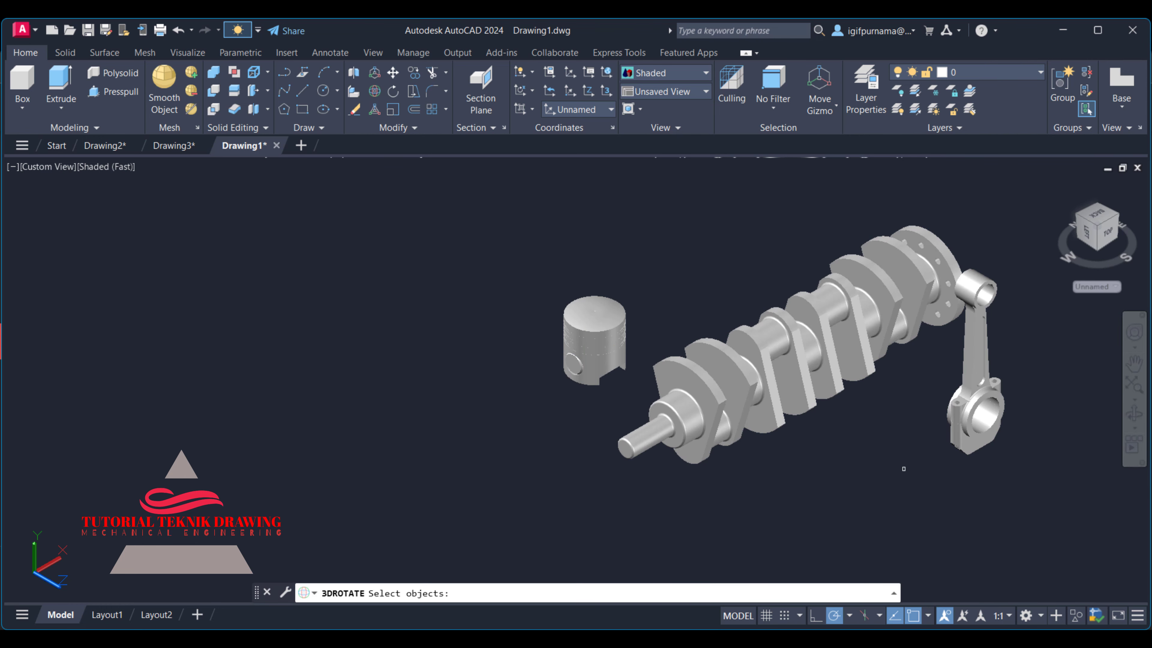
pyautogui.click(991, 498)
pyautogui.click(910, 368)
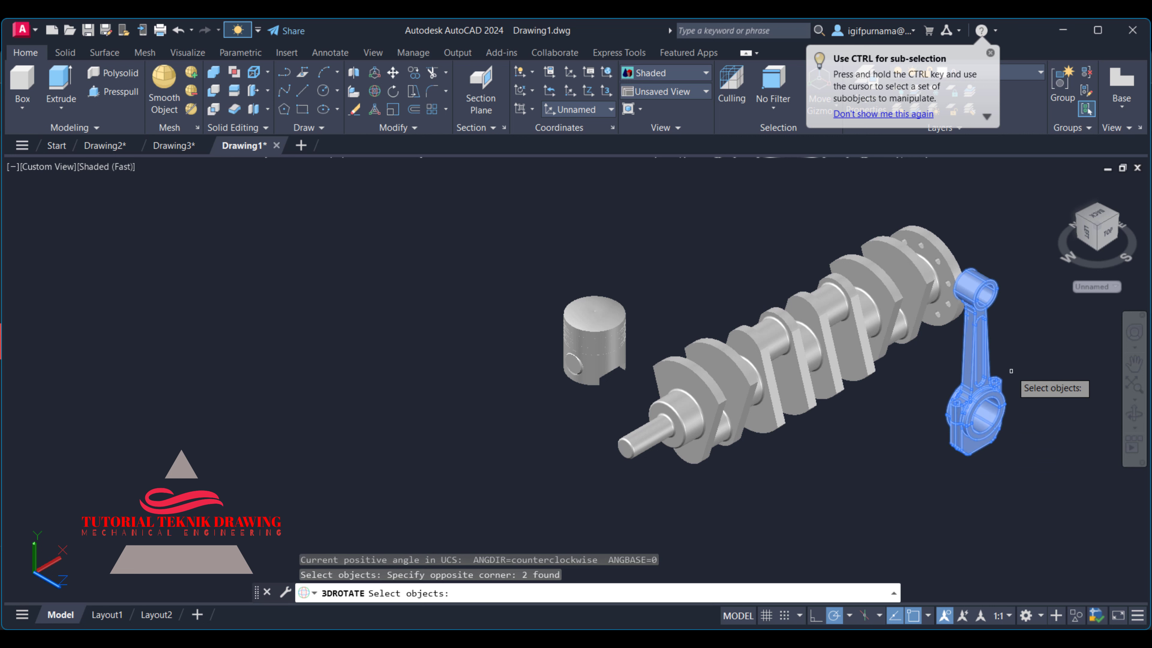
pyautogui.press('Return')
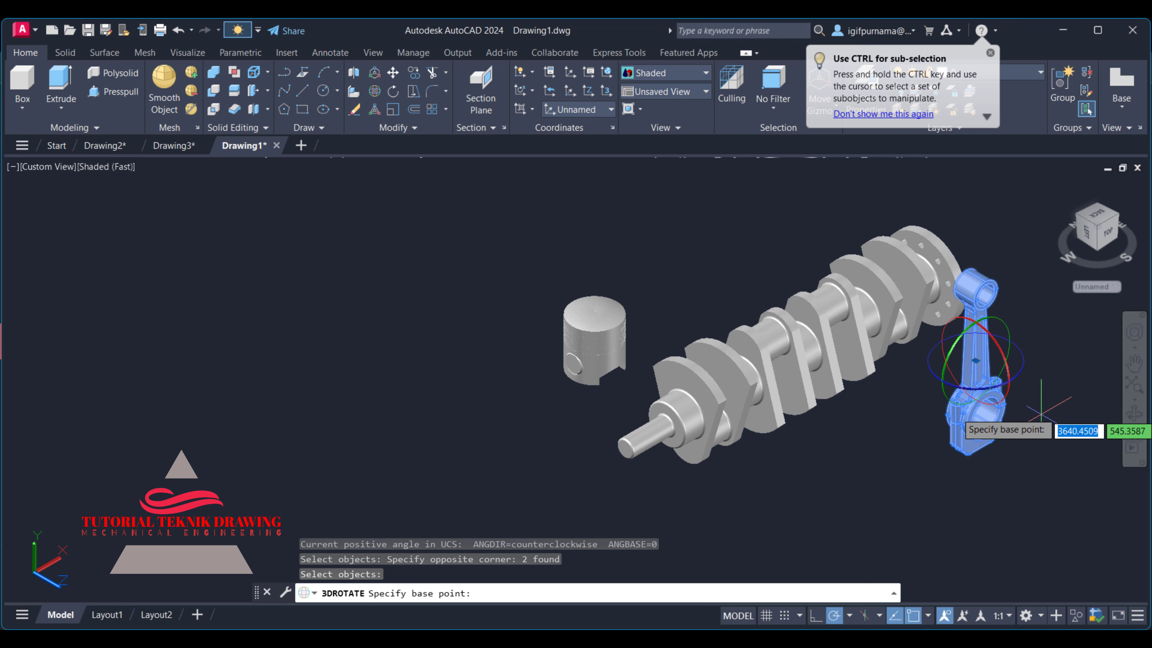
pyautogui.click(1013, 380)
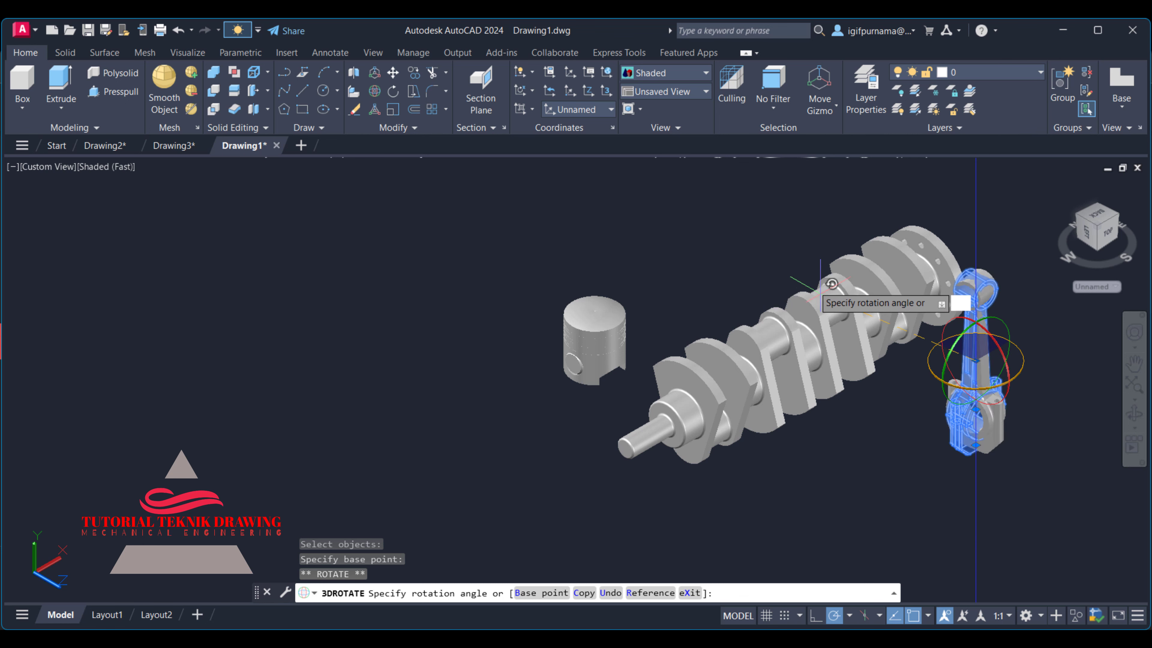
pyautogui.click(780, 245)
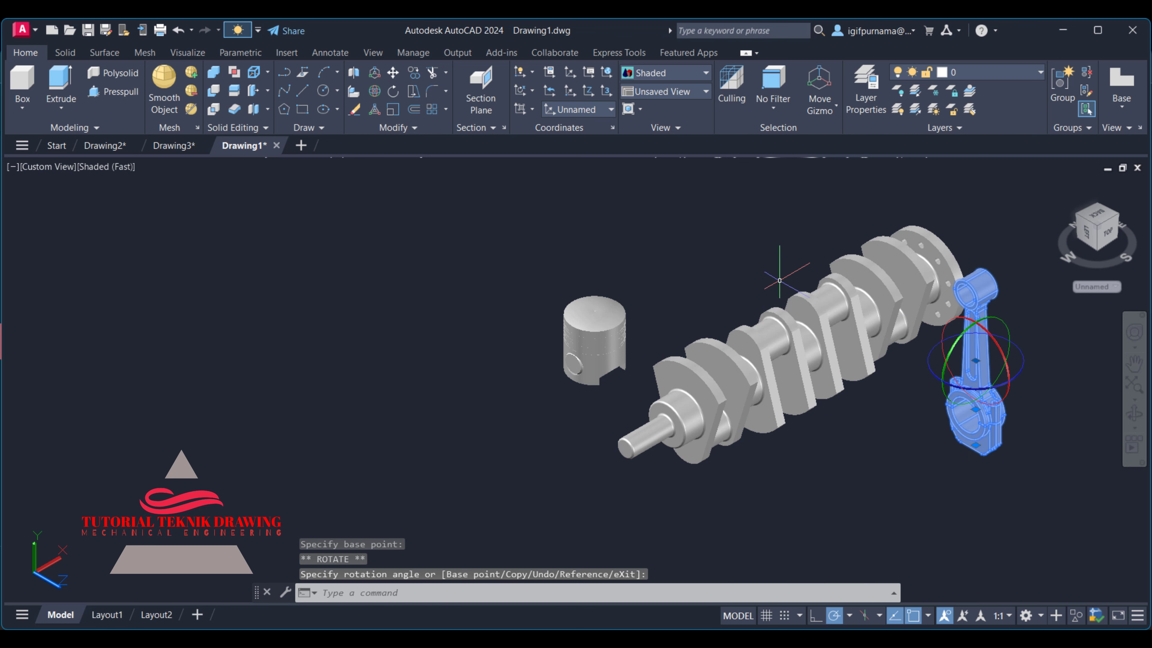
pyautogui.scroll(2, 958, 442)
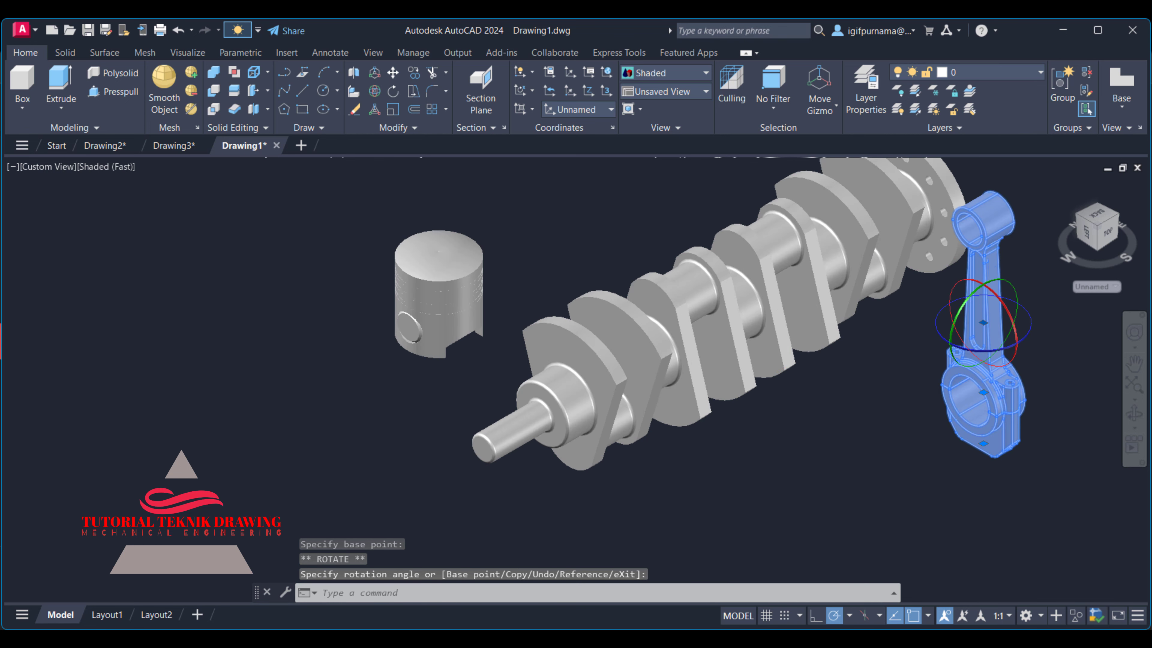
pyautogui.click(394, 77)
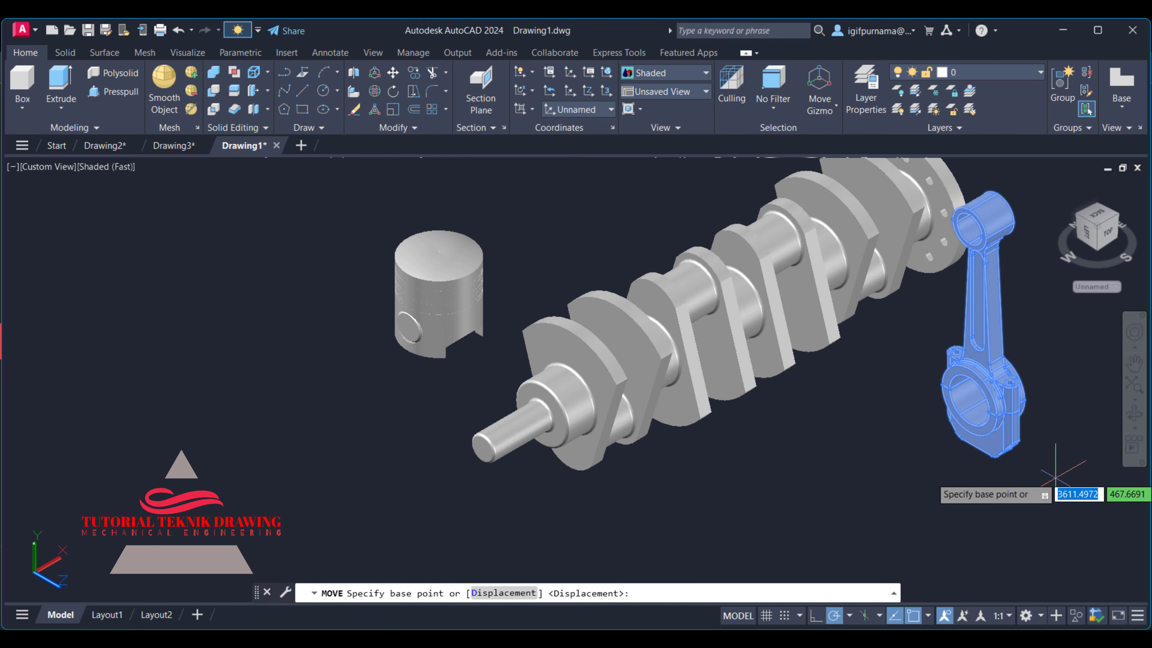
# Move the rod's big end onto the crankpin centre, orbiting mid-move to see it
pyautogui.click(991, 388)
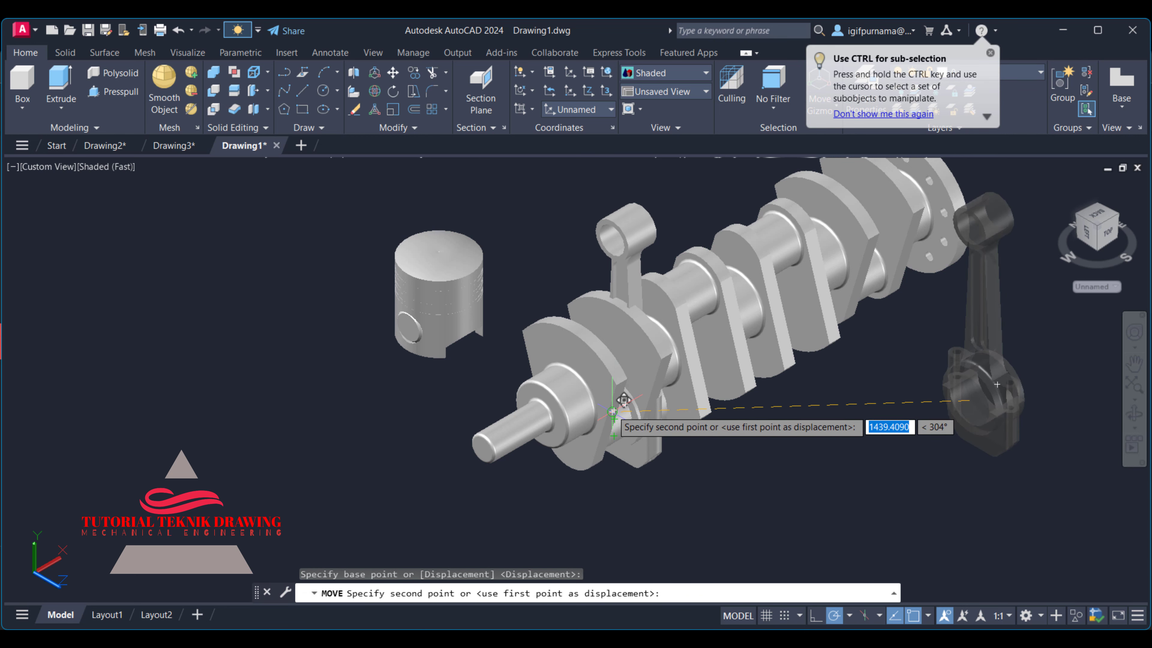
pyautogui.scroll(2, 624, 399)
pyautogui.scroll(1, 622, 394)
pyautogui.scroll(2, 622, 392)
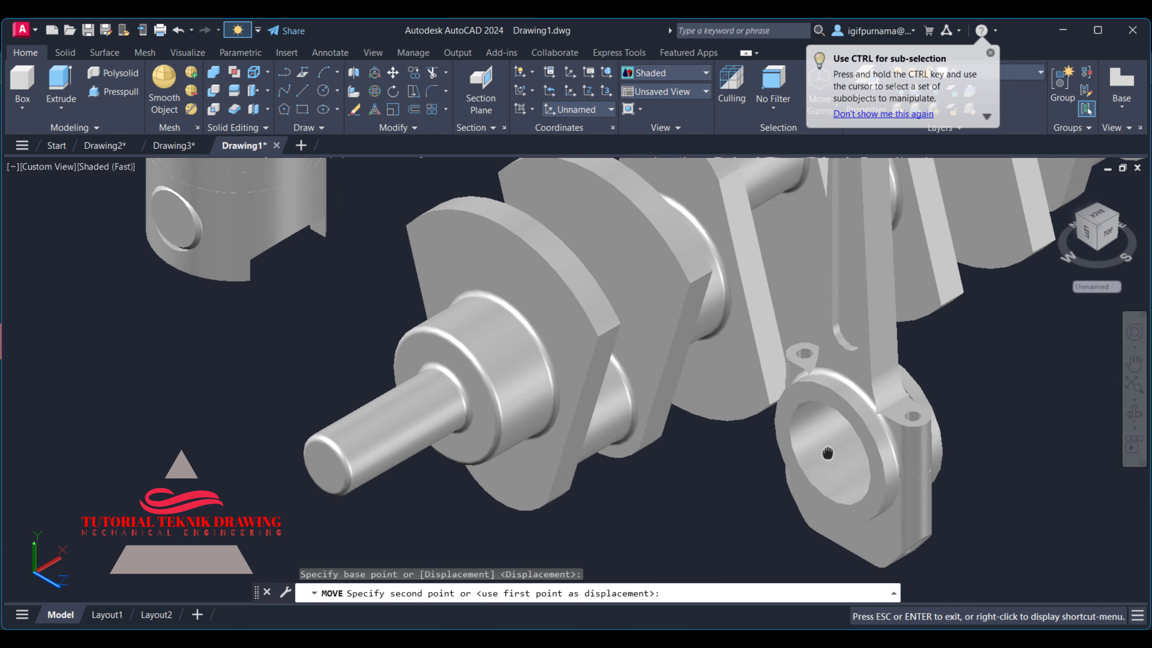
pyautogui.click(1131, 416)
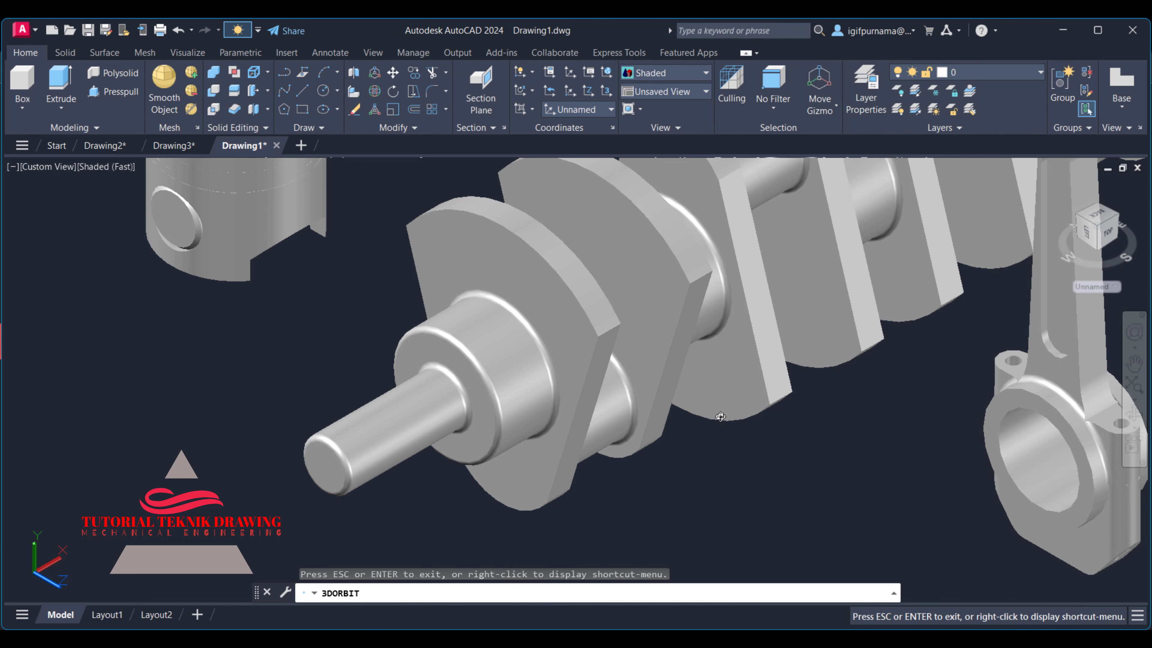
pyautogui.moveTo(721, 416); pyautogui.dragTo(712, 415)
pyautogui.rightClick(798, 445)
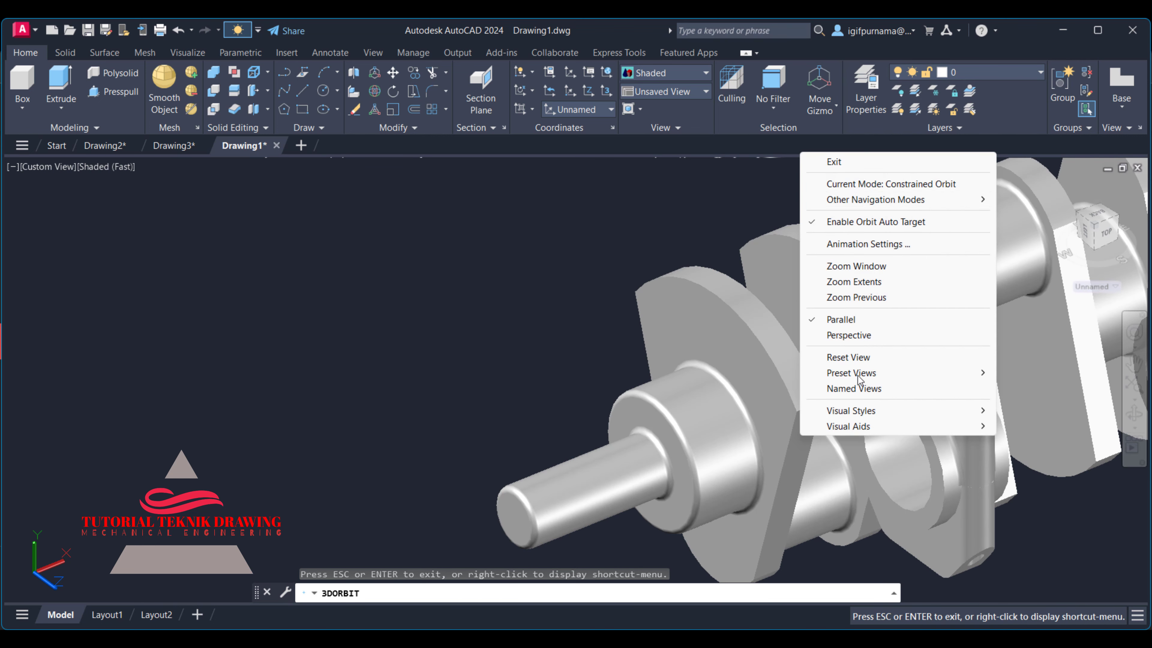
pyautogui.click(846, 169)
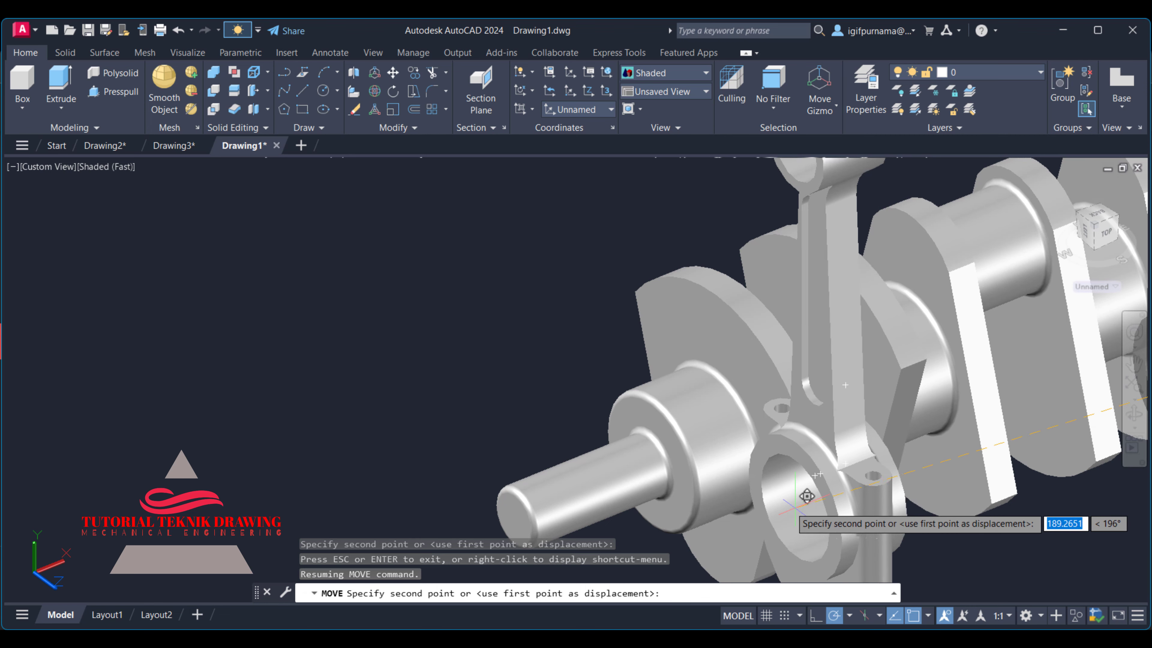
pyautogui.keyDown('shift'); pyautogui.moveTo(845, 385); pyautogui.dragTo(846, 384, button='middle'); pyautogui.keyUp('shift')
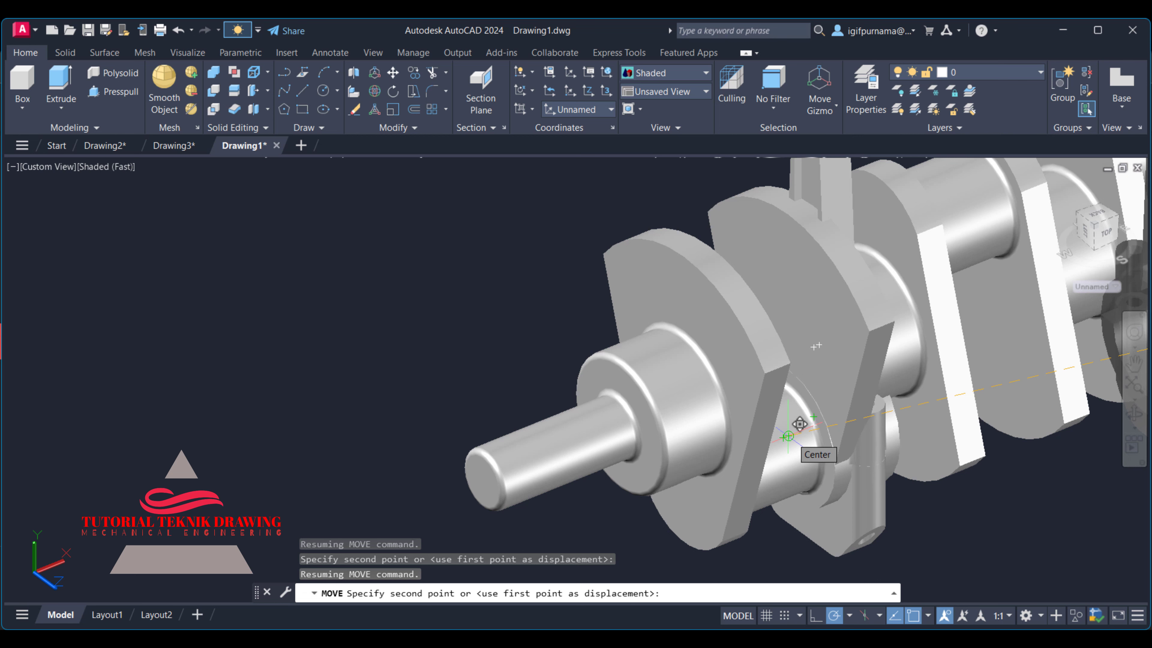
pyautogui.click(791, 437)
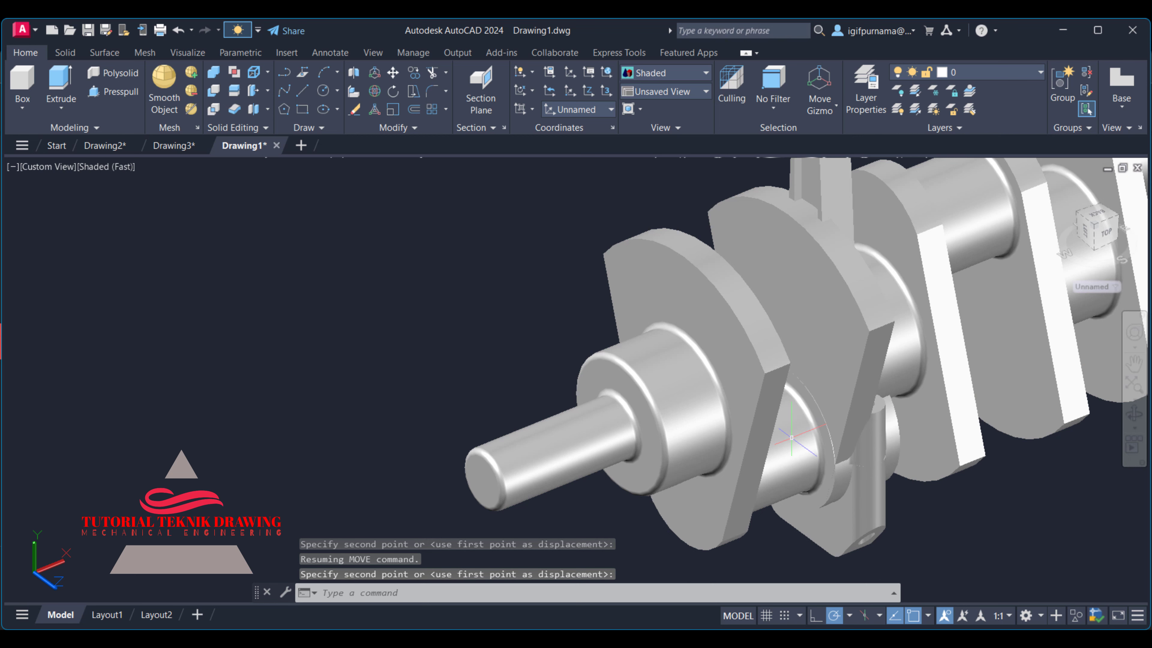
pyautogui.scroll(-2, 791, 437)
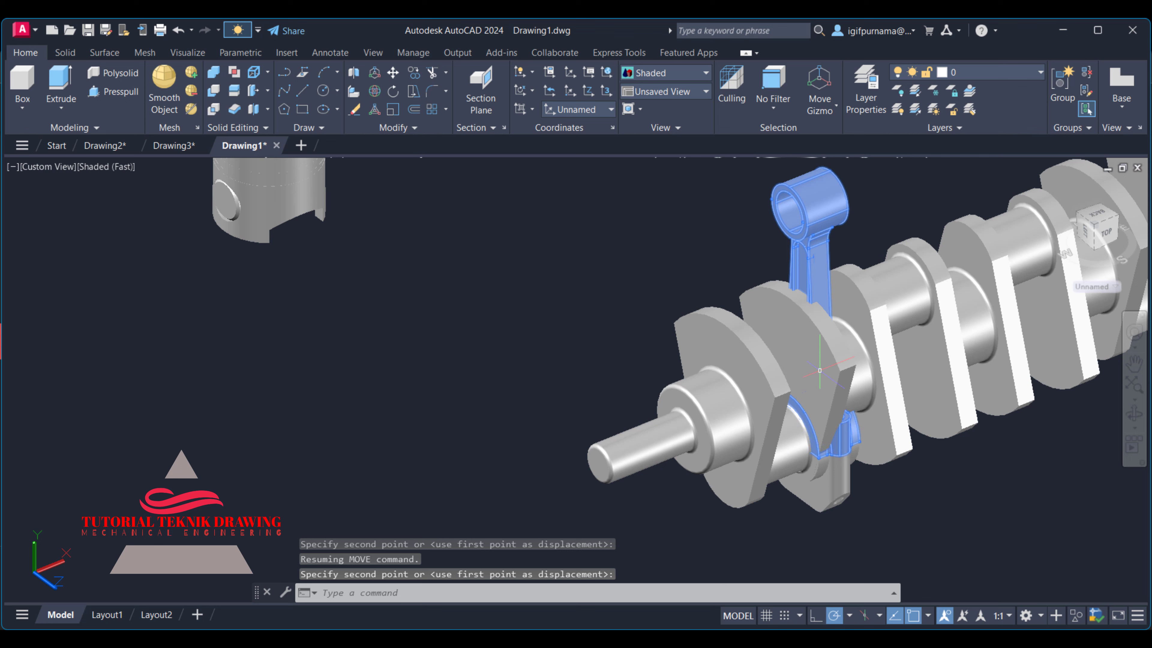
# Move the connecting rod and its cap together onto the first crankpin
pyautogui.click(392, 73)
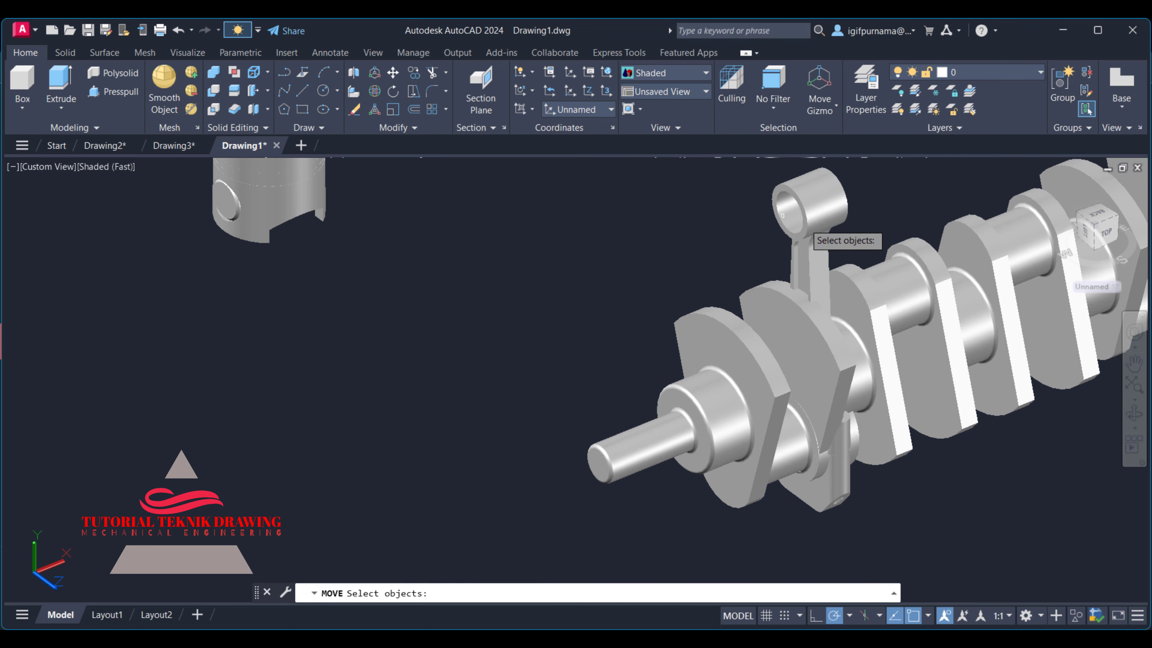
pyautogui.click(812, 240)
pyautogui.click(835, 500)
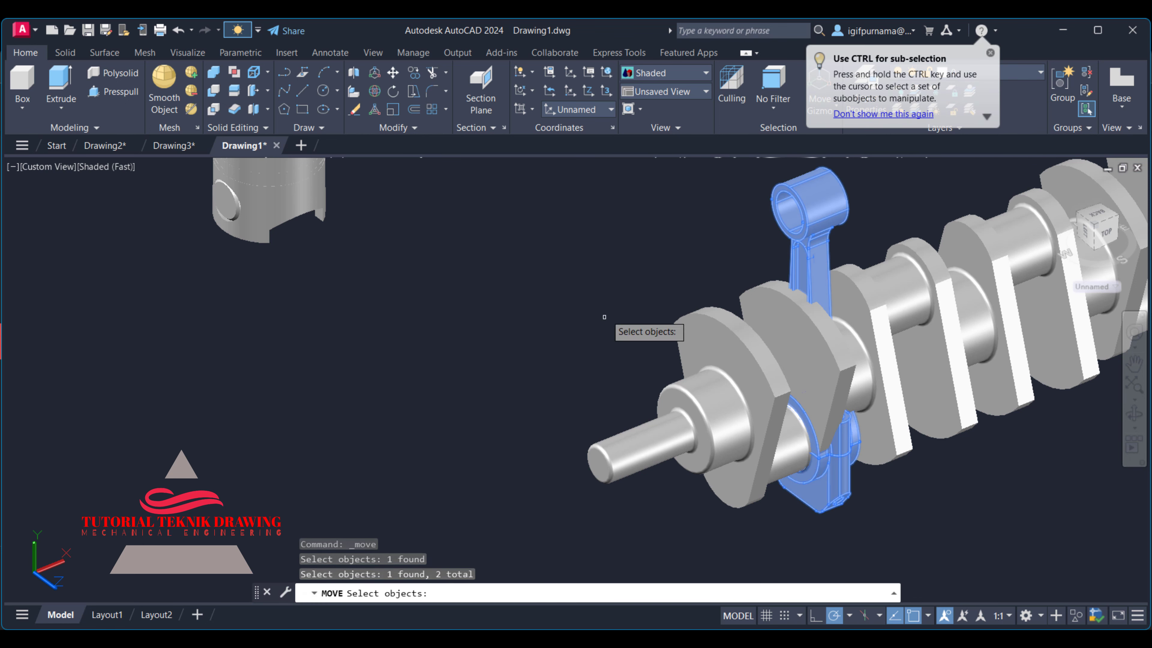
pyautogui.press('Return')
pyautogui.click(648, 276)
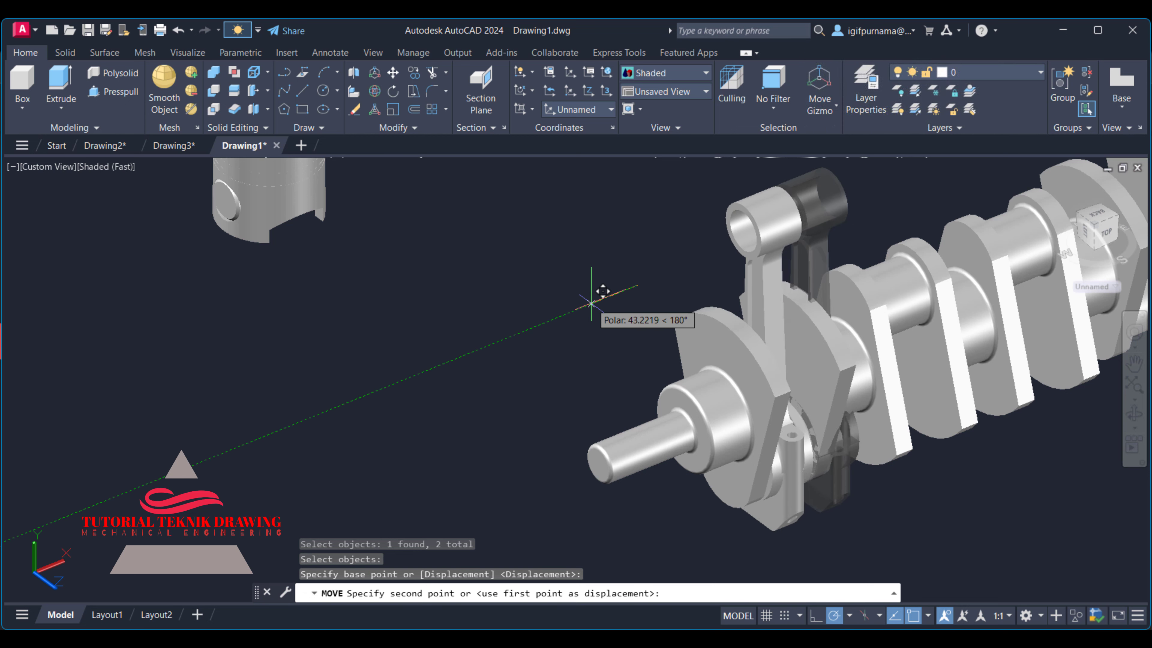
pyautogui.click(591, 303)
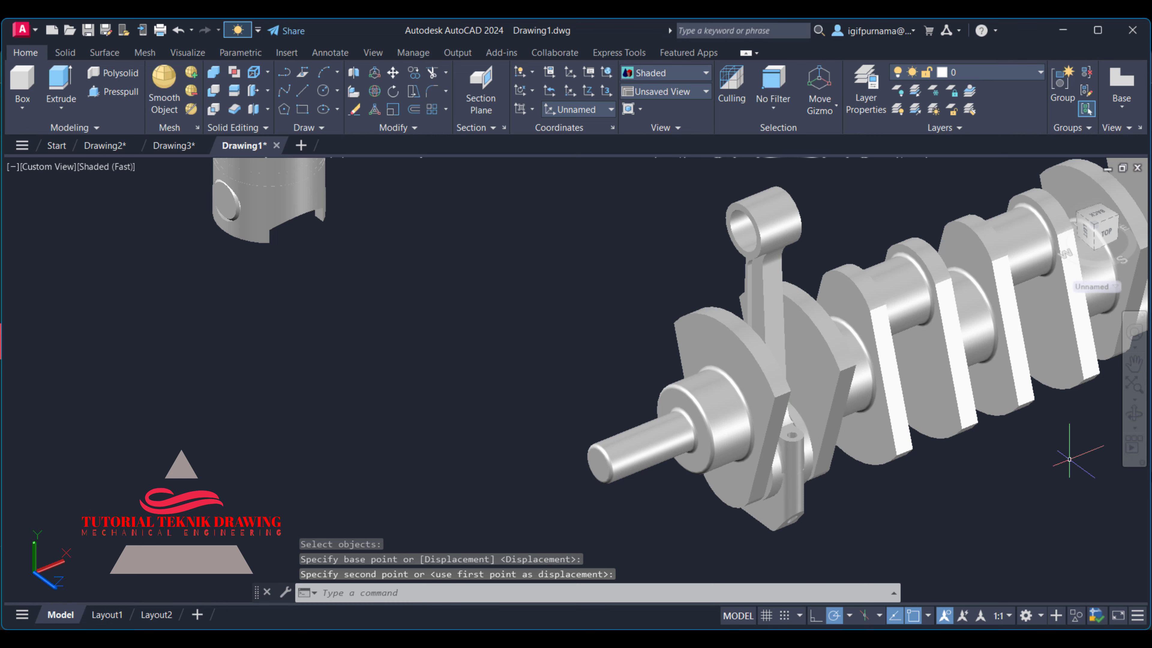
pyautogui.click(1136, 415)
pyautogui.moveTo(839, 399); pyautogui.dragTo(770, 450)
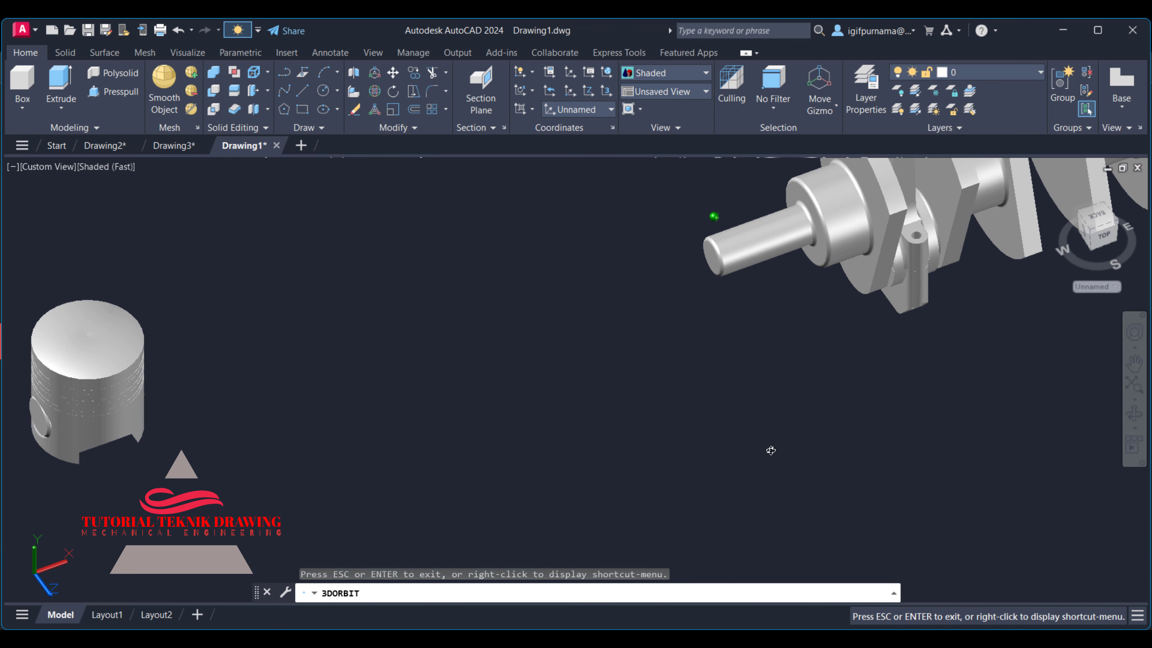
# Move the crossing-selected piston over beside the crankshaft
pyautogui.rightClick(858, 362)
pyautogui.scroll(-5, 771, 271)
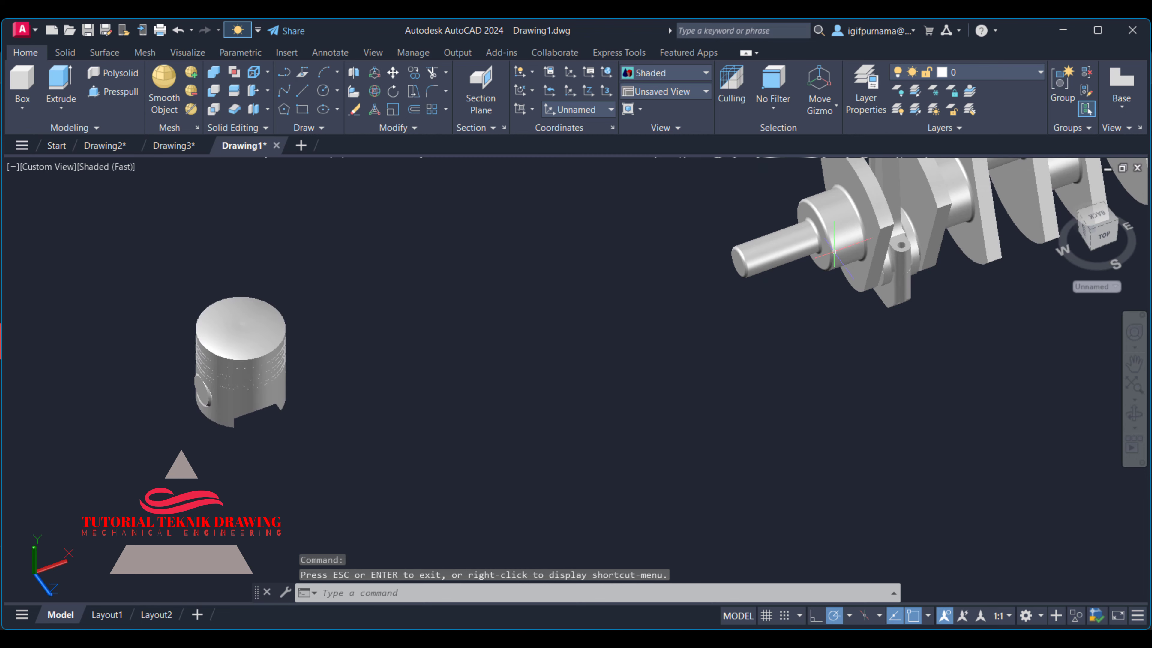
pyautogui.scroll(-3, 772, 270)
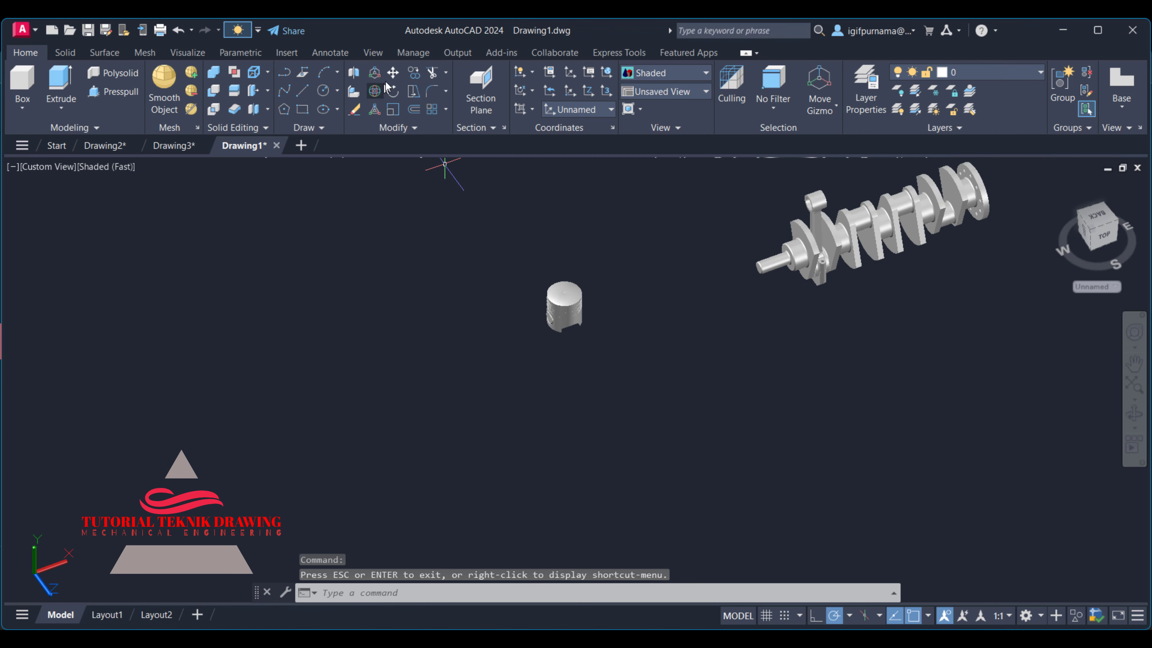
pyautogui.write('m')
pyautogui.press('Return')
pyautogui.moveTo(609, 450); pyautogui.dragTo(540, 309)
pyautogui.press('Return')
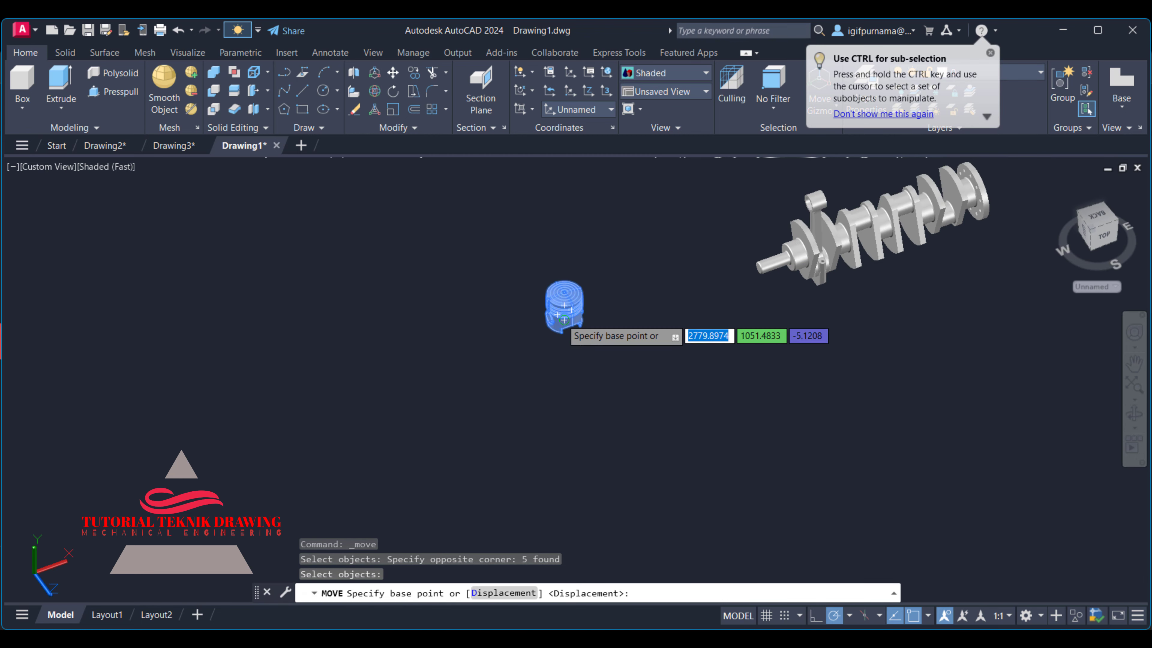
pyautogui.click(565, 313)
pyautogui.click(759, 182)
# Reorient the view and move the piston closer to the connecting rod
pyautogui.scroll(2, 799, 263)
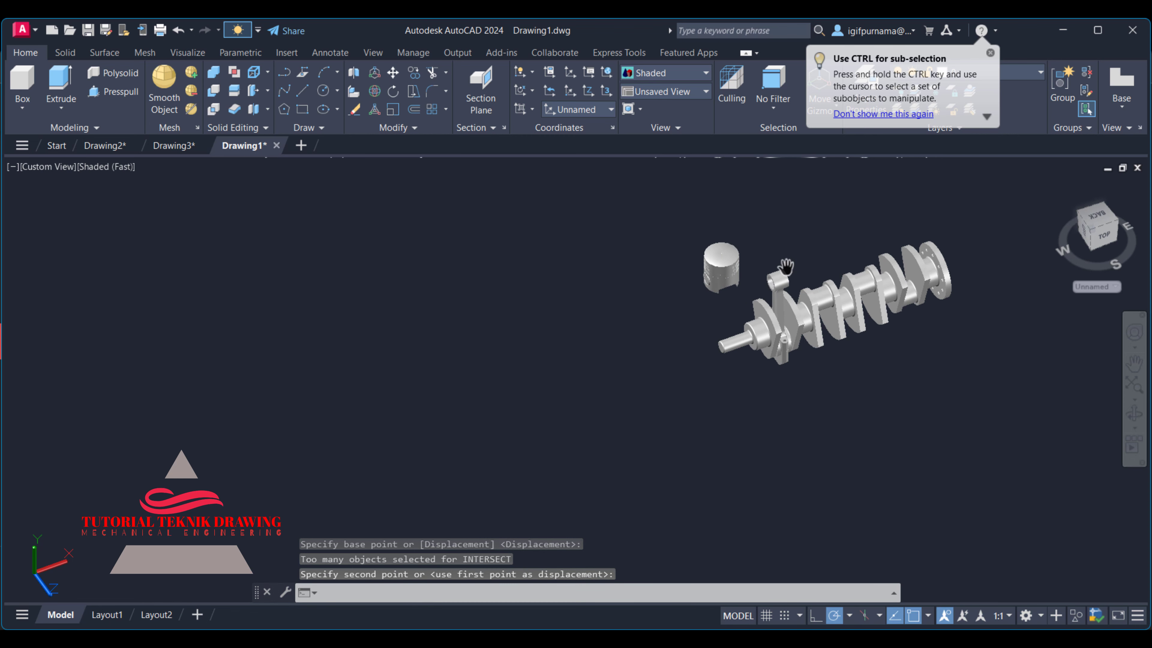
pyautogui.scroll(3, 799, 263)
pyautogui.scroll(3, 799, 263)
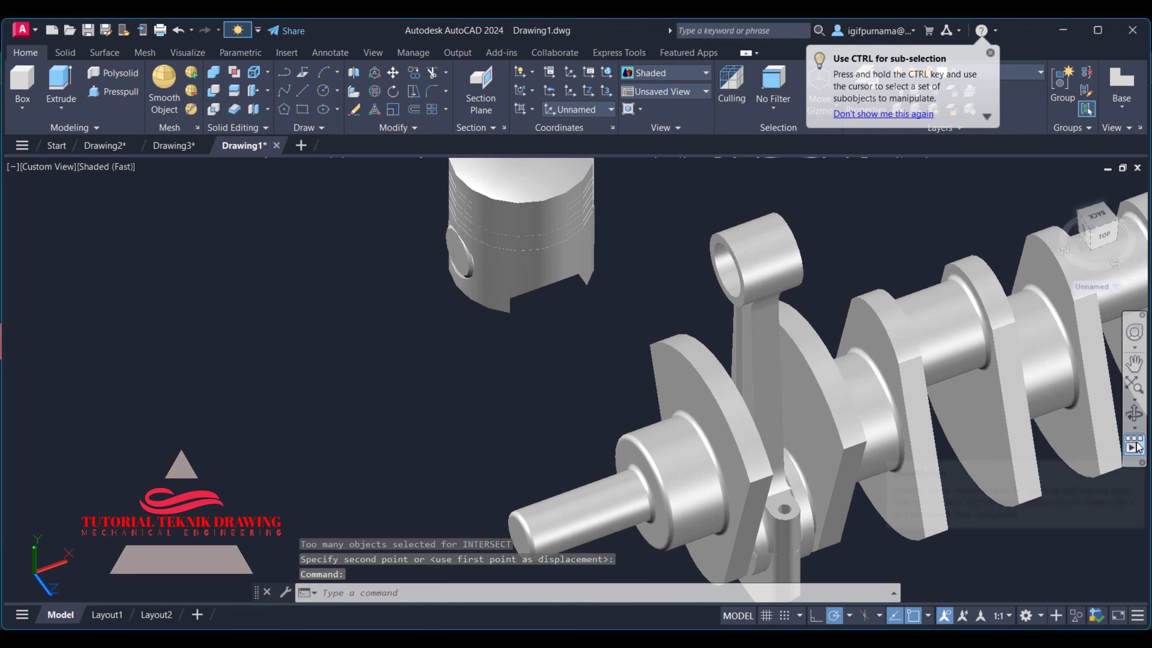
pyautogui.click(1134, 413)
pyautogui.scroll(-3, 812, 308)
pyautogui.scroll(-1, 829, 311)
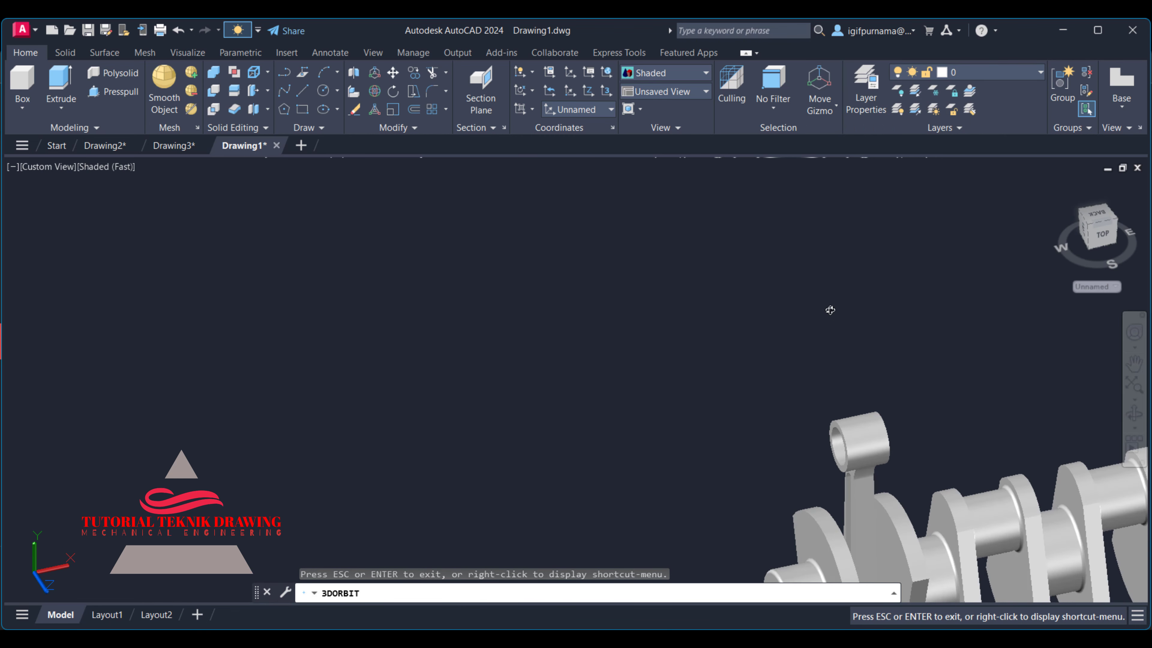
pyautogui.scroll(-1, 829, 312)
pyautogui.rightClick(829, 312)
pyautogui.click(832, 257)
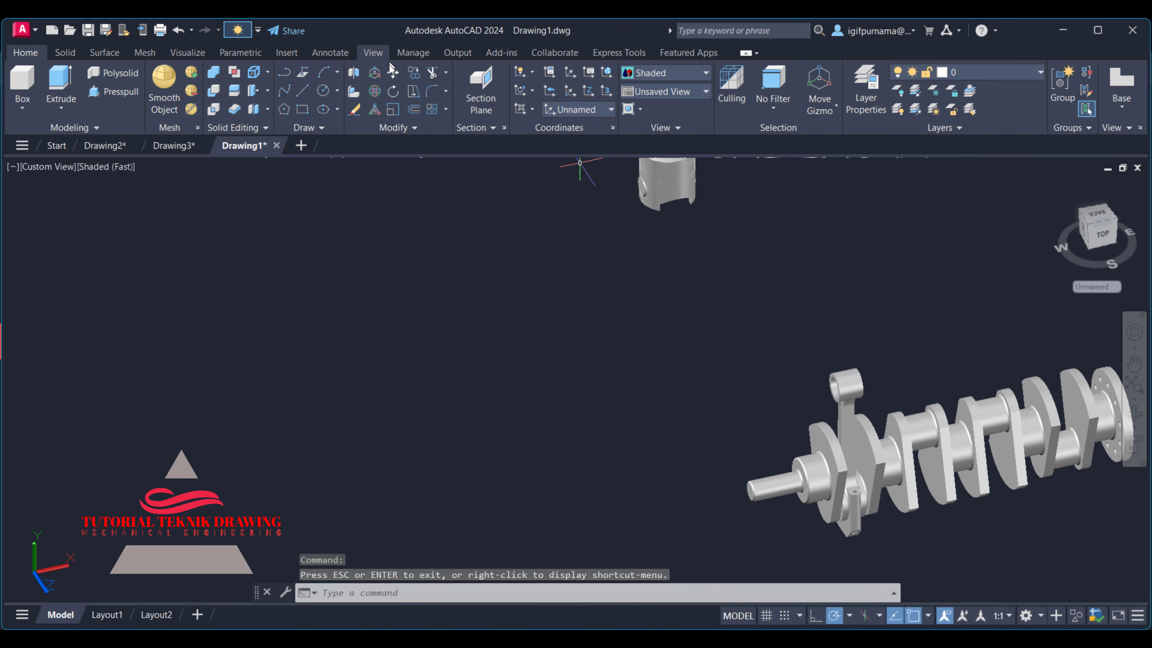
pyautogui.click(393, 77)
pyautogui.click(776, 252)
pyautogui.click(635, 158)
pyautogui.press('Return')
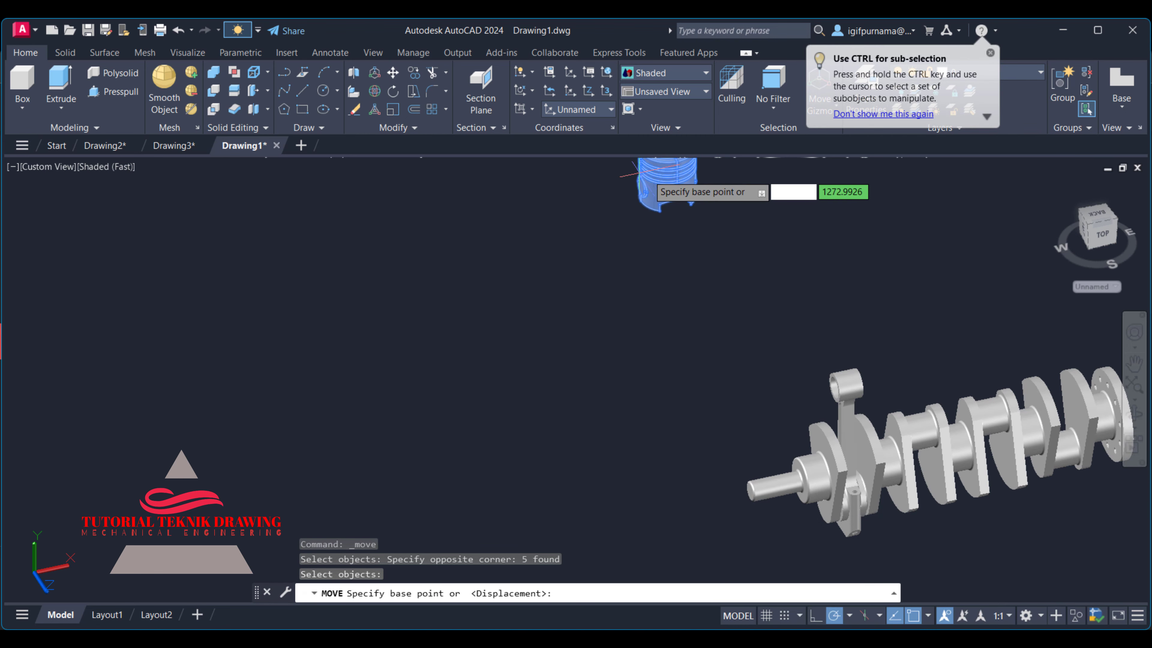
pyautogui.click(666, 182)
pyautogui.click(828, 339)
# In the Front view, move the piston level with the rod's end
pyautogui.click(1100, 243)
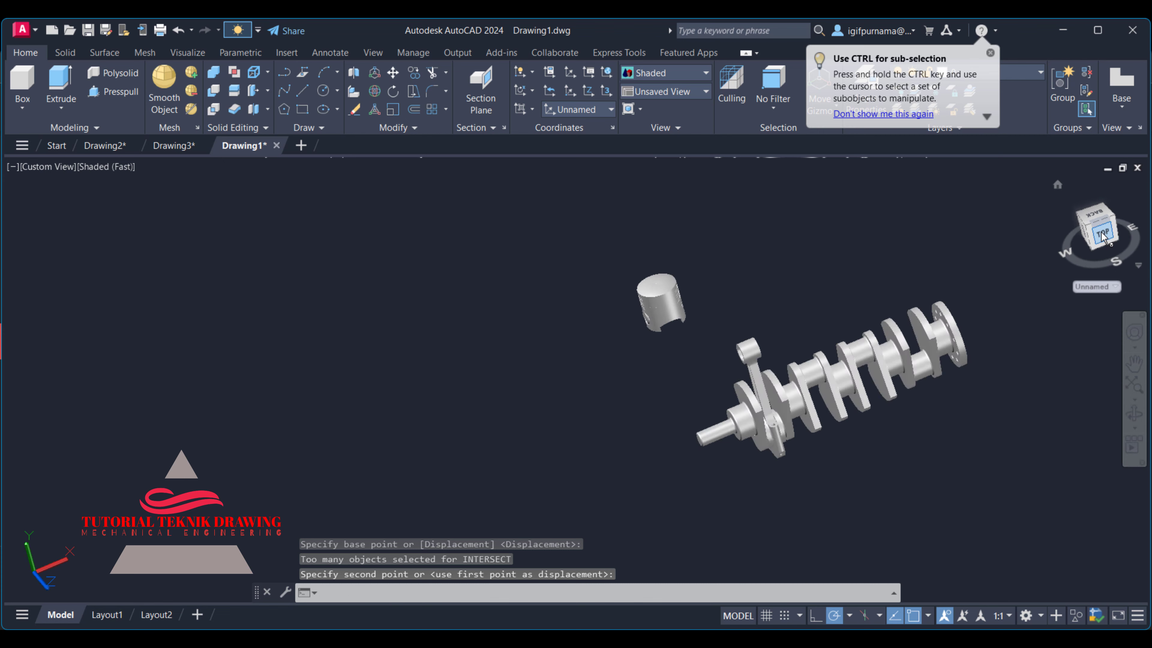
pyautogui.click(392, 72)
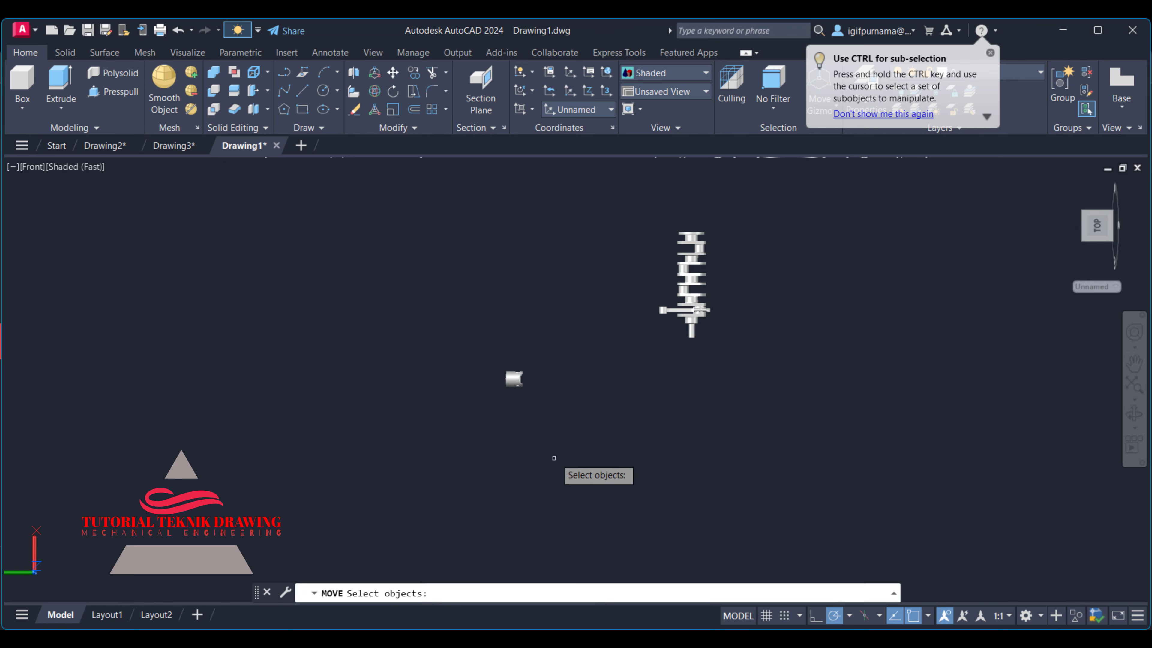
pyautogui.click(552, 463)
pyautogui.click(471, 358)
pyautogui.press('Return')
pyautogui.click(527, 378)
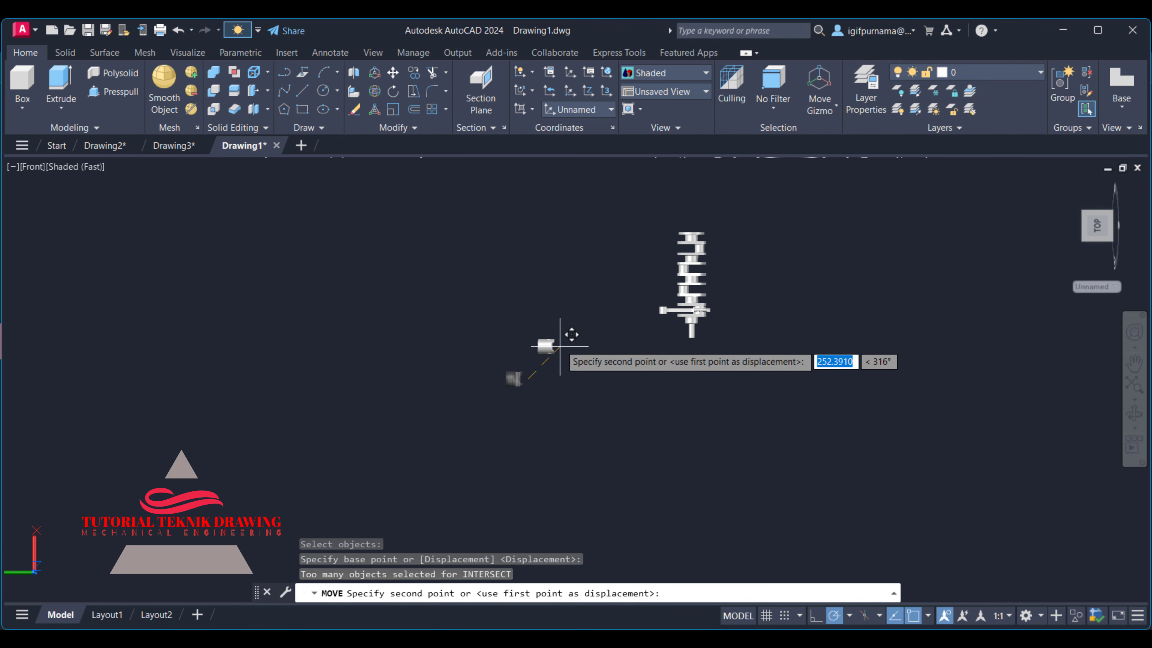
pyautogui.scroll(2, 562, 338)
pyautogui.scroll(2, 655, 314)
pyautogui.scroll(3, 668, 303)
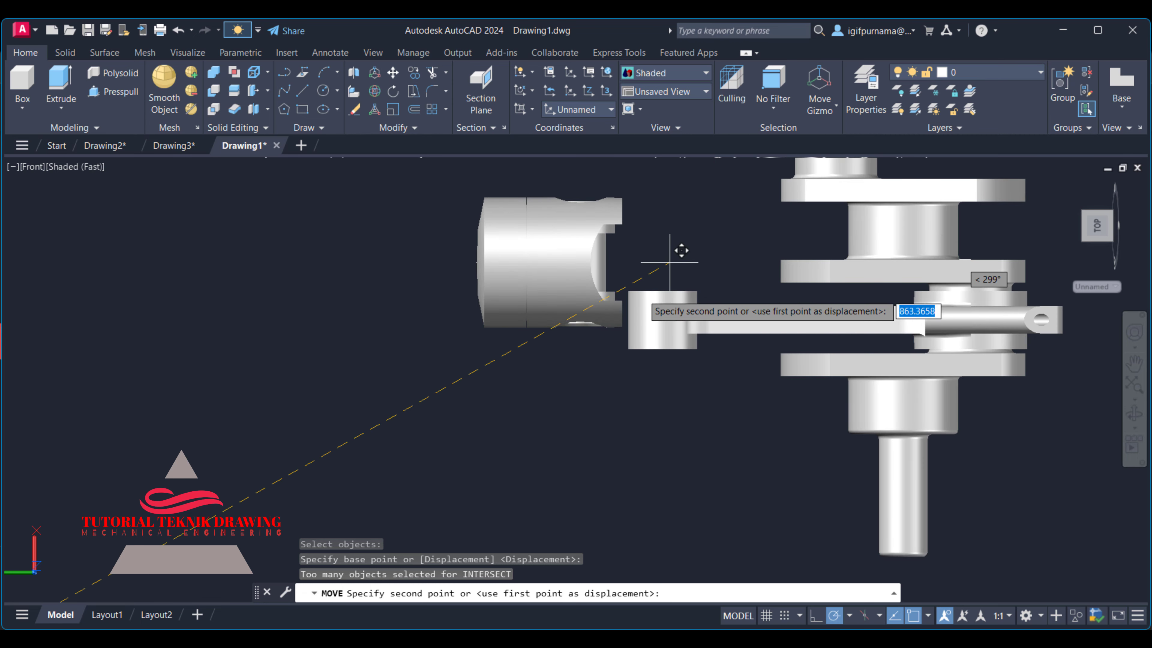
pyautogui.click(622, 419)
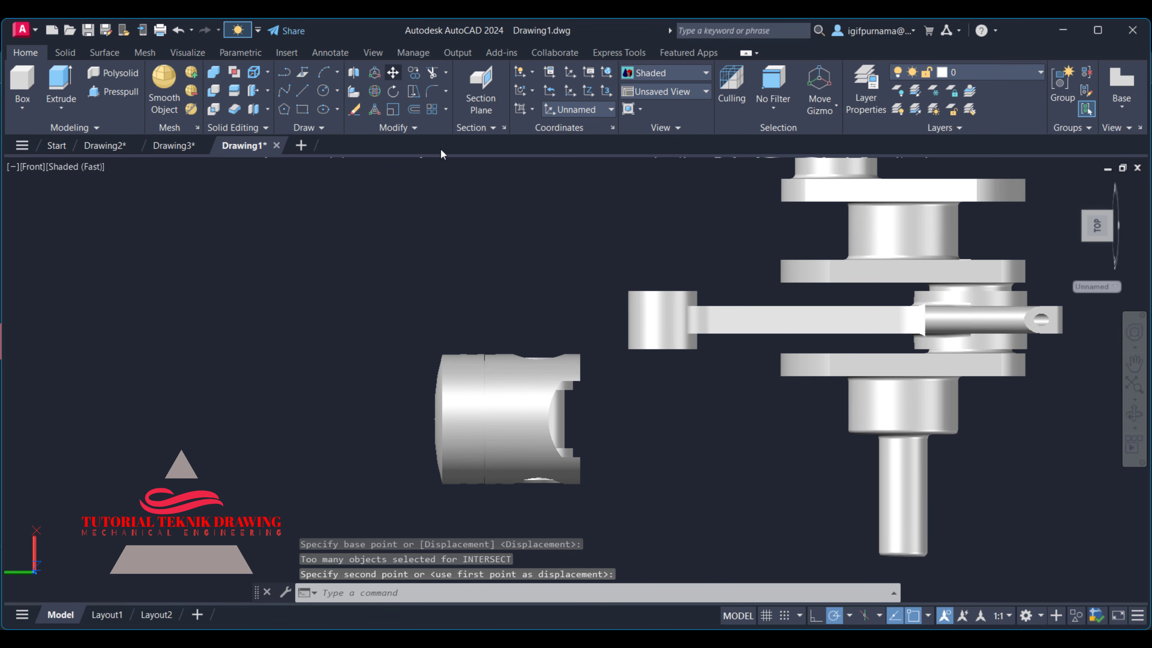
# Seat the piston by its edge onto the connecting rod's small end
pyautogui.click(393, 73)
pyautogui.click(616, 515)
pyautogui.click(449, 415)
pyautogui.press('Return')
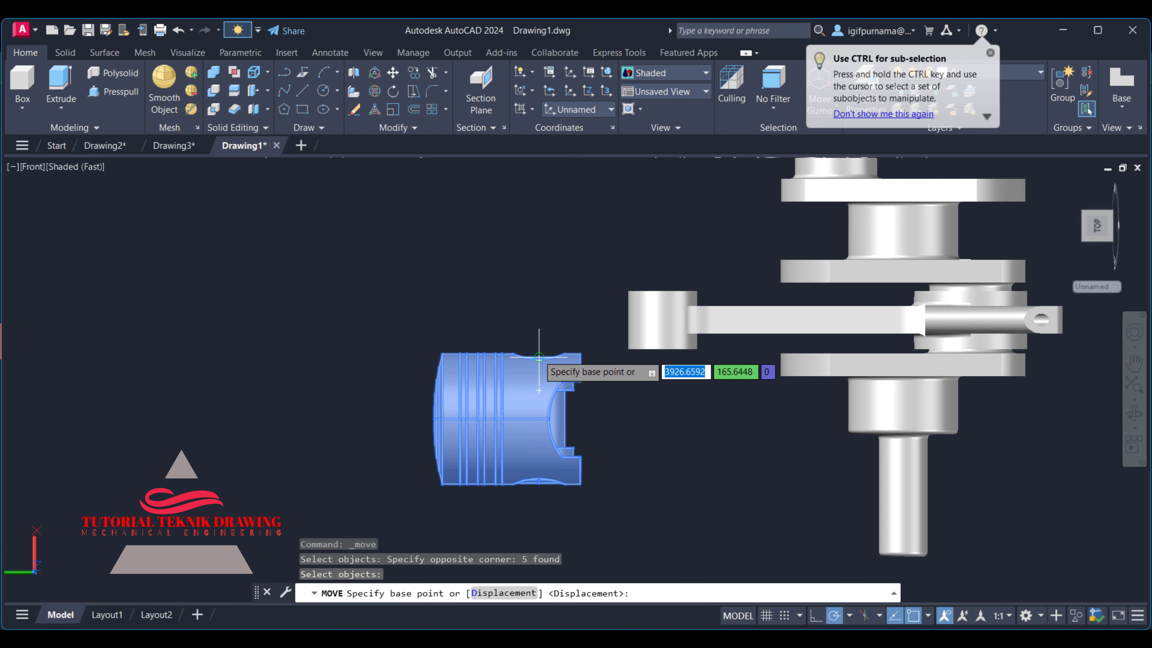
pyautogui.click(539, 357)
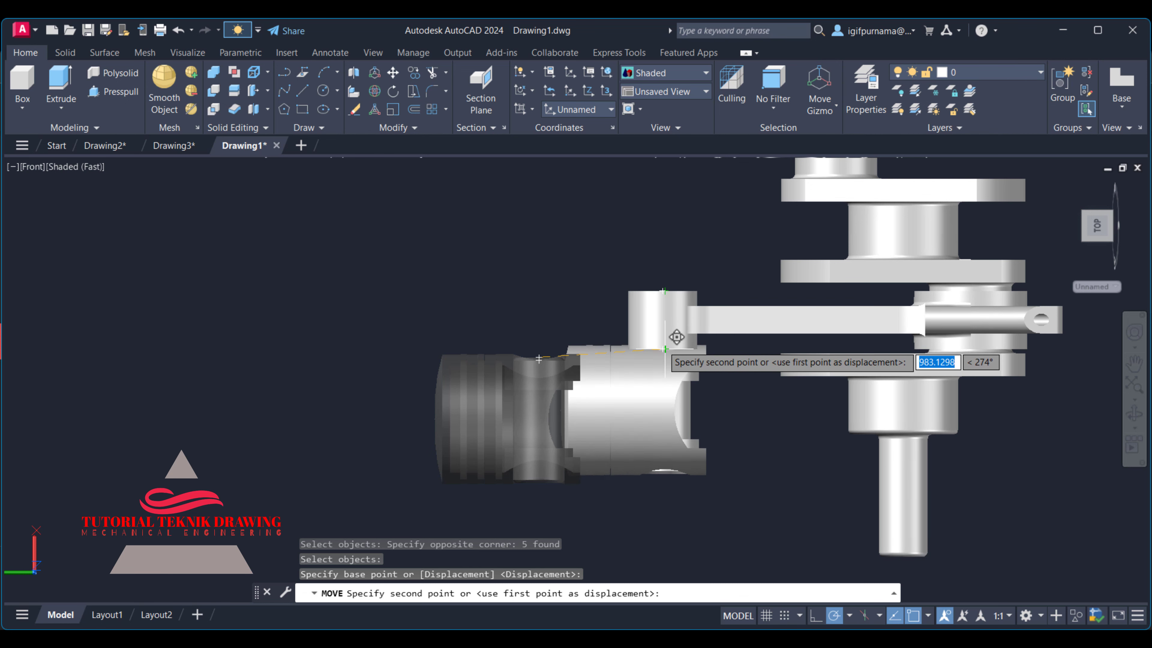
pyautogui.click(665, 350)
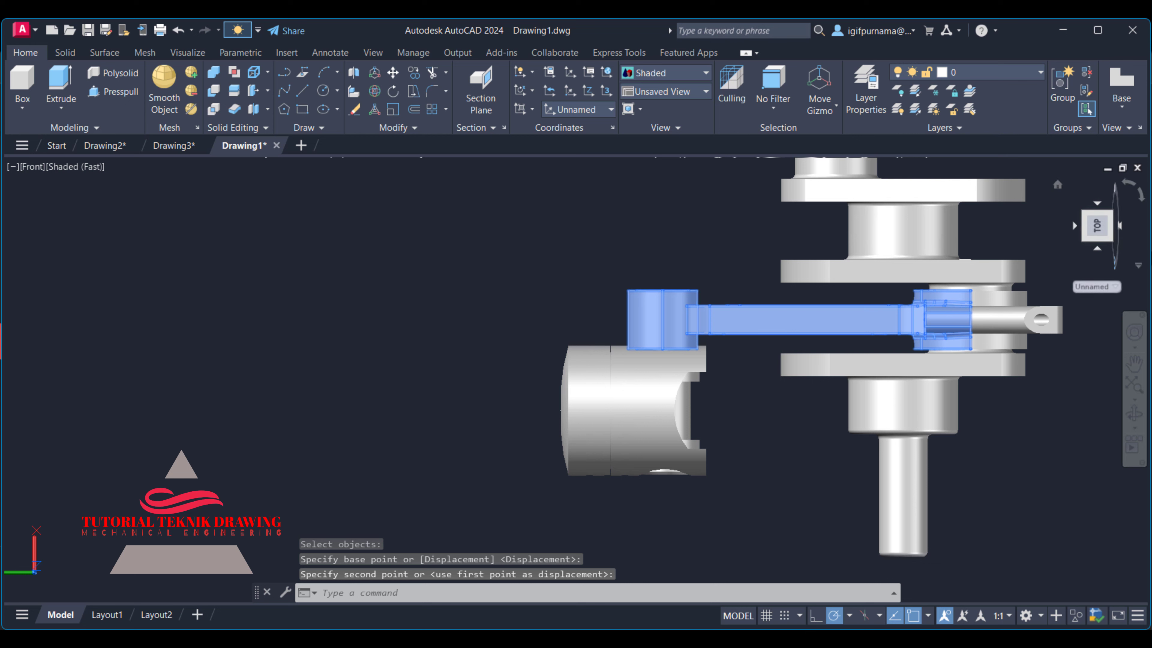
pyautogui.click(1057, 186)
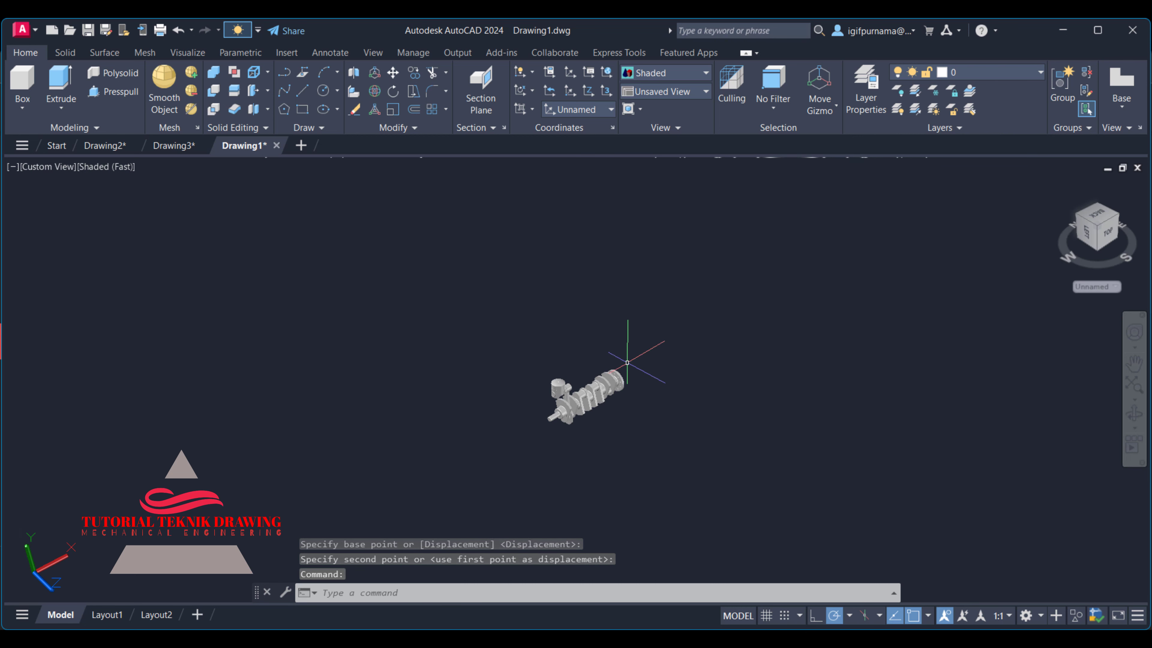
# Zoom, pan and orbit around the piston, rod and crankshaft assembly
pyautogui.scroll(2, 532, 403)
pyautogui.scroll(2, 532, 408)
pyautogui.scroll(3, 534, 422)
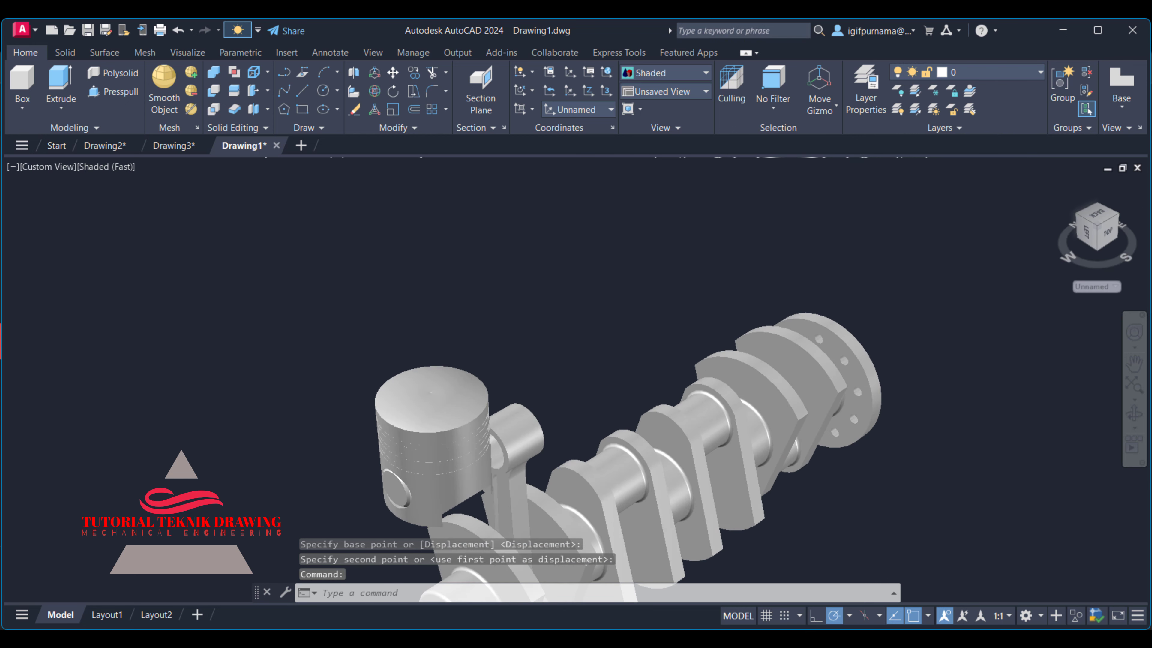
pyautogui.scroll(3, 538, 450)
pyautogui.moveTo(538, 451)
pyautogui.mouseDown()
pyautogui.moveTo(628, 359)
pyautogui.moveTo(639, 287)
pyautogui.moveTo(669, 252)
pyautogui.mouseUp()
pyautogui.press('Escape')
pyautogui.click(1134, 414)
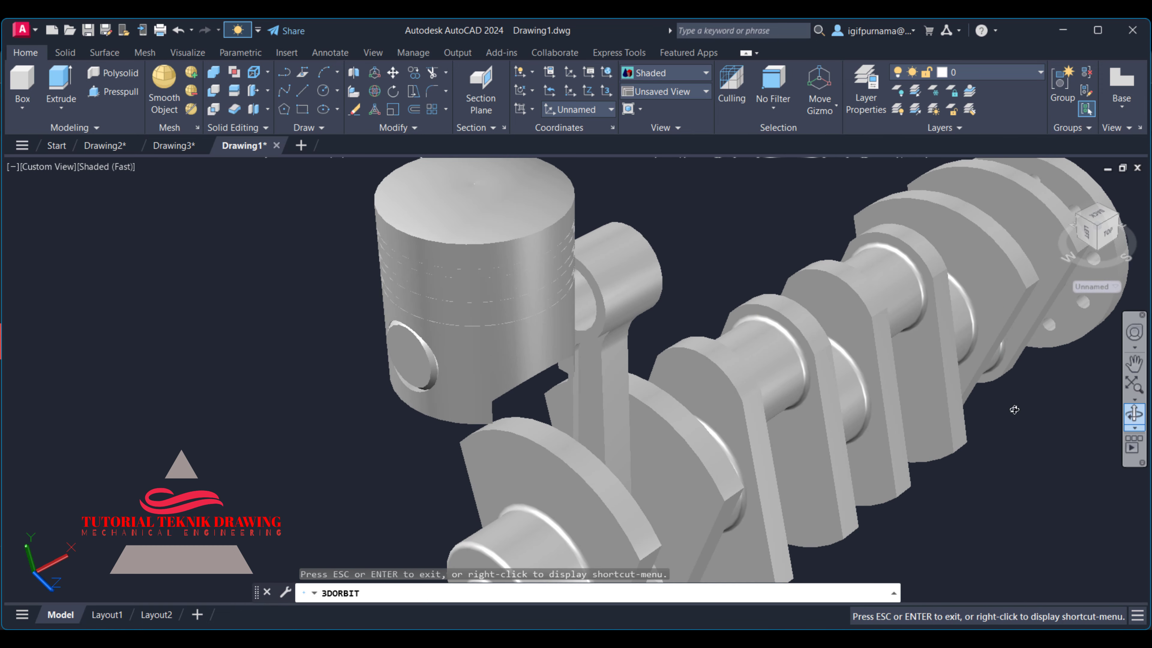
pyautogui.moveTo(596, 227); pyautogui.dragTo(597, 326)
pyautogui.moveTo(638, 408); pyautogui.dragTo(635, 411)
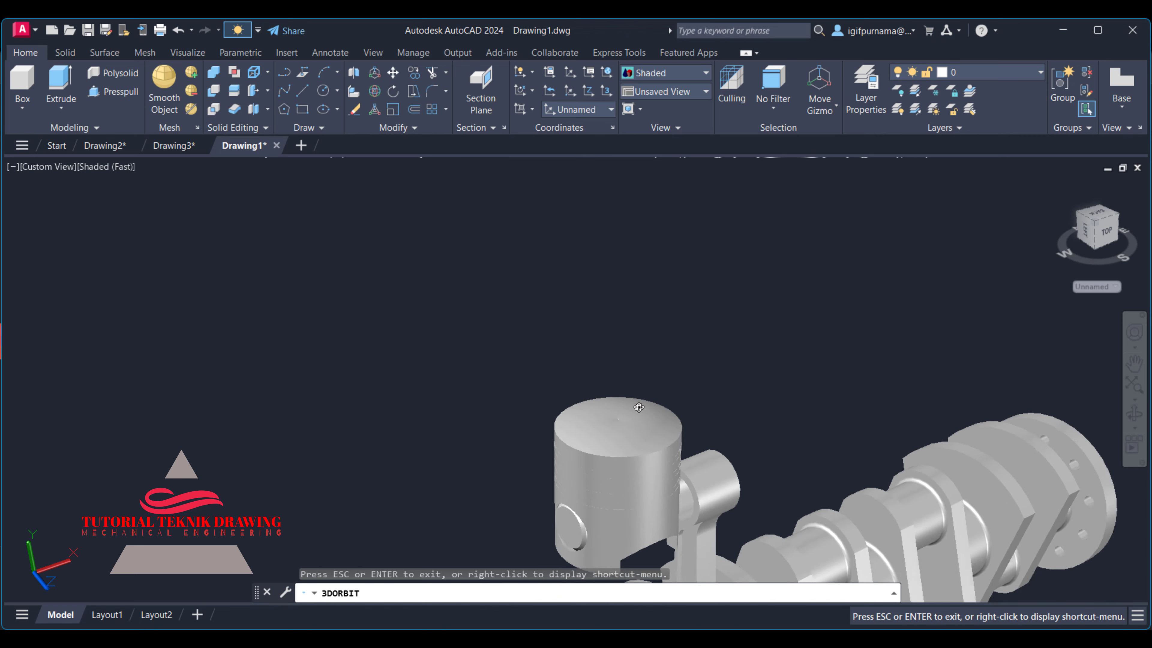
pyautogui.rightClick(751, 290)
pyautogui.click(764, 292)
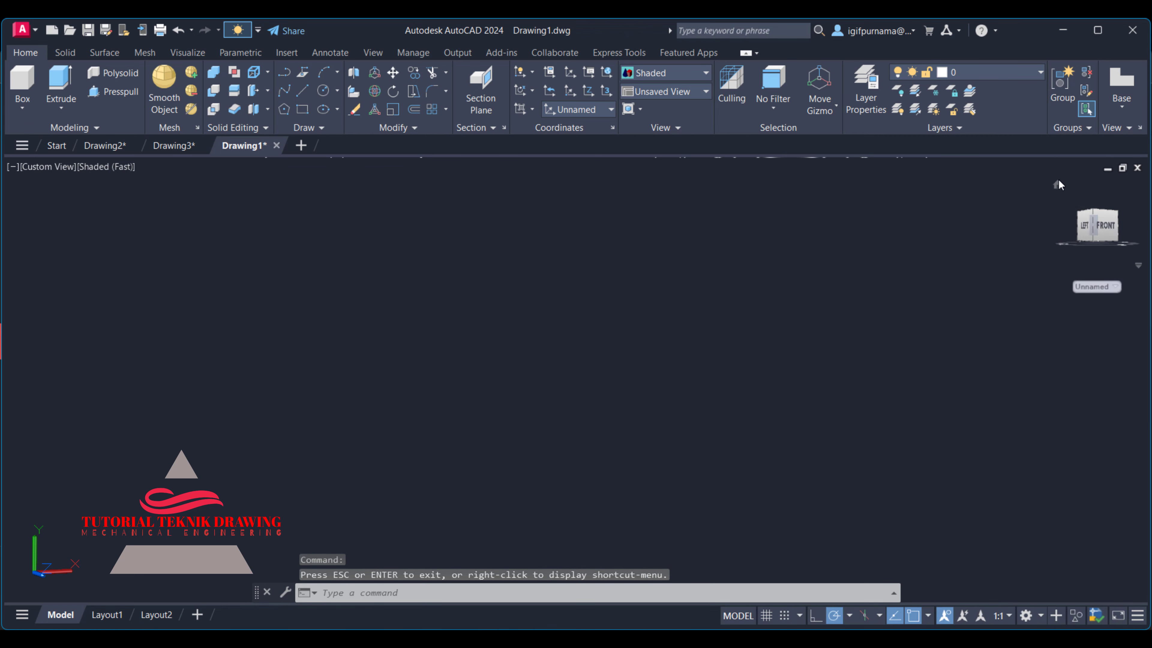
# Reset to the Home view, then switch to the SW Isometric preset view
pyautogui.click(1057, 184)
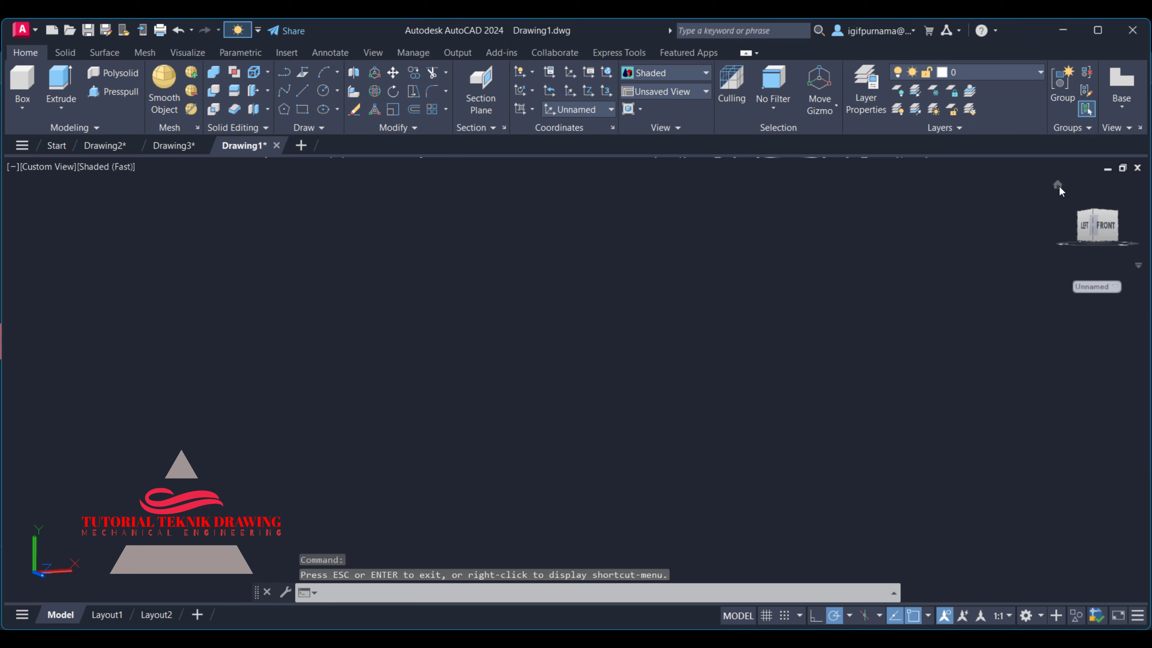
pyautogui.click(689, 92)
pyautogui.click(676, 193)
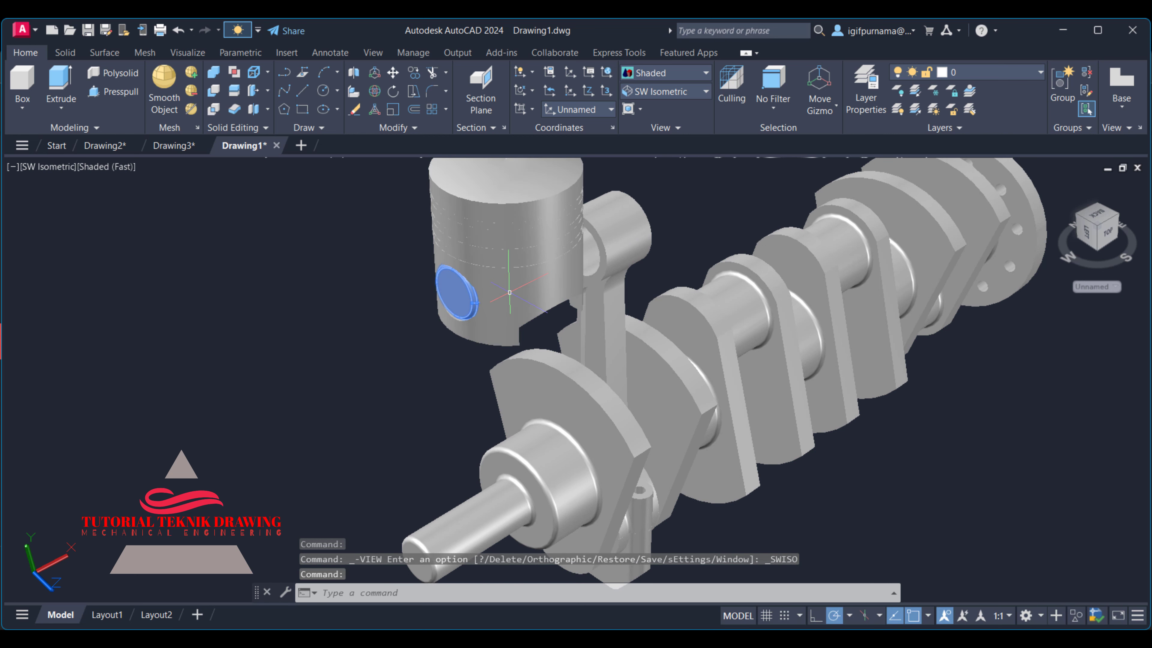
# Pan the view to show the piston top and submit the typed 'bt' command
pyautogui.scroll(2, 591, 257)
pyautogui.moveTo(591, 257); pyautogui.dragTo(590, 316, button='middle')
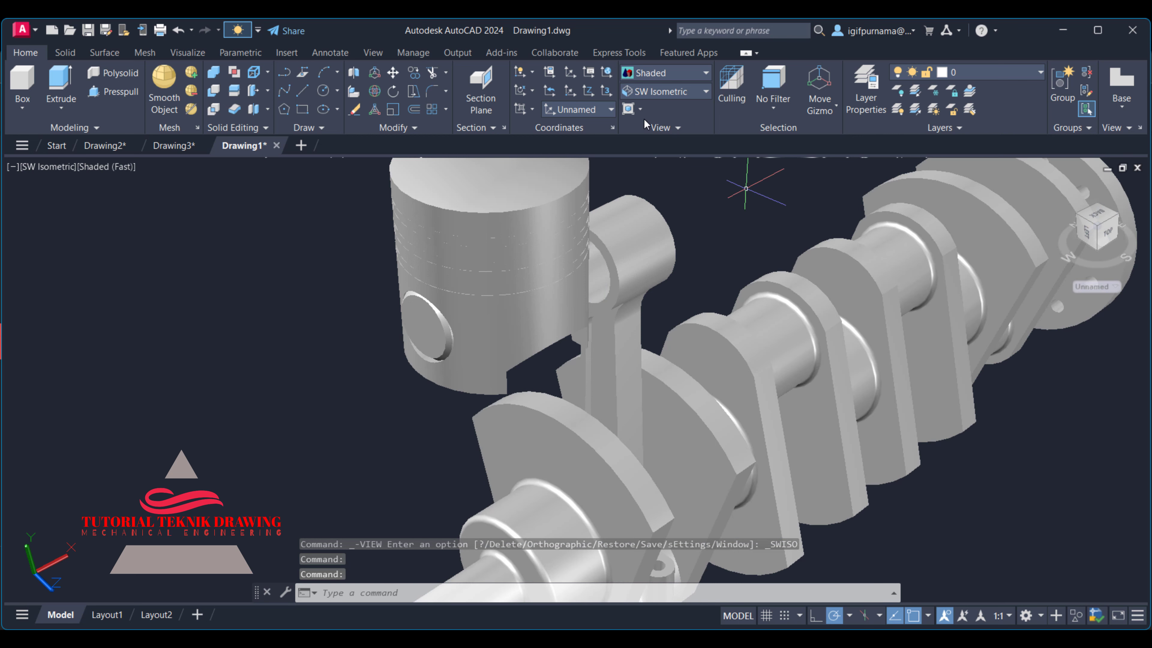
pyautogui.scroll(-2, 1097, 313)
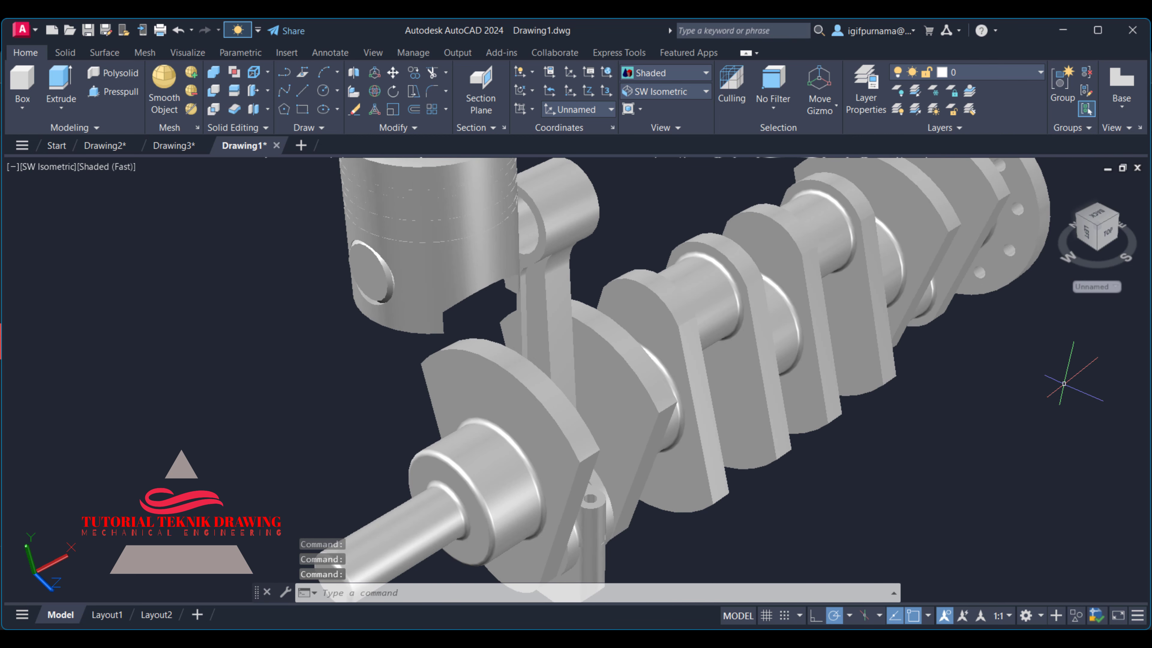
pyautogui.write('robt')
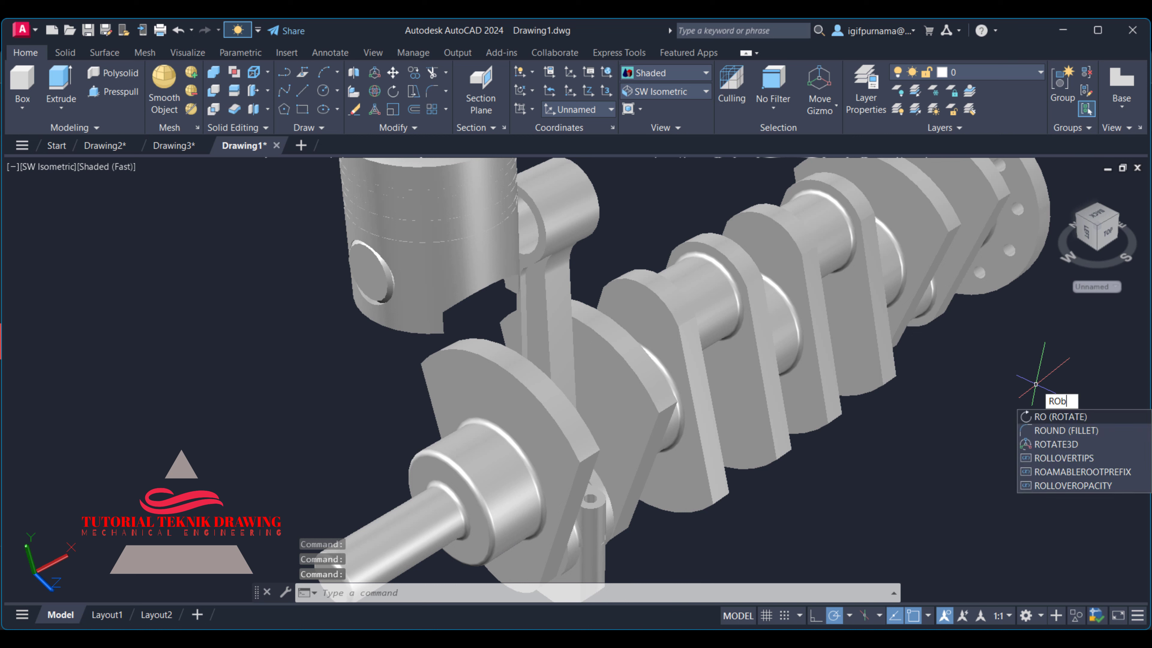
pyautogui.press('Return')
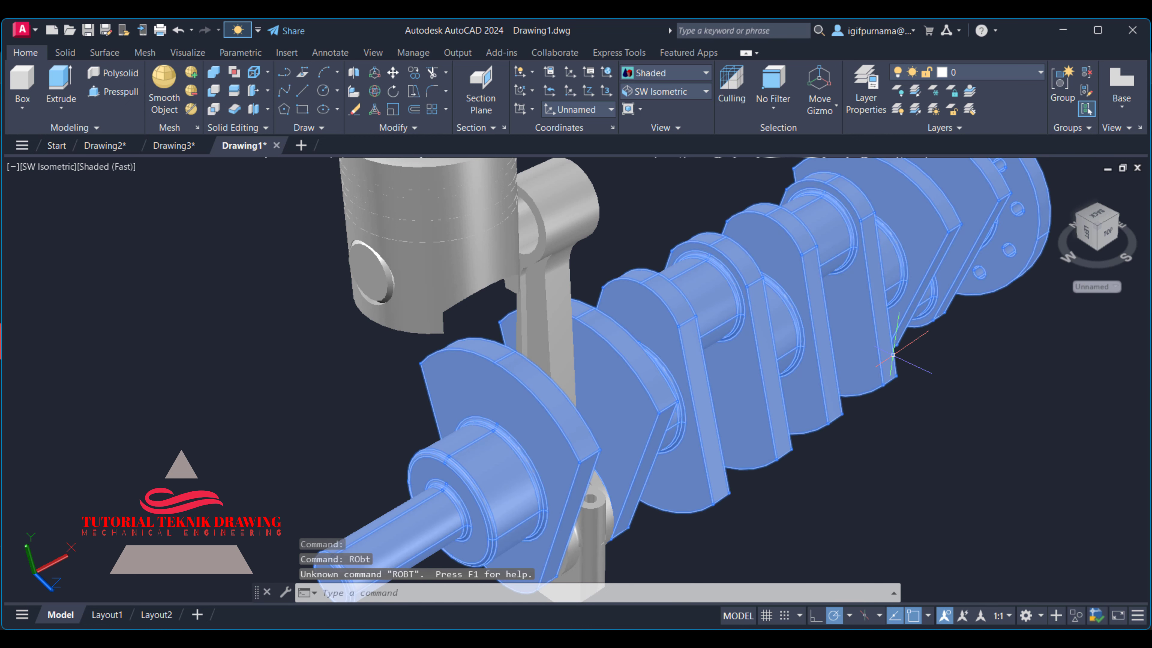
# Orbit the model toward a top-down view and pan the crankshaft back into view
pyautogui.write('it')
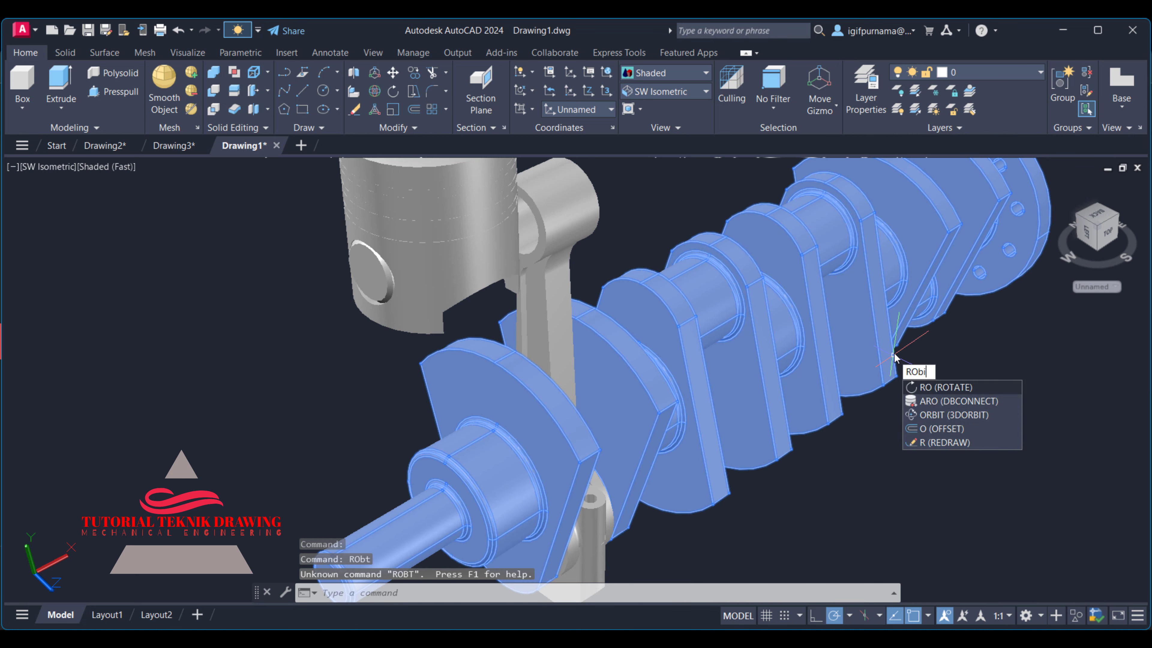
pyautogui.press('Return')
pyautogui.scroll(-5, 802, 305)
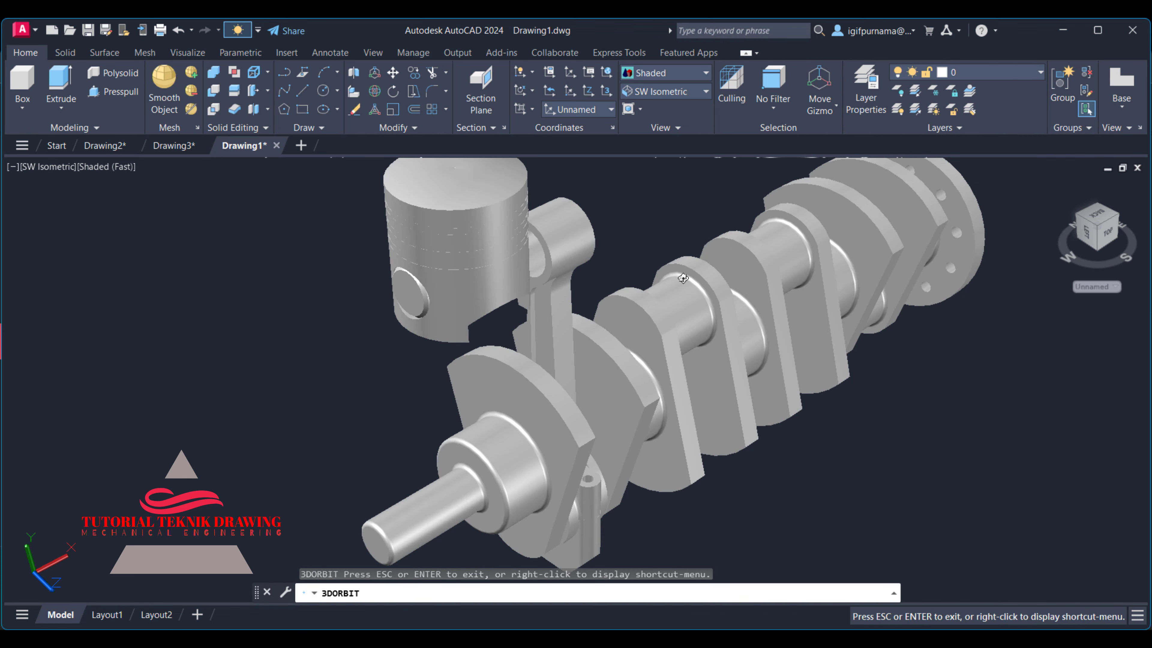
pyautogui.scroll(3, 640, 290)
pyautogui.scroll(2, 687, 304)
pyautogui.scroll(-3, 689, 304)
pyautogui.scroll(-3, 688, 304)
pyautogui.moveTo(688, 304)
pyautogui.mouseDown()
pyautogui.moveTo(732, 252)
pyautogui.moveTo(761, 334)
pyautogui.moveTo(638, 504)
pyautogui.moveTo(597, 521)
pyautogui.mouseUp()
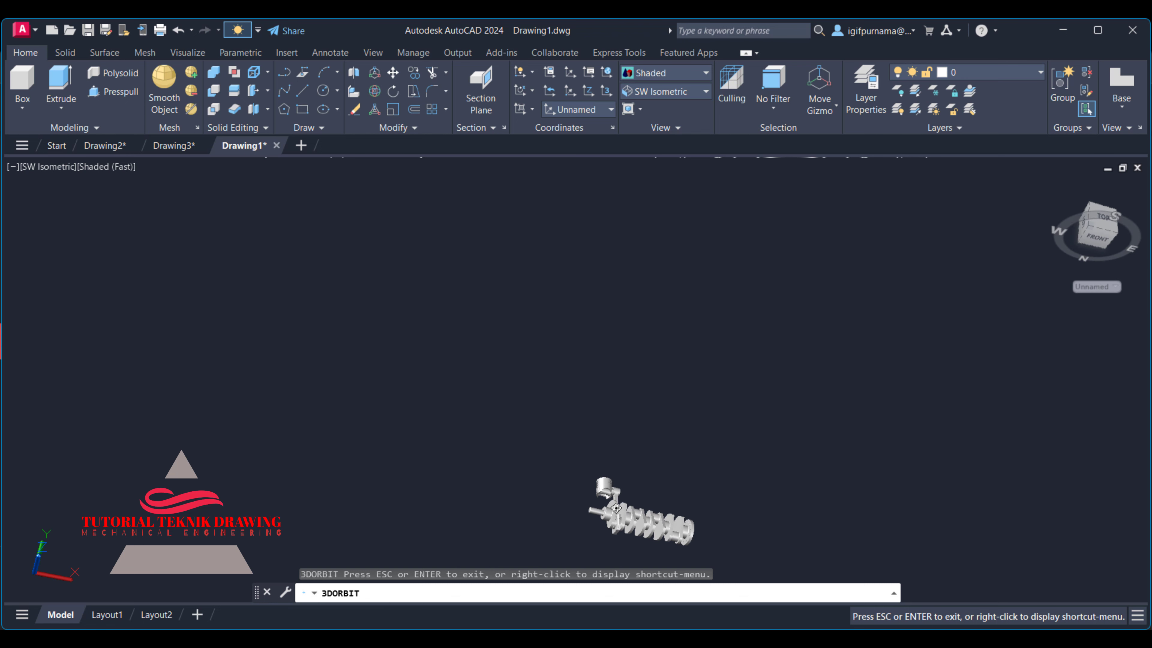
pyautogui.moveTo(679, 501); pyautogui.dragTo(683, 307, button='middle')
# Zoom in close on the piston and the shaft's front end, then exit orbit
pyautogui.scroll(2, 615, 384)
pyautogui.scroll(3, 703, 374)
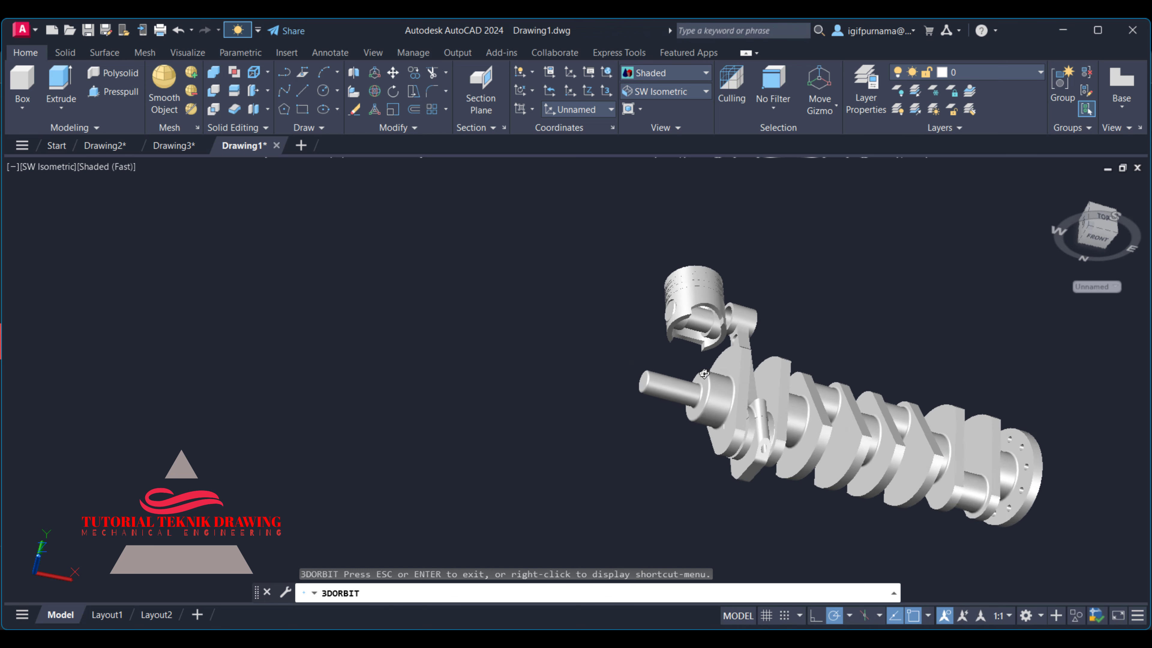
pyautogui.scroll(2, 804, 327)
pyautogui.scroll(2, 949, 326)
pyautogui.scroll(2, 1002, 268)
pyautogui.scroll(-1, 787, 507)
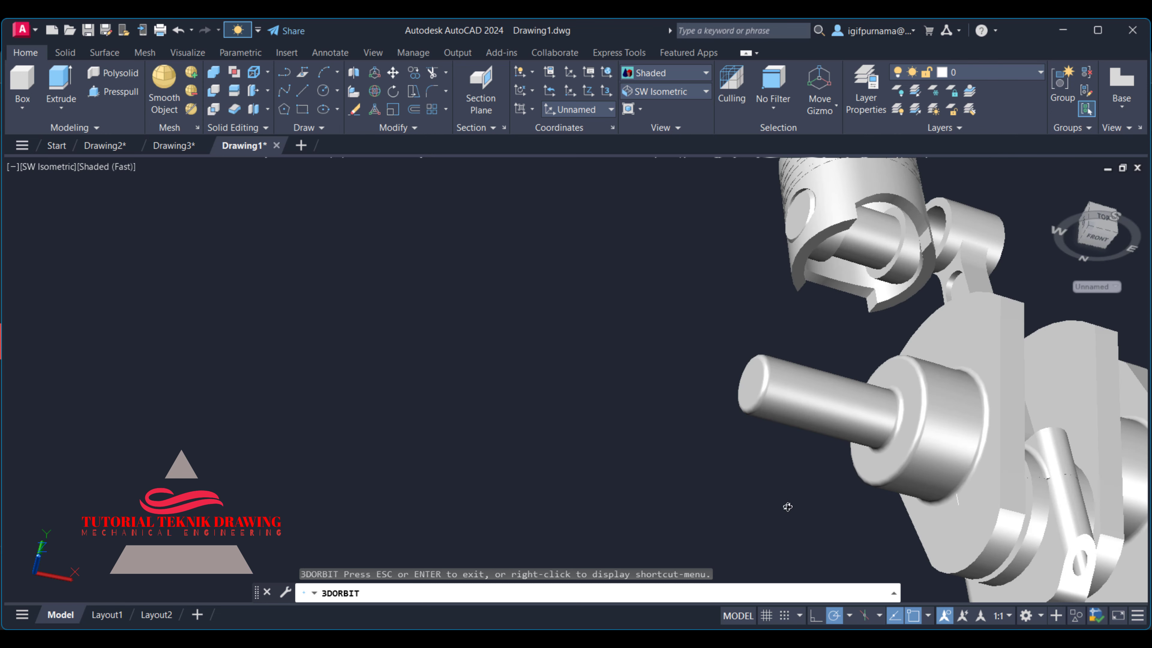
pyautogui.scroll(1, 1000, 200)
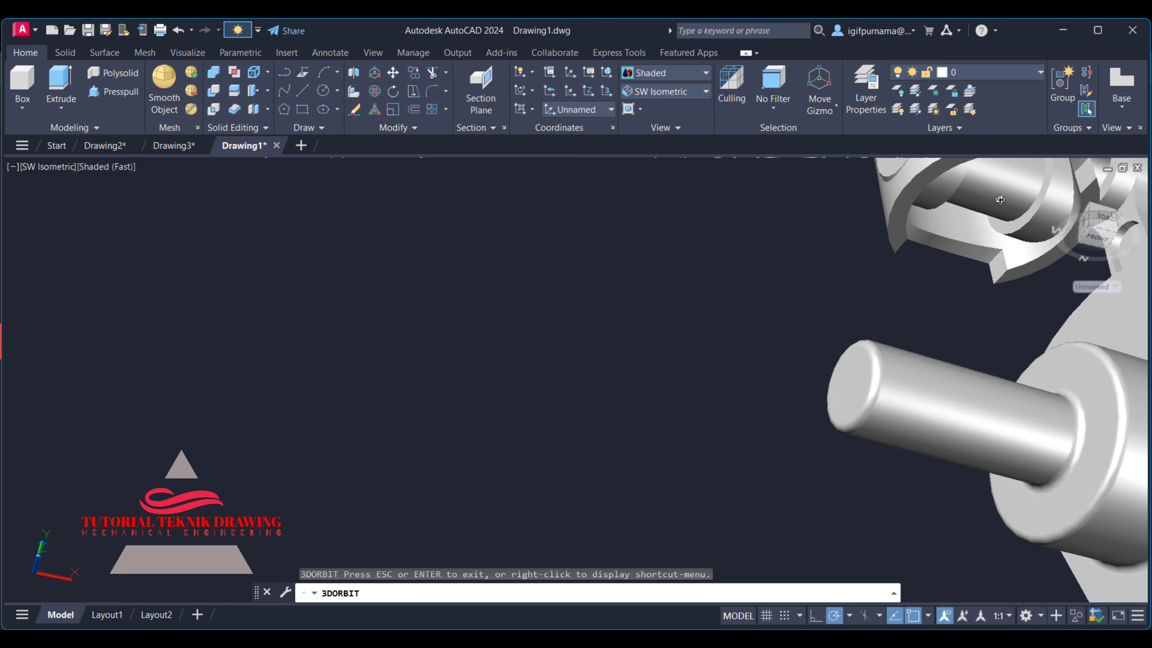
pyautogui.scroll(-2, 1001, 205)
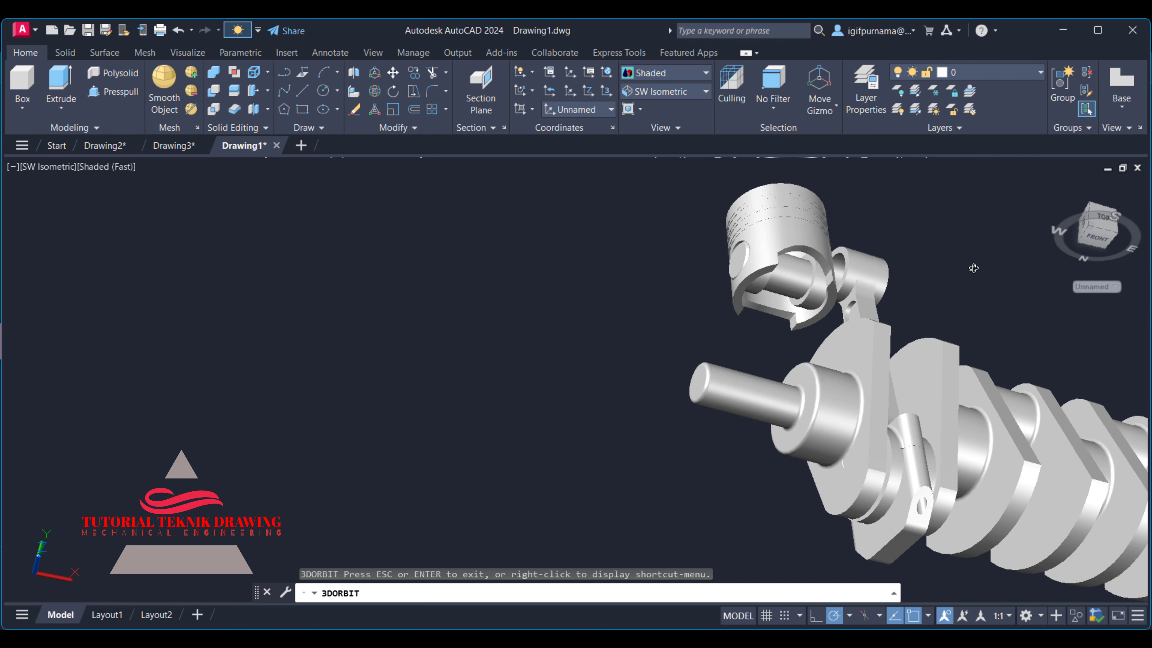
pyautogui.scroll(2, 973, 269)
pyautogui.rightClick(572, 281)
pyautogui.click(594, 289)
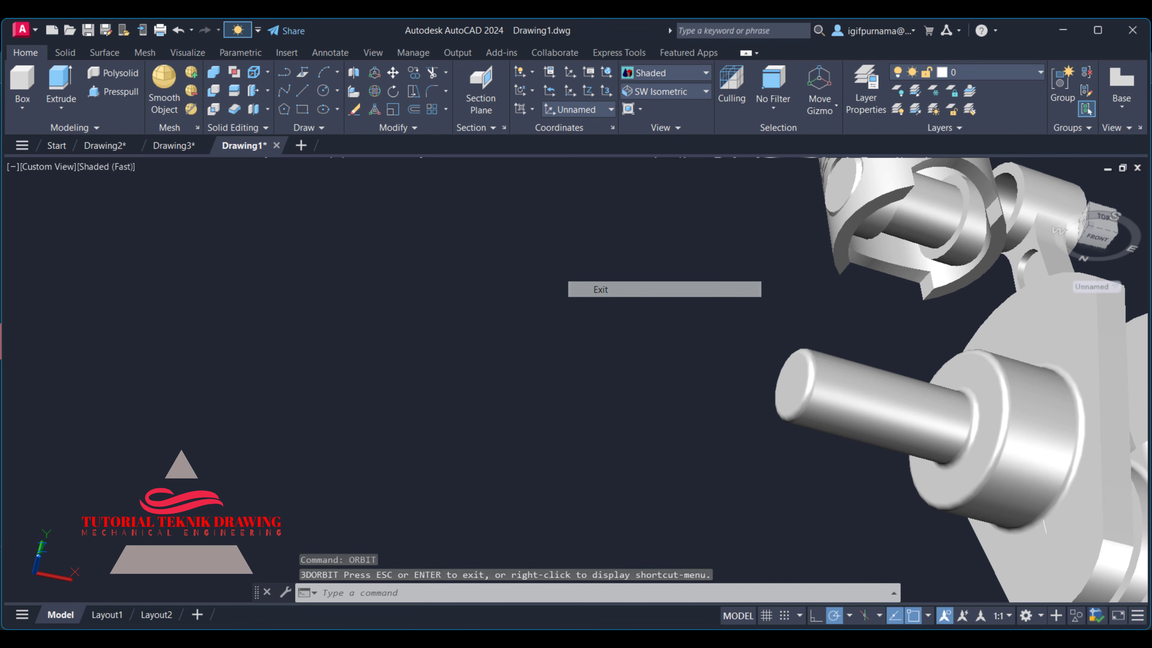
# Trial-move the piston onto the connecting rod's small end, then undo the move
pyautogui.click(392, 73)
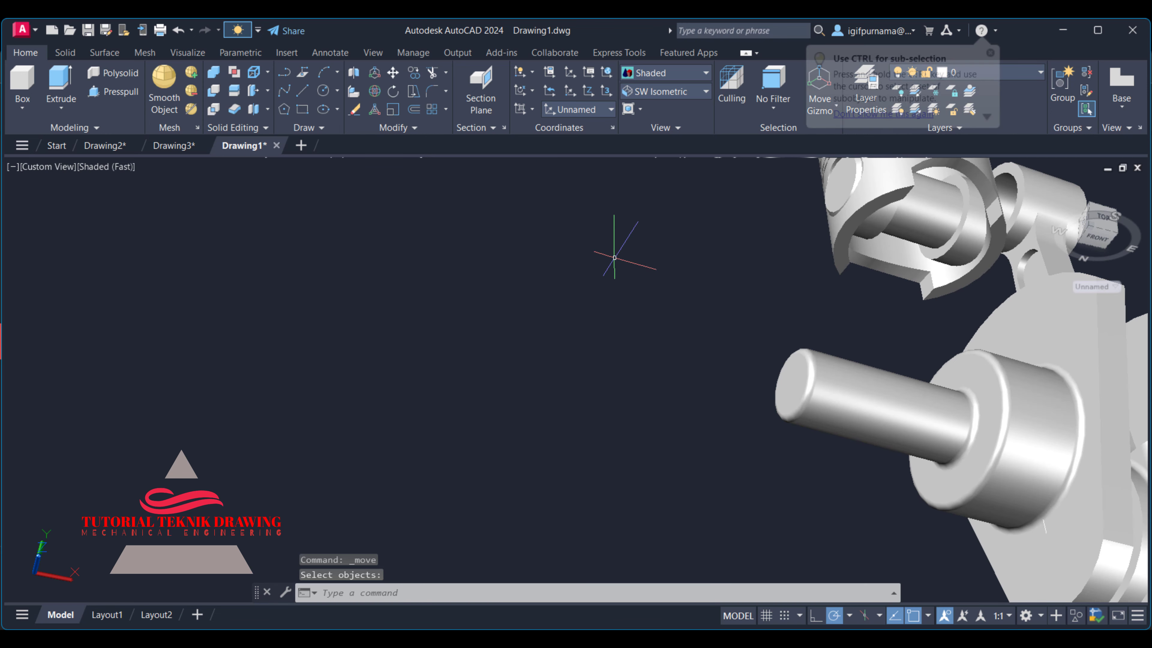
pyautogui.moveTo(604, 259); pyautogui.dragTo(358, 353, button='middle')
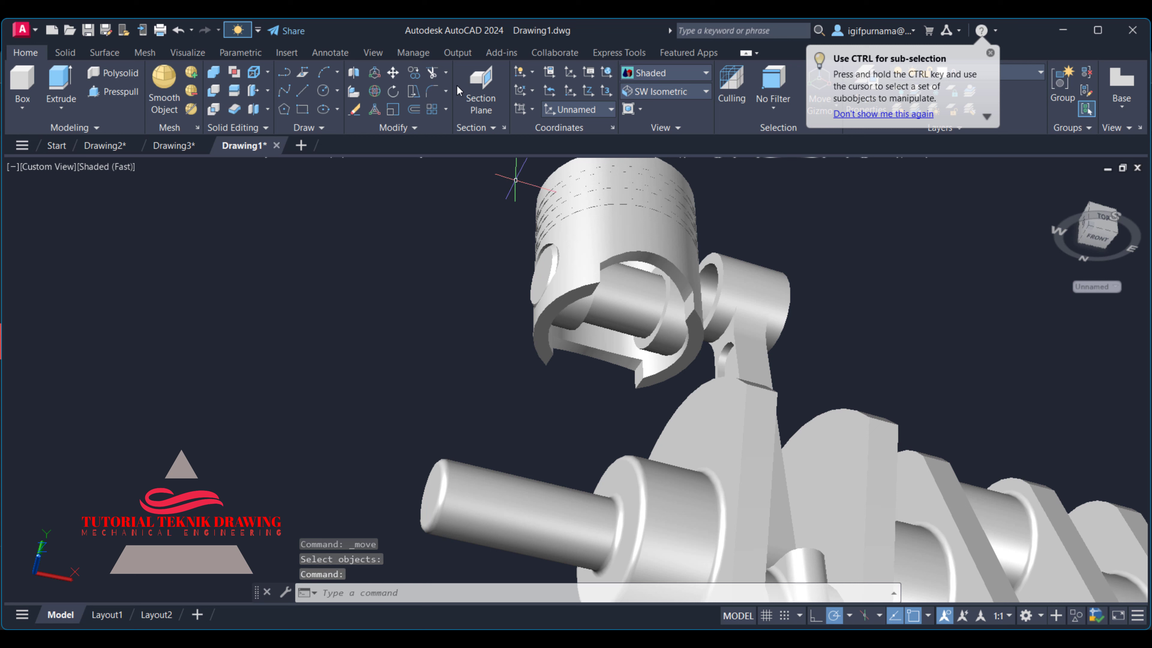
pyautogui.click(393, 73)
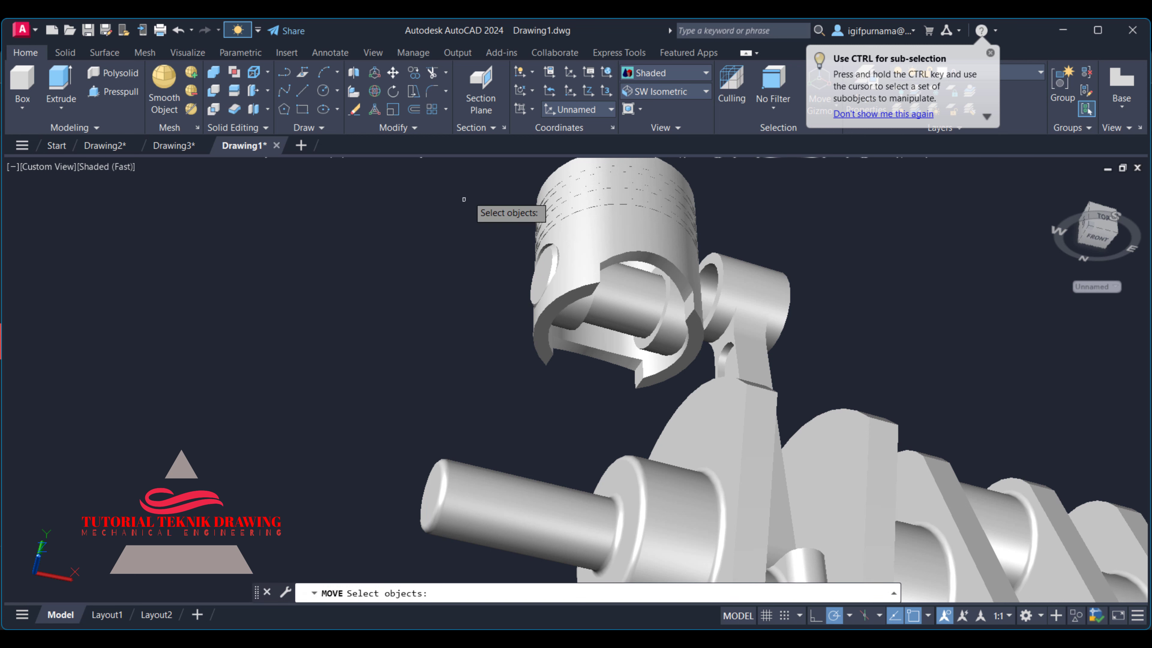
pyautogui.click(624, 385)
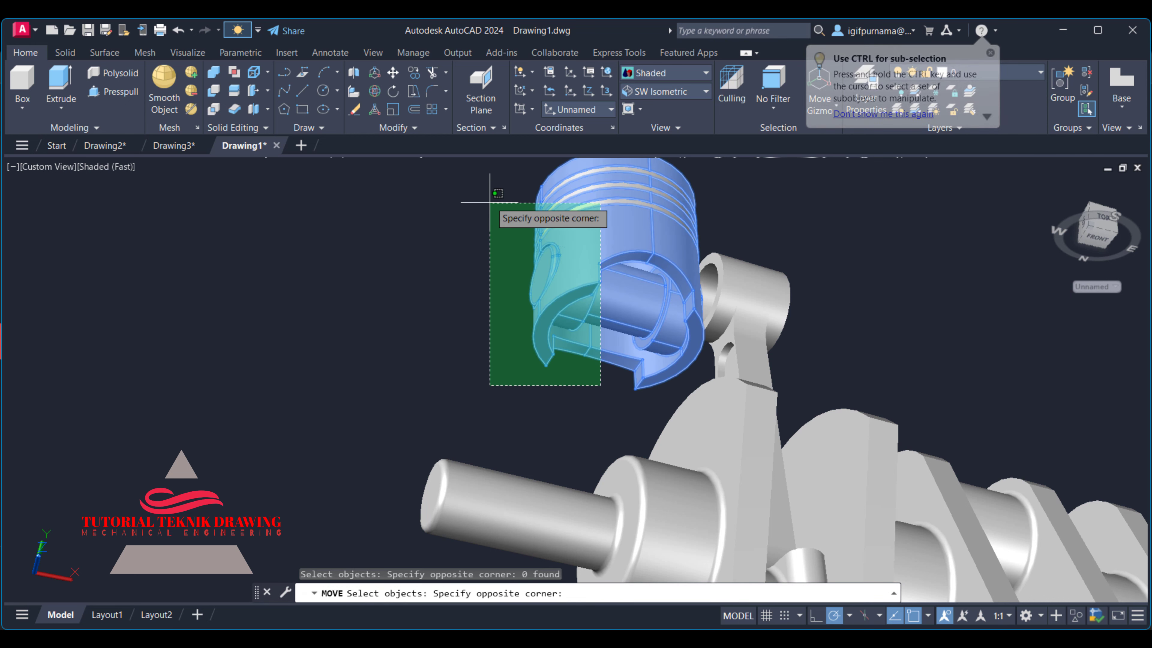
pyautogui.click(463, 163)
pyautogui.press('Return')
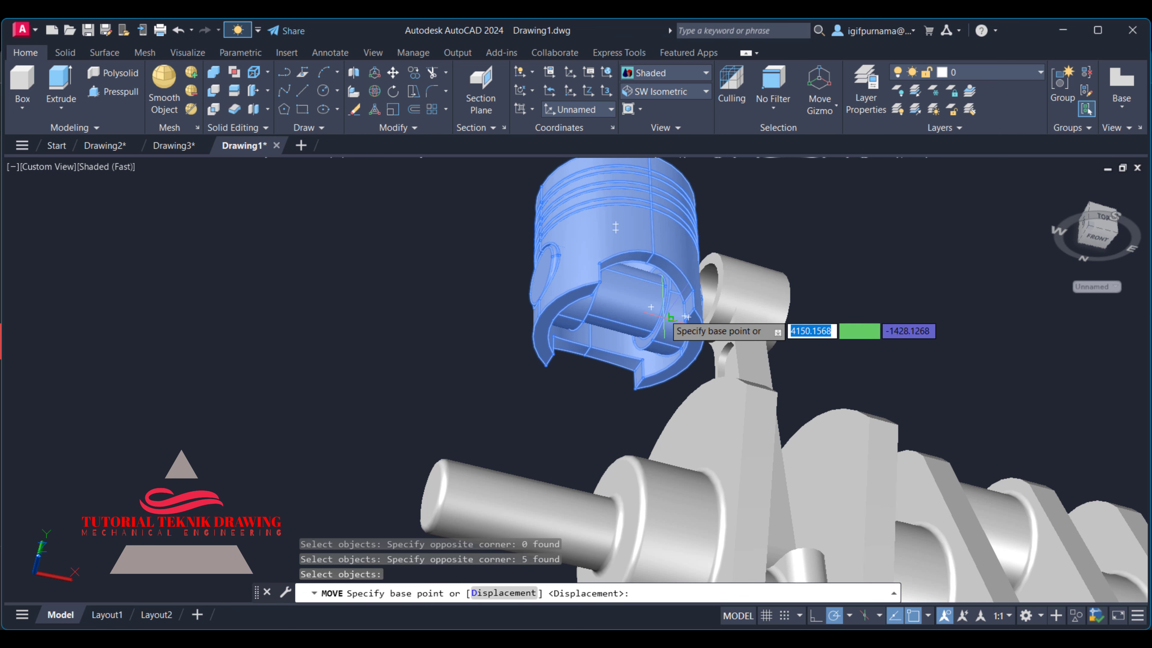
pyautogui.click(656, 312)
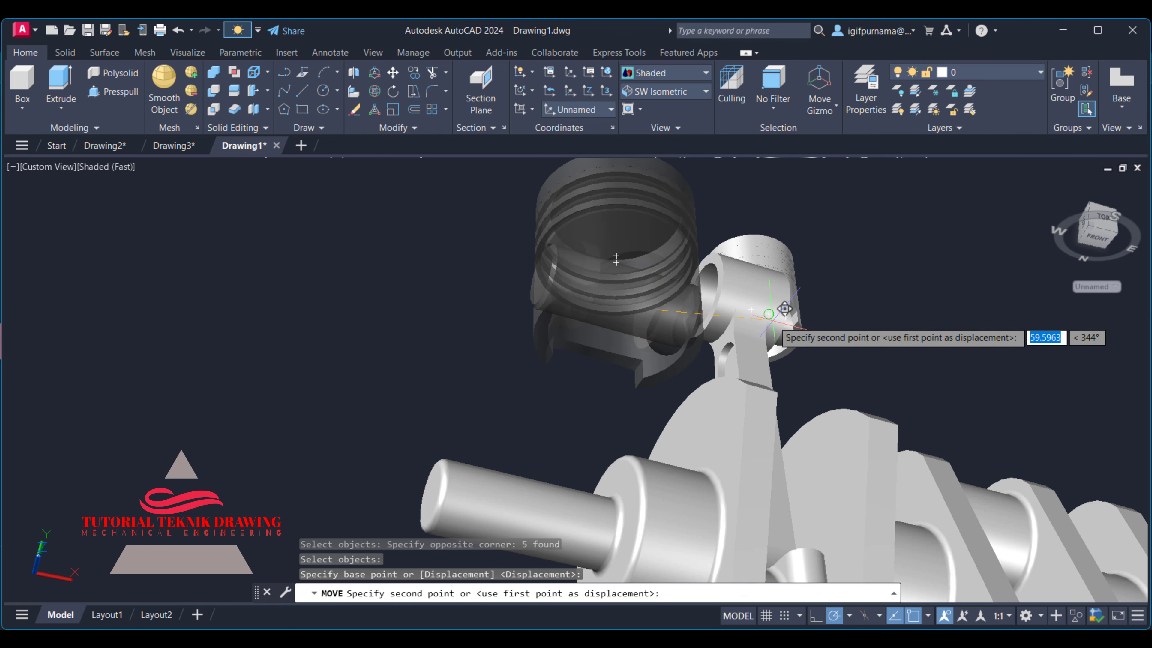
pyautogui.click(769, 313)
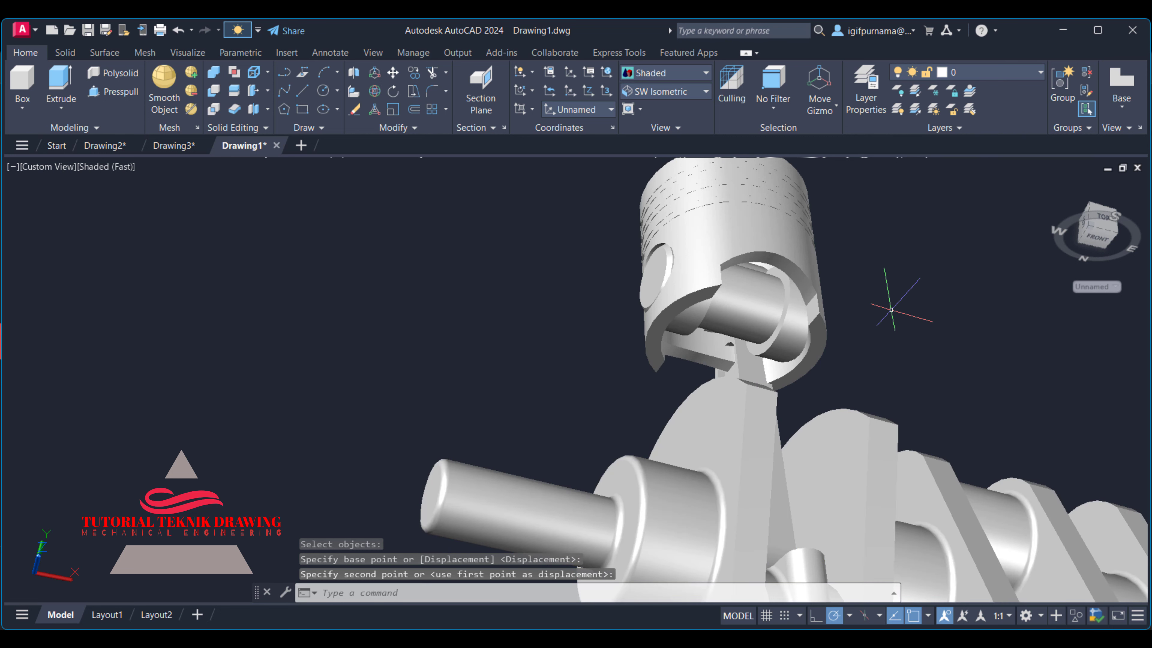
pyautogui.hotkey('ctrl', 'z')
# Begin a new move of the piston, crossing-selecting its five parts
pyautogui.scroll(2, 635, 317)
pyautogui.scroll(-2, 635, 317)
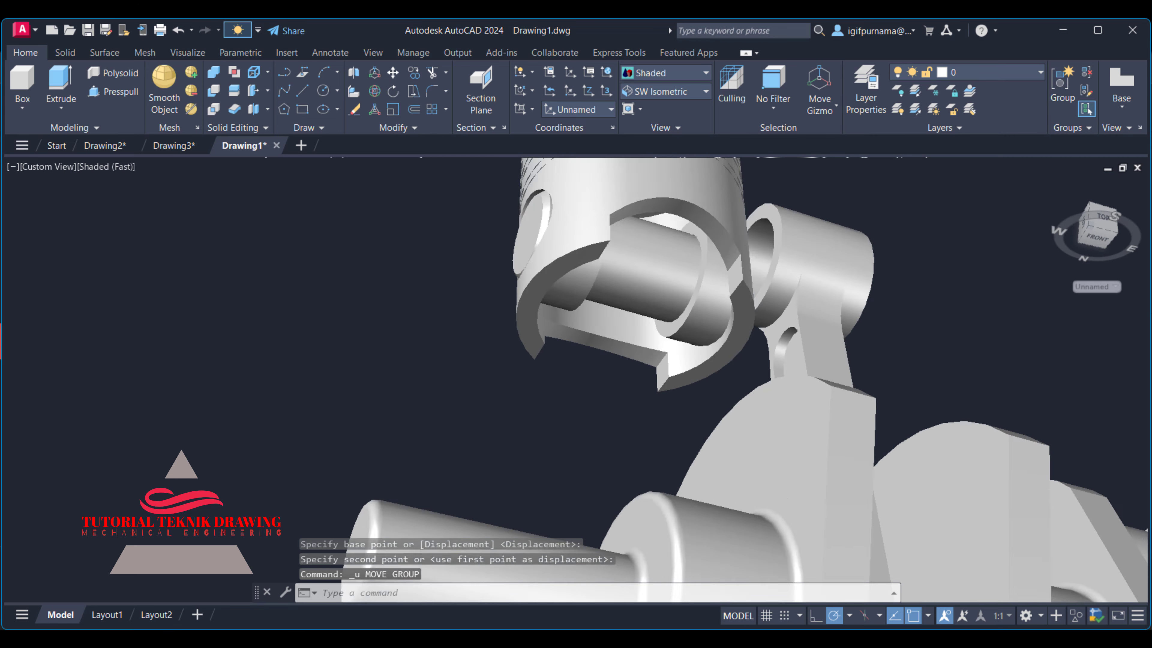
pyautogui.scroll(2, 748, 245)
pyautogui.scroll(2, 748, 245)
pyautogui.scroll(-4, 750, 254)
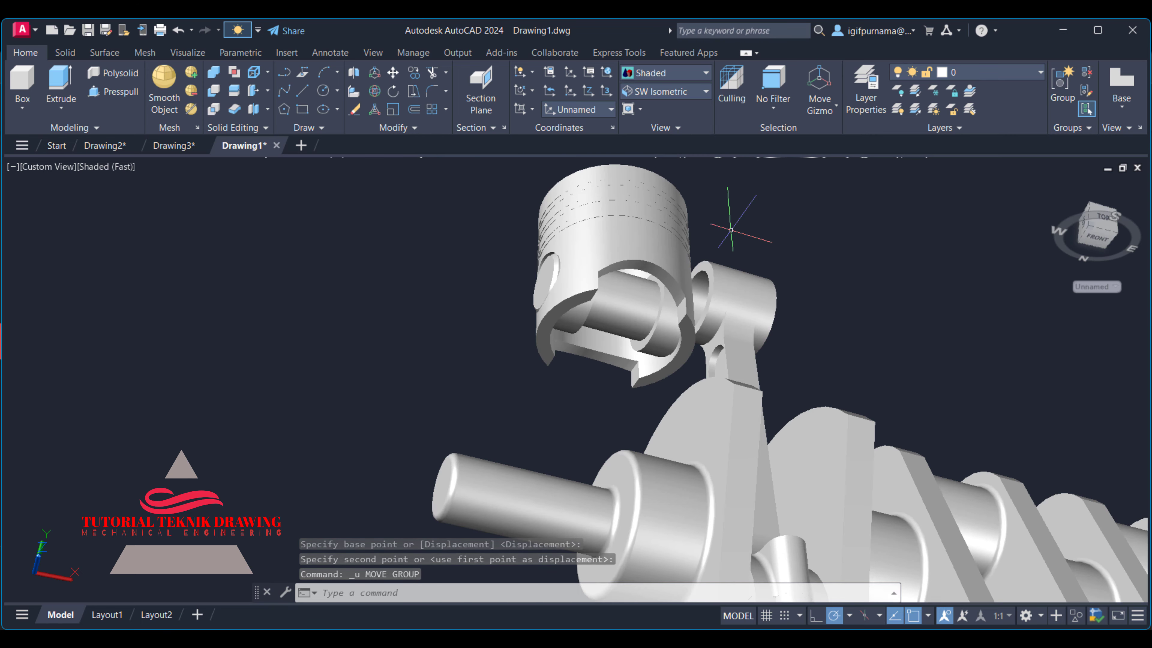
pyautogui.scroll(2, 753, 258)
pyautogui.scroll(-3, 752, 259)
pyautogui.scroll(3, 589, 272)
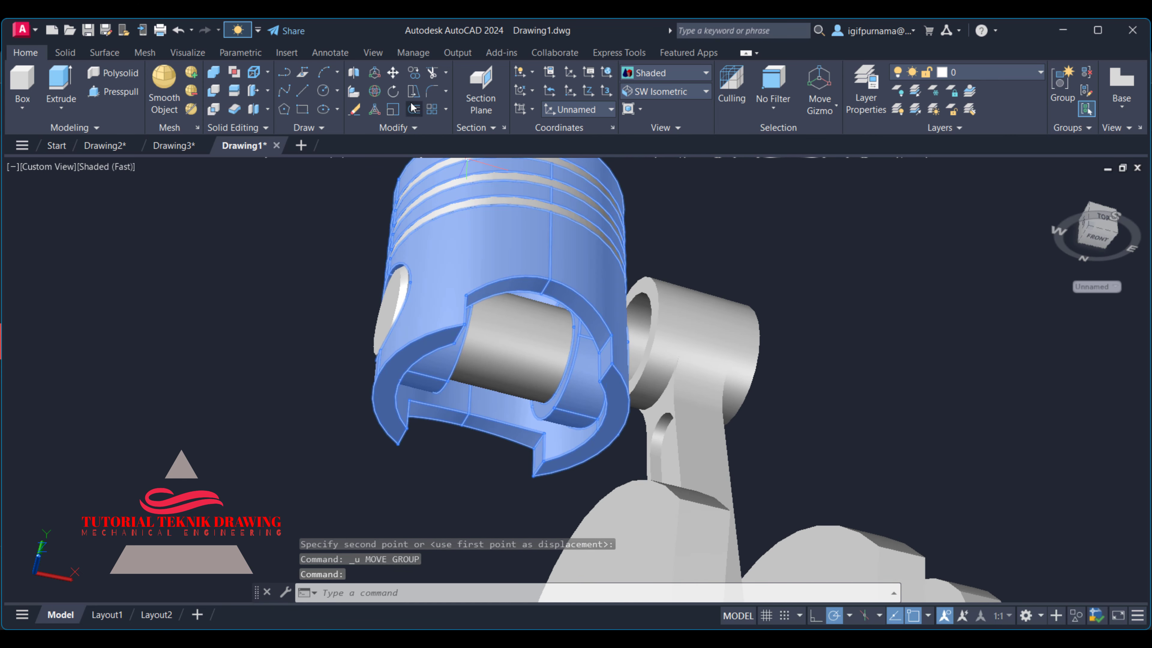
pyautogui.click(392, 72)
pyautogui.click(472, 472)
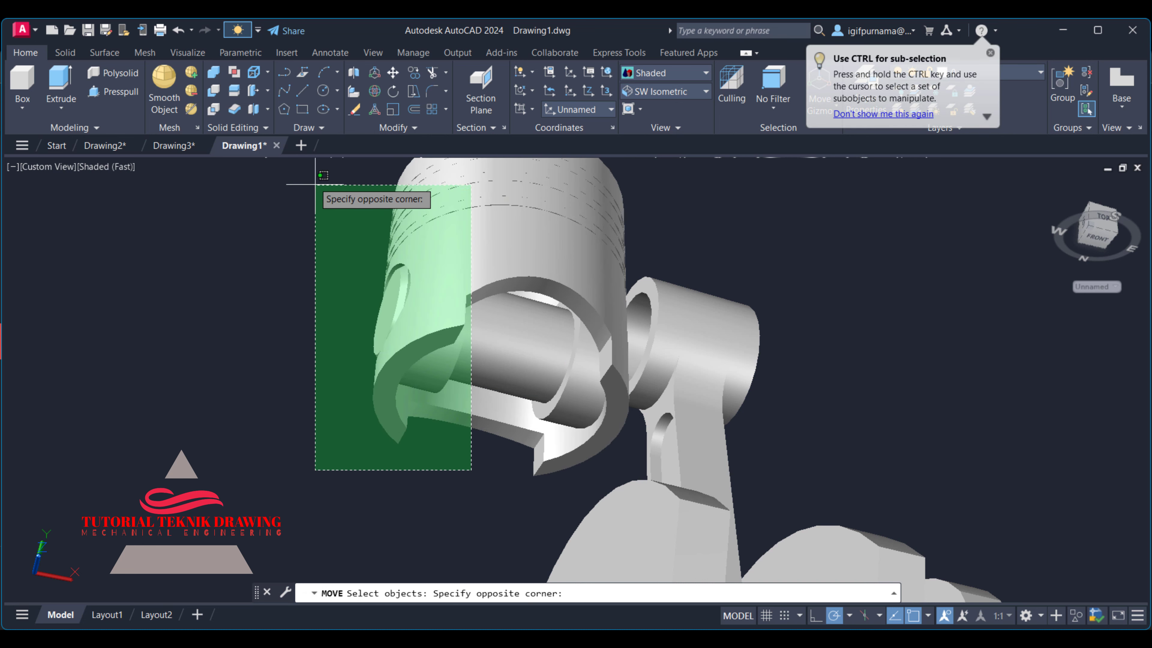
pyautogui.click(305, 172)
pyautogui.press('Return')
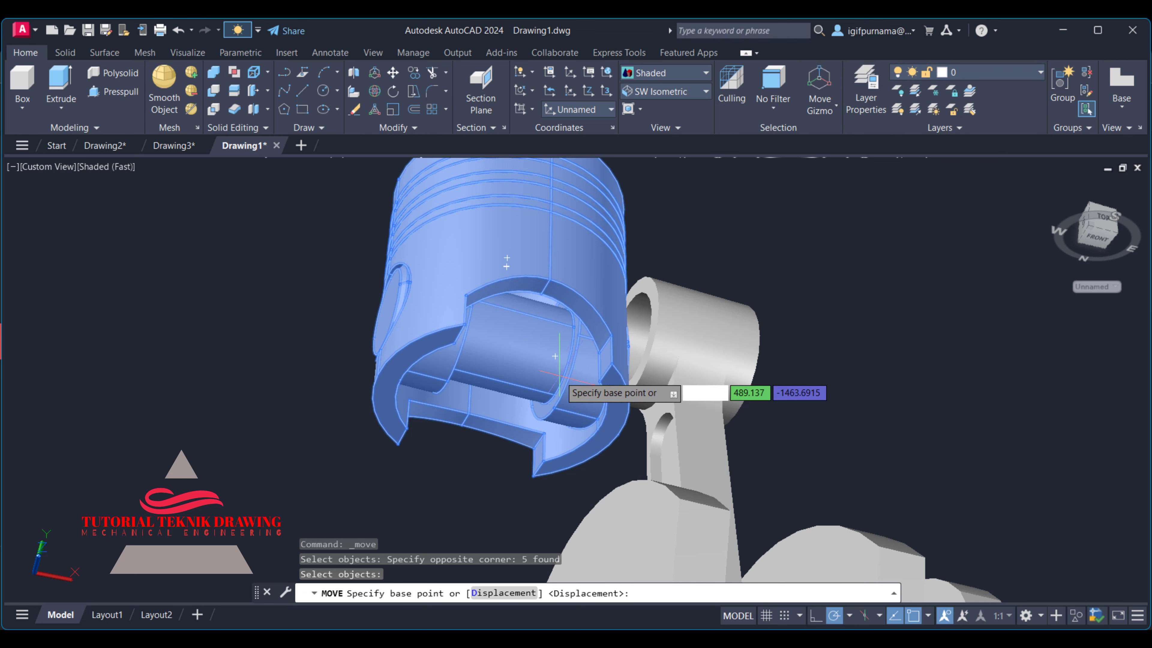
# Switch the visual style to 2D Wireframe
pyautogui.click(644, 72)
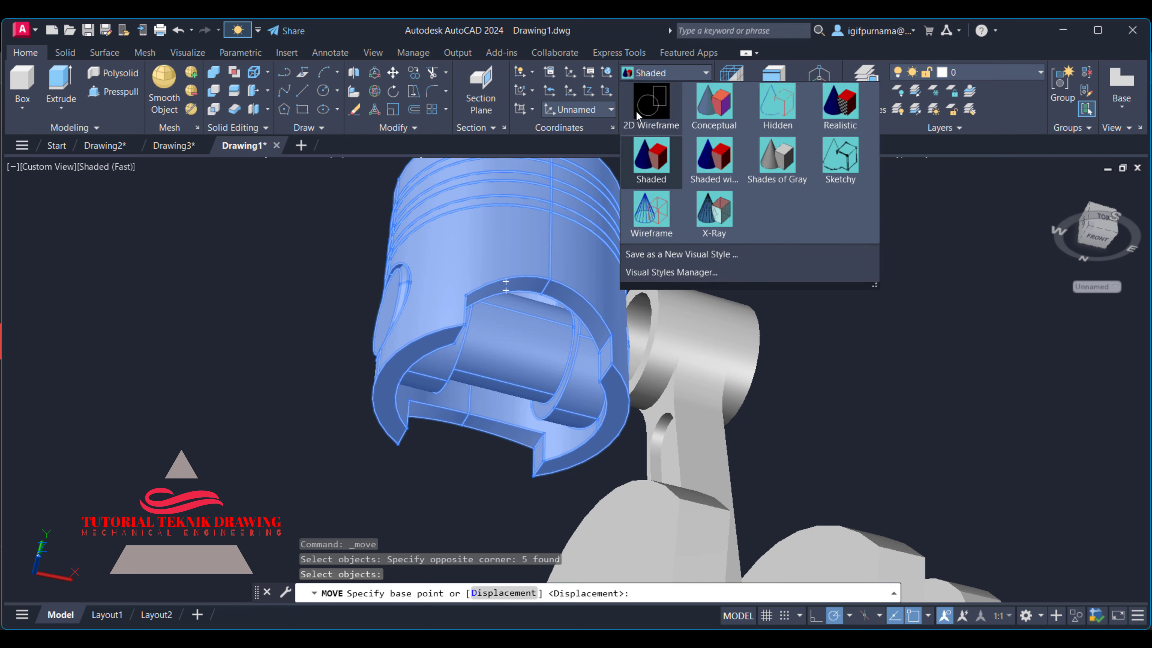
pyautogui.click(653, 104)
pyautogui.scroll(5, 594, 366)
pyautogui.scroll(2, 671, 307)
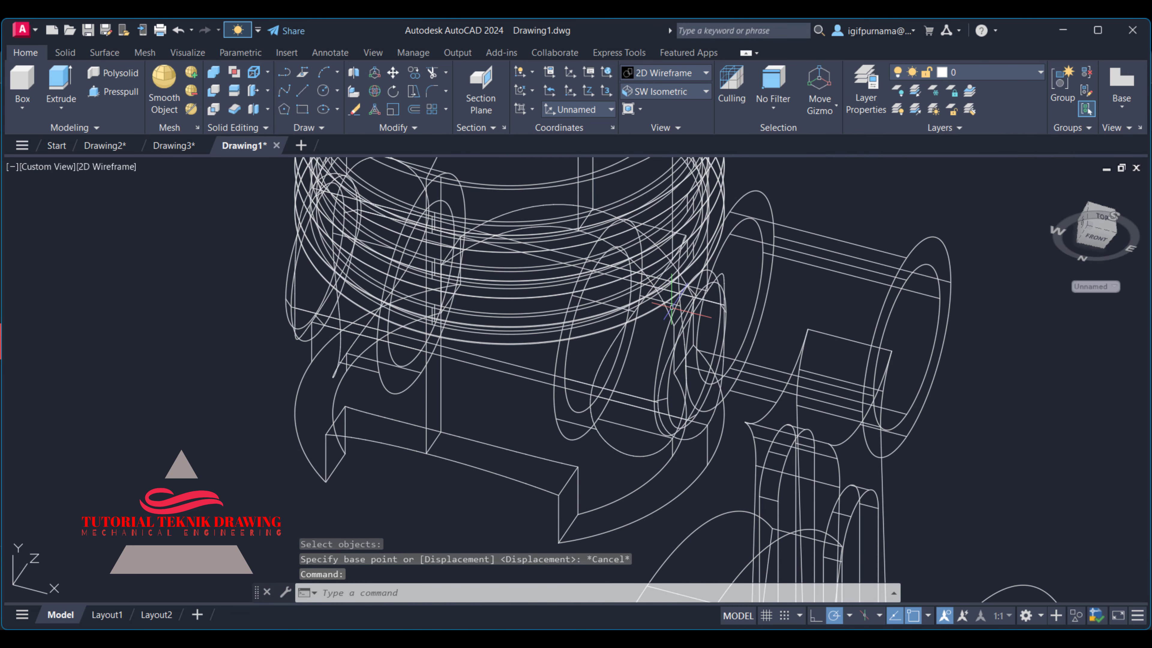
# Move the piston's five parts onto the connecting rod's small-end centre
pyautogui.click(393, 78)
pyautogui.scroll(-3, 539, 308)
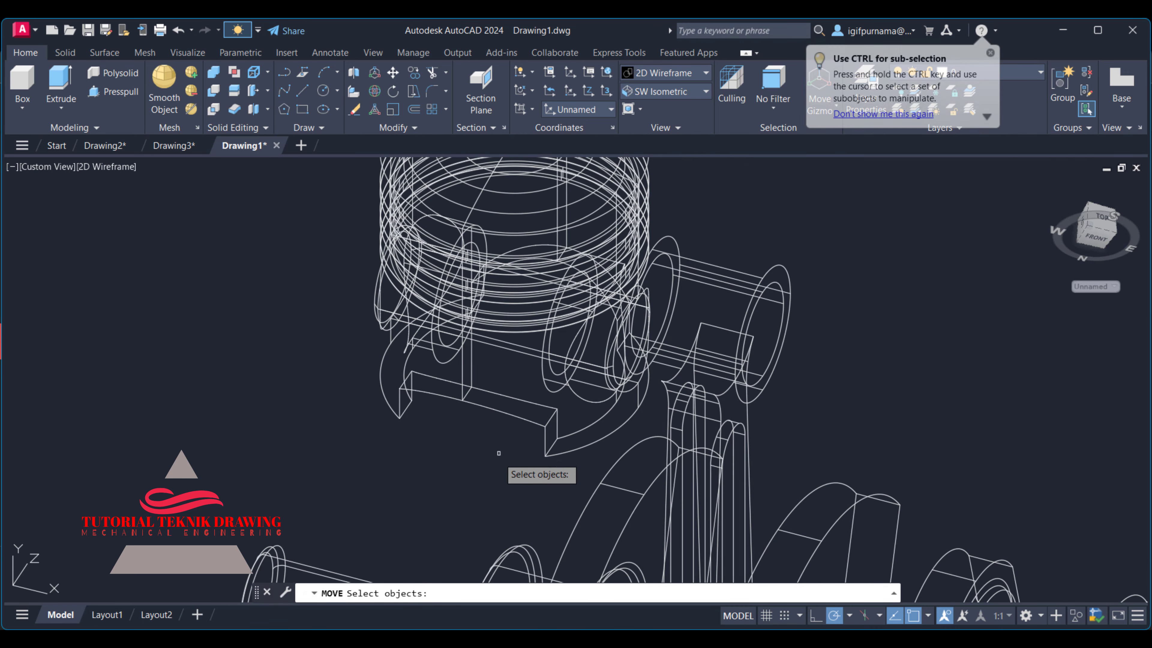
pyautogui.scroll(-2, 526, 452)
pyautogui.click(501, 451)
pyautogui.click(365, 243)
pyautogui.scroll(-2, 567, 391)
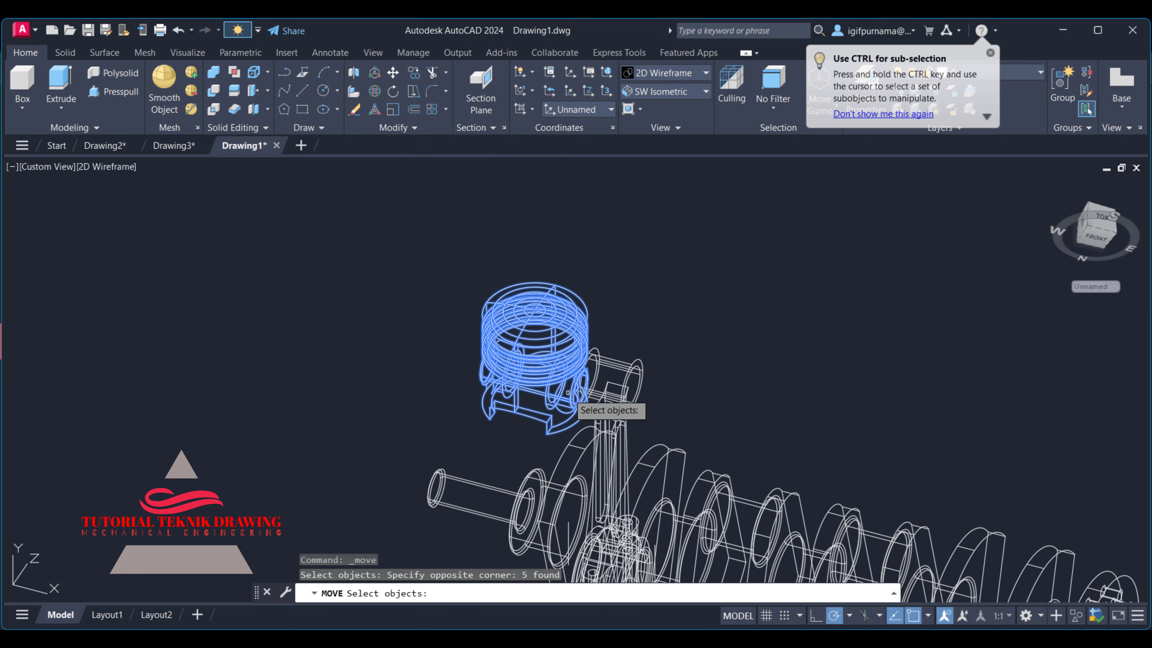
pyautogui.scroll(3, 567, 391)
pyautogui.scroll(3, 567, 391)
pyautogui.press('Return')
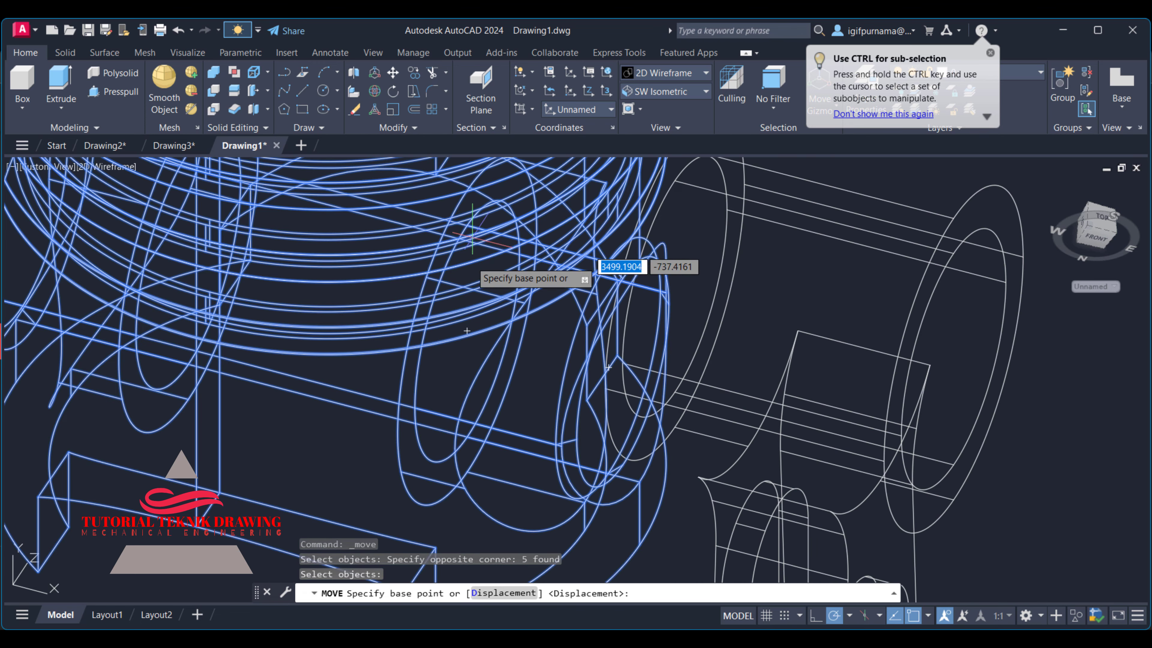
pyautogui.click(467, 331)
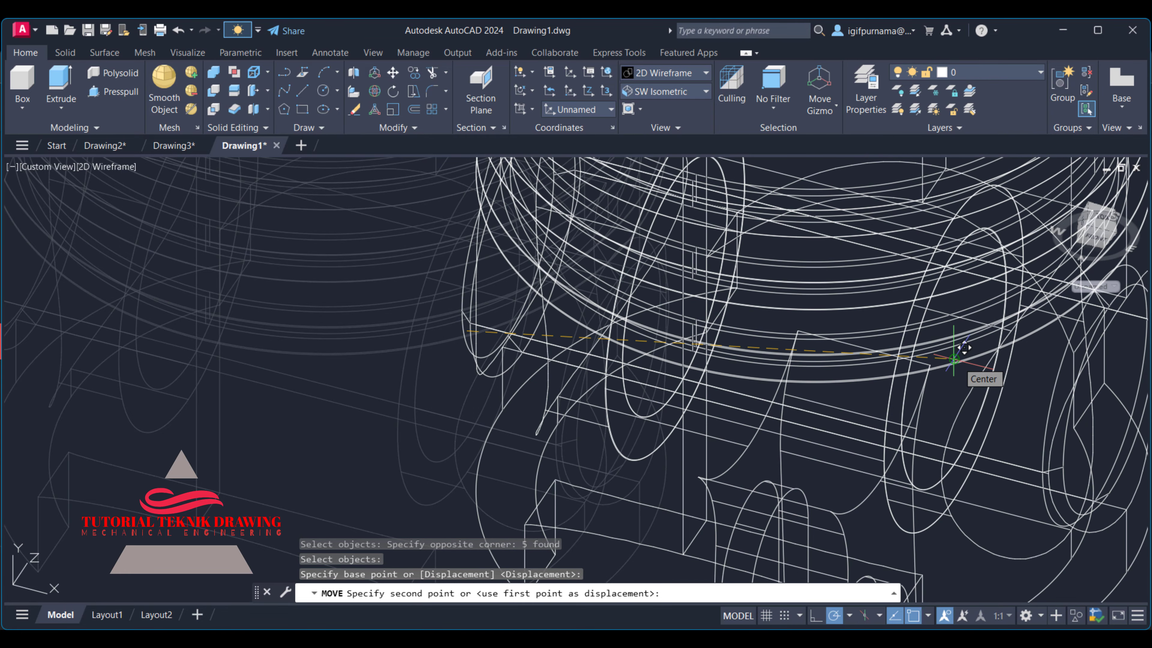
pyautogui.click(954, 358)
# Restore the Shaded visual style and zoom in on the home view of the assembly
pyautogui.click(635, 95)
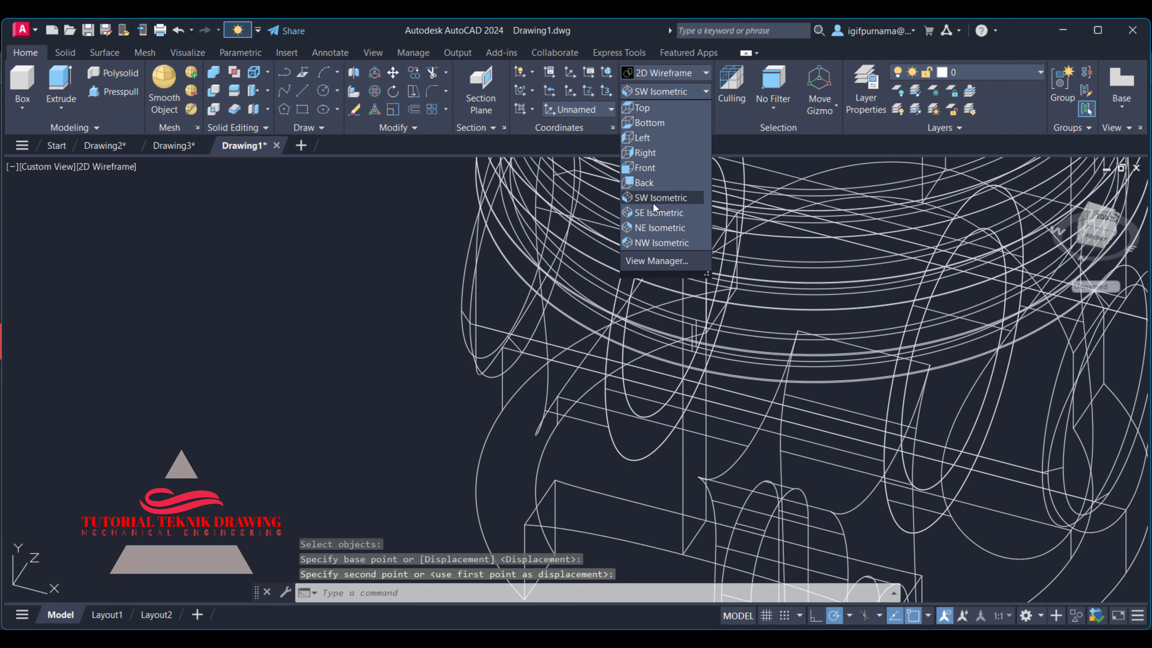
pyautogui.click(661, 74)
pyautogui.click(655, 161)
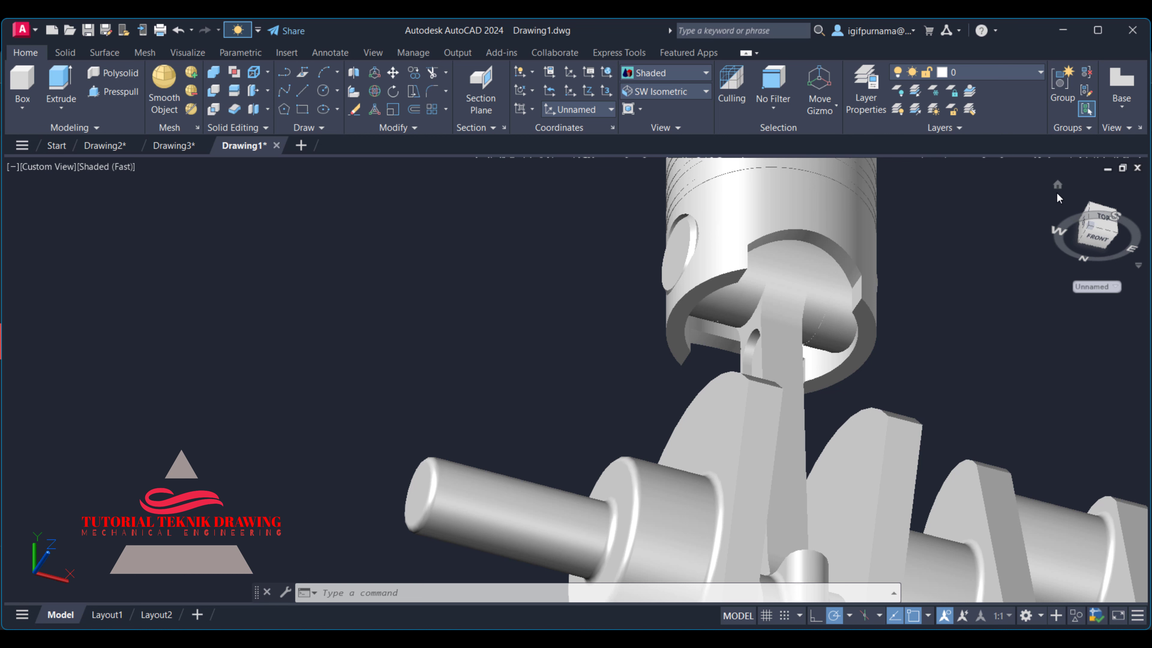
pyautogui.click(1057, 185)
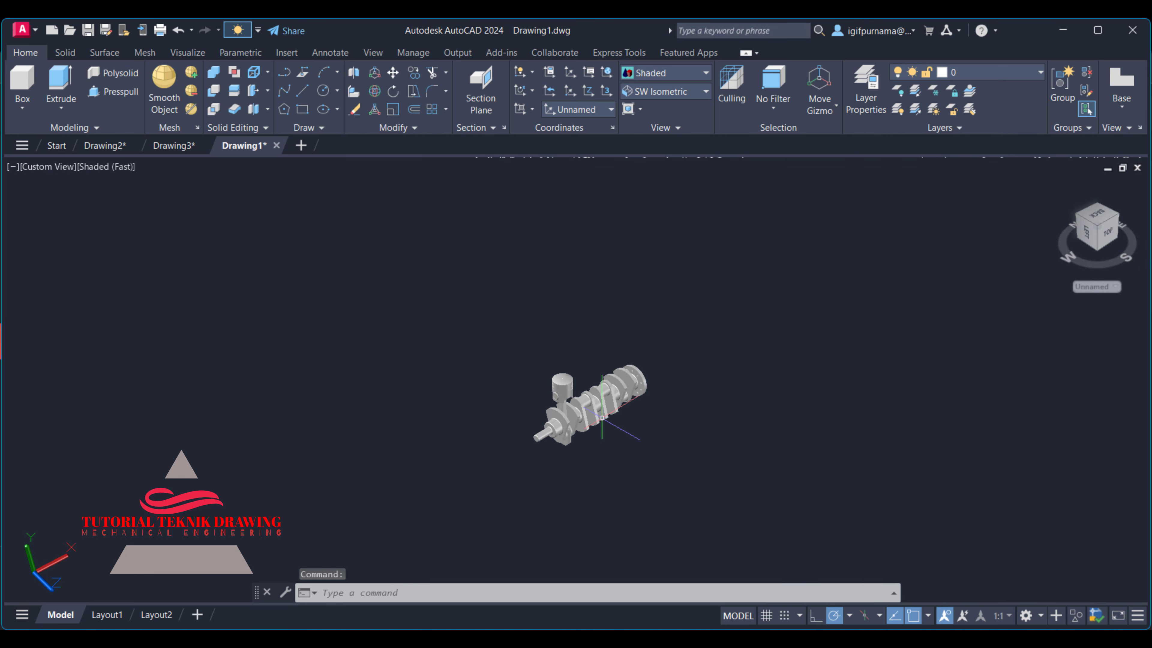
pyautogui.scroll(2, 602, 418)
pyautogui.scroll(1, 601, 417)
pyautogui.scroll(2, 601, 417)
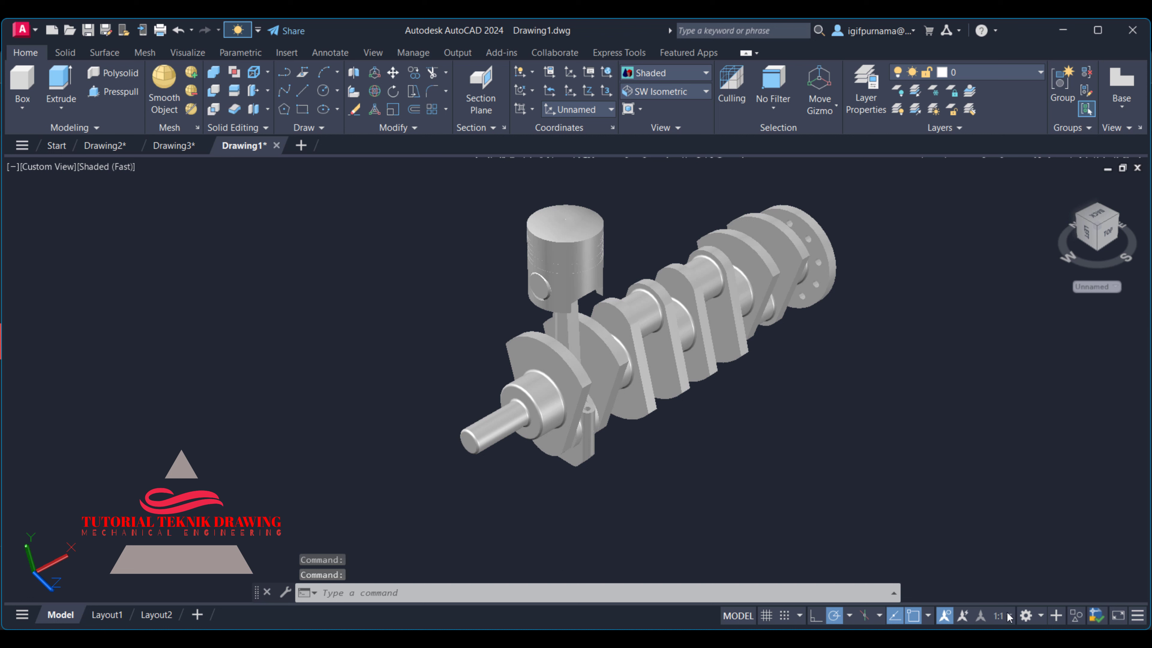
pyautogui.click(1026, 618)
pyautogui.press('Escape')
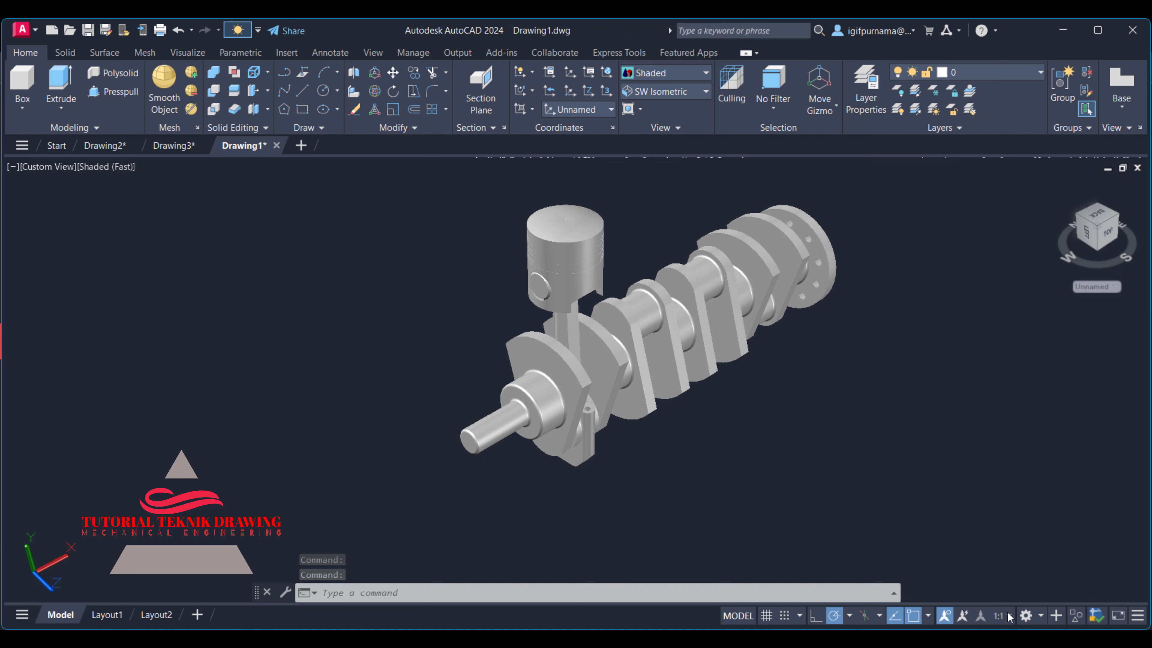
# Orbit the assembly and window-select the piston and connecting rod
pyautogui.scroll(1, 651, 392)
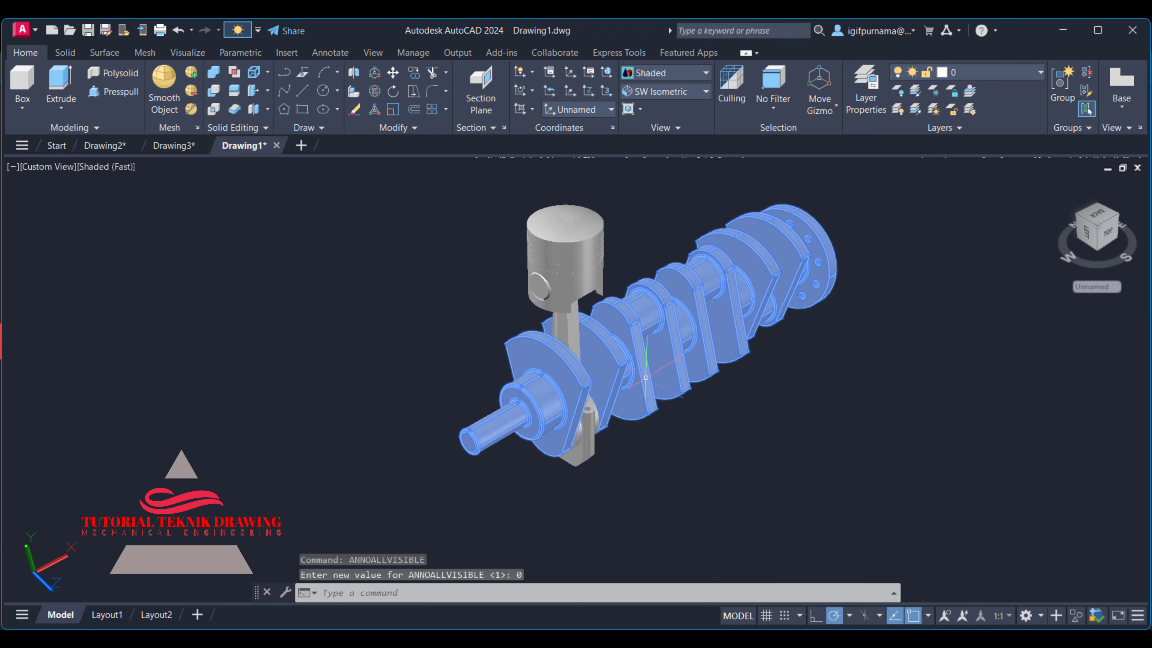
pyautogui.scroll(1, 596, 346)
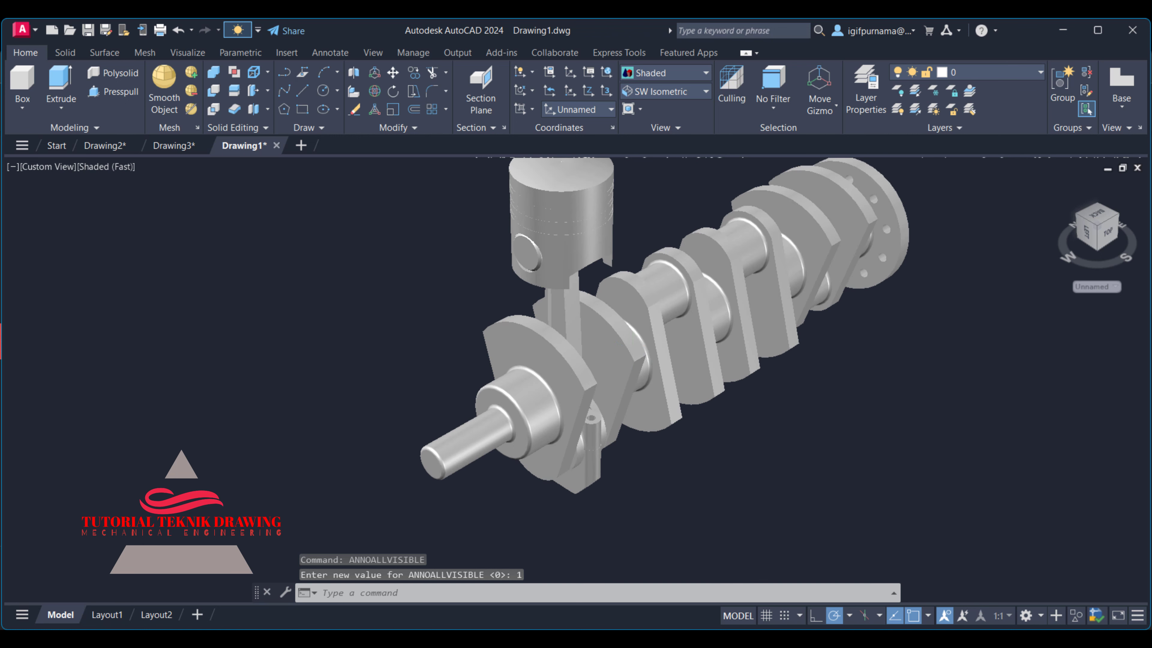
pyautogui.moveTo(596, 346)
pyautogui.keyDown('shift'); pyautogui.mouseDown(button='middle')
pyautogui.moveTo(645, 319)
pyautogui.moveTo(657, 376)
pyautogui.mouseUp(button='middle'); pyautogui.keyUp('shift')
pyautogui.click(392, 74)
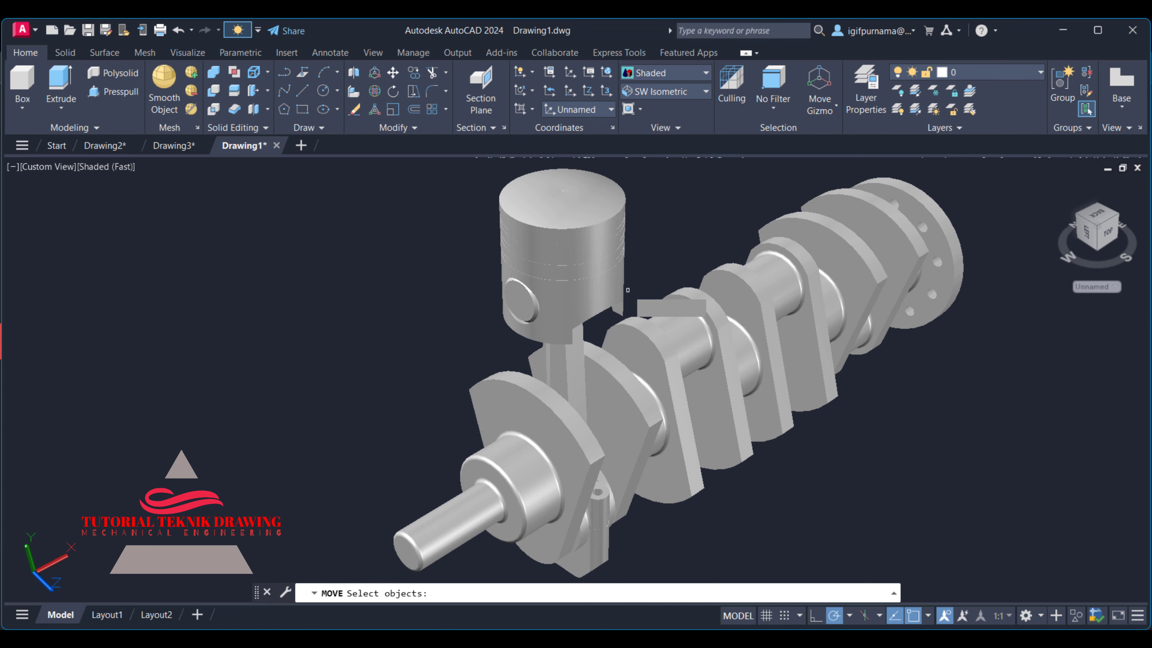
pyautogui.click(476, 196)
pyautogui.moveTo(476, 199); pyautogui.dragTo(447, 127, button='middle')
# Cancel an attempted copy of the piston and rod, then switch to SW Isometric view
pyautogui.click(423, 73)
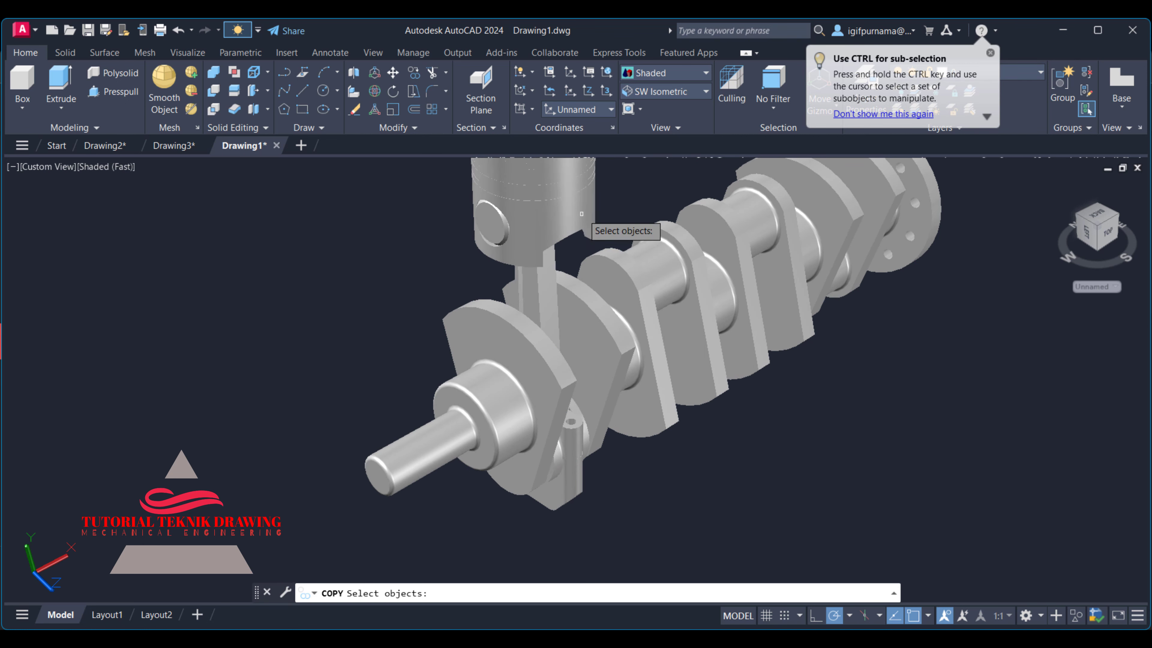
pyautogui.moveTo(553, 267); pyautogui.dragTo(571, 314, button='middle')
pyautogui.click(571, 315)
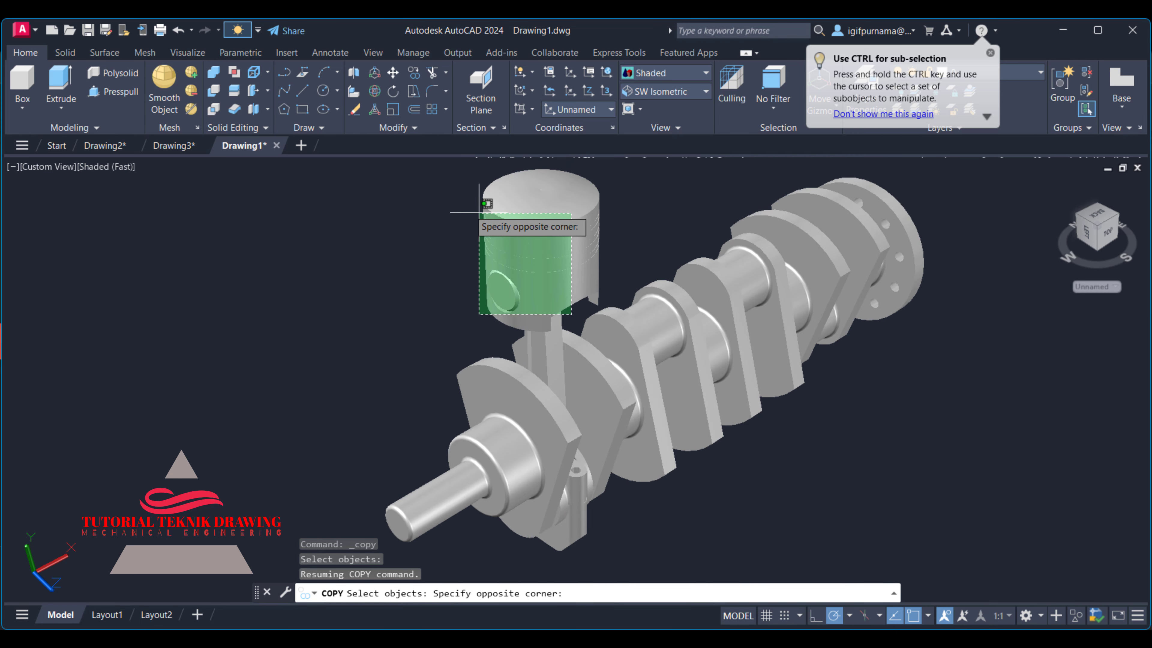
pyautogui.click(471, 177)
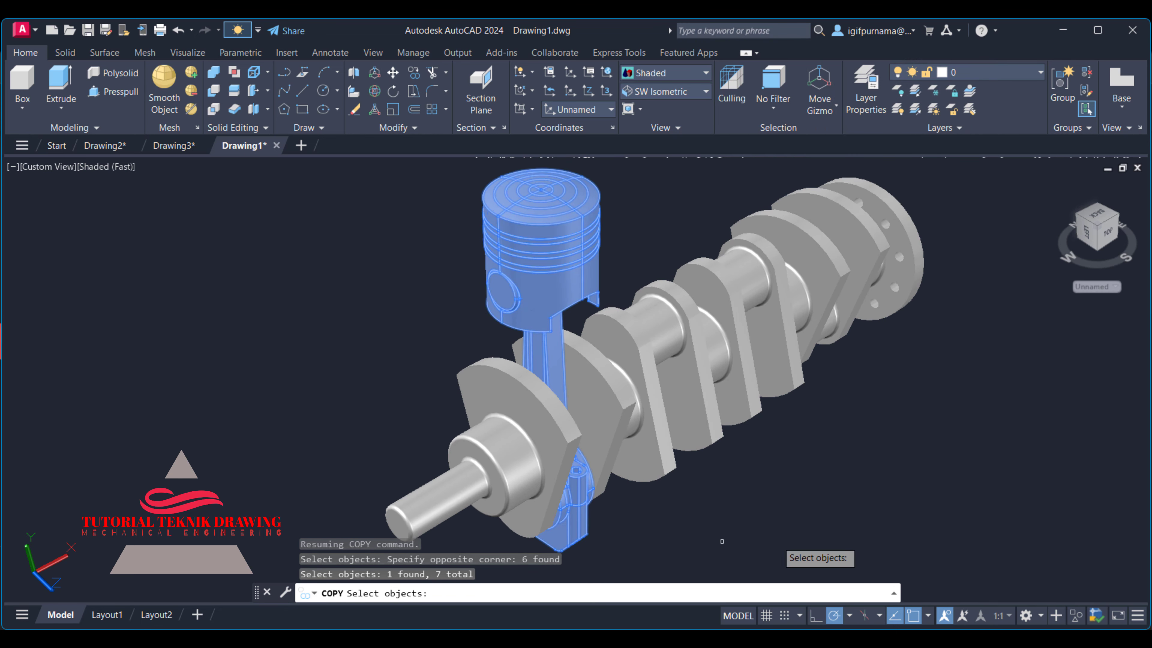
pyautogui.press('Return')
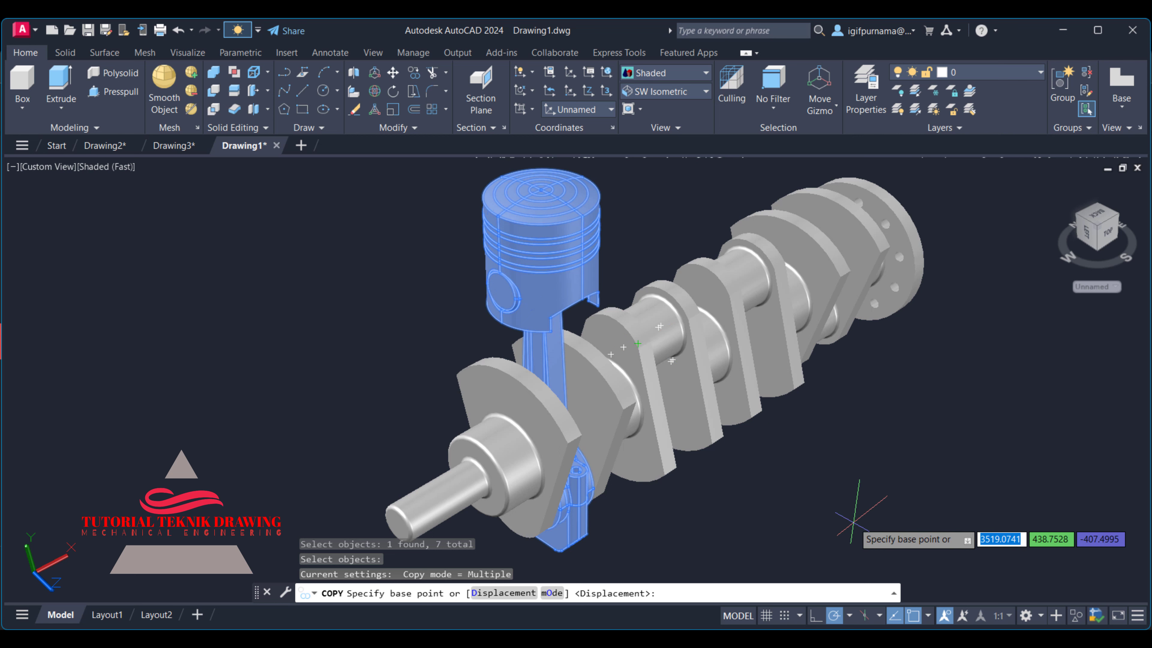
pyautogui.click(753, 547)
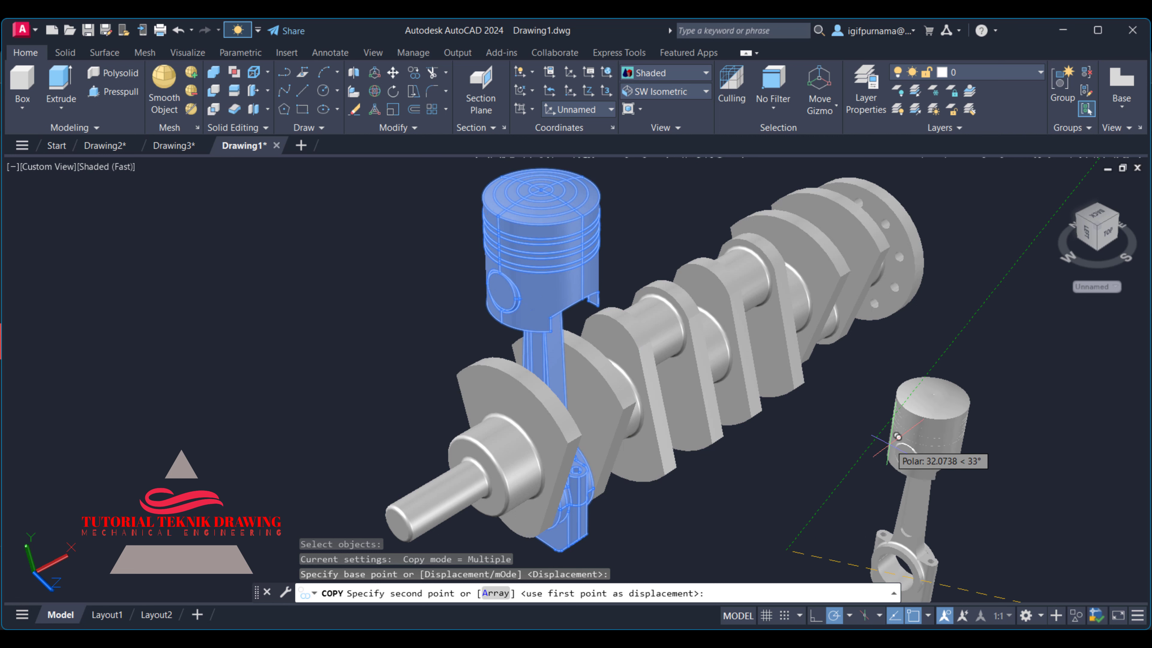
pyautogui.press('Escape')
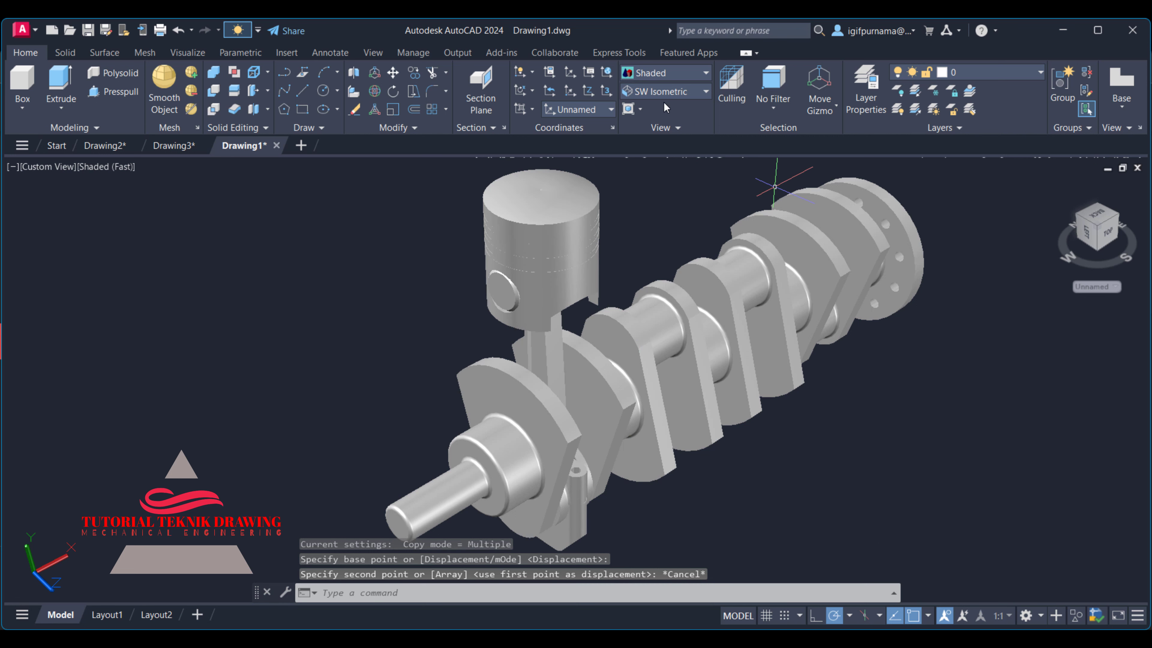
pyautogui.click(664, 91)
pyautogui.click(661, 192)
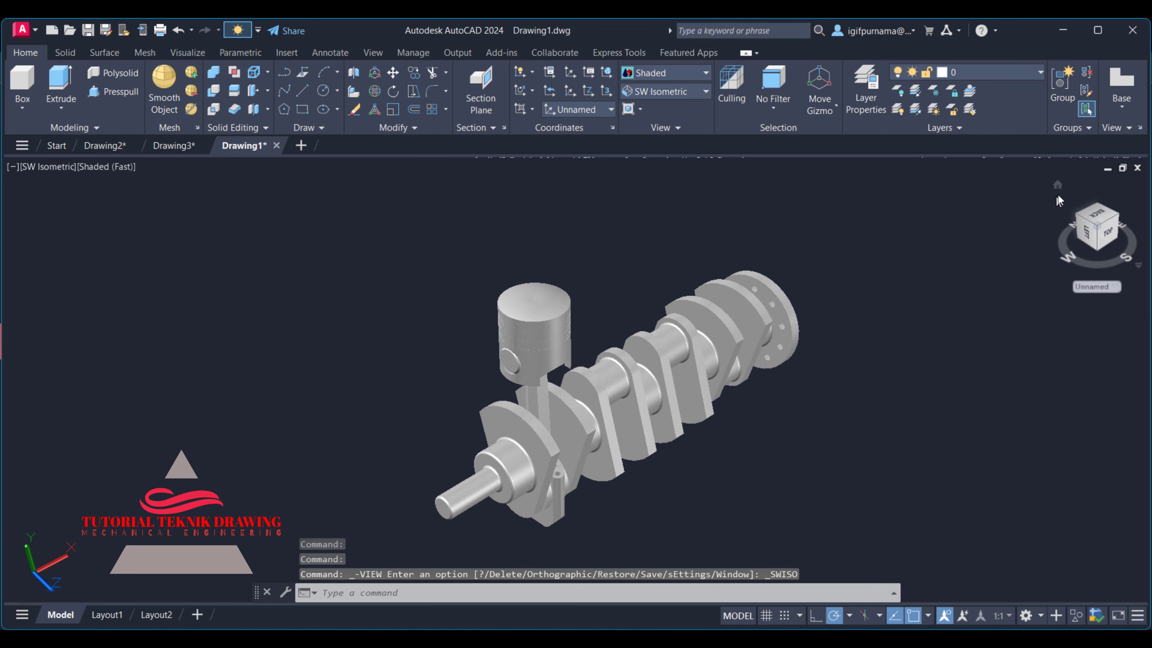
# From the Top view, reset the UCS to World, then return toward SW Isometric and zoom
pyautogui.click(1060, 187)
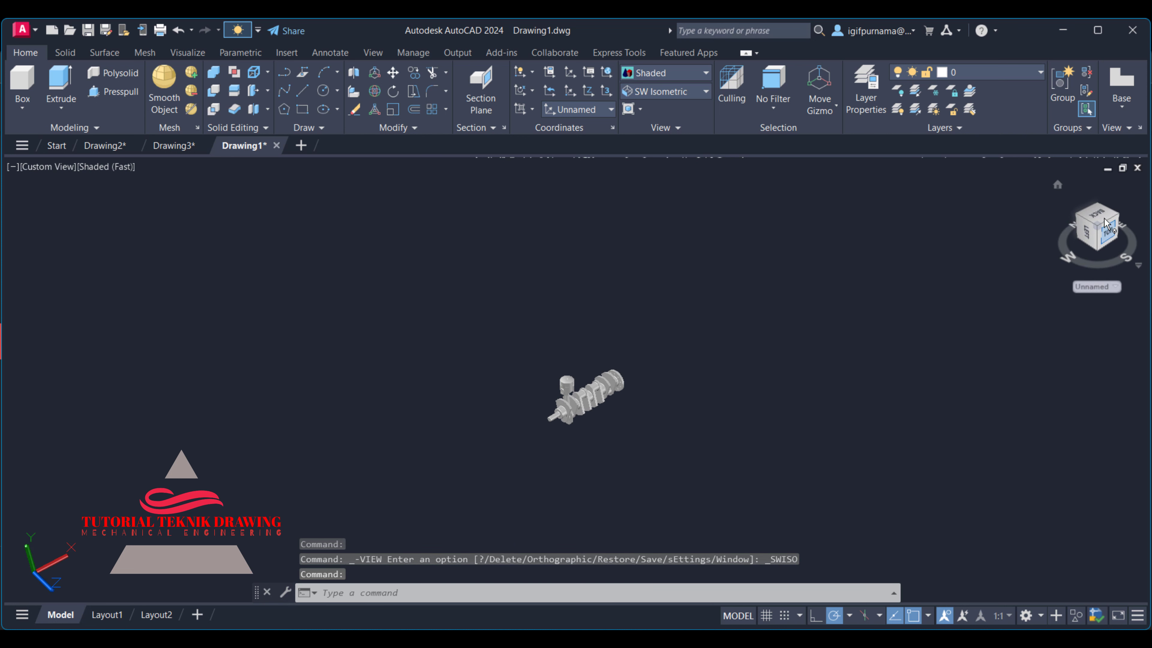
pyautogui.click(674, 93)
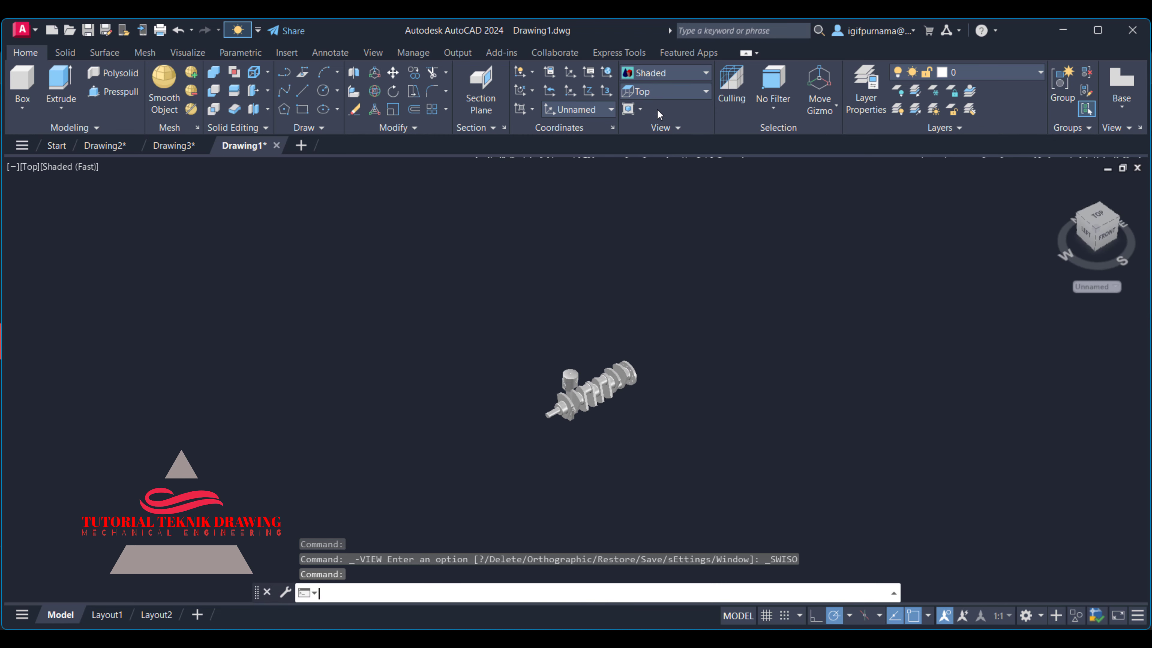
pyautogui.click(573, 112)
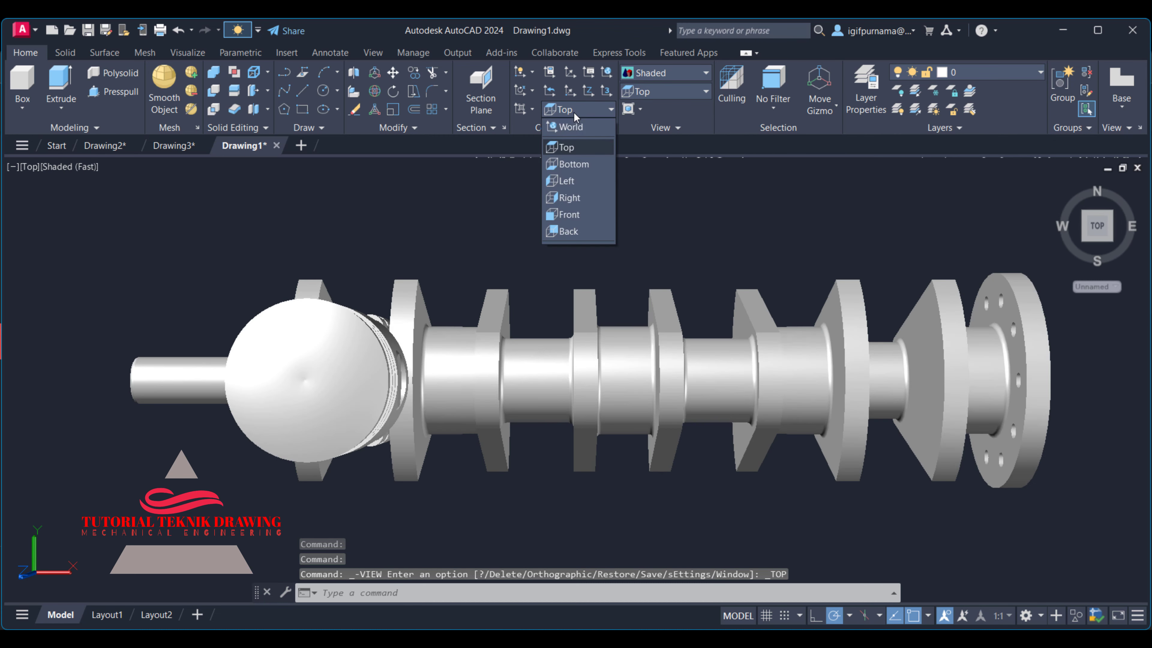
pyautogui.click(562, 123)
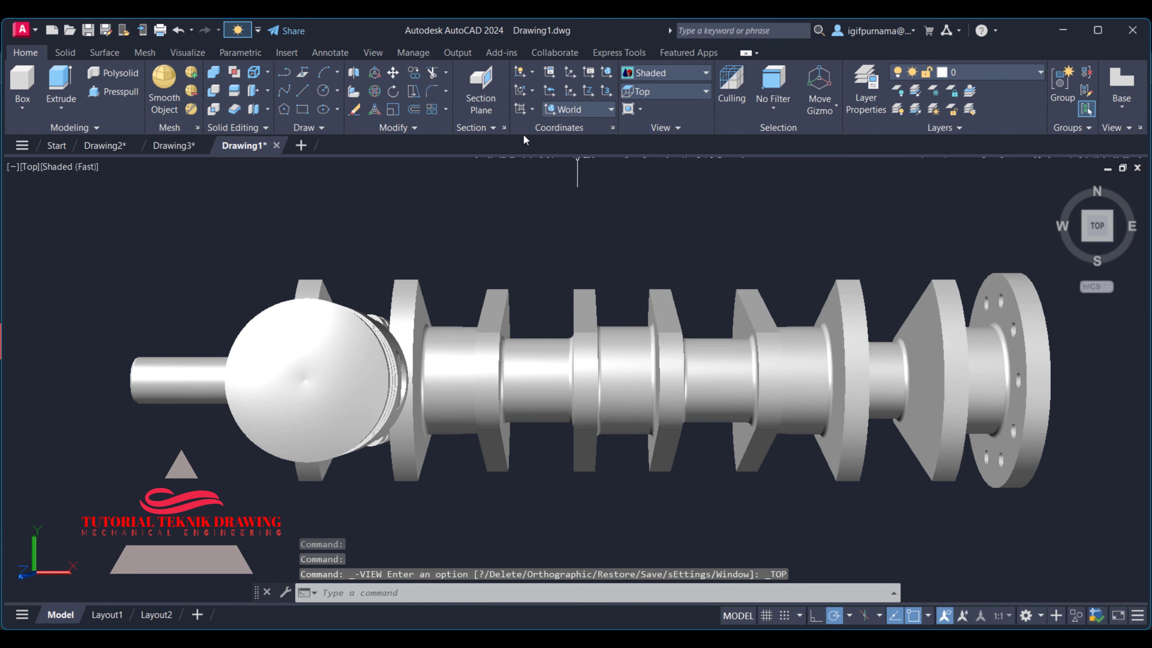
pyautogui.click(671, 93)
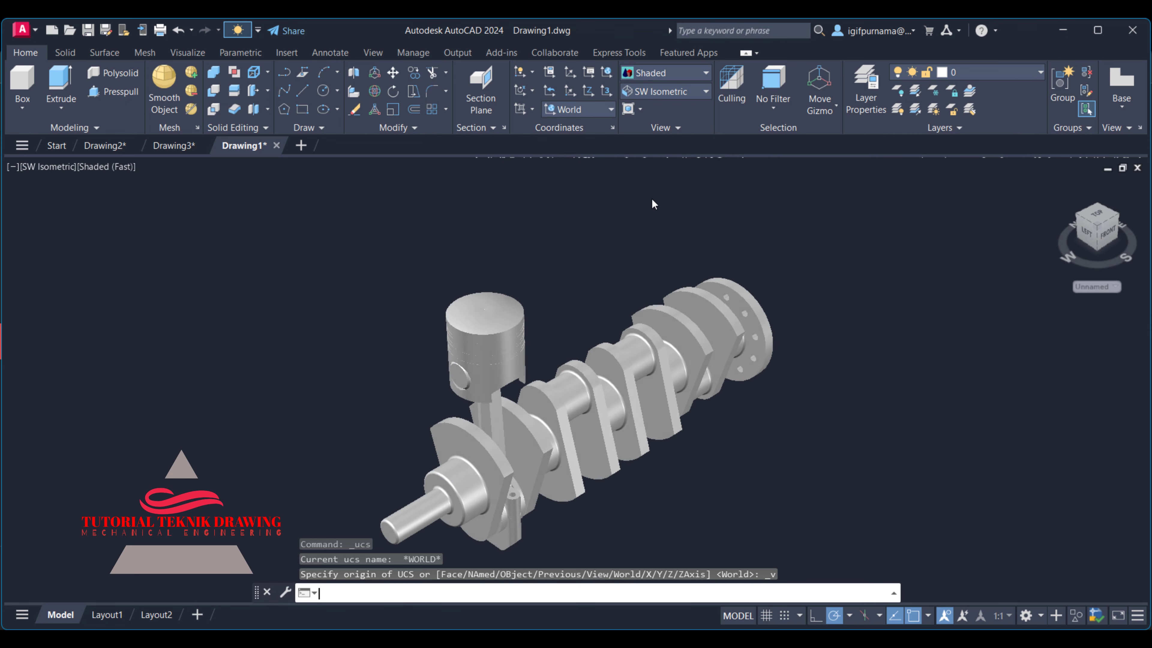
pyautogui.scroll(2, 624, 281)
pyautogui.scroll(3, 624, 282)
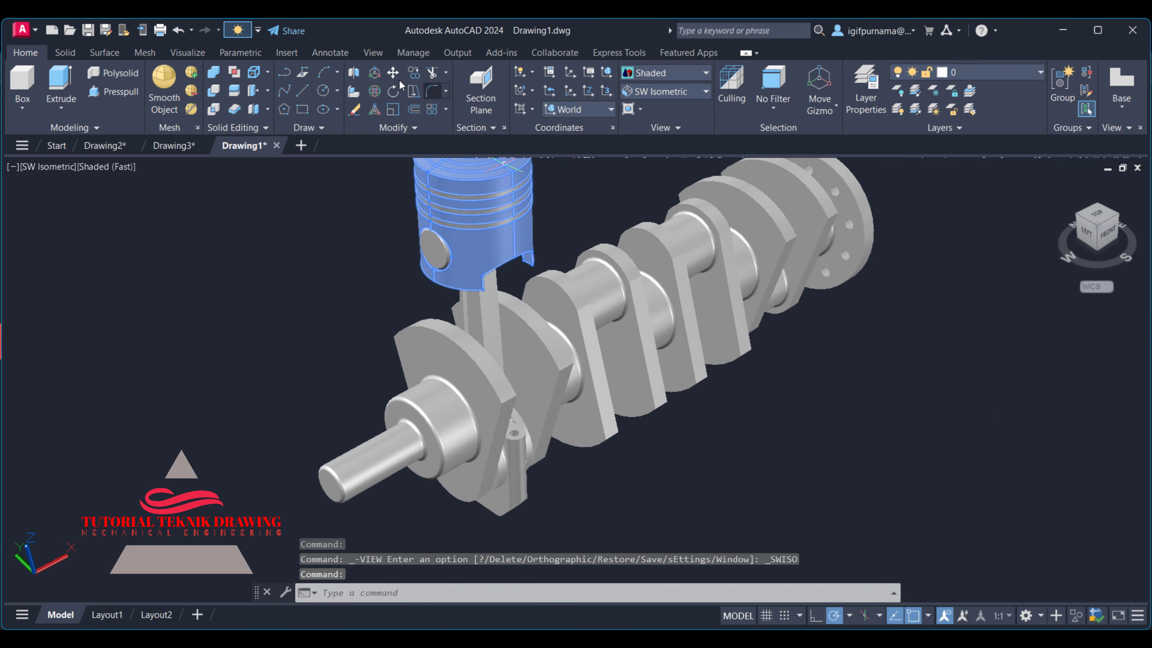
# Copy the piston and connecting rod 114 units along the crankshaft axis
pyautogui.click(393, 73)
pyautogui.scroll(-2, 542, 323)
pyautogui.moveTo(542, 323); pyautogui.dragTo(543, 331, button='middle')
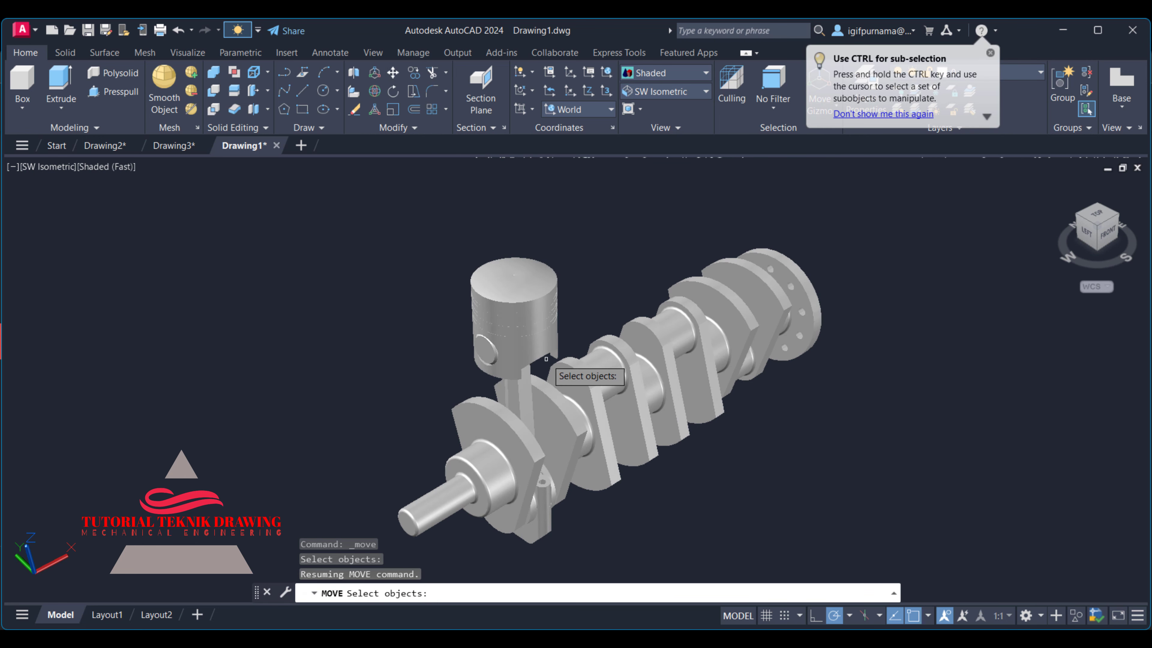
pyautogui.click(545, 361)
pyautogui.click(441, 227)
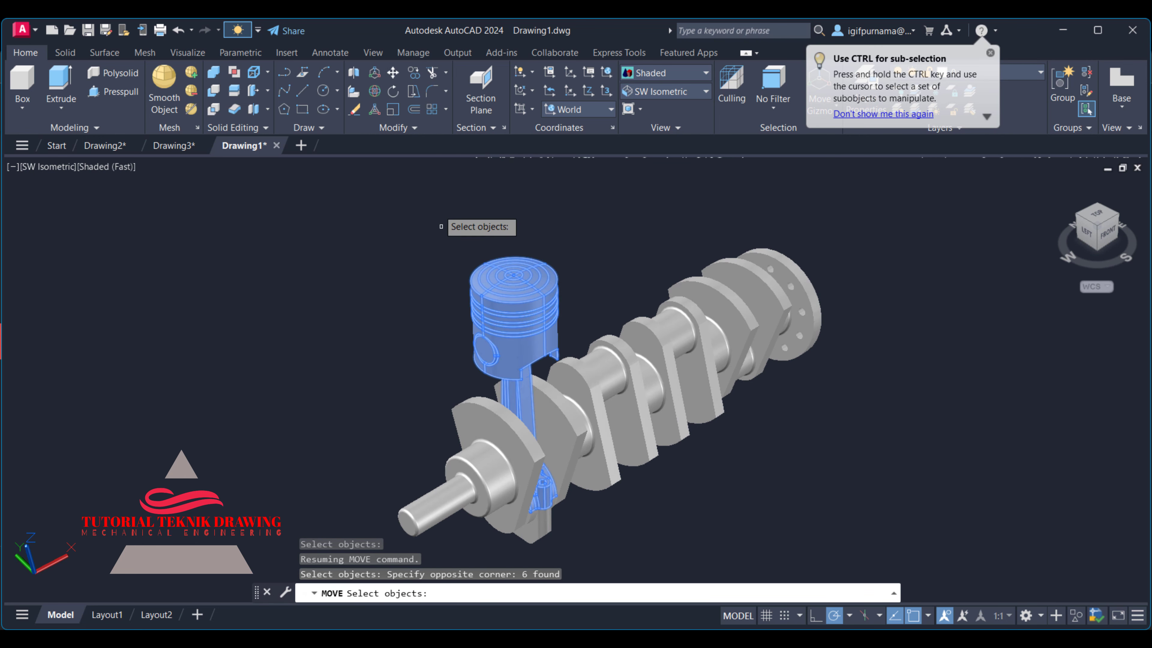
pyautogui.click(414, 72)
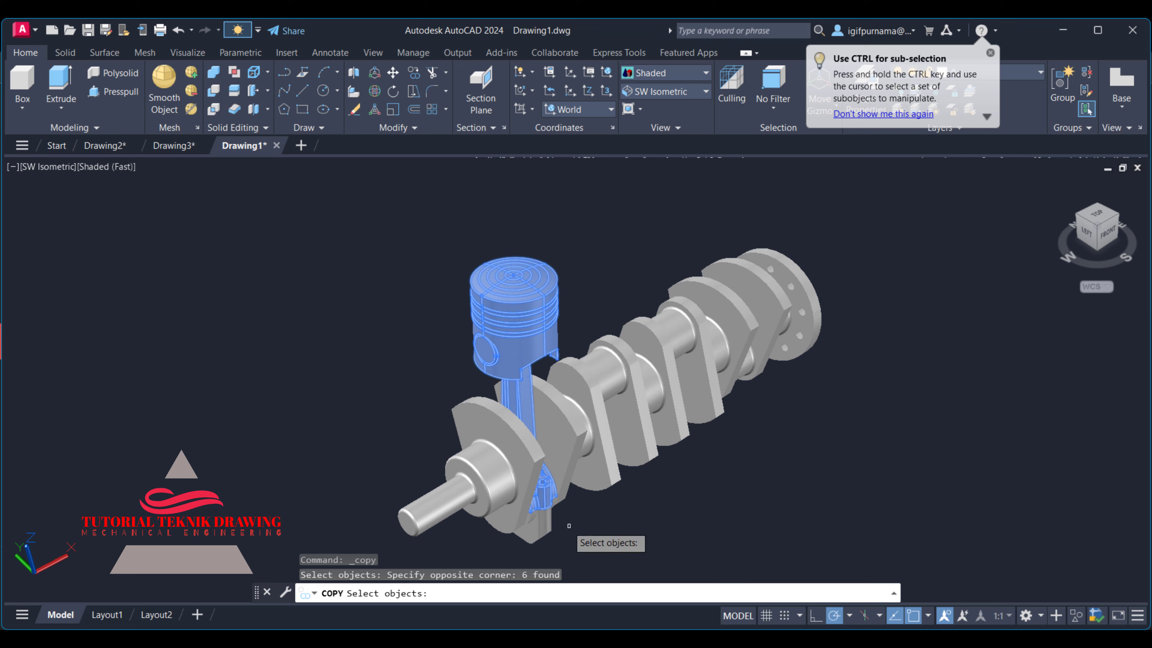
pyautogui.press('Return')
pyautogui.click(630, 526)
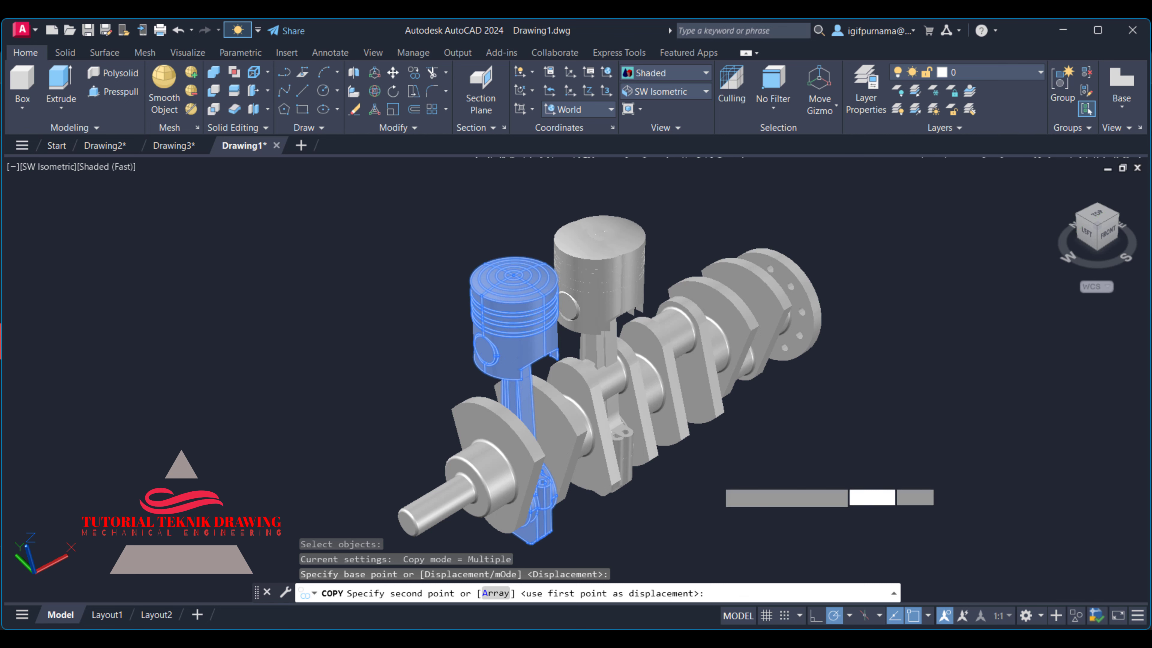
pyautogui.press('Return')
pyautogui.rightClick(716, 479)
pyautogui.click(755, 291)
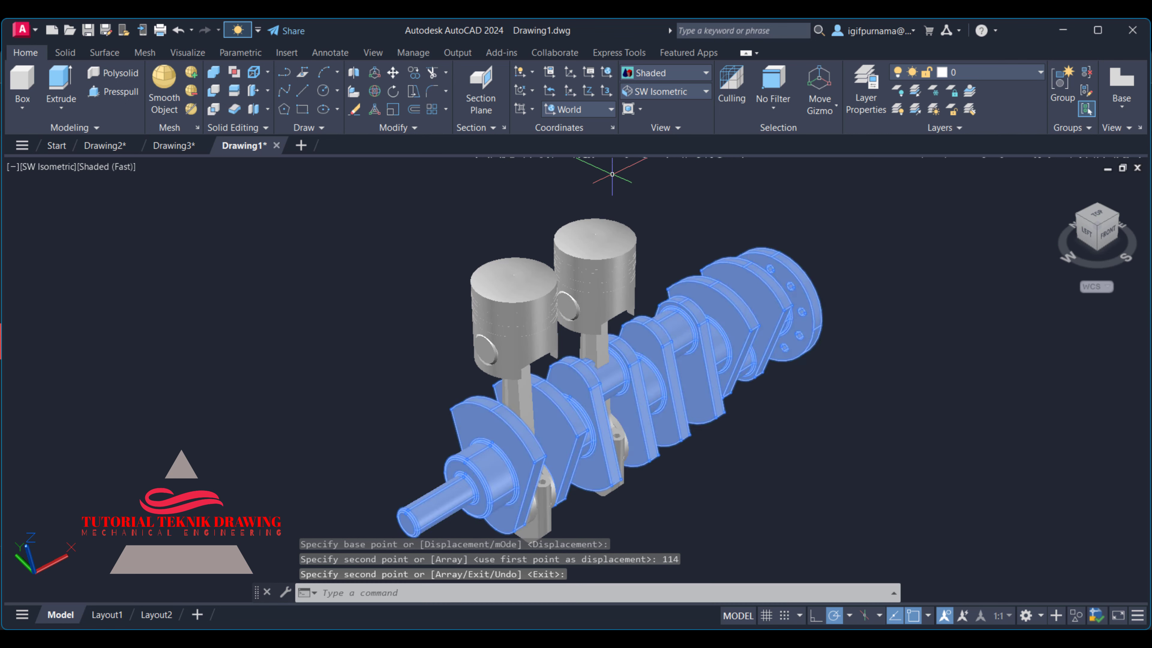
pyautogui.click(395, 75)
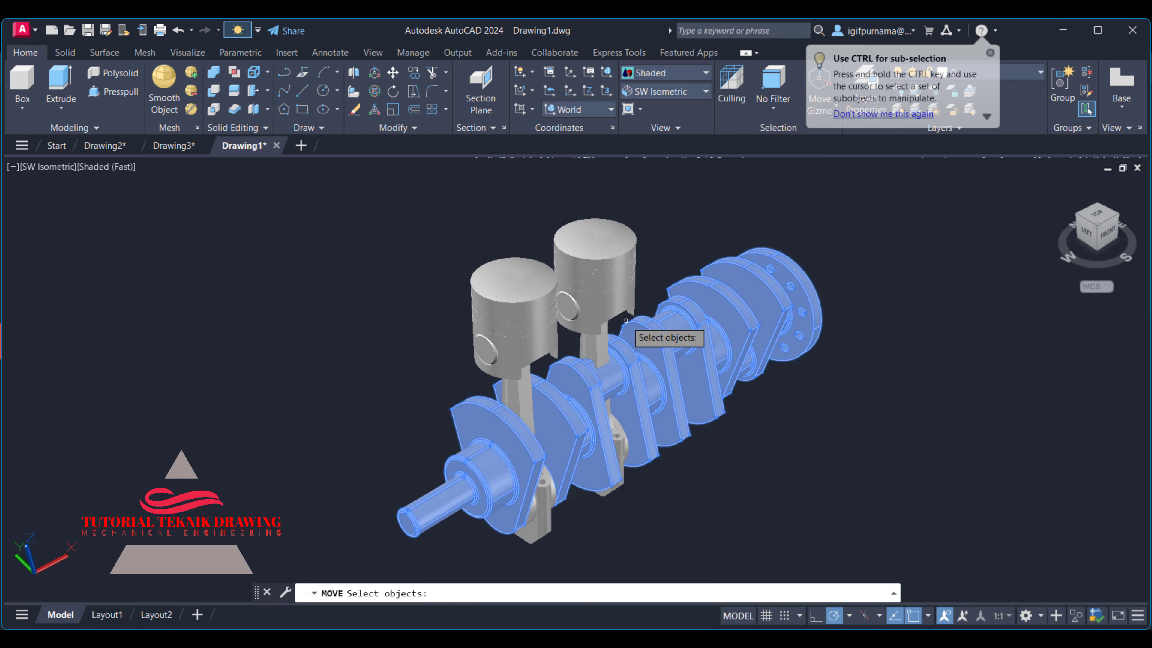
# Move the second piston, rod and end cap upward along +Z
pyautogui.click(619, 323)
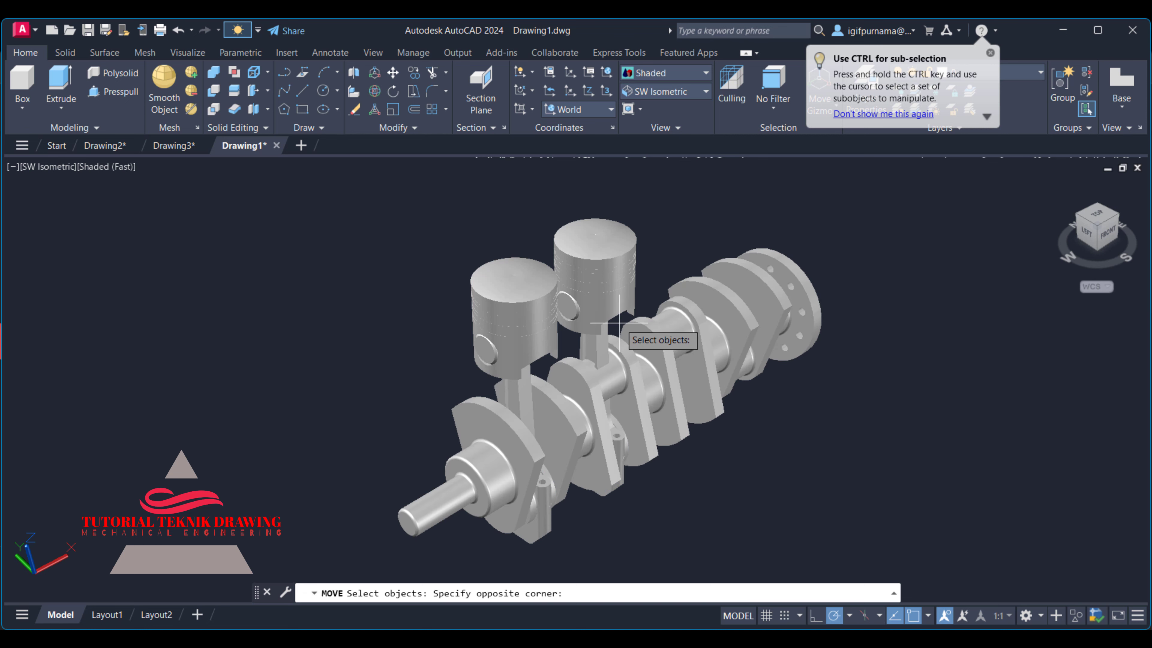
pyautogui.click(572, 233)
pyautogui.click(625, 464)
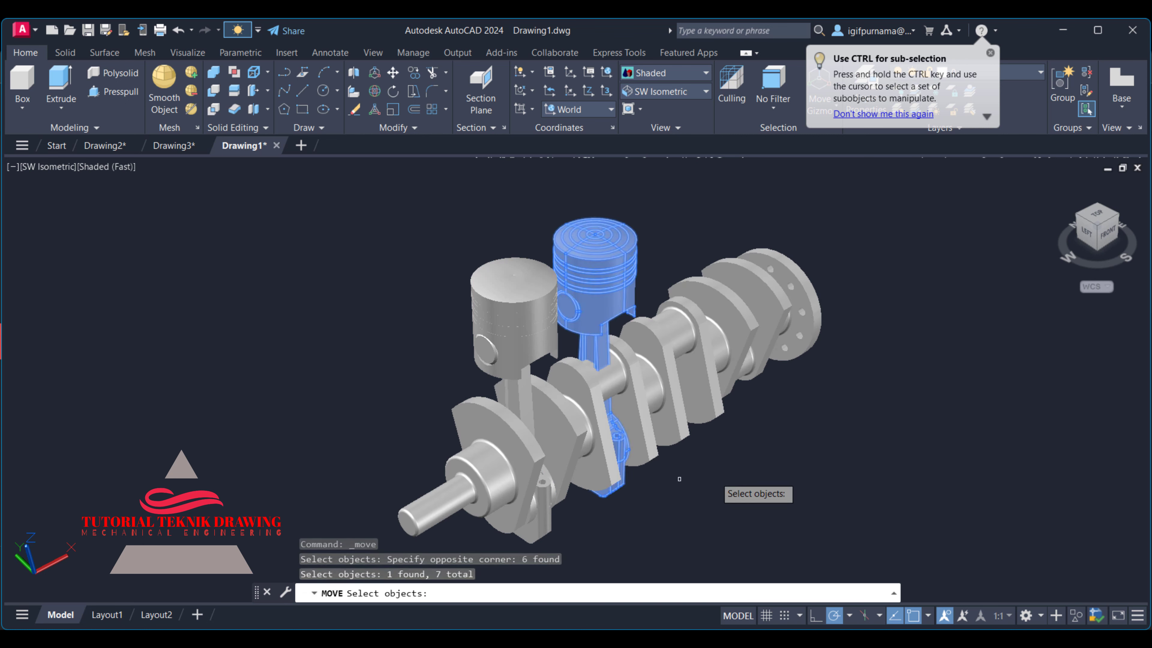
pyautogui.press('Return')
pyautogui.click(841, 478)
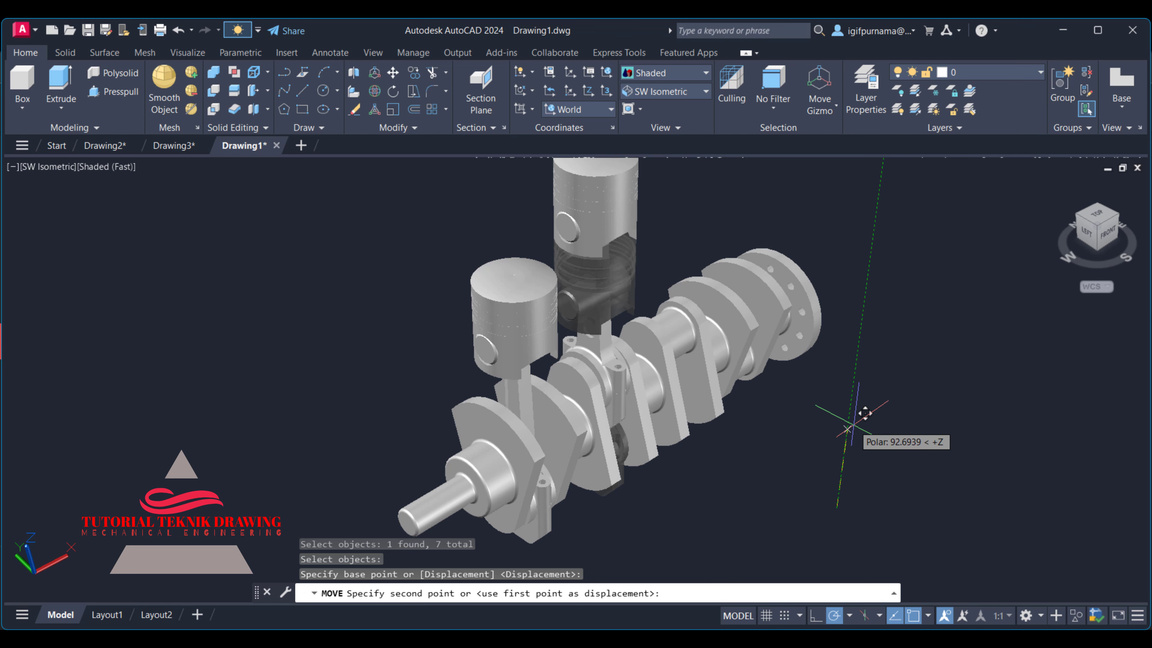
pyautogui.click(853, 425)
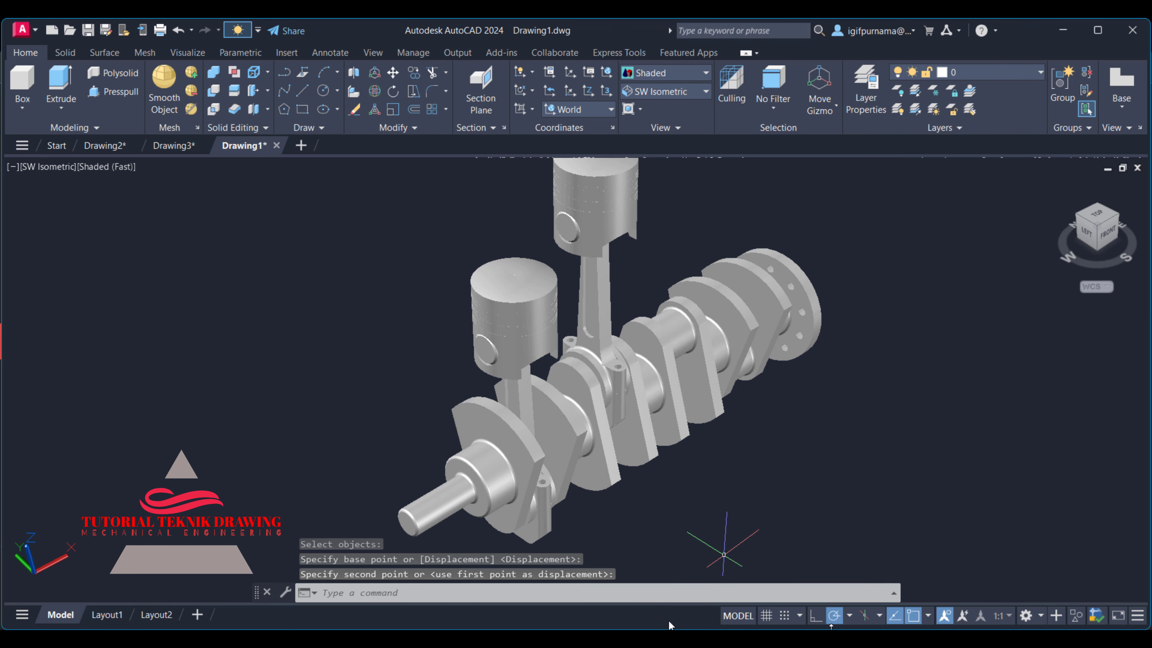
pyautogui.scroll(2, 676, 468)
pyautogui.scroll(2, 676, 467)
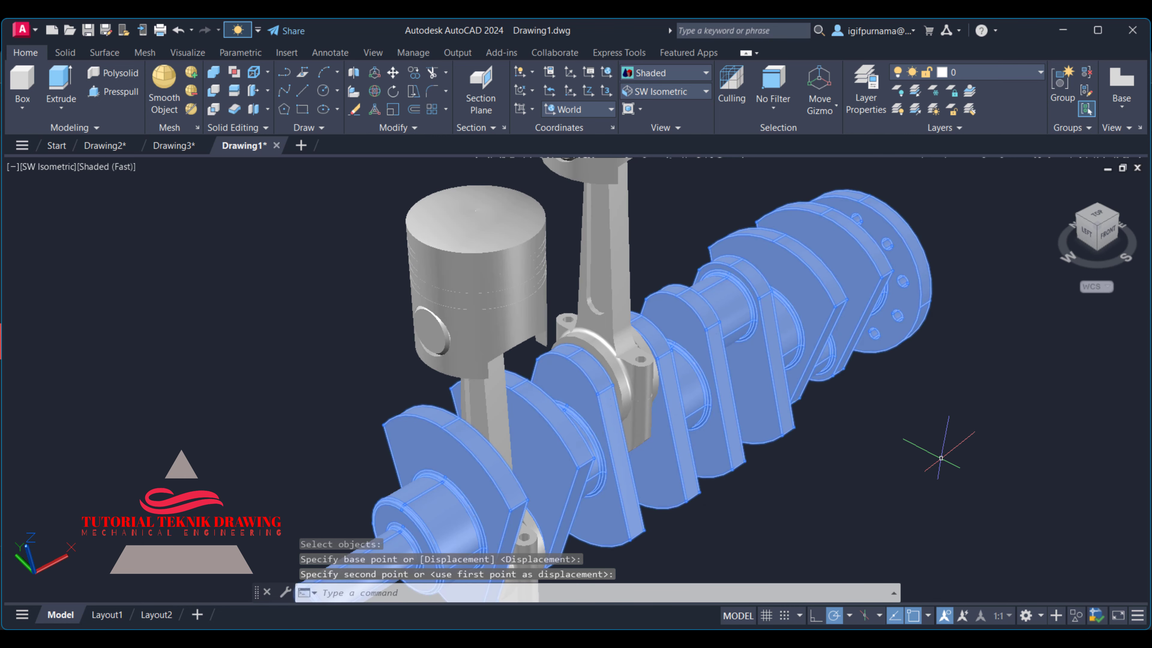
# Pan to frame the crankshaft and make a first attempt at entering the orbit command
pyautogui.moveTo(934, 451); pyautogui.dragTo(913, 431, button='middle')
pyautogui.rightClick(903, 404)
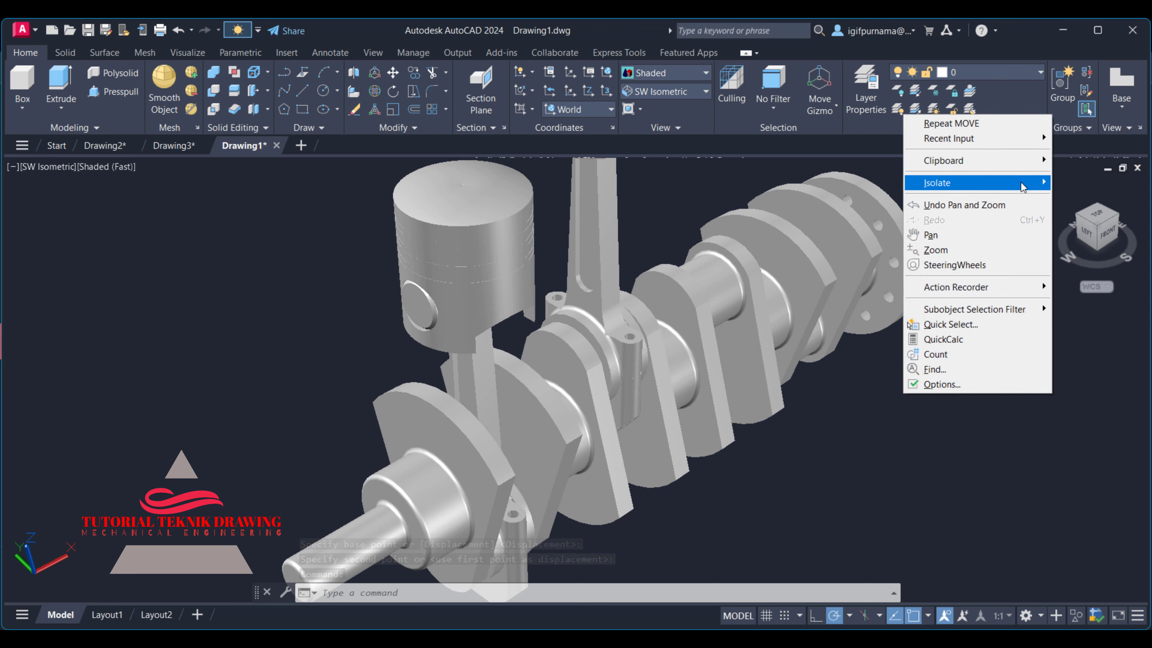
pyautogui.click(852, 430)
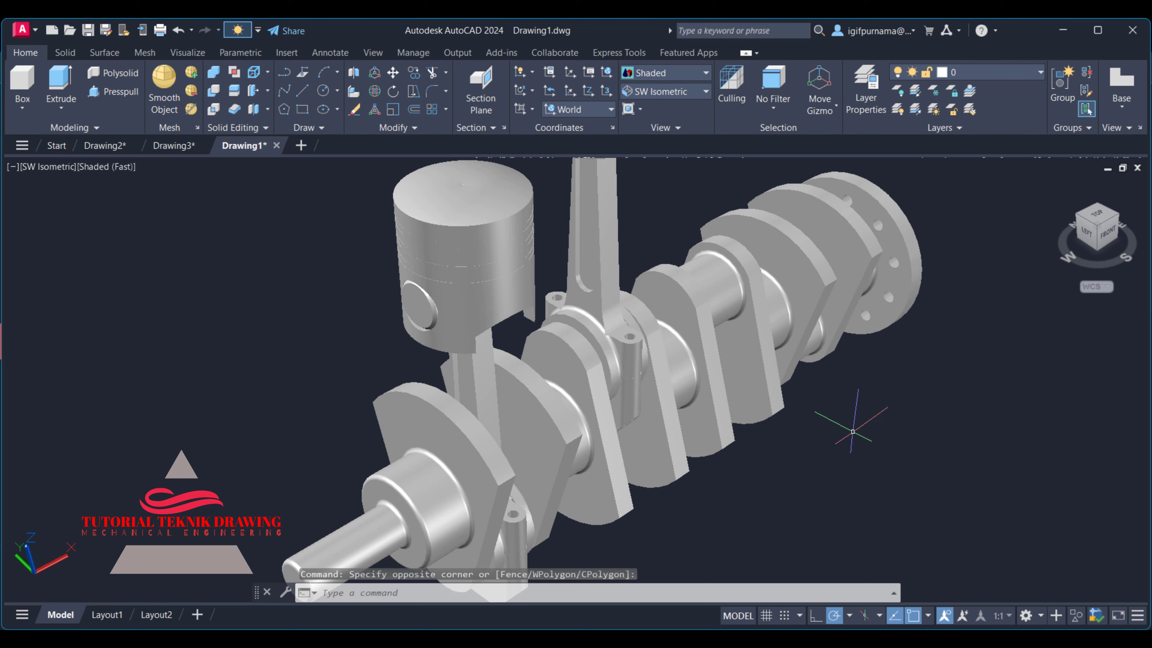
pyautogui.write('robt')
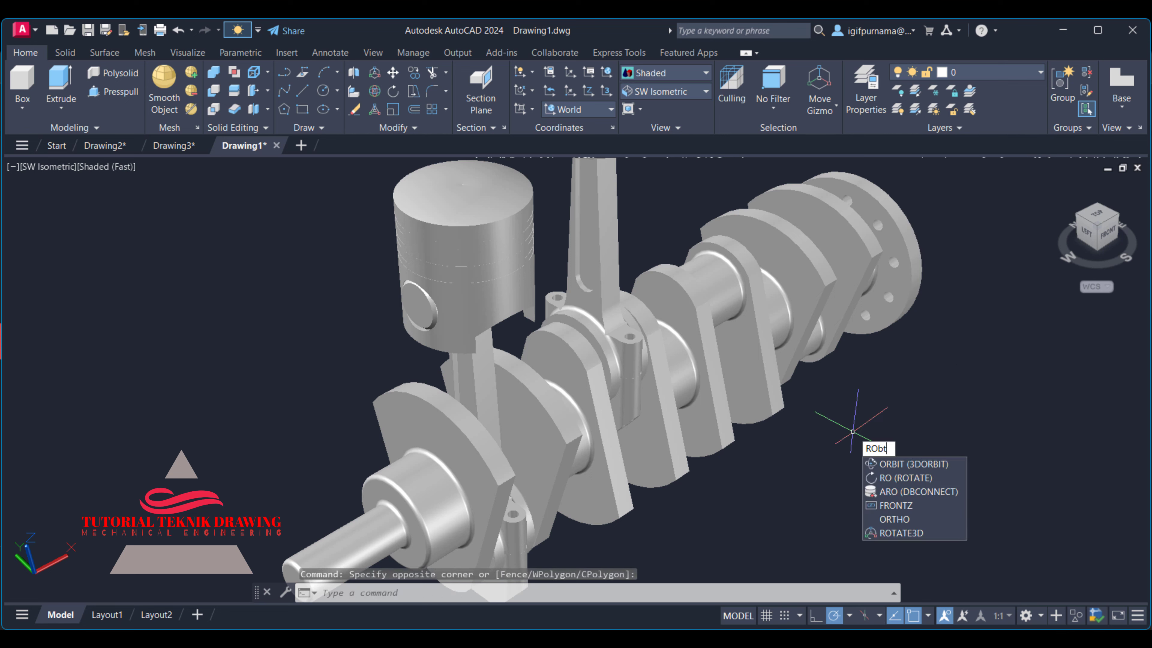
pyautogui.press('Return')
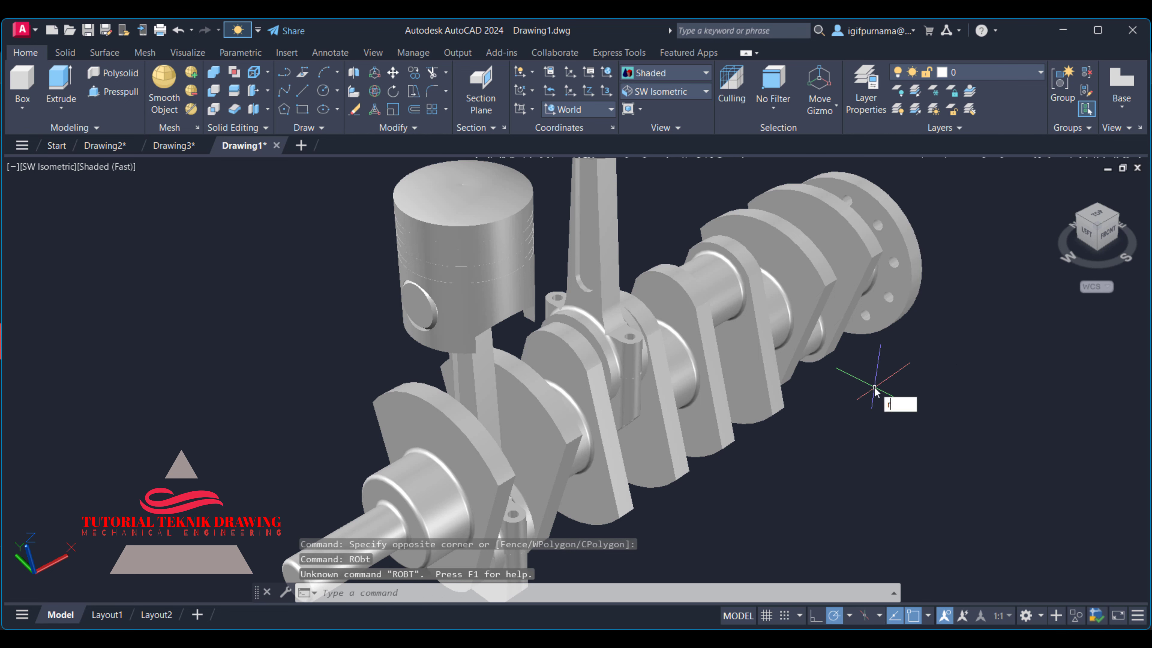
pyautogui.write('R')
pyautogui.write('t')
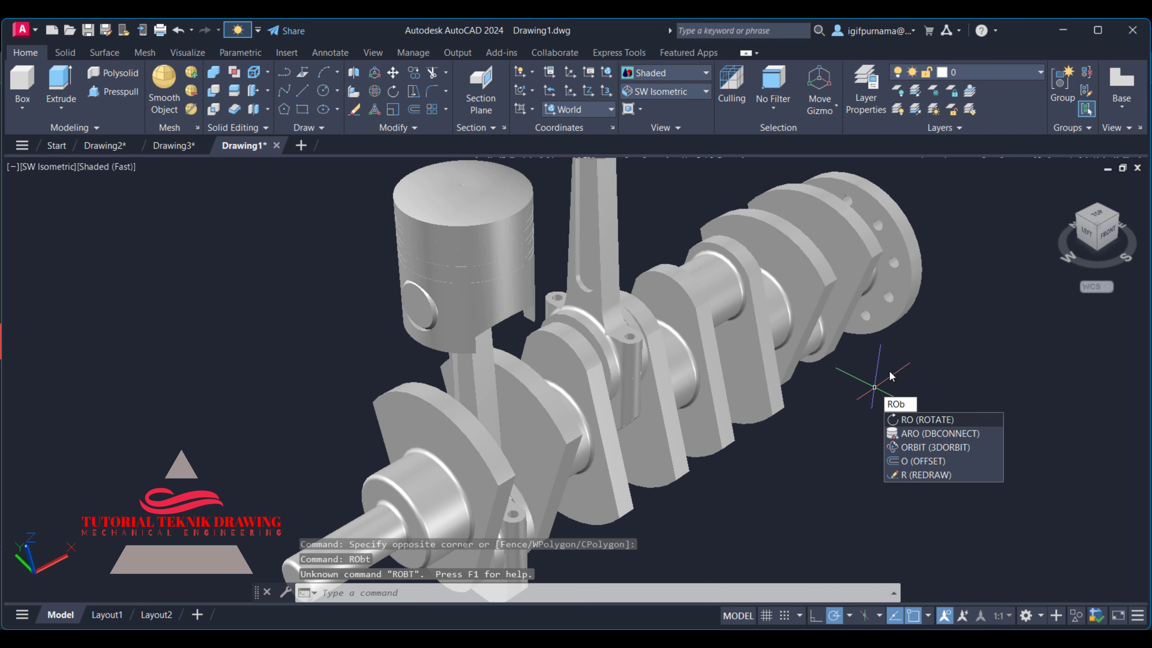
pyautogui.write('a')
pyautogui.press('Escape')
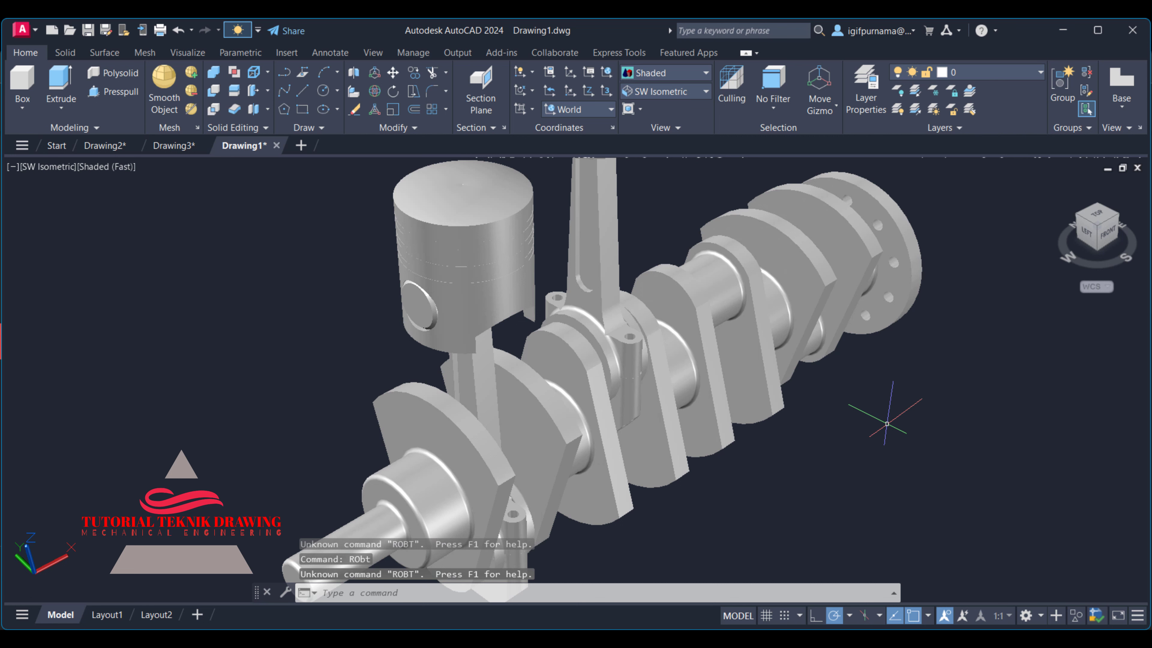
# Run 3DORBIT, orbit the assembly to a new viewing angle, and exit orbit
pyautogui.write('ROb')
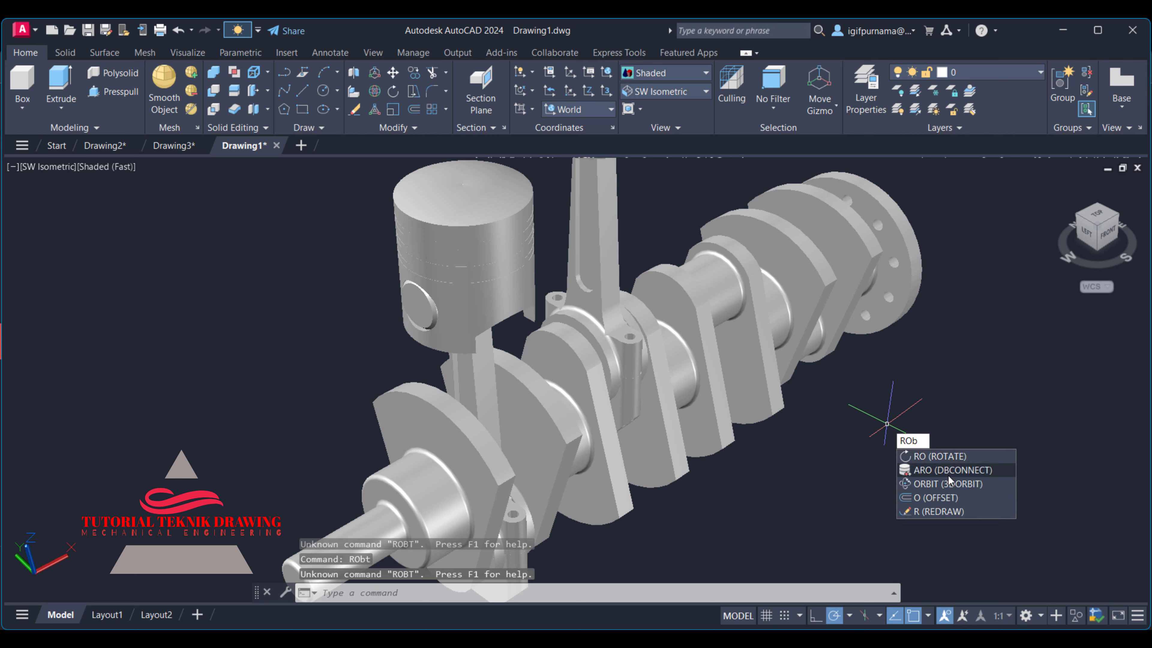
pyautogui.press('BackSpace')
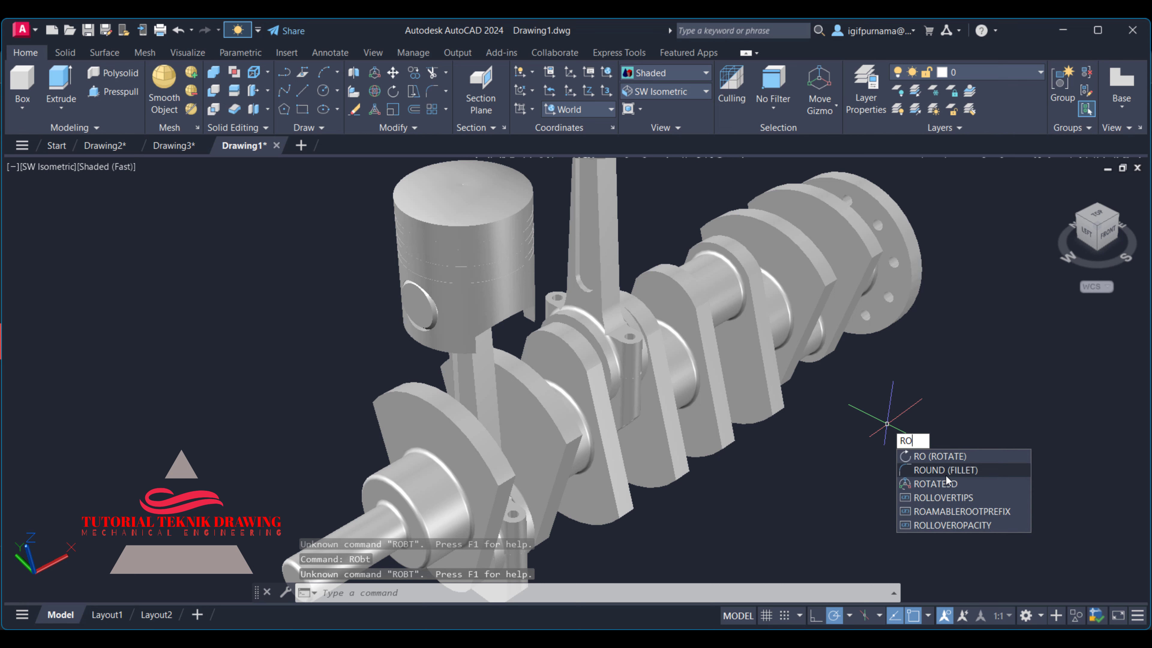
pyautogui.press('BackSpace')
pyautogui.write('bi')
pyautogui.press('BackSpace')
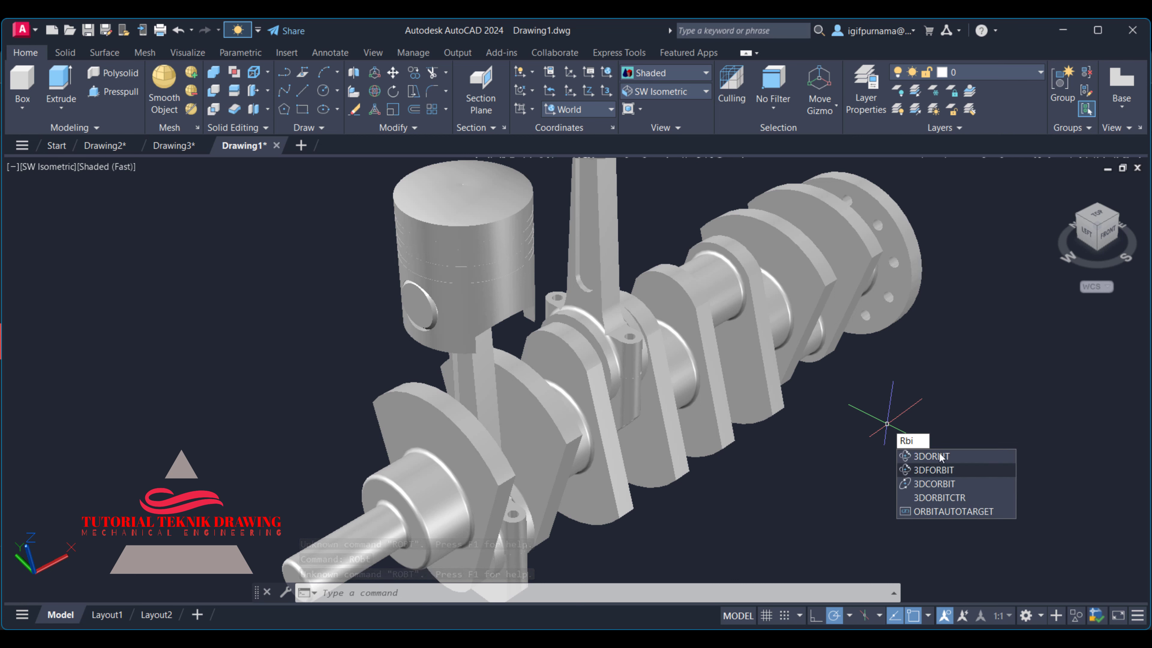
pyautogui.press('Return')
pyautogui.moveTo(679, 390)
pyautogui.mouseDown()
pyautogui.moveTo(660, 384)
pyautogui.moveTo(732, 399)
pyautogui.moveTo(771, 434)
pyautogui.mouseUp()
pyautogui.rightClick(771, 434)
pyautogui.click(806, 158)
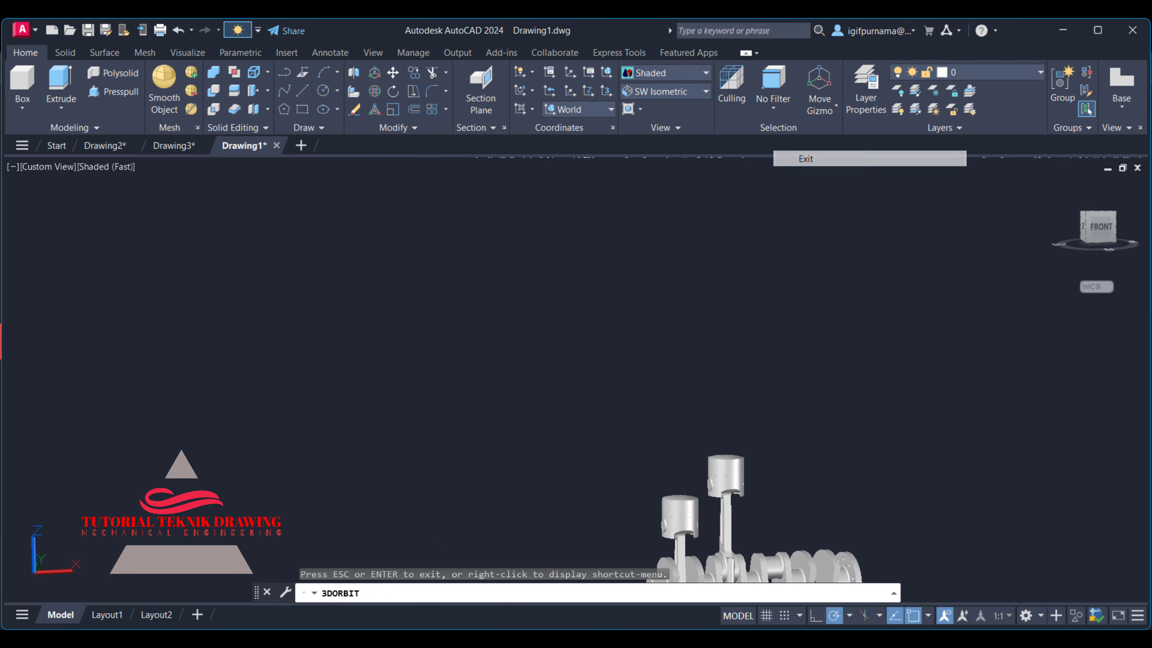
# View the assembly from Bottom, Left and Right, then settle on Front and pan it into place
pyautogui.click(1097, 227)
pyautogui.click(666, 91)
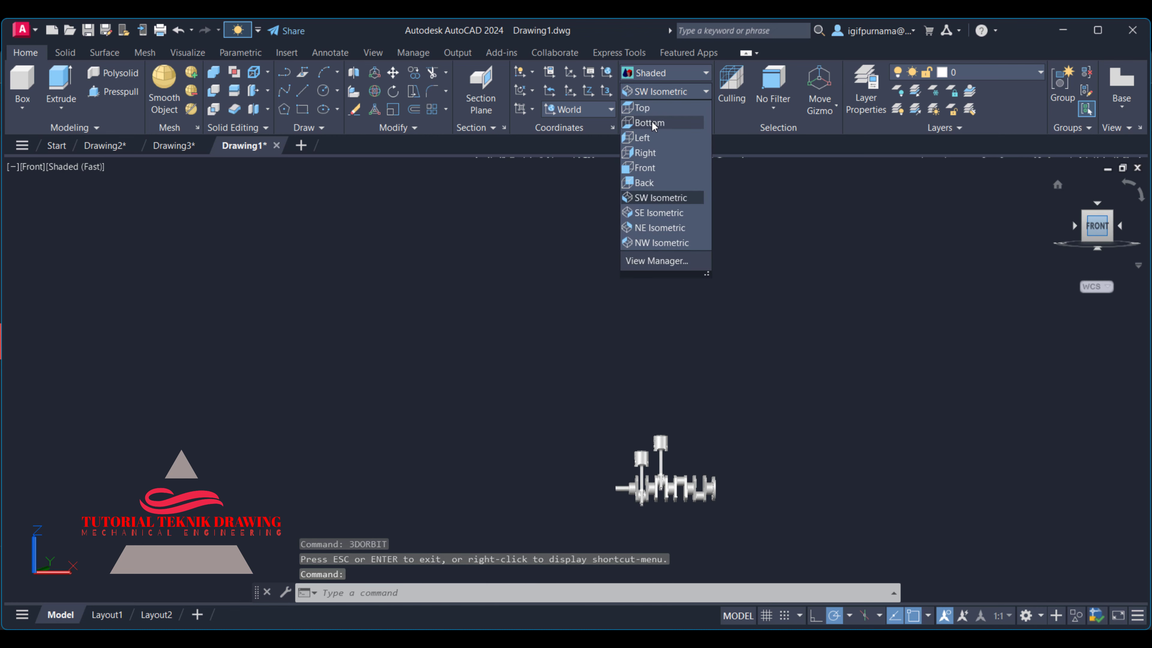
pyautogui.click(653, 123)
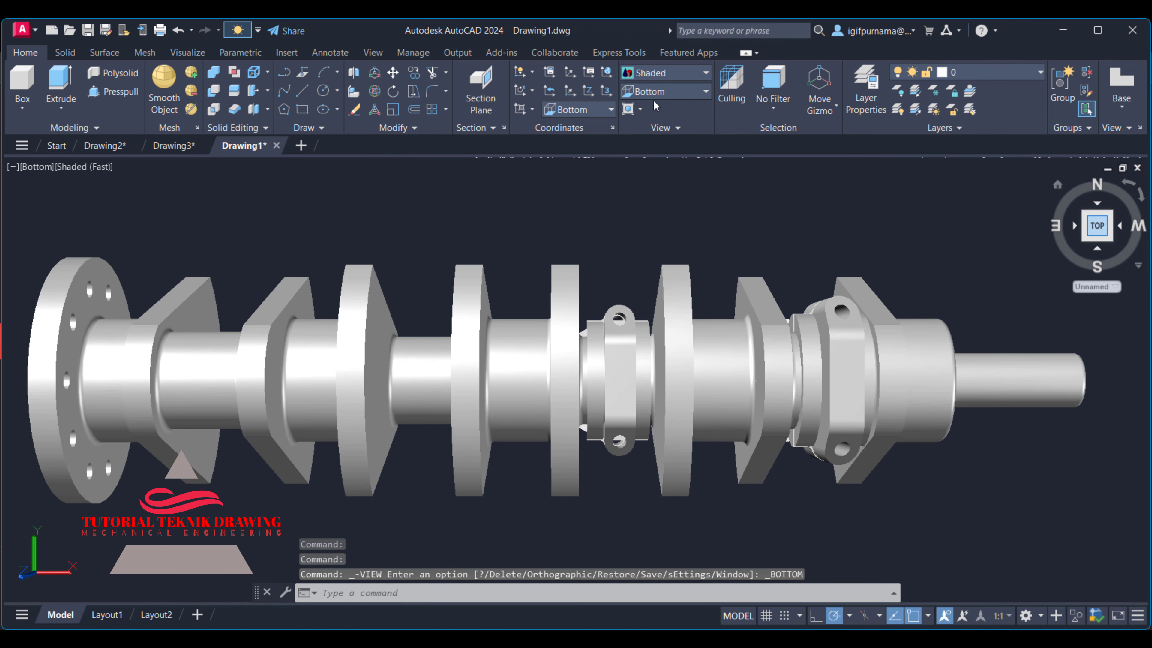
pyautogui.click(657, 96)
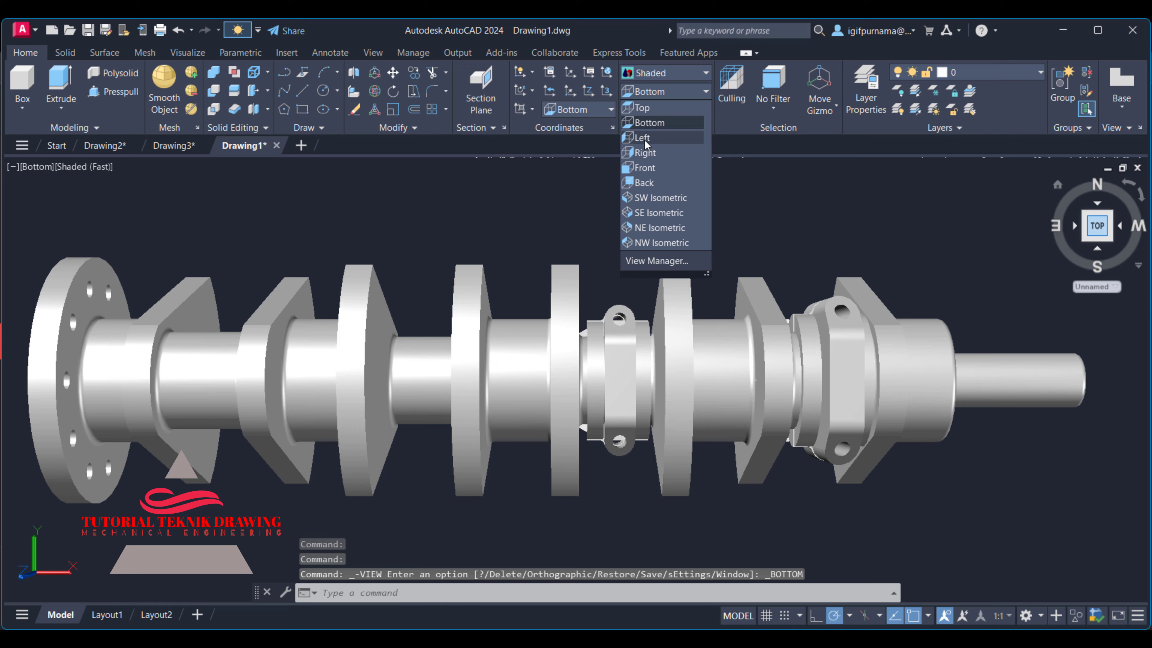
pyautogui.click(647, 138)
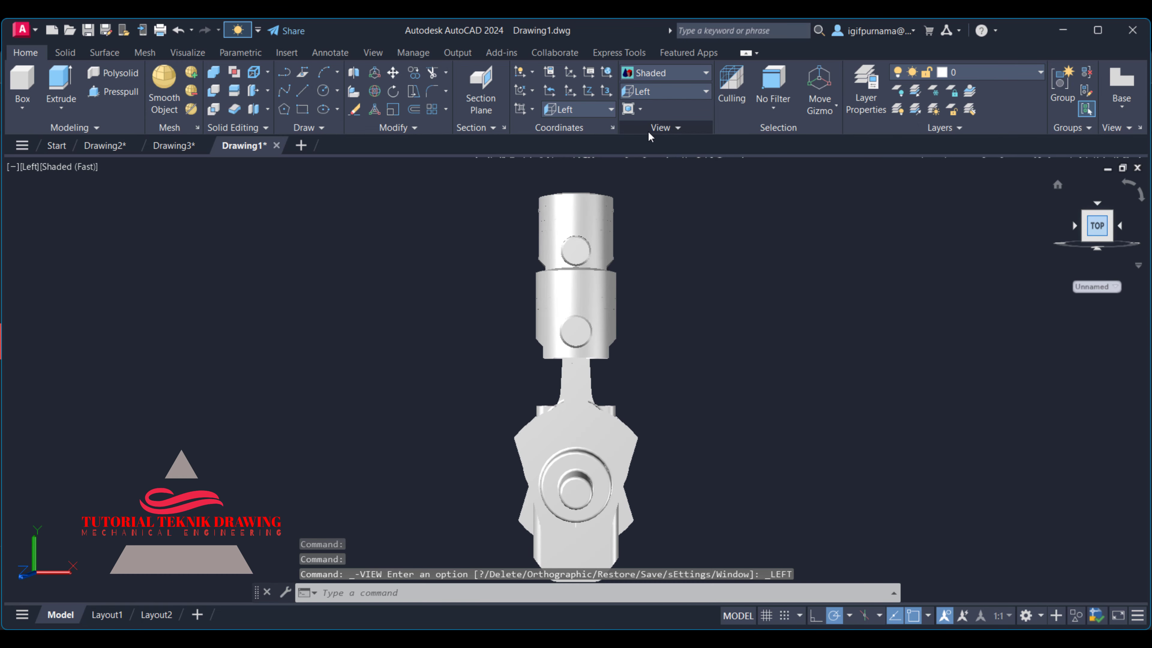
pyautogui.click(647, 96)
pyautogui.click(646, 154)
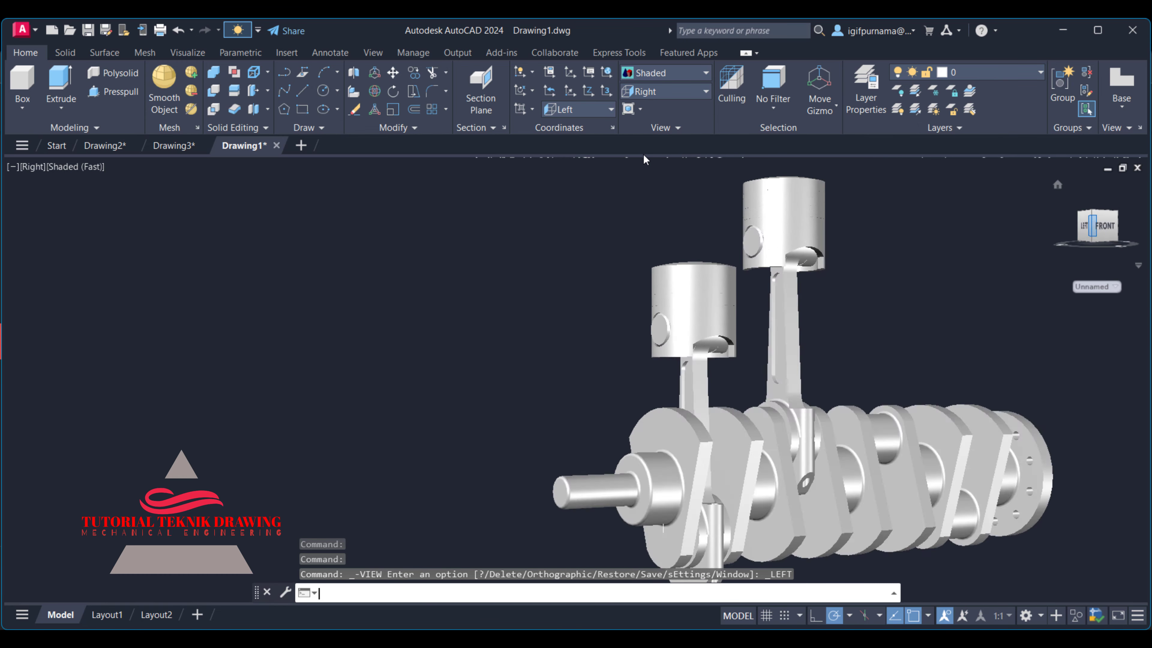
pyautogui.click(659, 96)
pyautogui.click(644, 172)
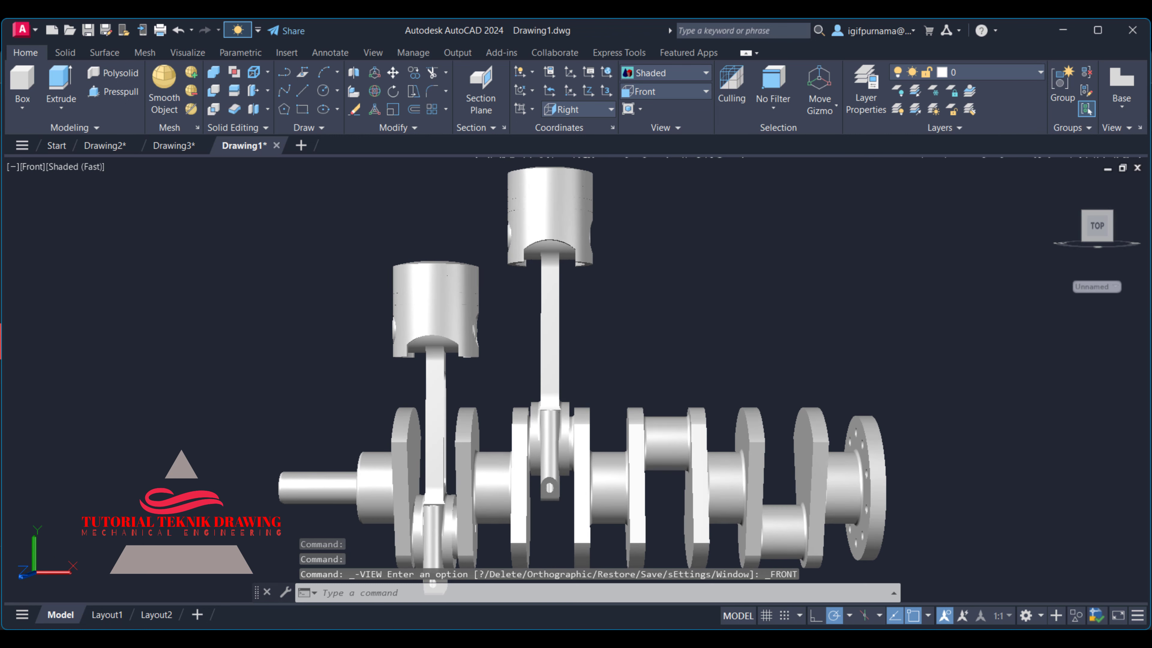
pyautogui.moveTo(726, 236)
pyautogui.mouseDown(button='middle')
pyautogui.moveTo(745, 252)
pyautogui.moveTo(741, 331)
pyautogui.mouseUp(button='middle')
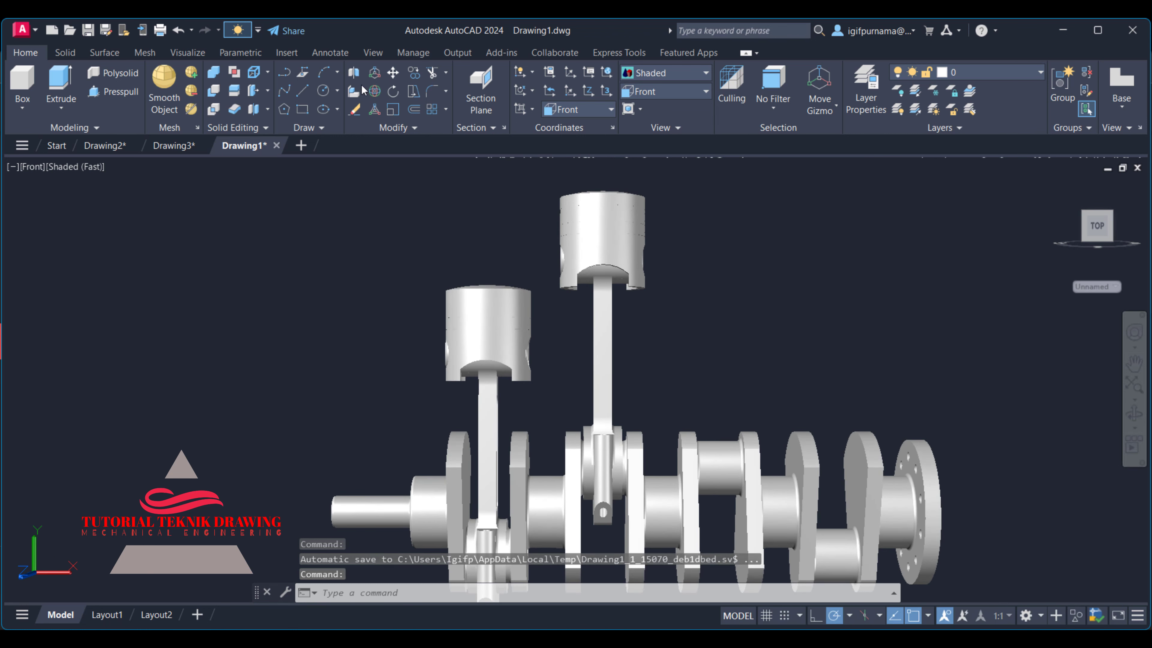
pyautogui.click(392, 72)
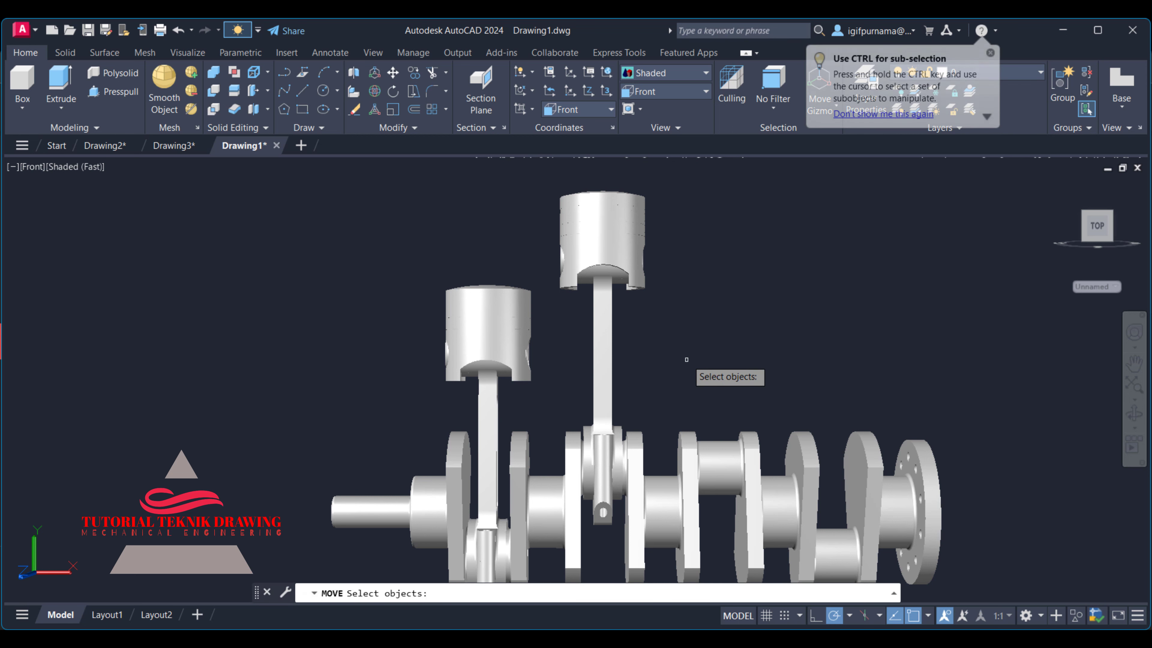
# Start a copy and window-select the first piston, connecting rod and rod cap
pyautogui.moveTo(685, 349)
pyautogui.mouseDown(button='middle')
pyautogui.moveTo(696, 290)
pyautogui.moveTo(707, 292)
pyautogui.moveTo(691, 329)
pyautogui.moveTo(620, 338)
pyautogui.mouseUp(button='middle')
pyautogui.click(419, 73)
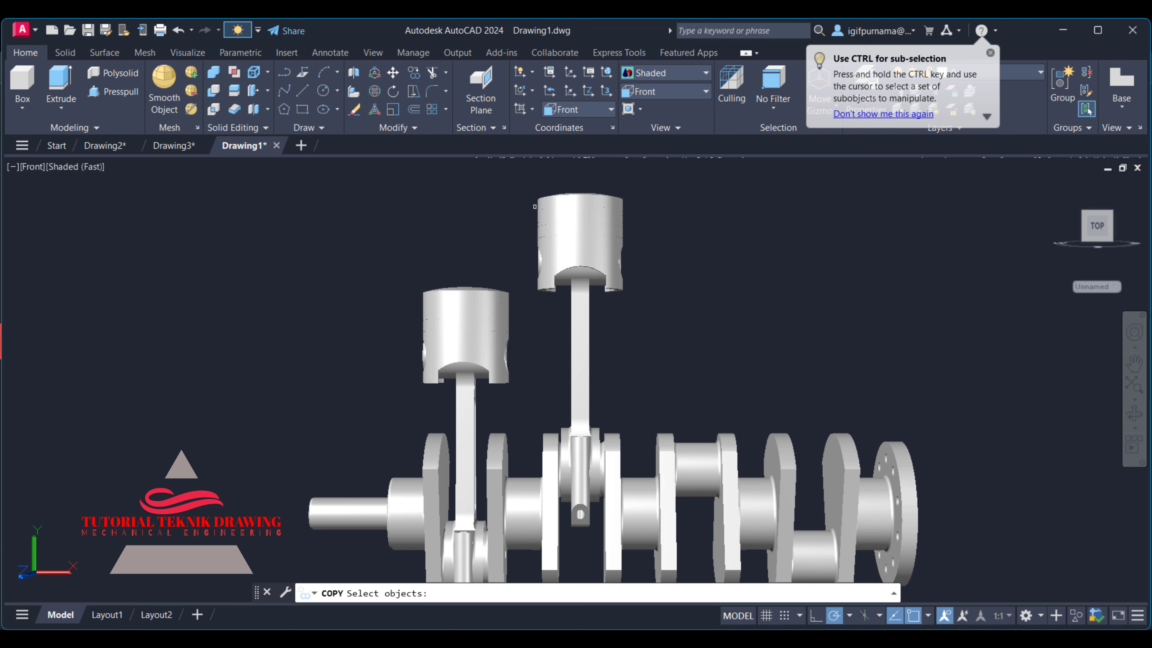
pyautogui.click(696, 328)
pyautogui.click(547, 205)
pyautogui.moveTo(657, 344); pyautogui.dragTo(586, 222, button='middle')
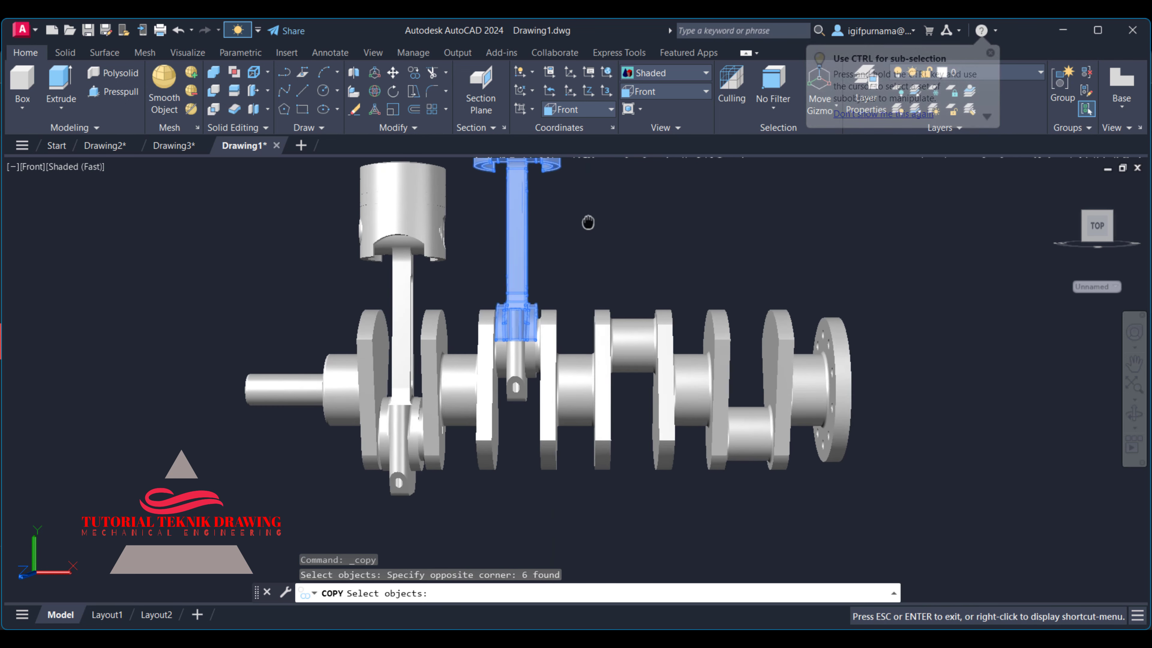
pyautogui.click(519, 355)
pyautogui.moveTo(519, 355); pyautogui.dragTo(510, 260, button='middle')
pyautogui.press('Return')
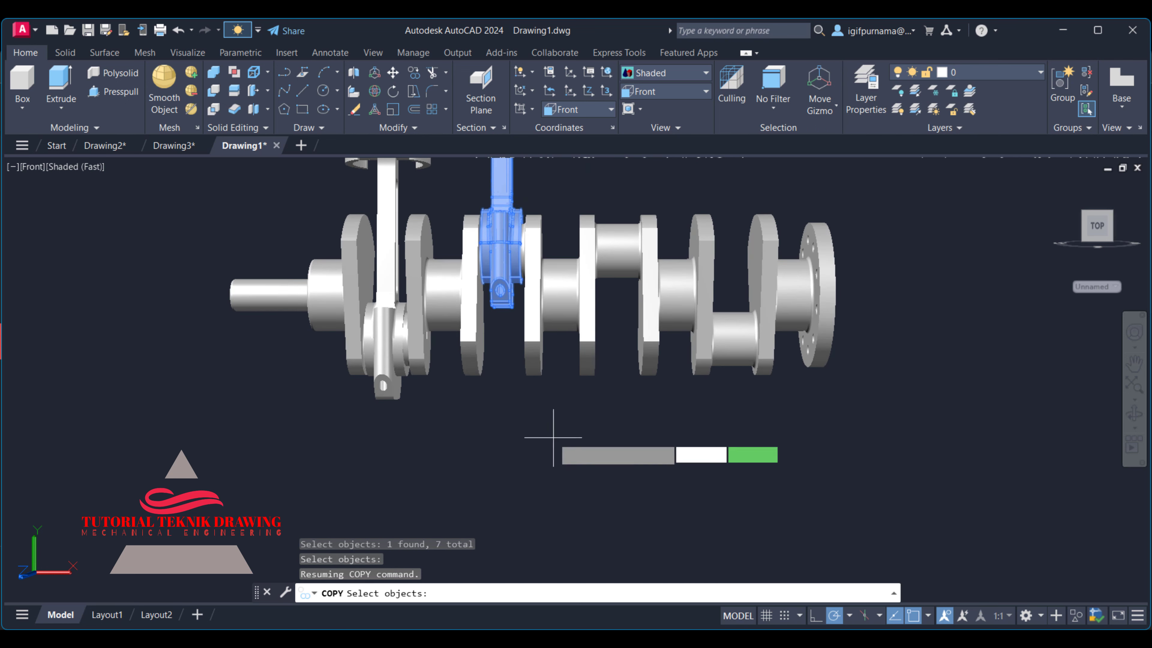
# Place the copied piston assembly 114 units along the crankshaft
pyautogui.click(456, 462)
pyautogui.write('114')
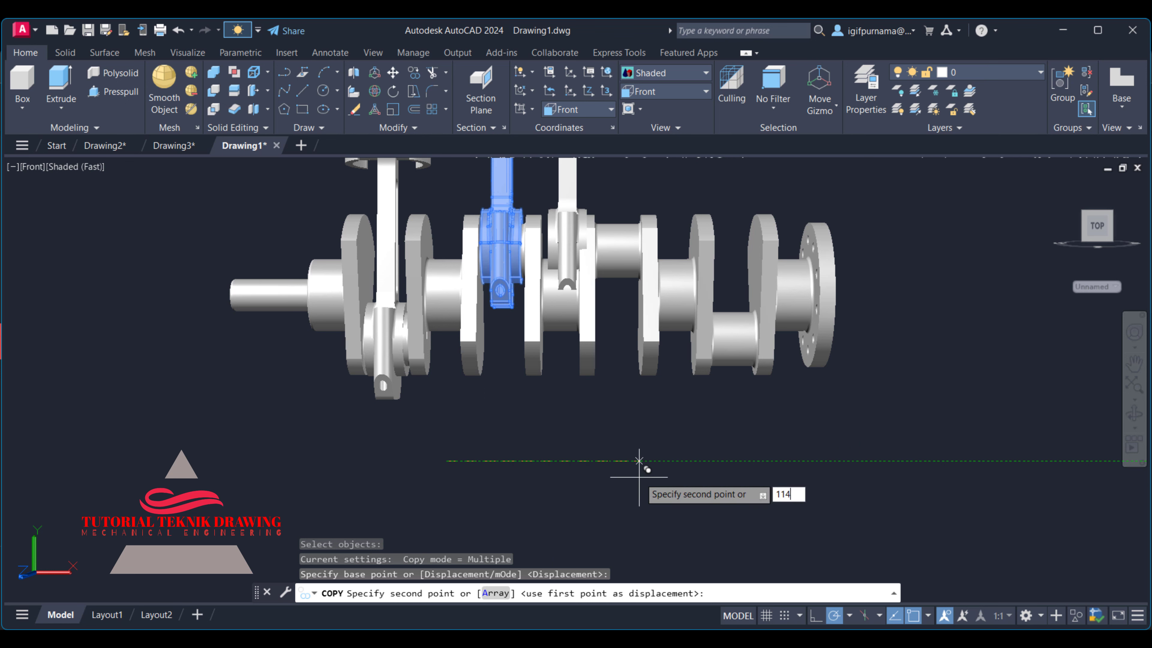
pyautogui.press('Return')
pyautogui.rightClick(640, 463)
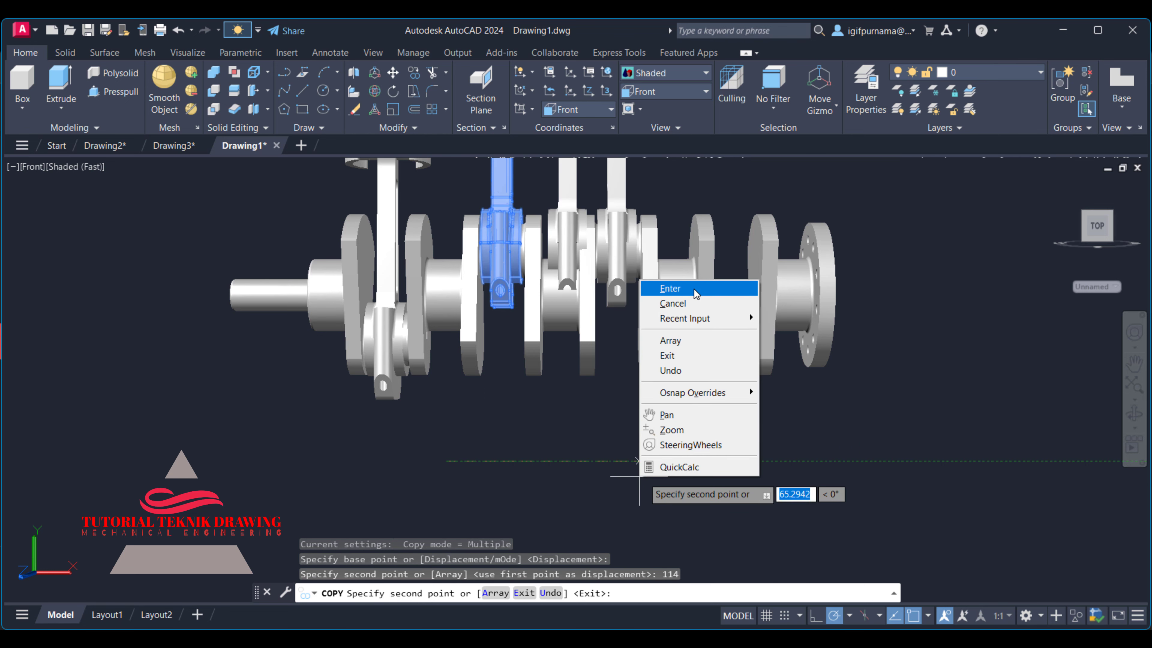
pyautogui.click(662, 289)
pyautogui.moveTo(434, 192)
pyautogui.mouseDown(button='middle')
pyautogui.moveTo(506, 345)
pyautogui.moveTo(387, 203)
pyautogui.mouseUp(button='middle')
pyautogui.press('Return')
# Begin another copy of the piston parts, then cancel it to start over
pyautogui.click(414, 72)
pyautogui.click(509, 335)
pyautogui.click(389, 239)
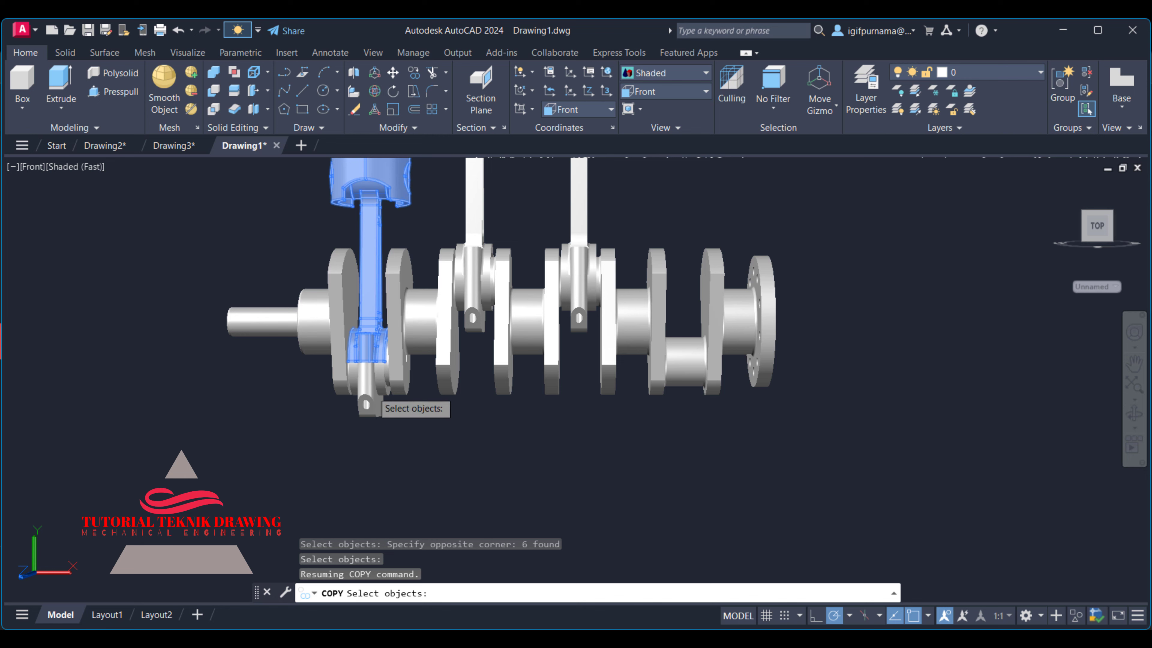
pyautogui.click(367, 404)
pyautogui.press('Return')
pyautogui.click(707, 476)
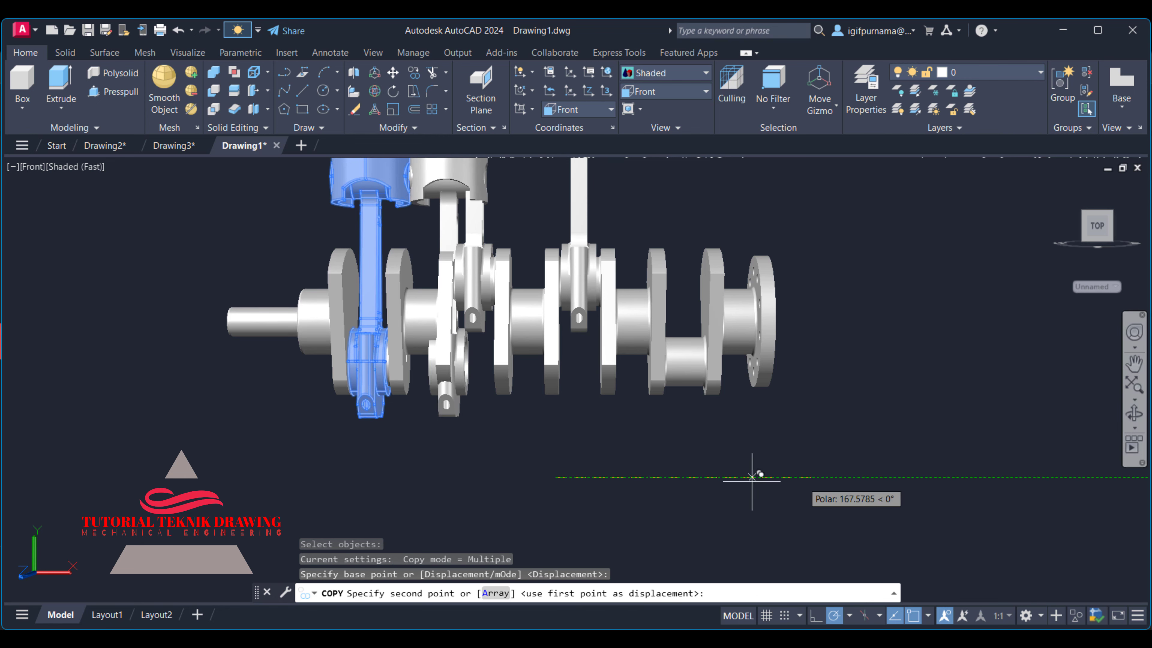
pyautogui.press('Escape')
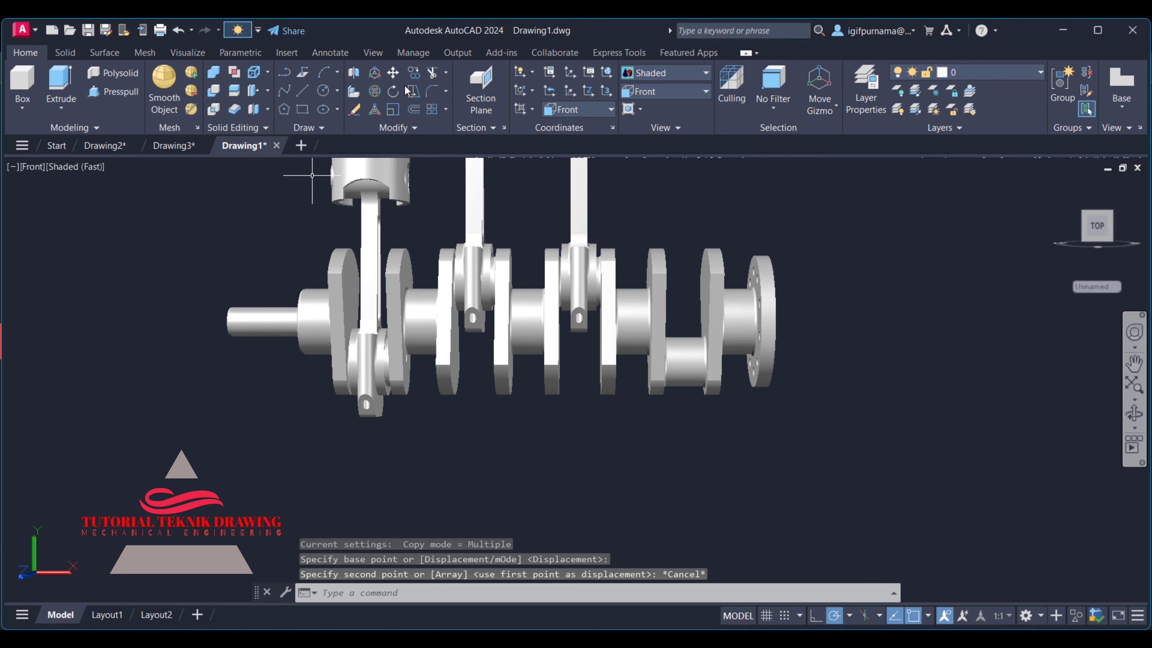
# Select the first piston, connecting rod and rod cap again for another copy
pyautogui.click(414, 72)
pyautogui.moveTo(438, 228); pyautogui.dragTo(450, 269, button='middle')
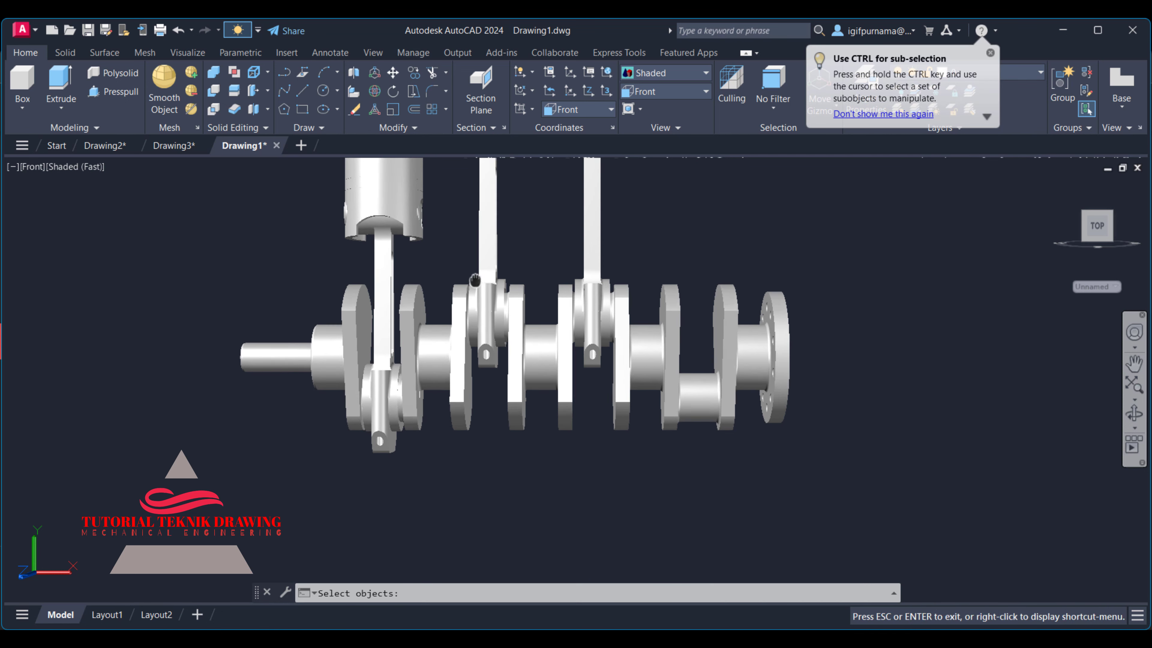
pyautogui.scroll(-2, 451, 269)
pyautogui.click(482, 317)
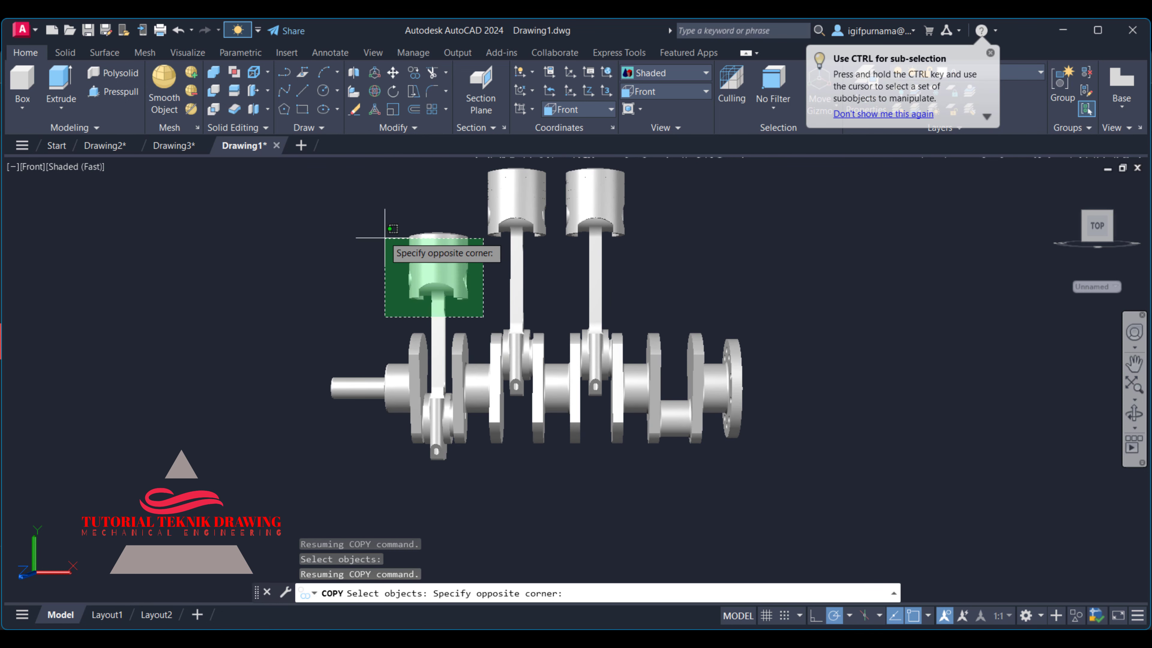
pyautogui.click(383, 239)
pyautogui.moveTo(435, 448); pyautogui.dragTo(410, 356, button='middle')
pyautogui.click(410, 356)
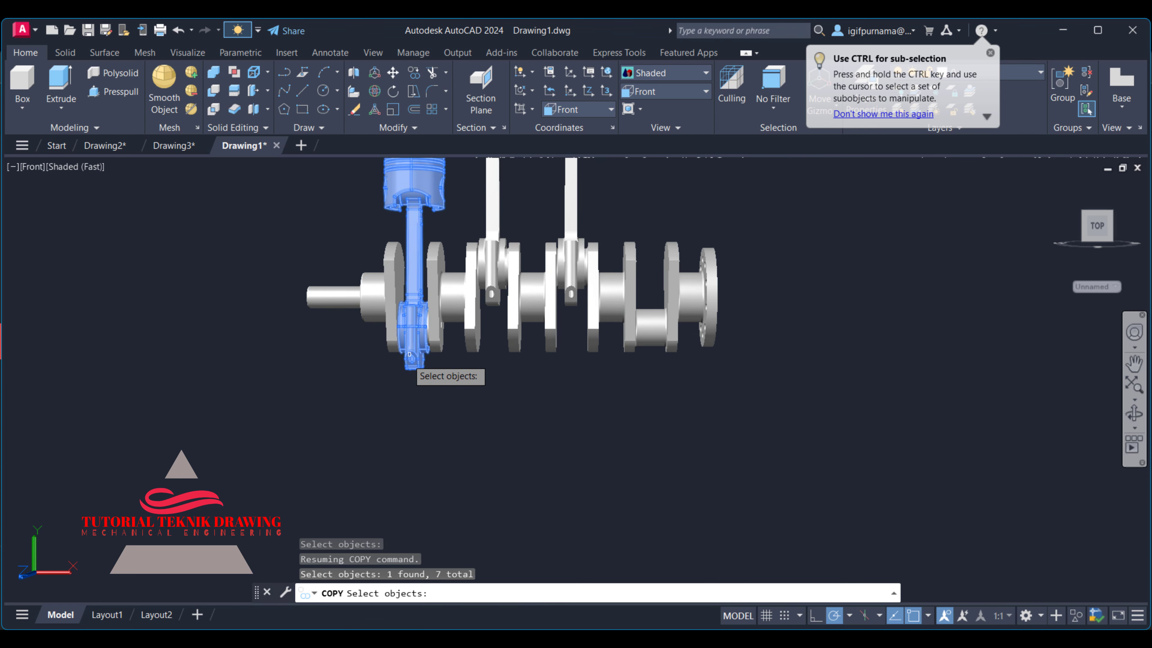
pyautogui.press('Return')
# Place the copied piston assembly on the fourth crank throw
pyautogui.click(195, 484)
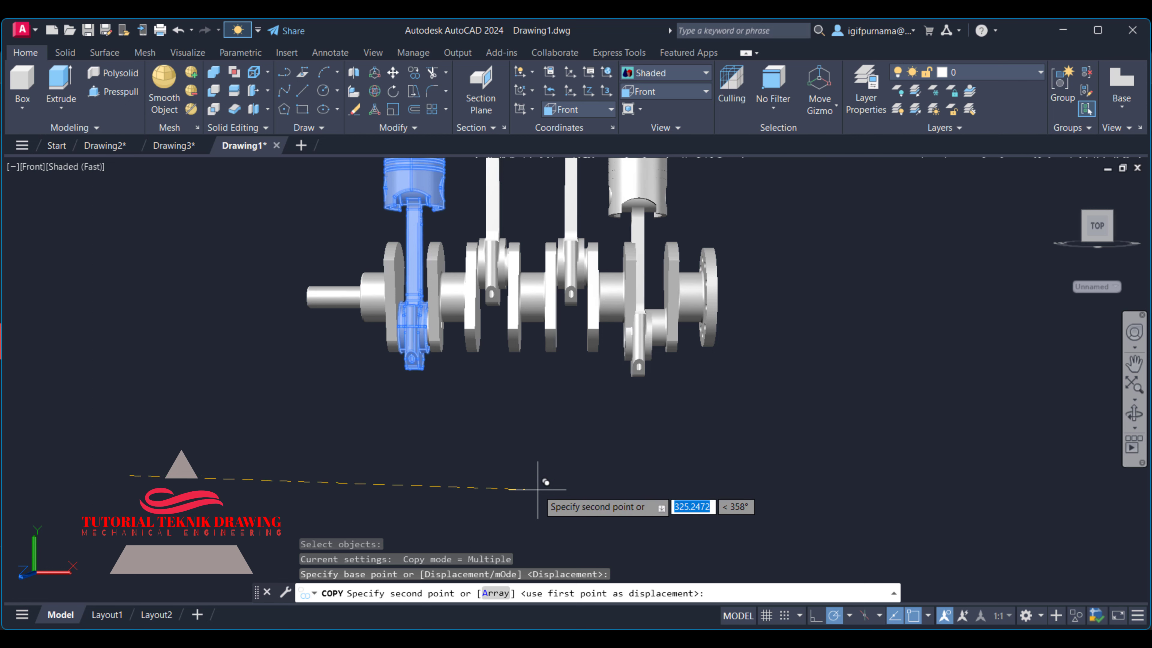
pyautogui.click(560, 474)
pyautogui.rightClick(694, 391)
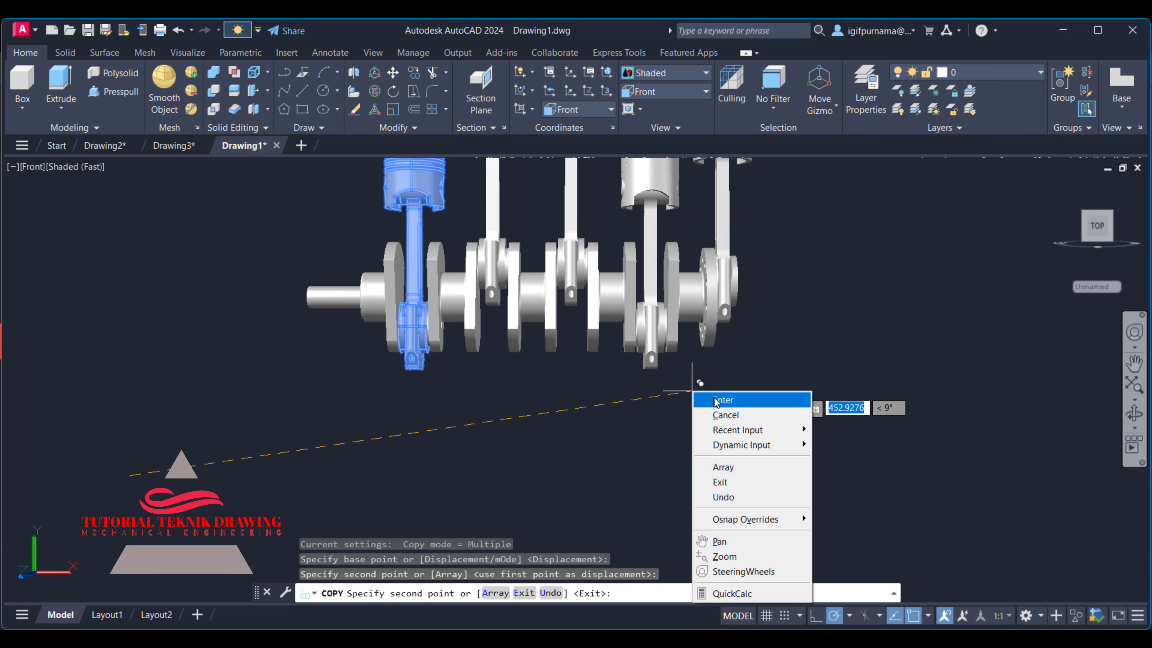
pyautogui.click(713, 398)
pyautogui.click(694, 92)
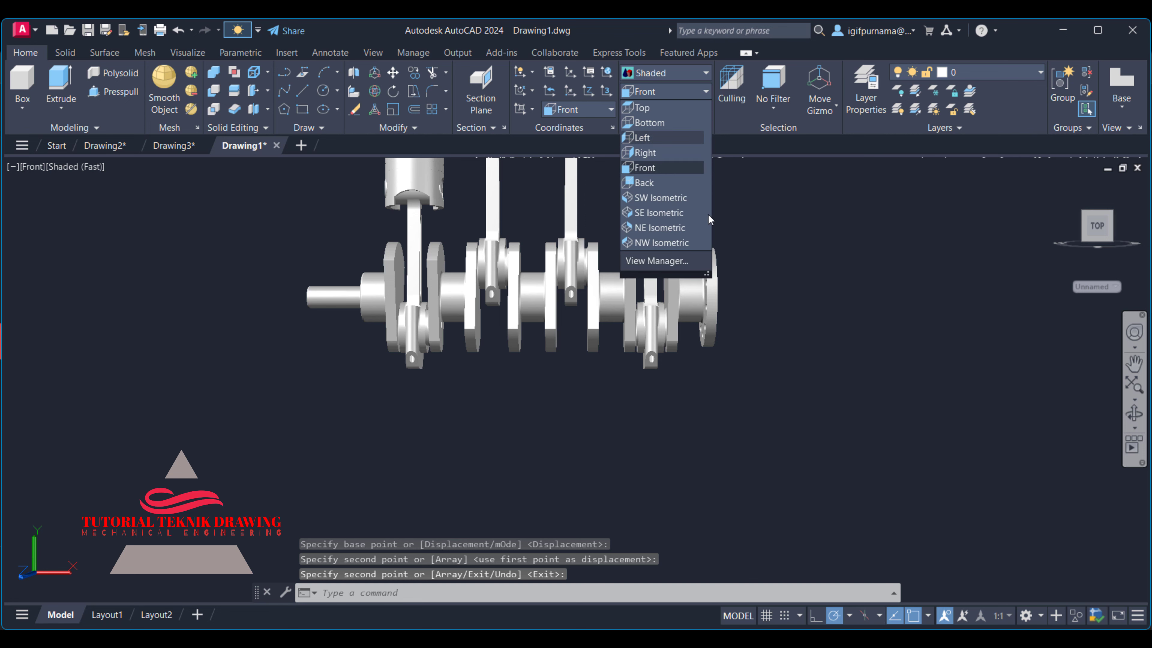
# Switch to the SW Isometric view and set a sky background with illumination
pyautogui.click(660, 200)
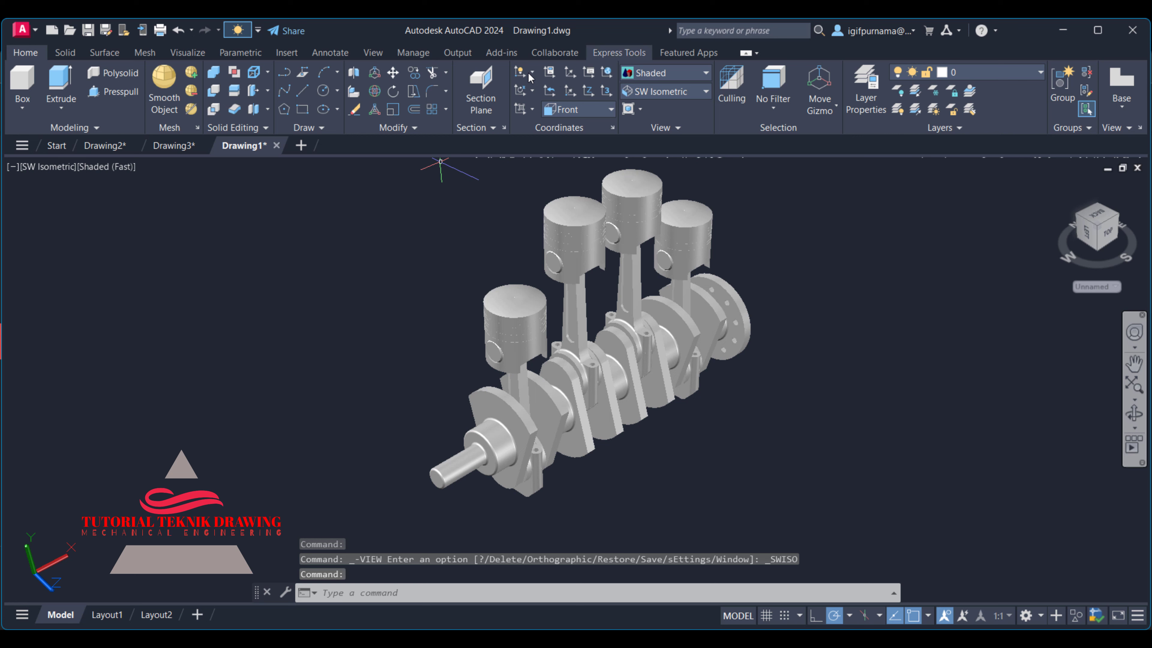
pyautogui.click(373, 52)
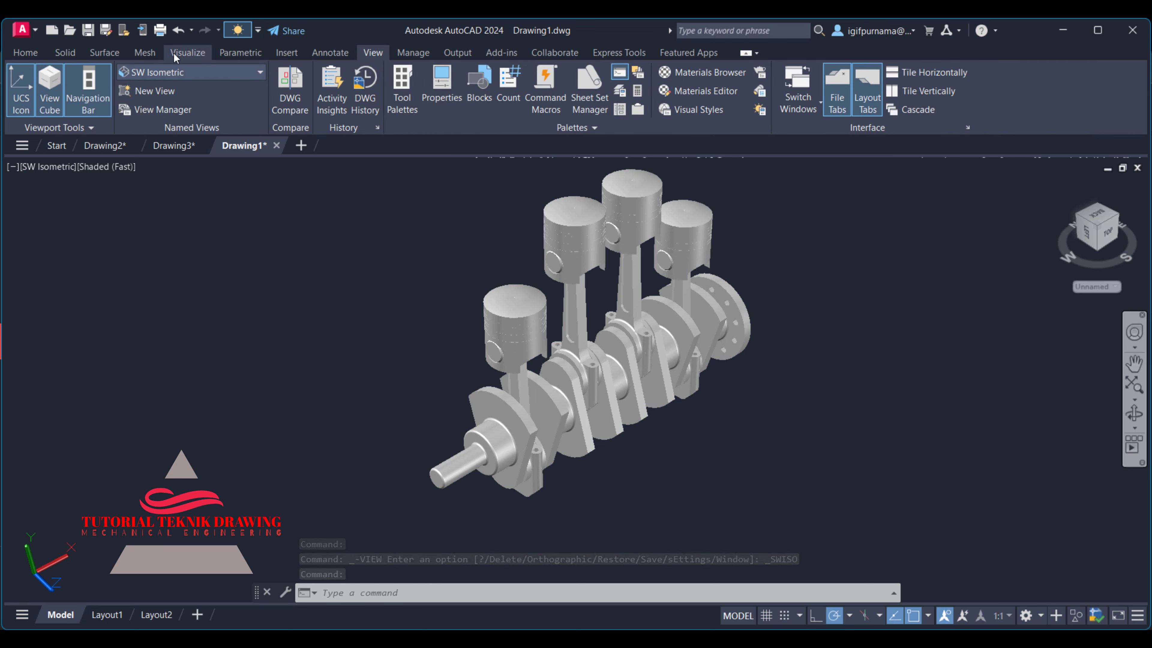
pyautogui.click(187, 53)
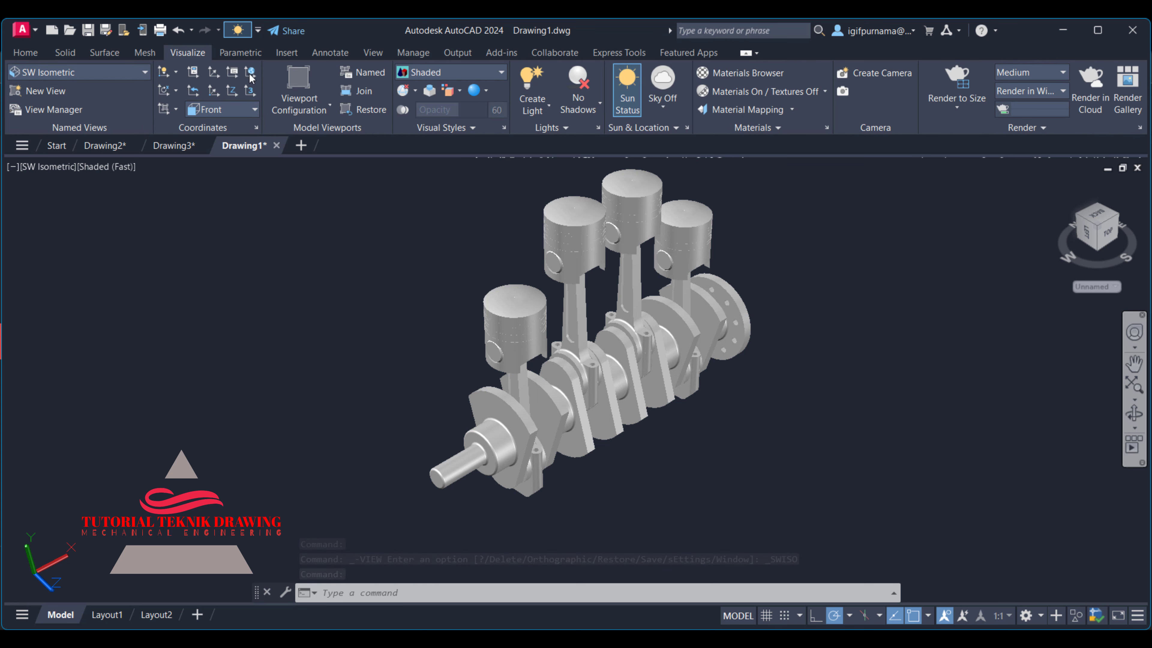
pyautogui.click(663, 106)
pyautogui.click(699, 193)
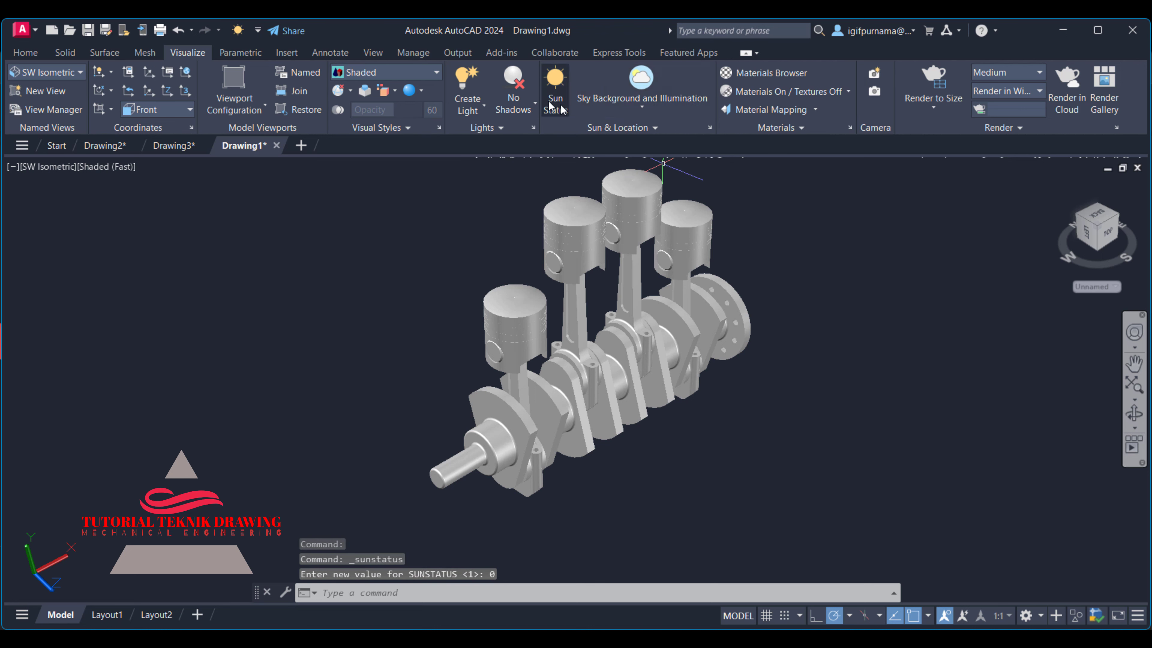
# Turn on the sun, turn off default lighting, and show the render exposure settings
pyautogui.click(554, 101)
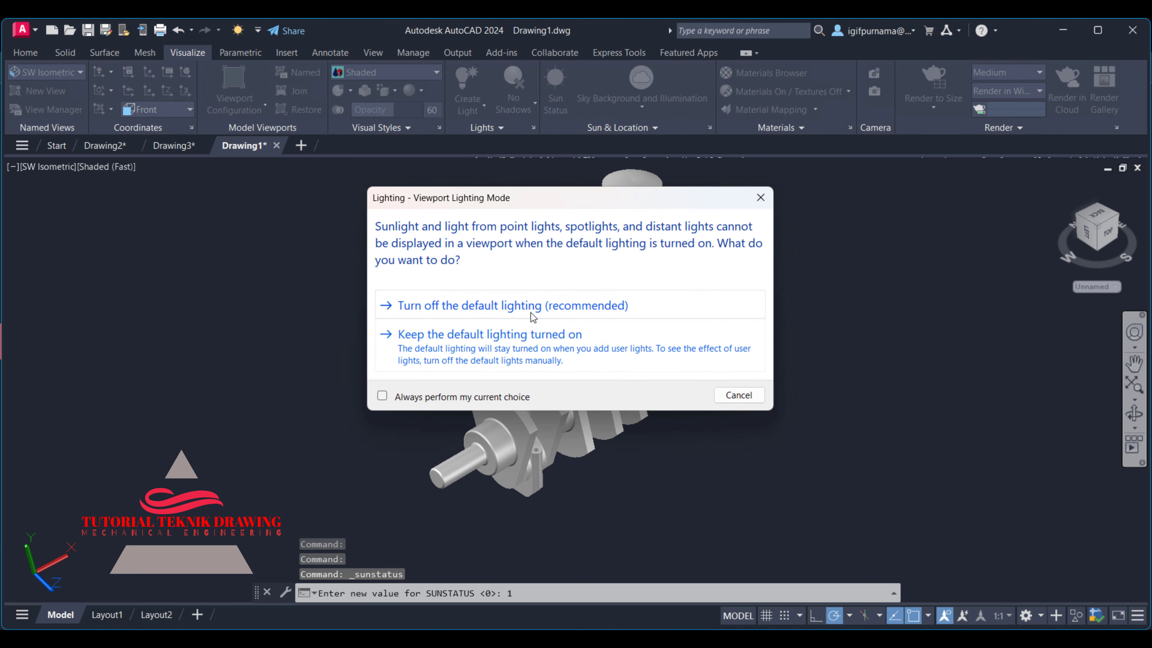
pyautogui.click(533, 317)
pyautogui.click(629, 326)
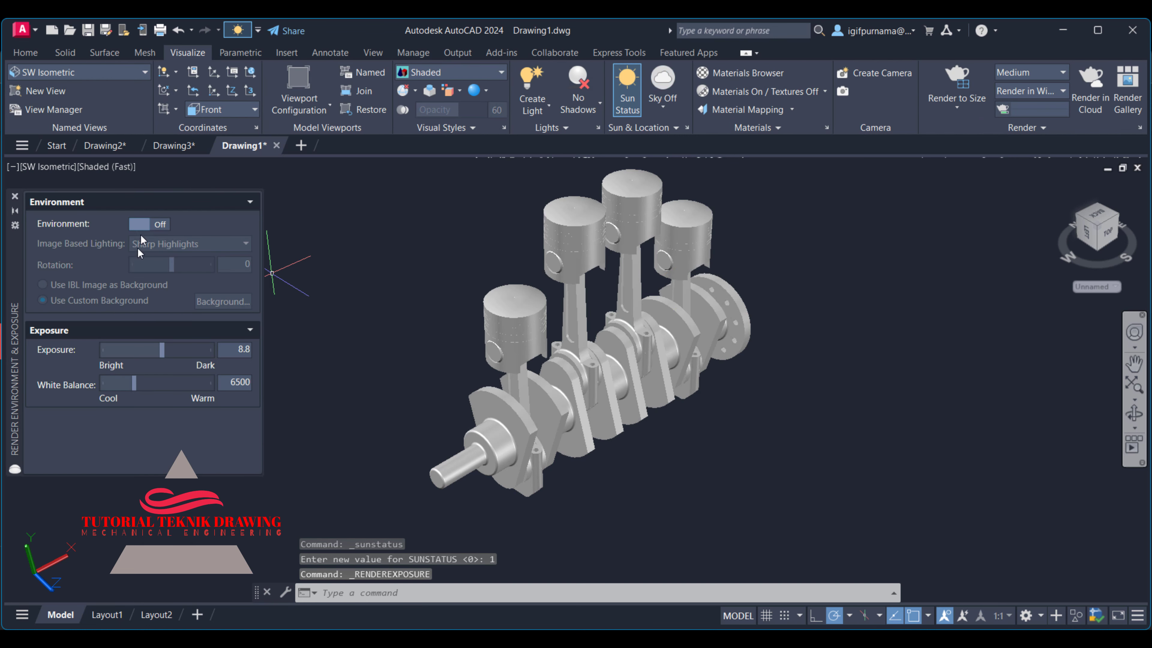
# Turn on environment lighting and display the model in Realistic visual style
pyautogui.click(152, 228)
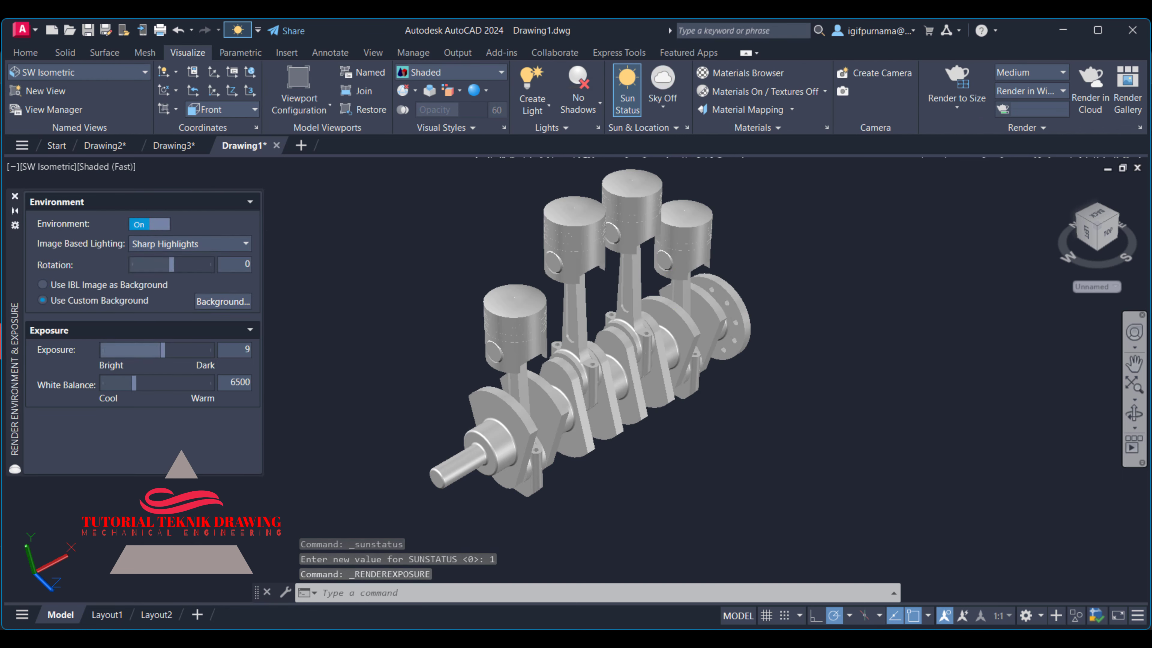
pyautogui.click(494, 72)
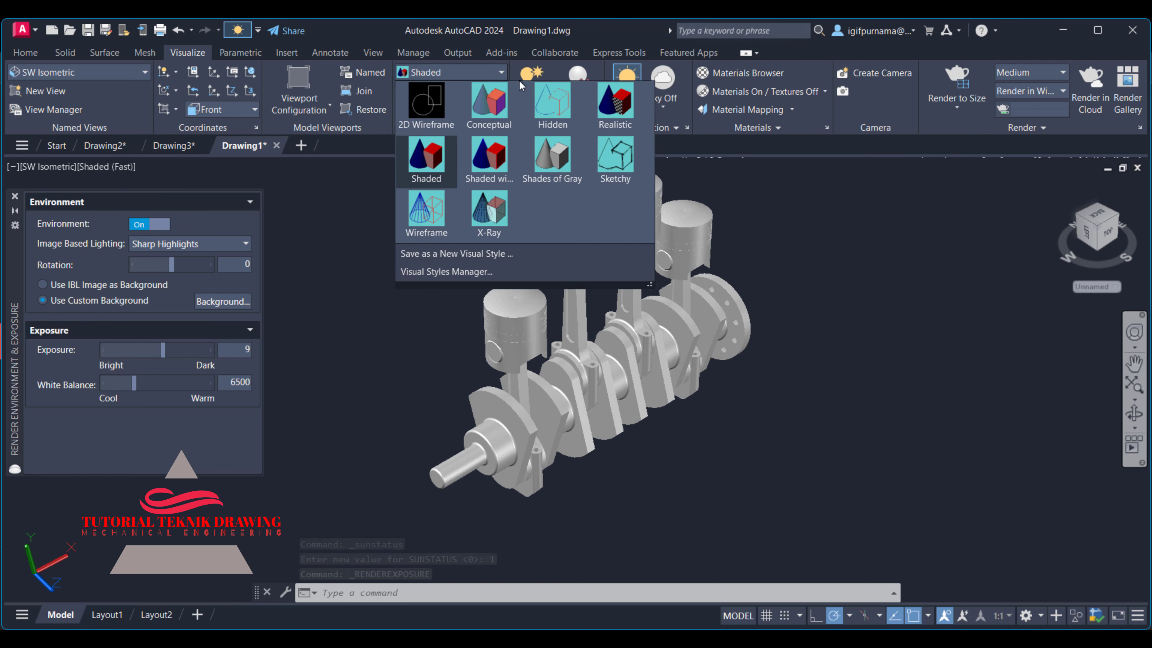
pyautogui.click(615, 113)
pyautogui.scroll(1, 584, 407)
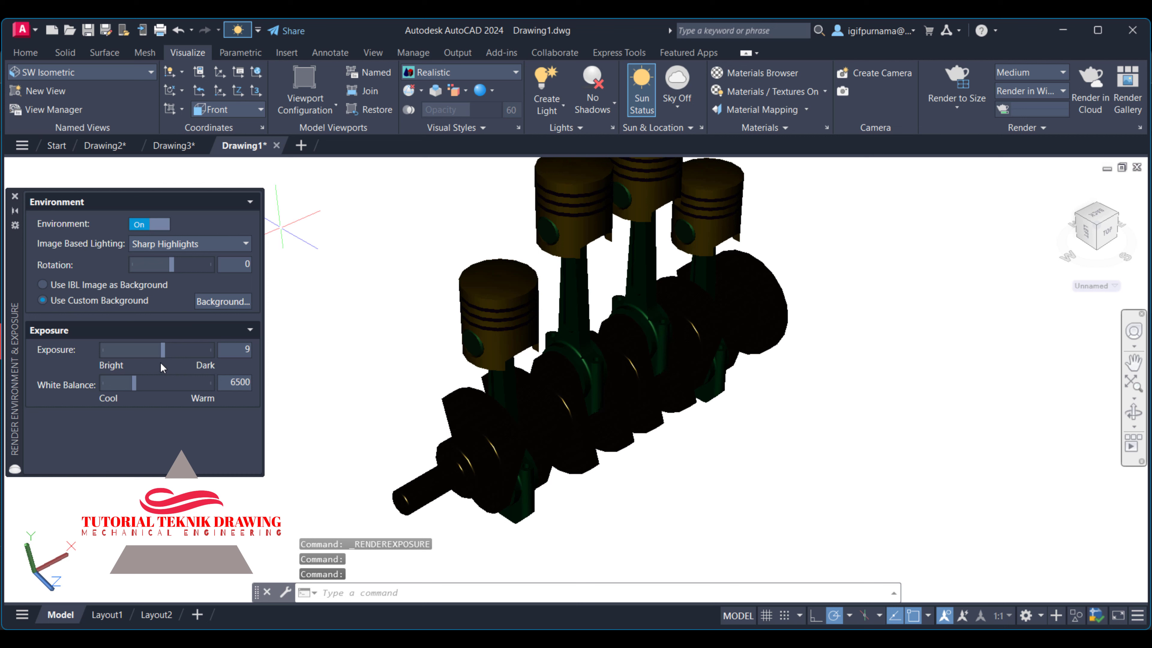
# Set the render exposure to 5.5
pyautogui.moveTo(163, 351); pyautogui.dragTo(150, 349)
pyautogui.moveTo(512, 207)
pyautogui.mouseDown(button='middle')
pyautogui.moveTo(526, 254)
pyautogui.moveTo(511, 234)
pyautogui.mouseUp(button='middle')
pyautogui.click(535, 417)
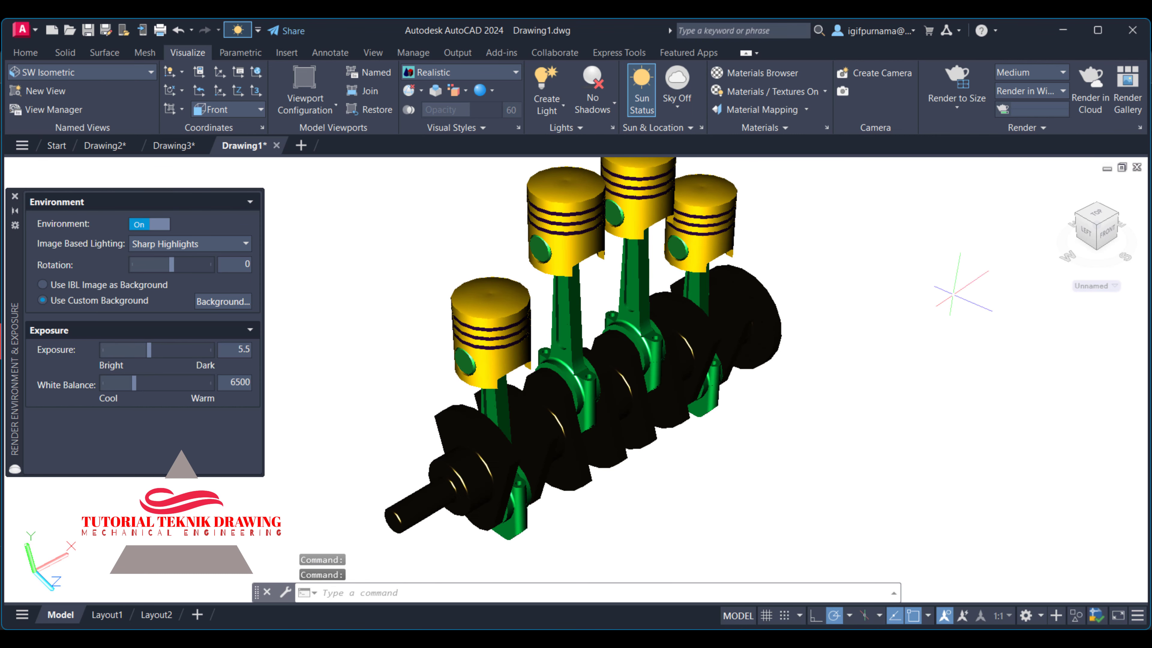
pyautogui.press('Escape')
pyautogui.moveTo(812, 282); pyautogui.dragTo(784, 274, button='middle')
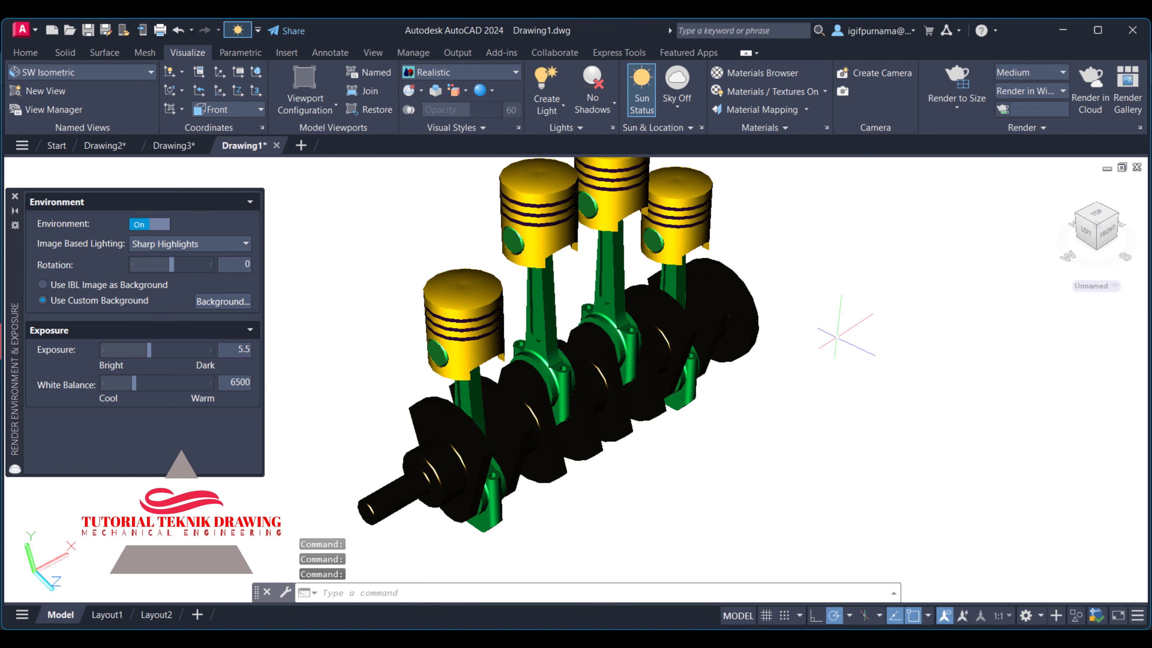
# Bring up the Materials Browser with RMAT and browse the library for a red metallic paint
pyautogui.write('rmat')
pyautogui.press('Return')
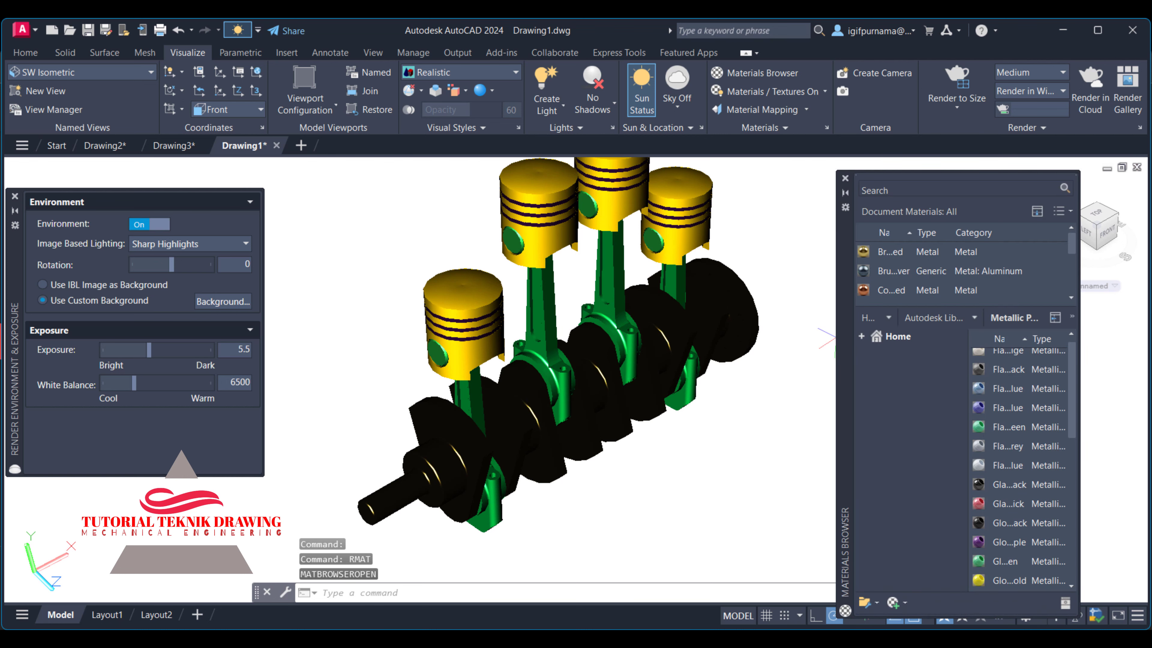
pyautogui.scroll(-5, 890, 272)
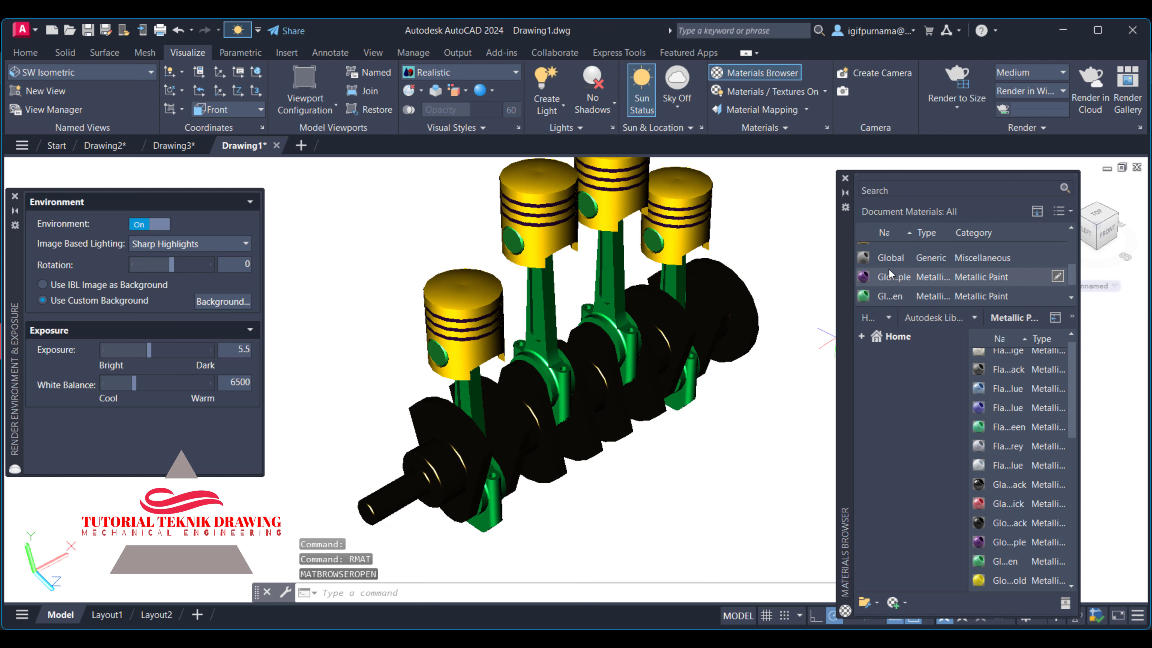
pyautogui.scroll(3, 889, 272)
pyautogui.scroll(-1, 890, 272)
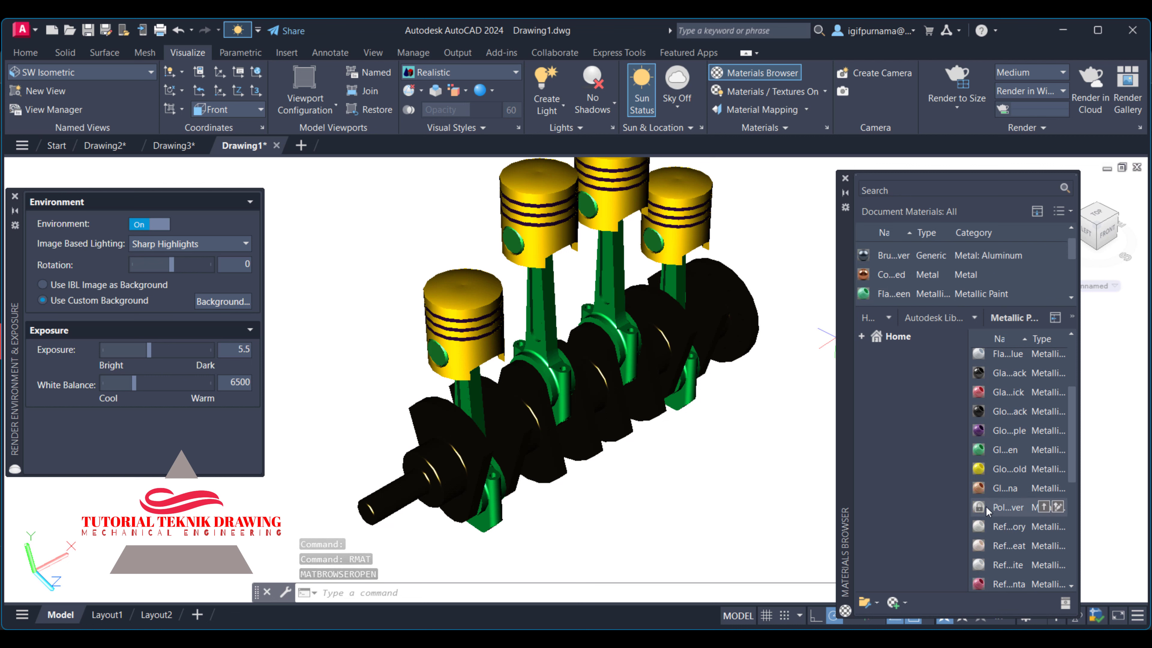
pyautogui.scroll(-5, 976, 476)
pyautogui.scroll(-4, 974, 451)
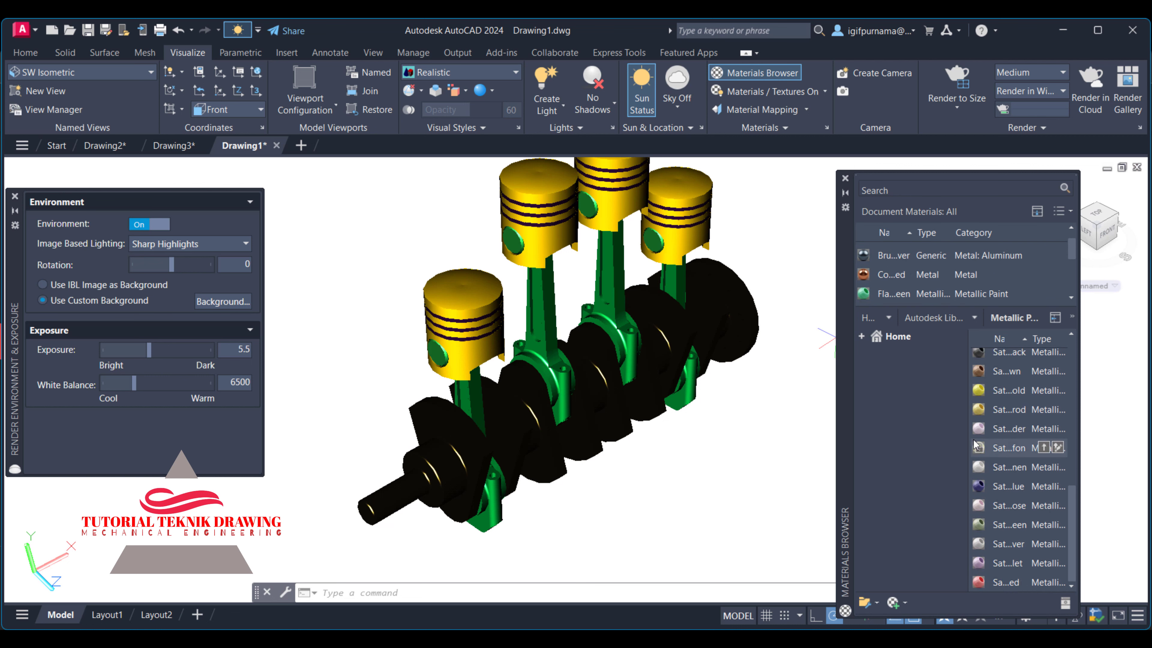
pyautogui.scroll(5, 1002, 409)
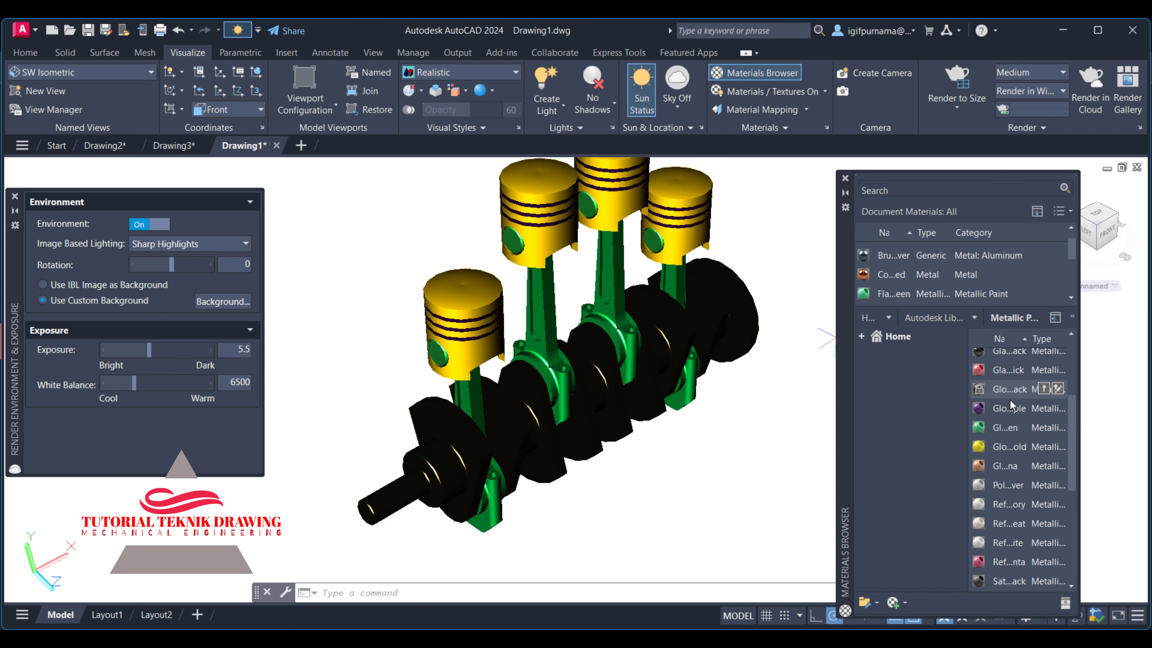
pyautogui.scroll(5, 1010, 404)
pyautogui.scroll(-4, 1010, 404)
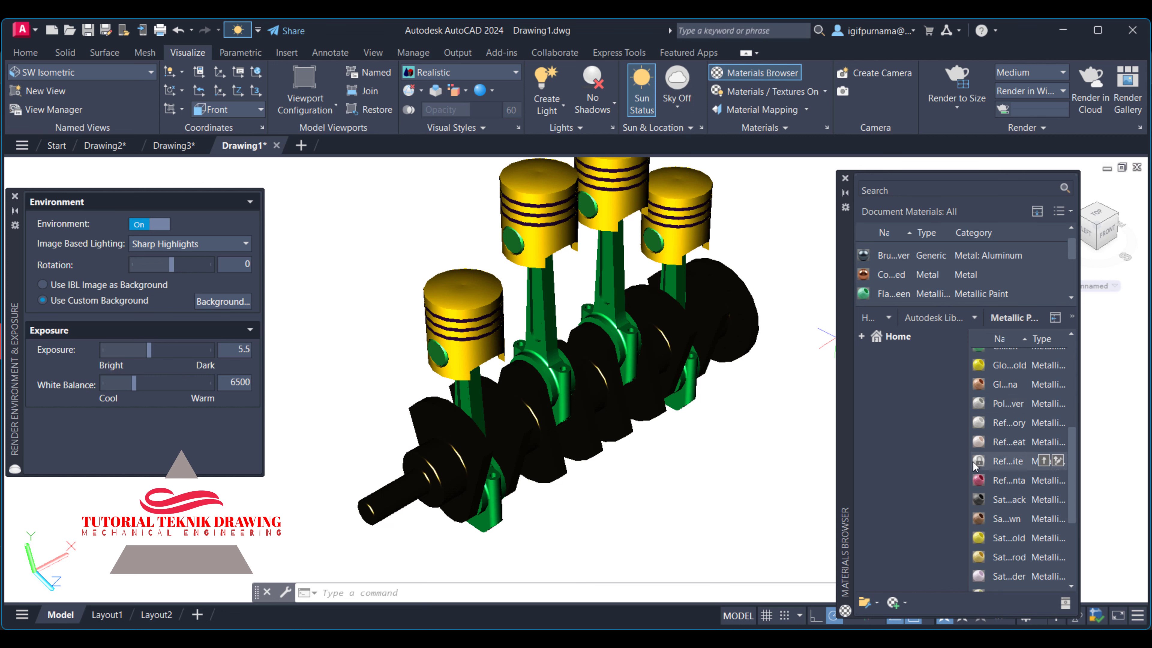
pyautogui.moveTo(969, 465); pyautogui.dragTo(897, 465)
pyautogui.scroll(-2, 975, 466)
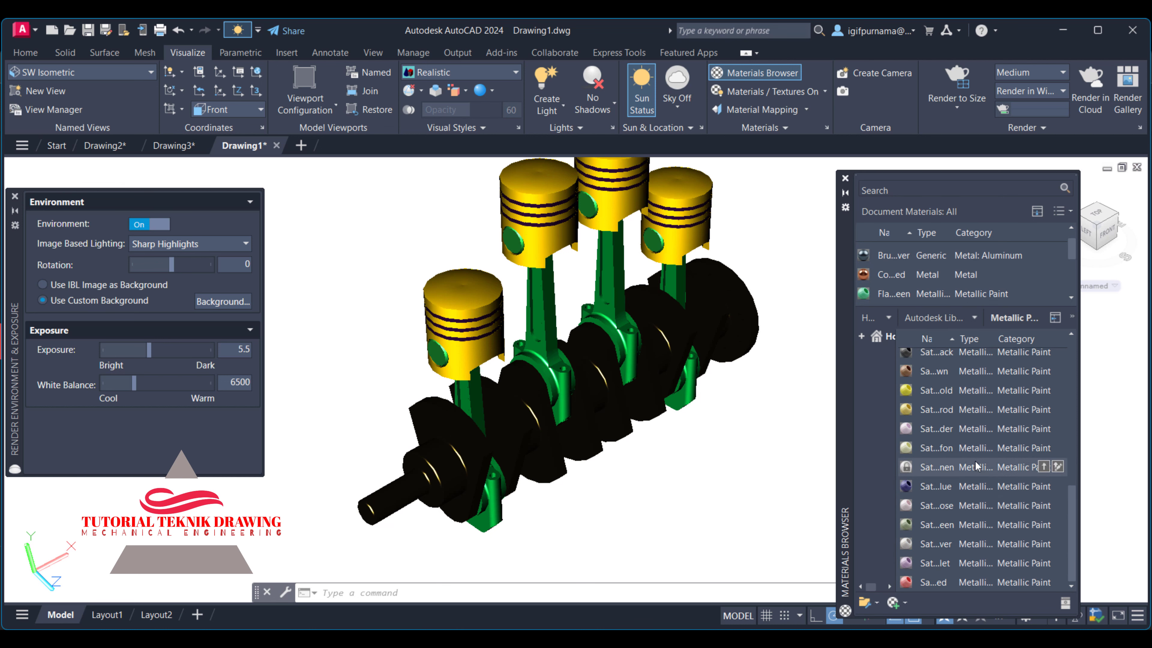
pyautogui.scroll(5, 924, 469)
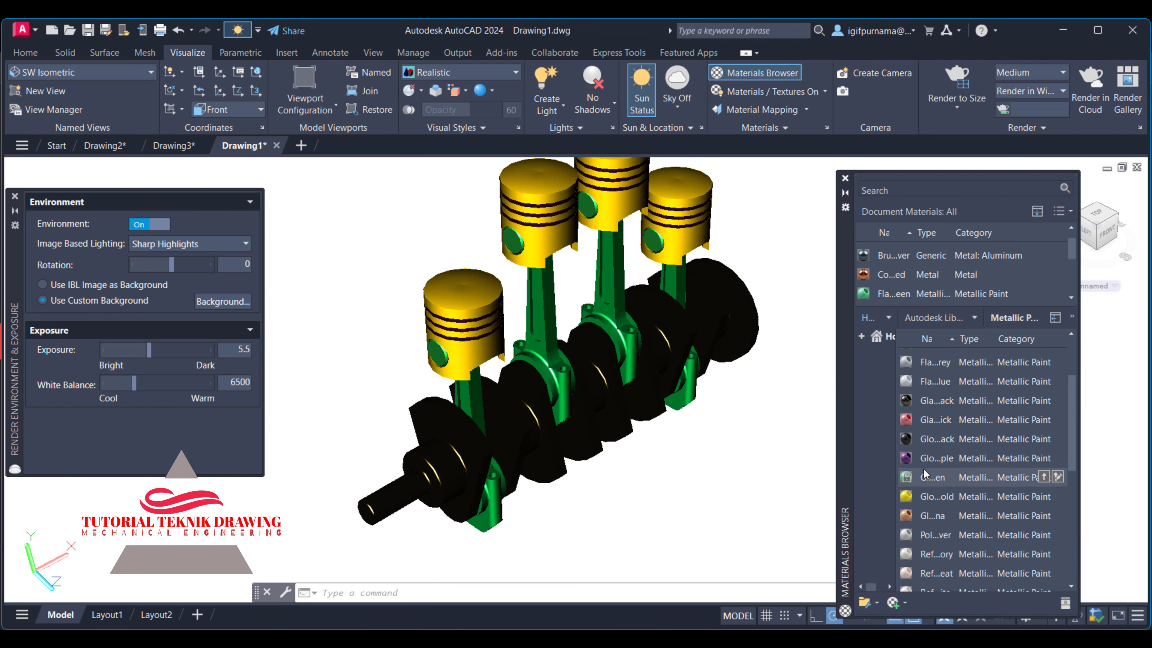
pyautogui.scroll(-2, 923, 468)
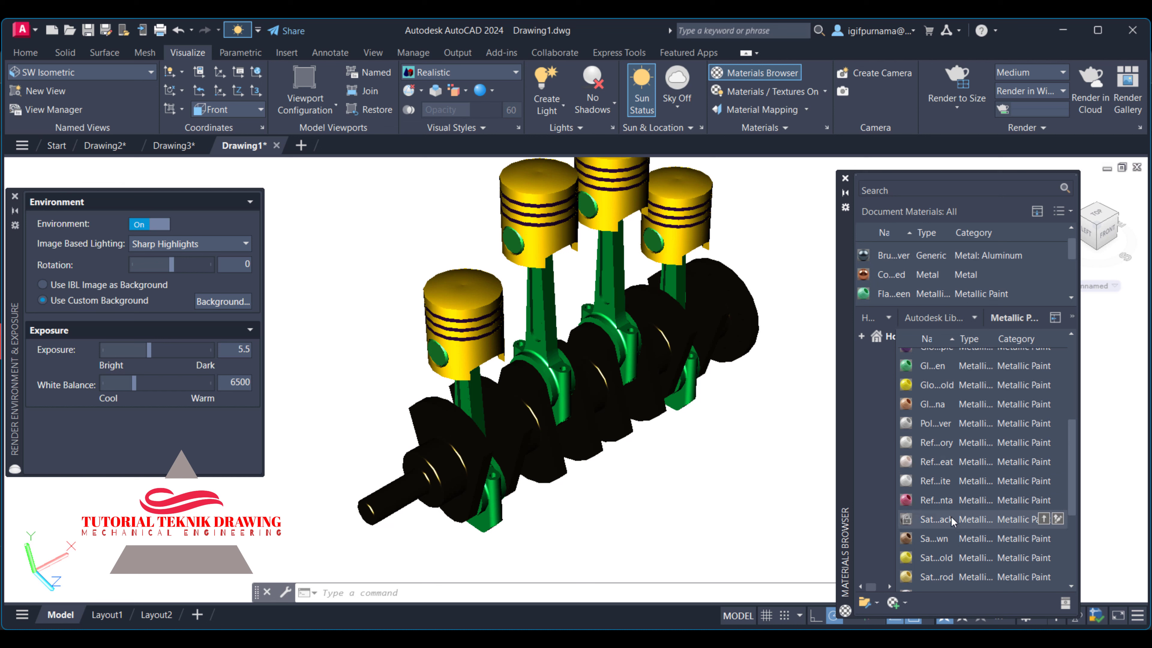
# Apply red metallic paint to the crankshaft, with white balance 5760 and exposure 5.8
pyautogui.click(1043, 500)
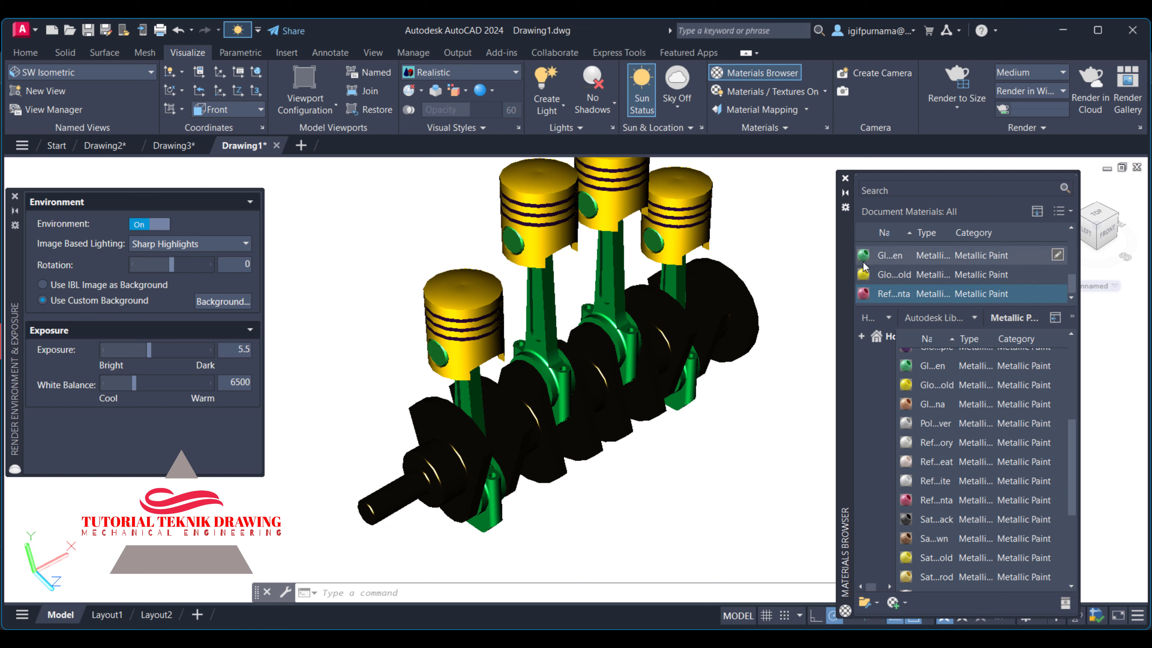
pyautogui.moveTo(726, 318); pyautogui.dragTo(727, 319)
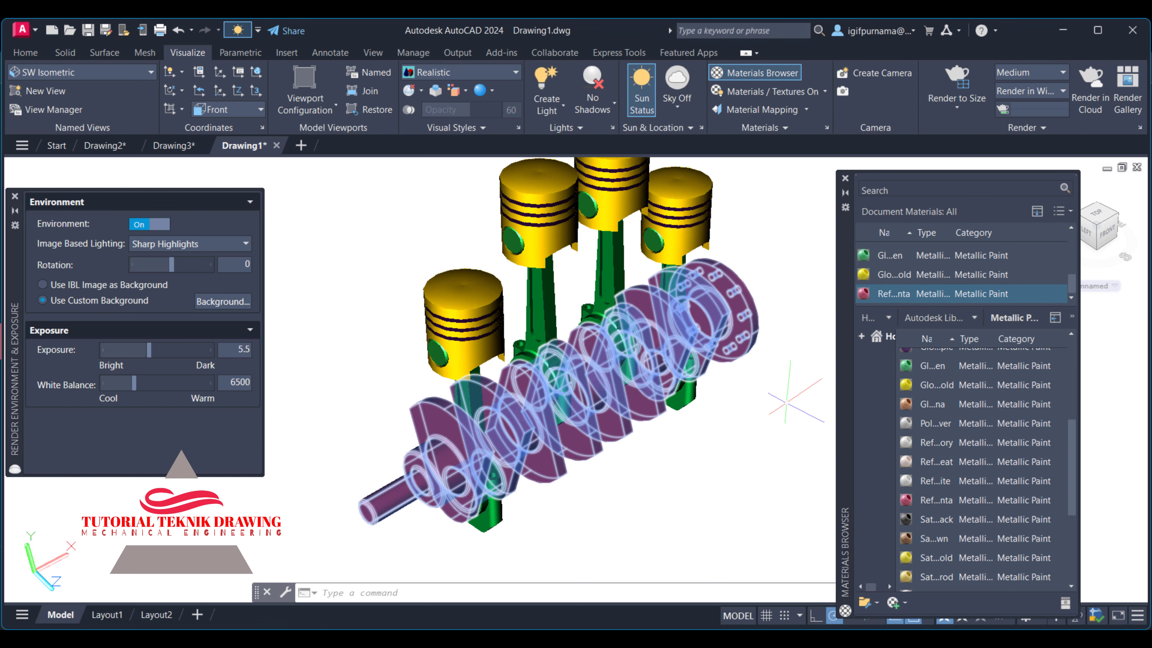
pyautogui.scroll(1, 599, 395)
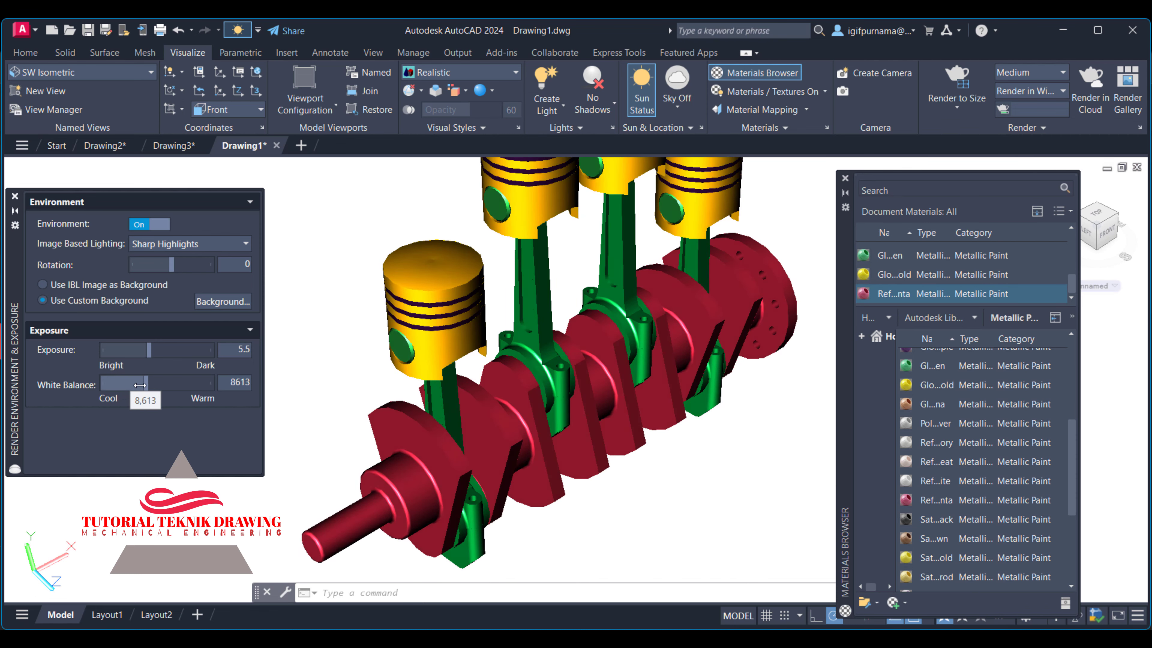
pyautogui.moveTo(140, 385); pyautogui.dragTo(127, 385)
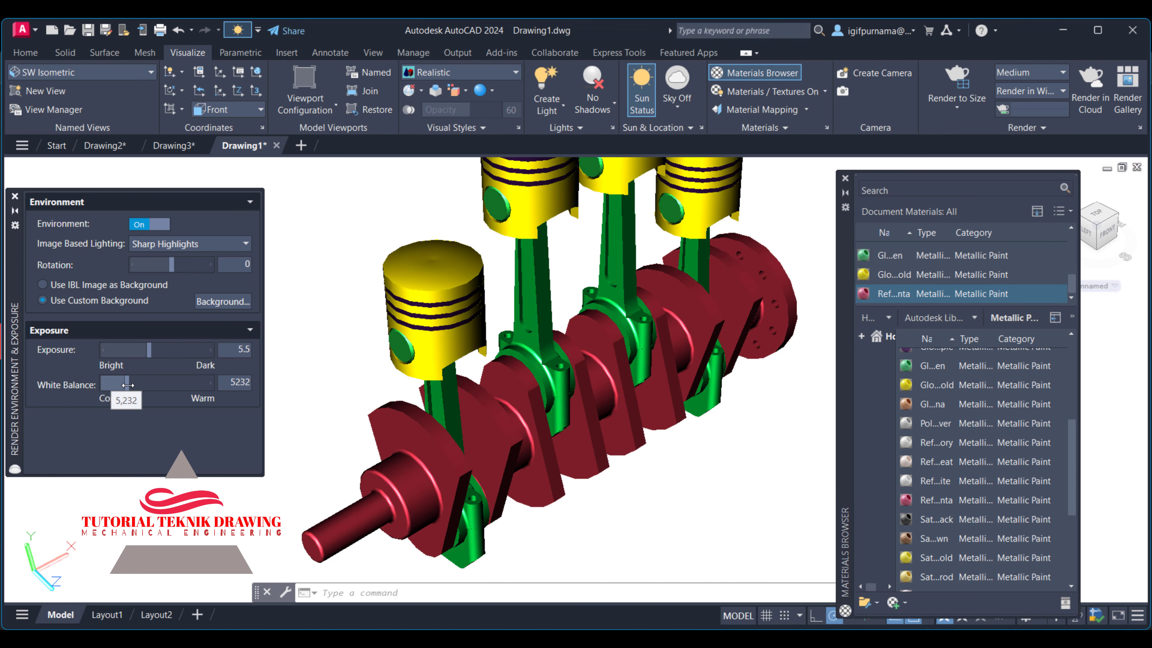
pyautogui.moveTo(148, 355); pyautogui.dragTo(150, 355)
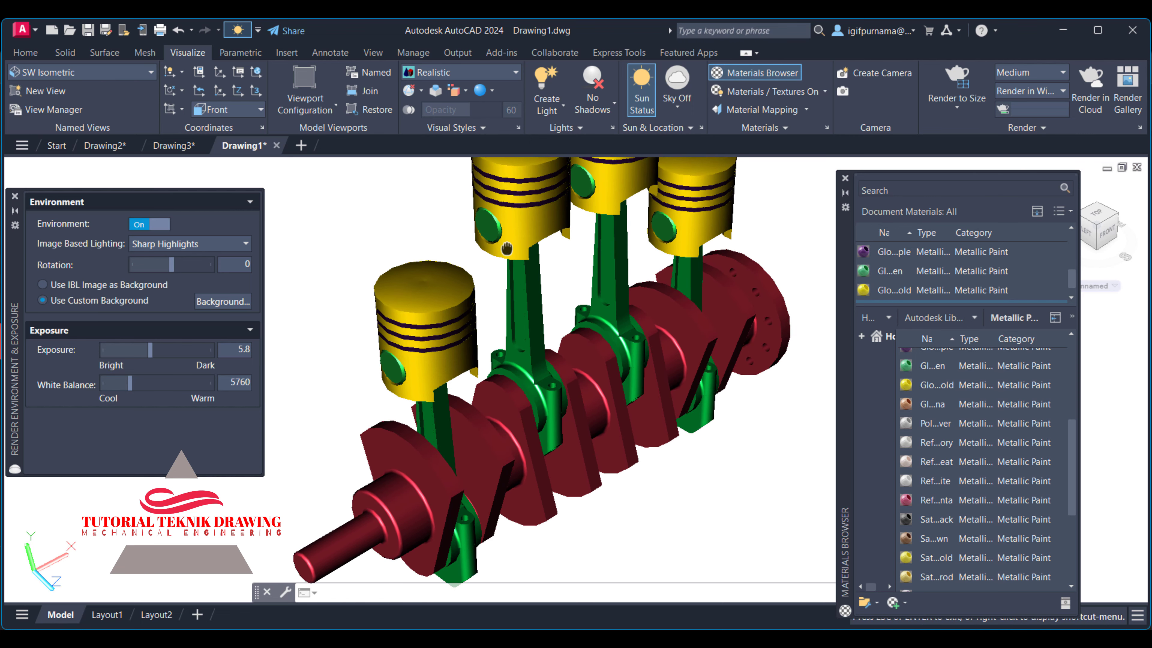
# Start a 3300 x 2550 px render of the assembly, then close the render window to abort it
pyautogui.click(957, 107)
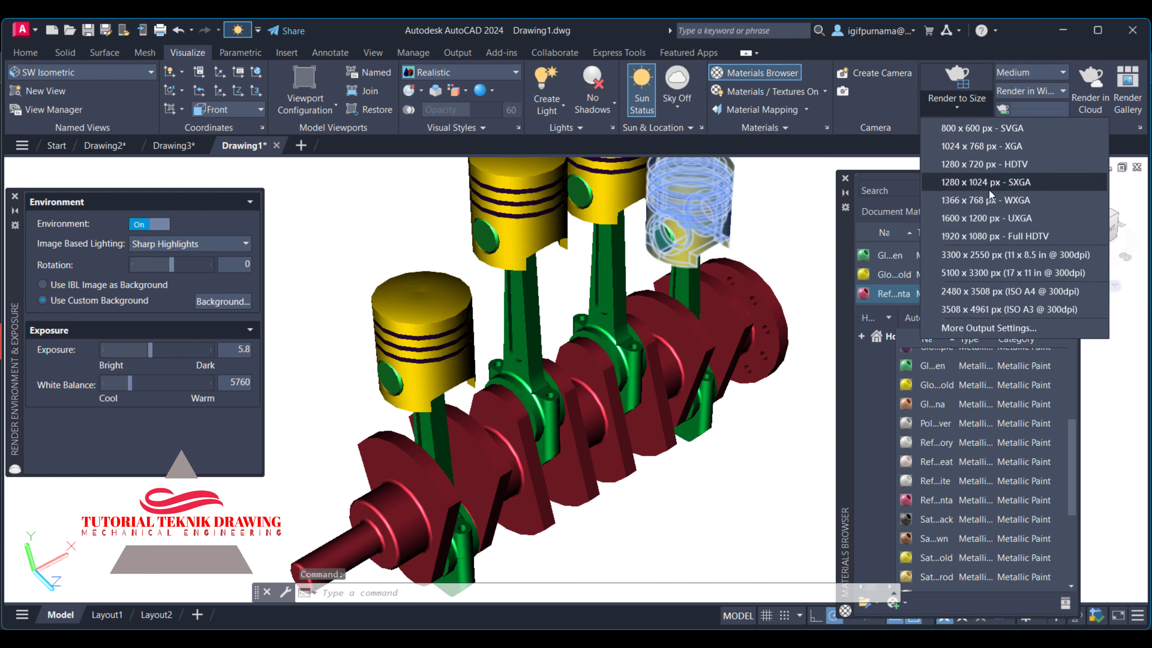
pyautogui.click(1025, 254)
pyautogui.click(944, 81)
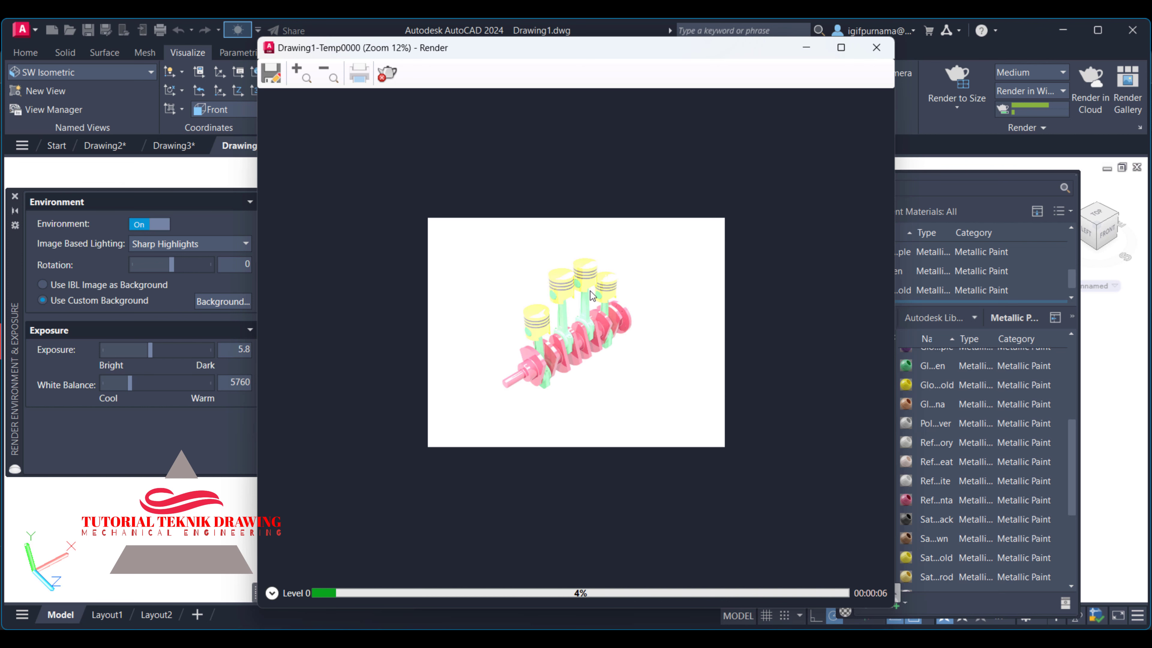
pyautogui.scroll(1, 589, 291)
pyautogui.scroll(1, 589, 291)
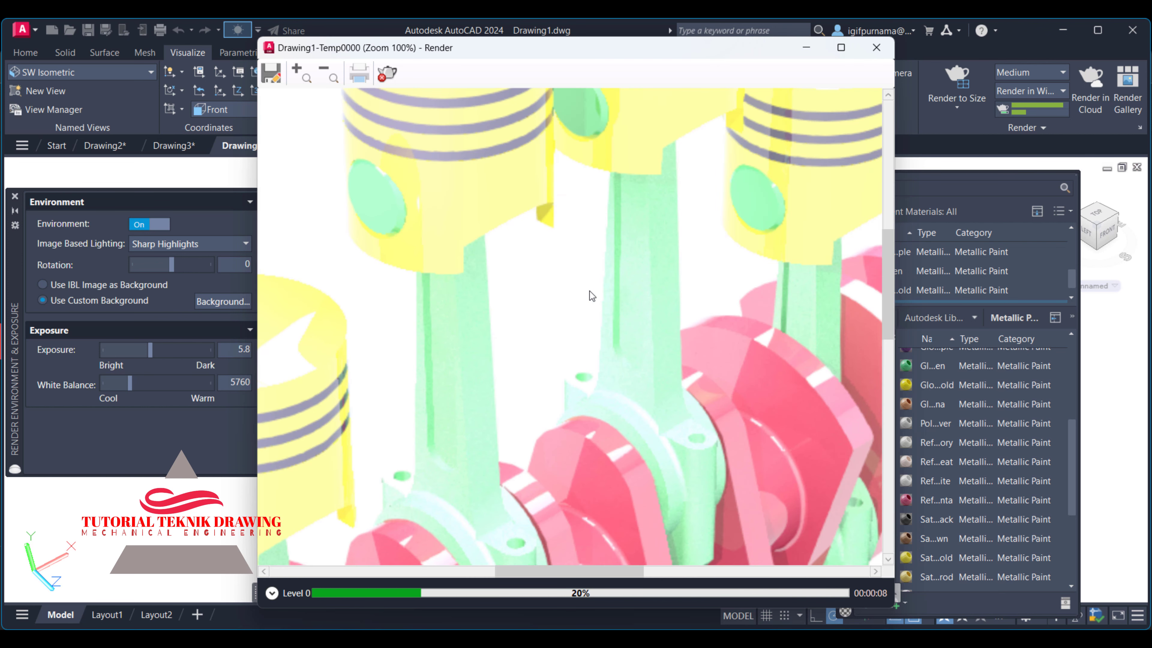
pyautogui.scroll(-1, 589, 291)
pyautogui.click(882, 55)
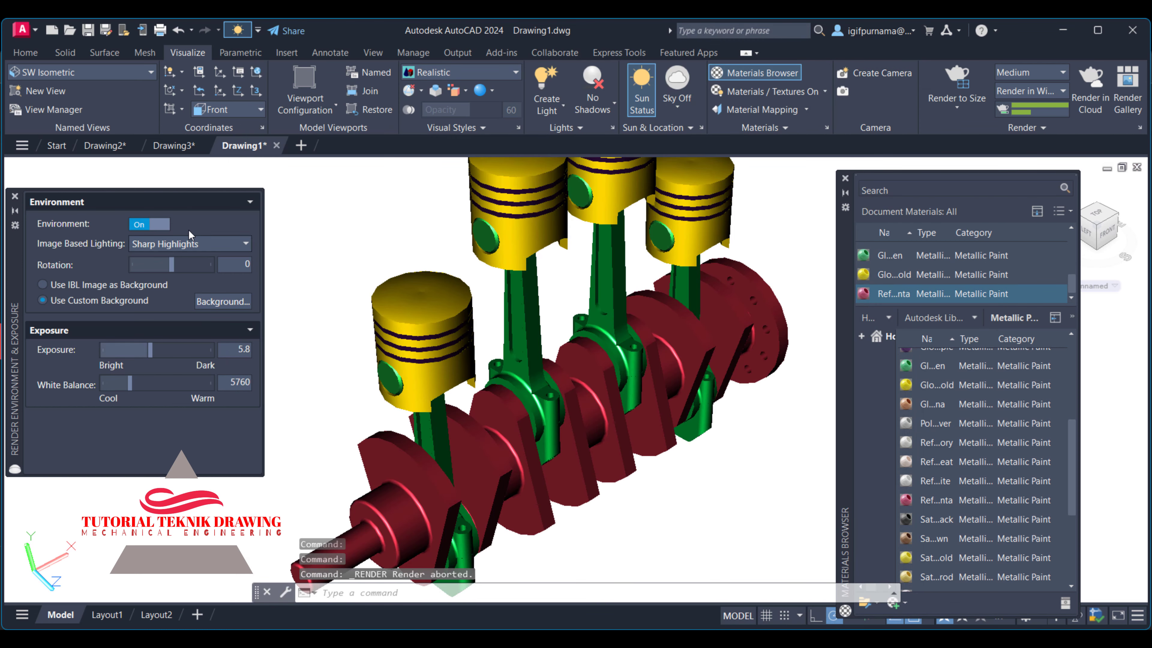
# Switch image-based lighting to Rim Highlights and render the assembly to size again
pyautogui.click(188, 245)
pyautogui.click(185, 371)
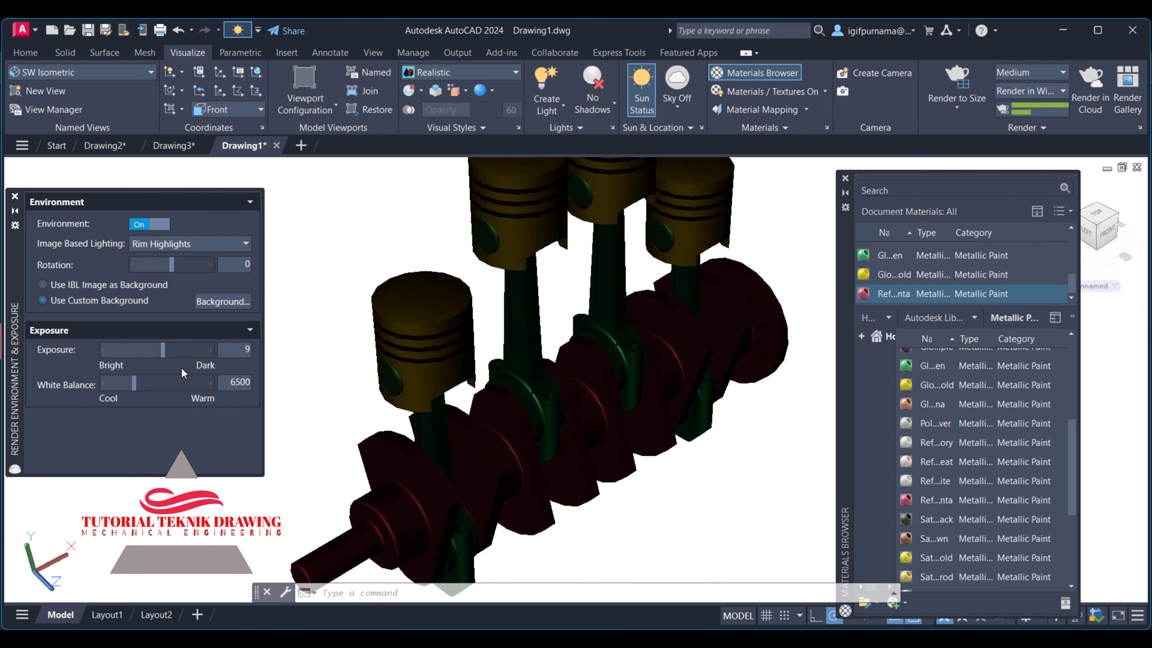
pyautogui.click(943, 88)
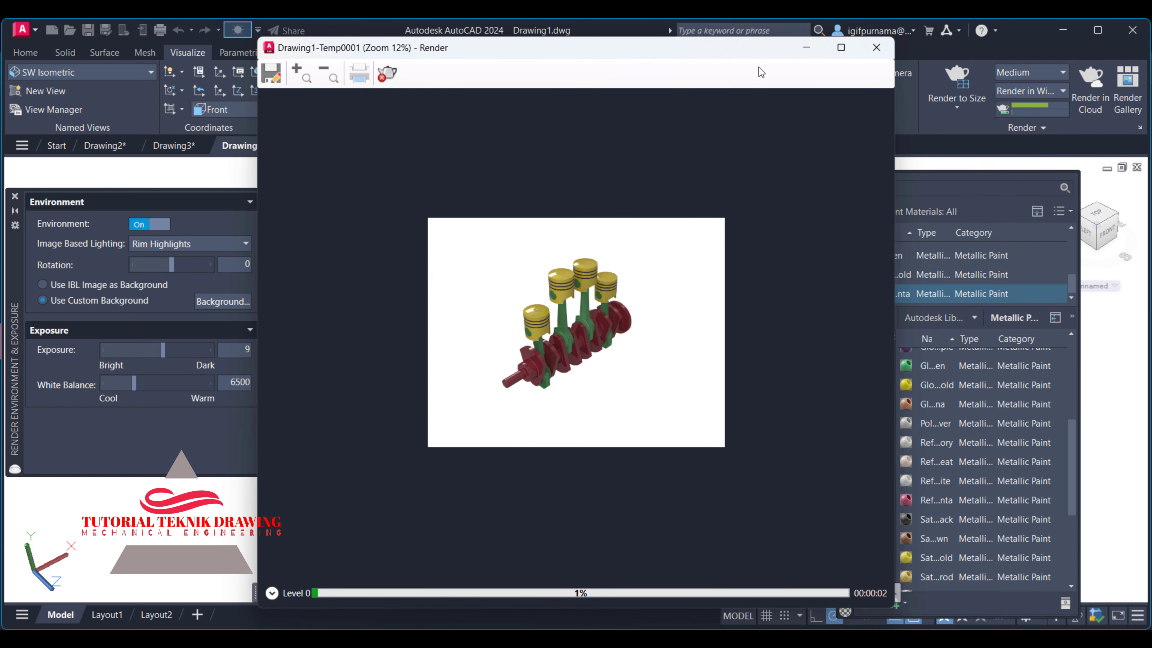
pyautogui.scroll(1, 579, 293)
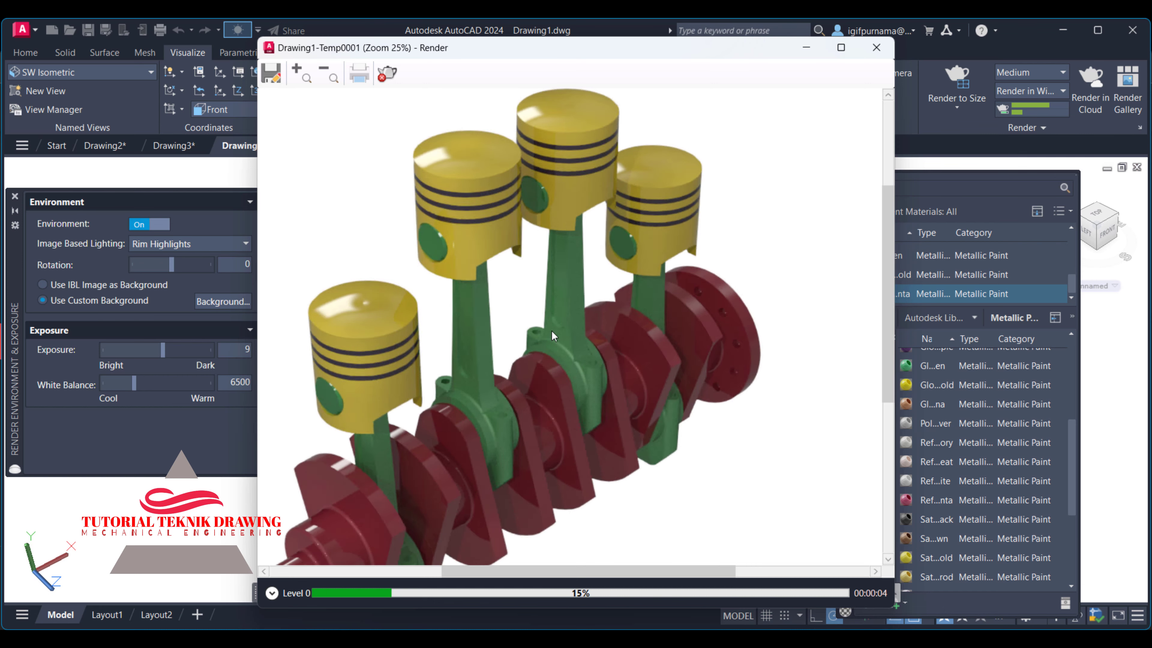
pyautogui.scroll(-1, 551, 334)
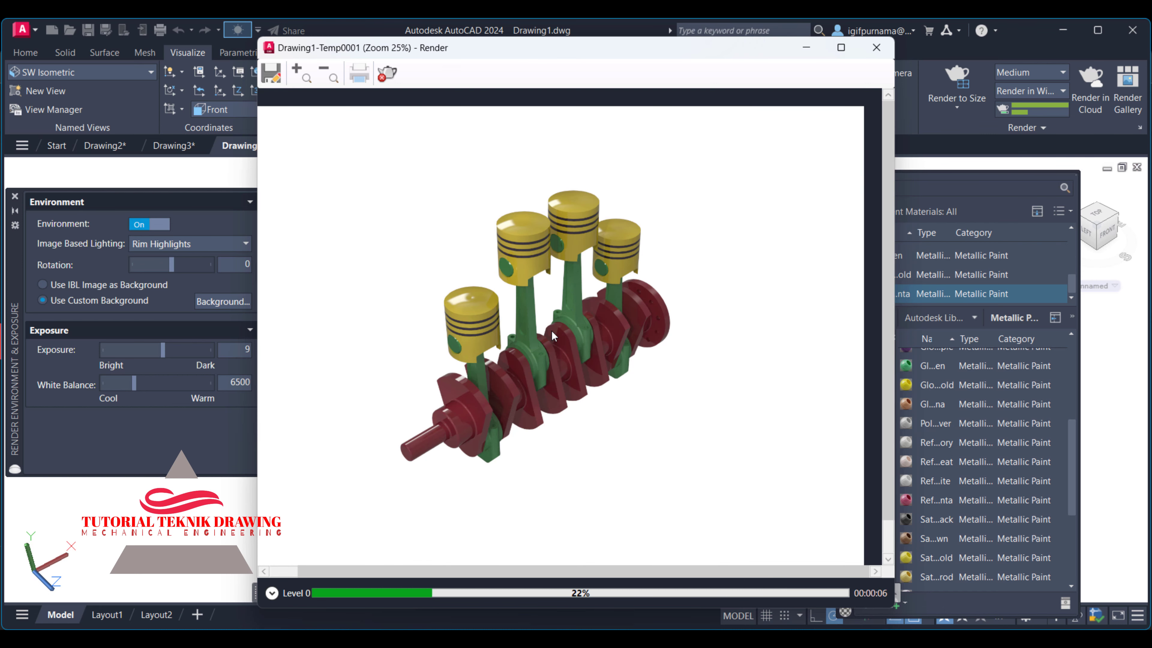